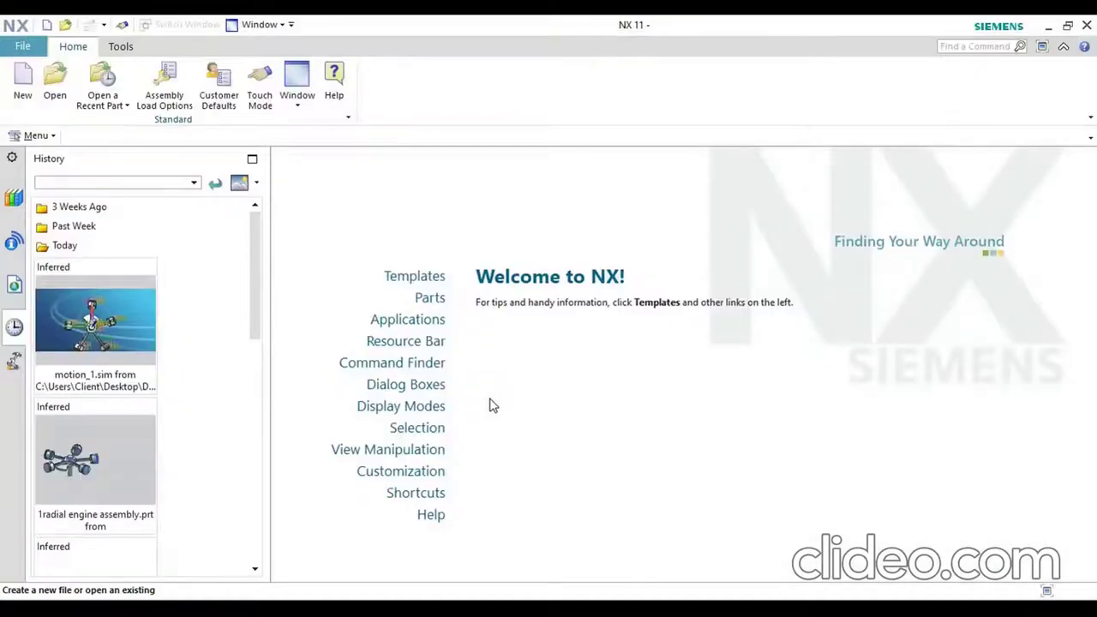
Create a new Model part in millimetres with the file name operation.prt
click(24, 96)
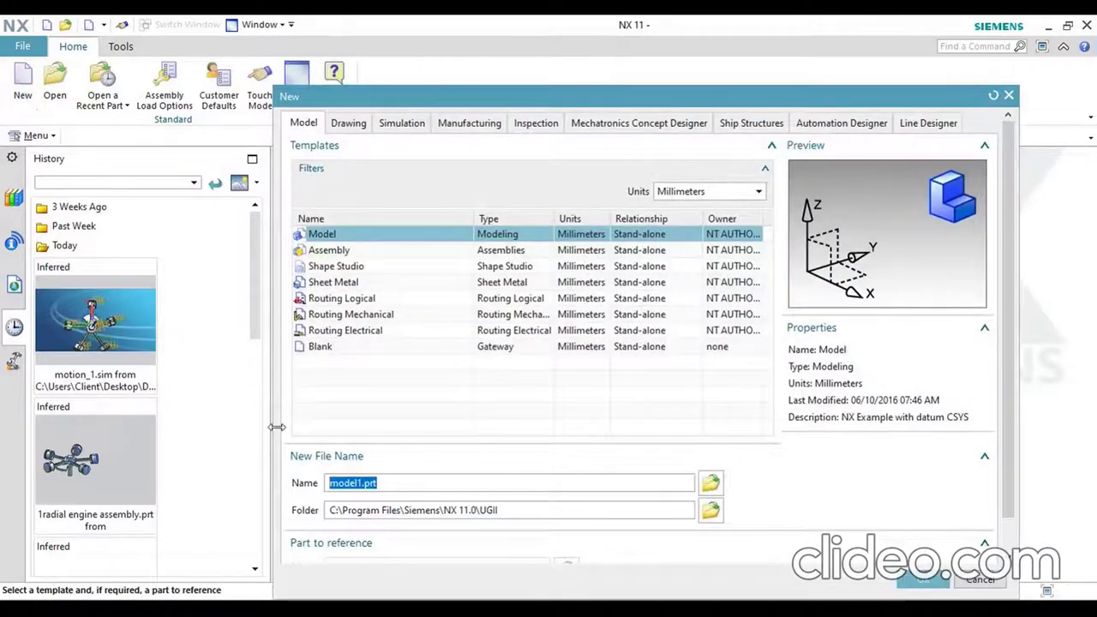
click(363, 484)
double_click(364, 483)
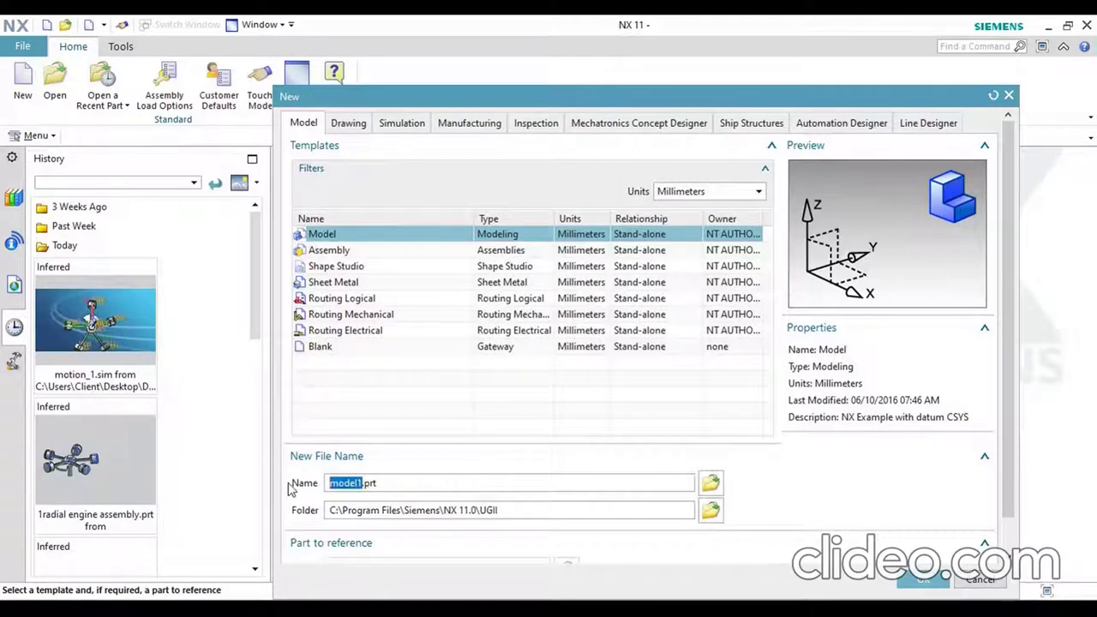
text(operation)
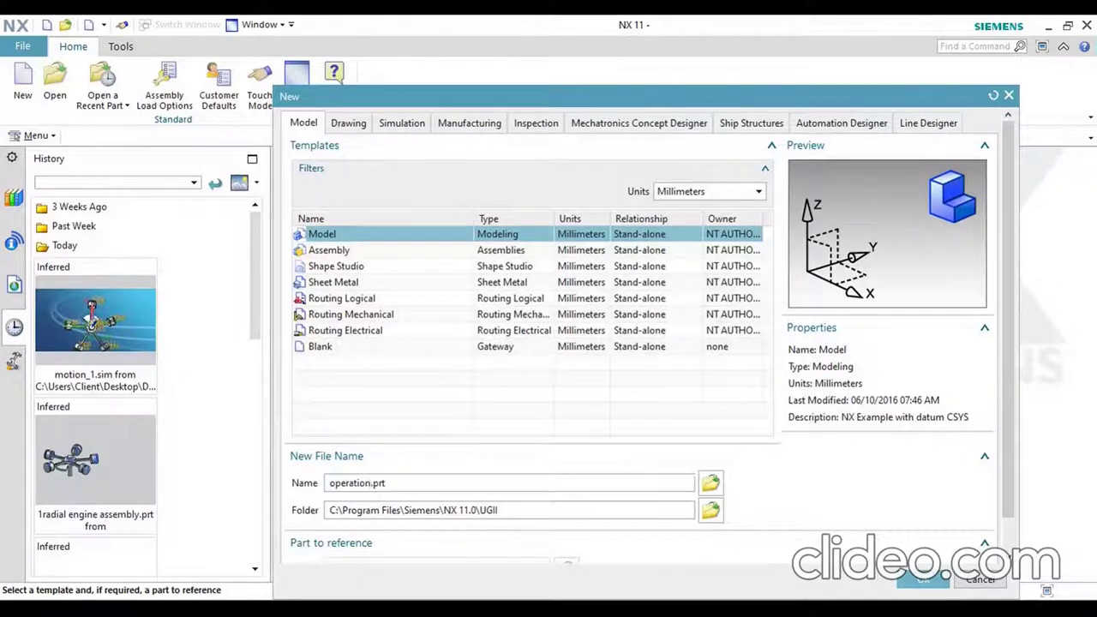
key(Return)
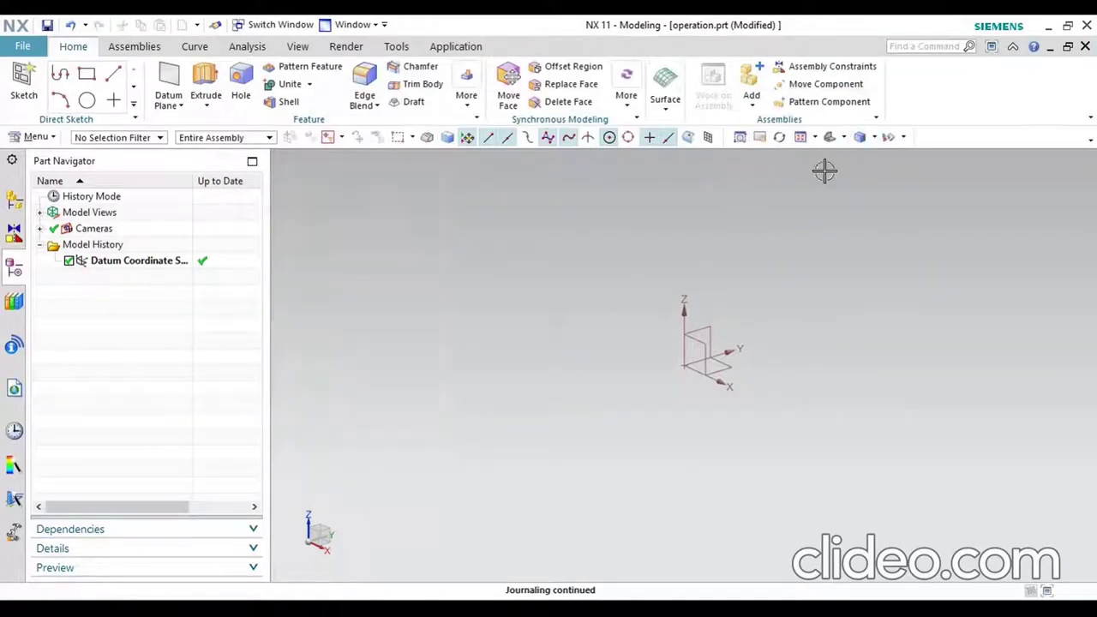
Switch the empty part to the Top view, briefly checking the Synchronous Modeling More menu
click(844, 138)
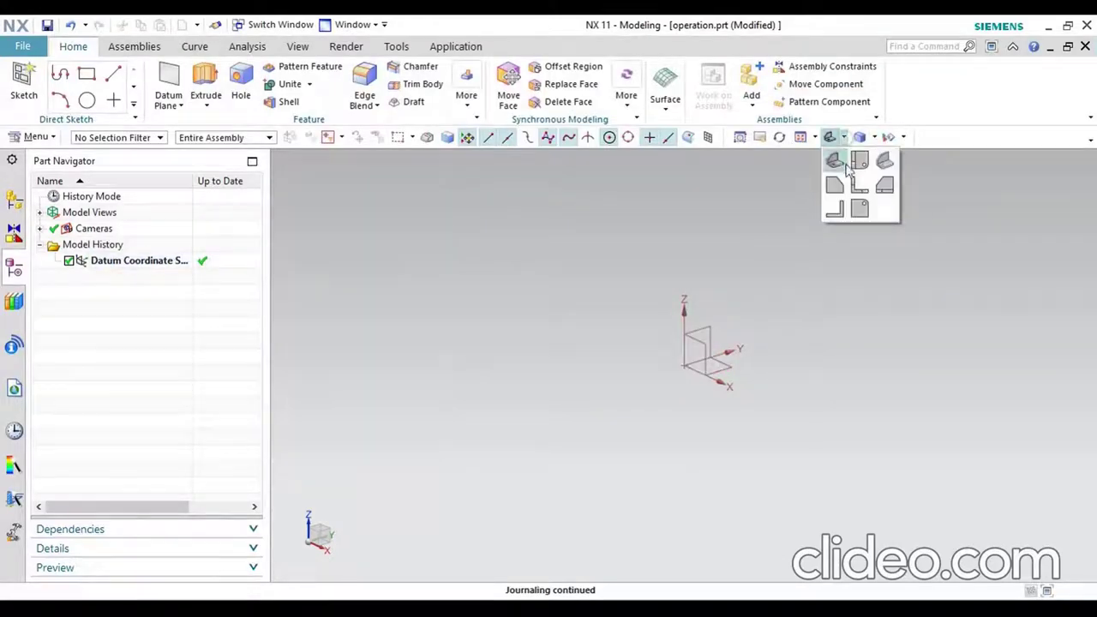
click(860, 161)
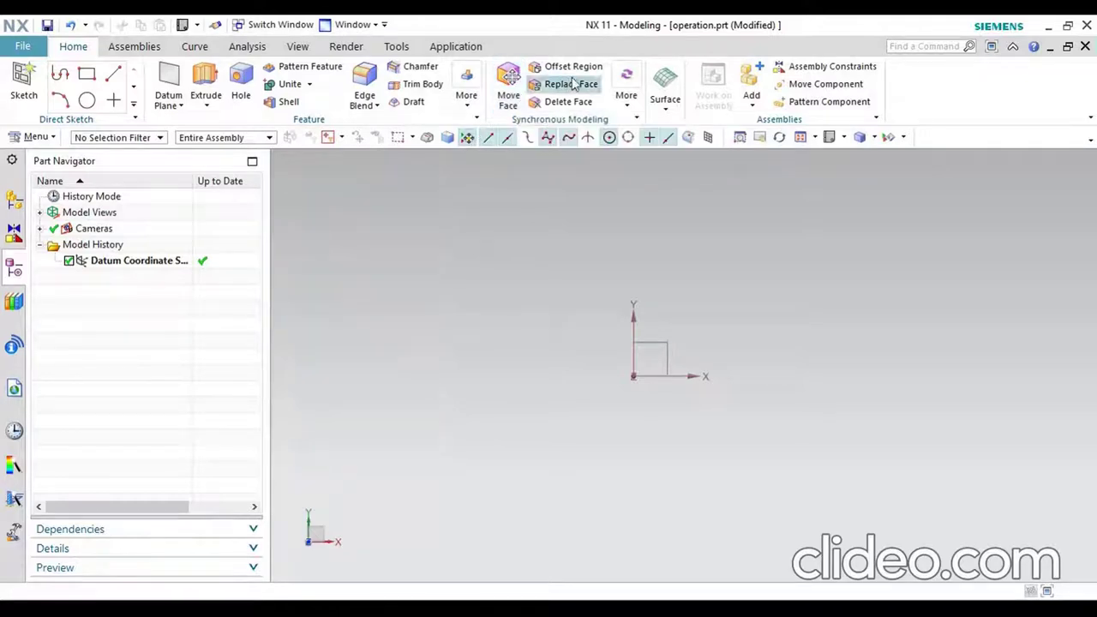
click(629, 108)
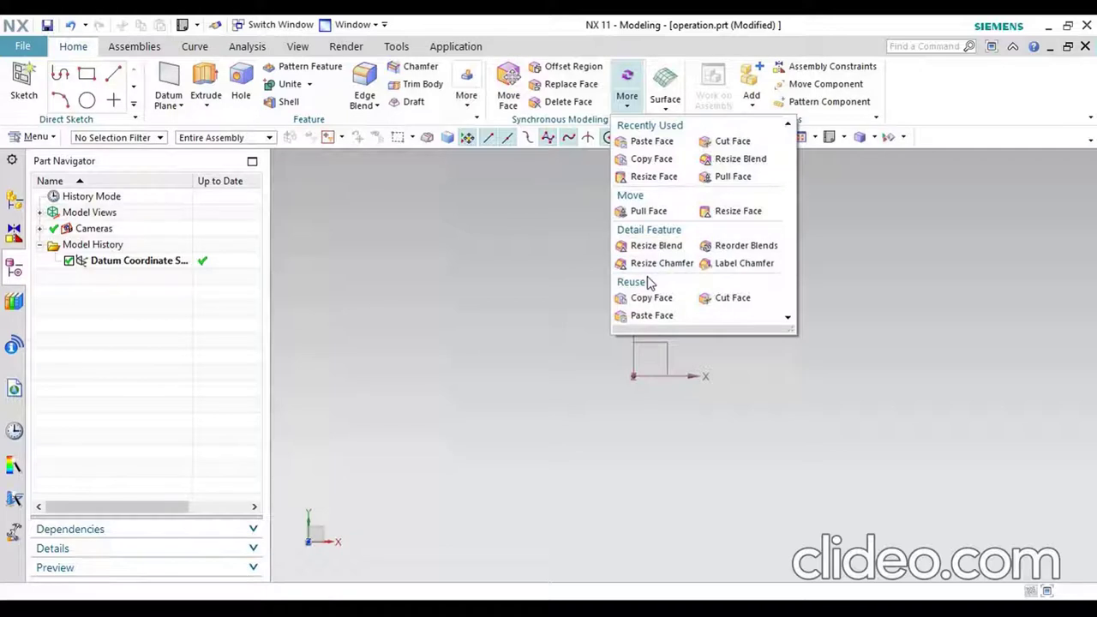
click(505, 284)
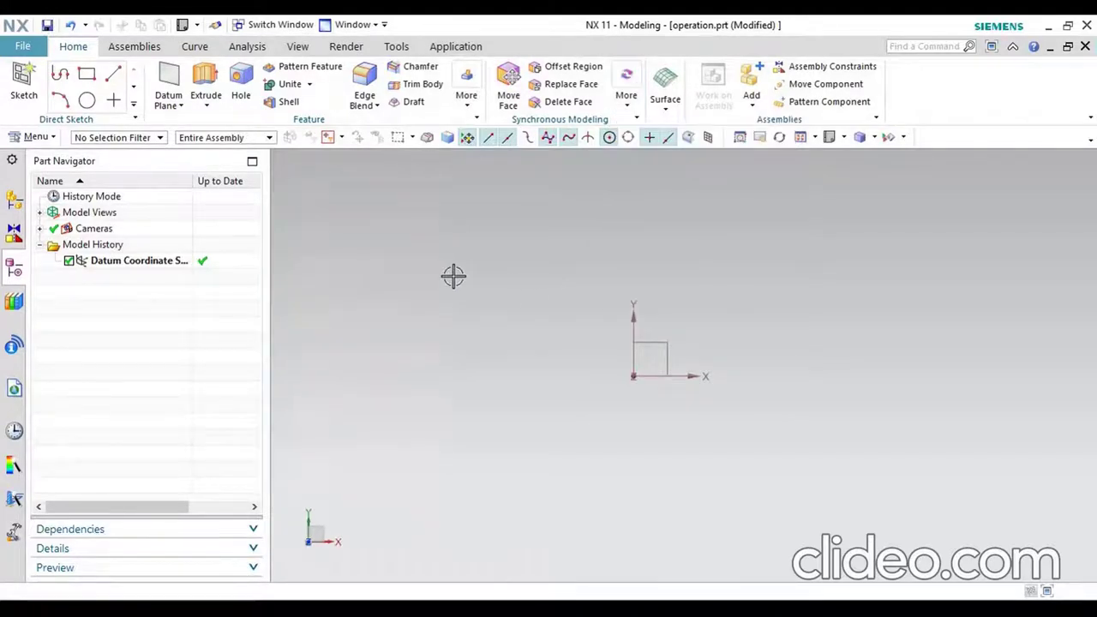
Draw a rectangle with one corner at the origin
click(87, 75)
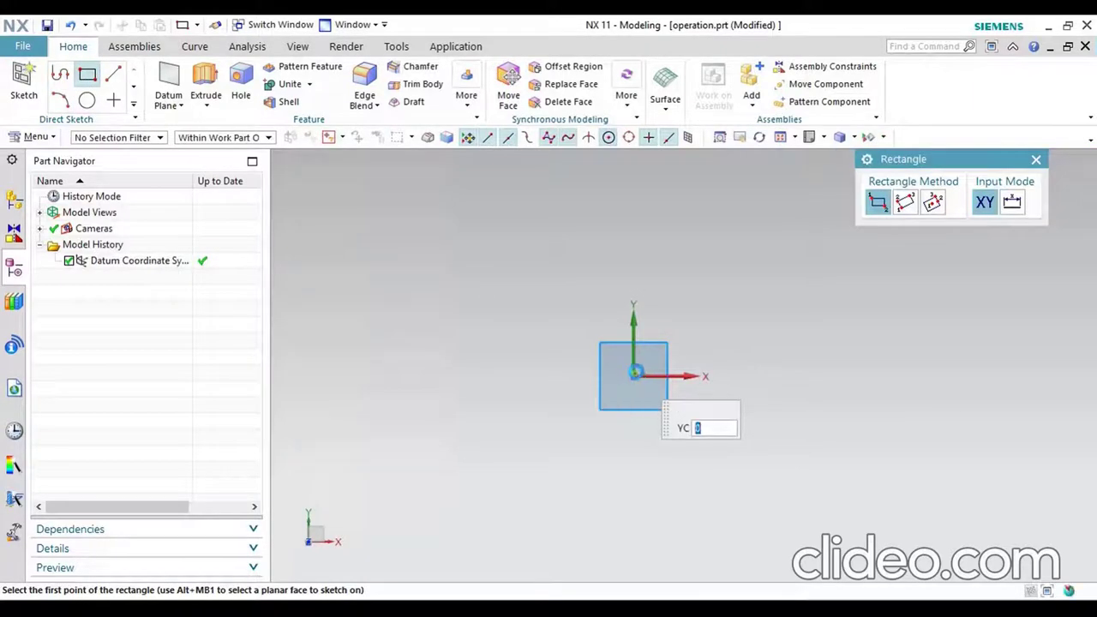
click(634, 375)
click(703, 295)
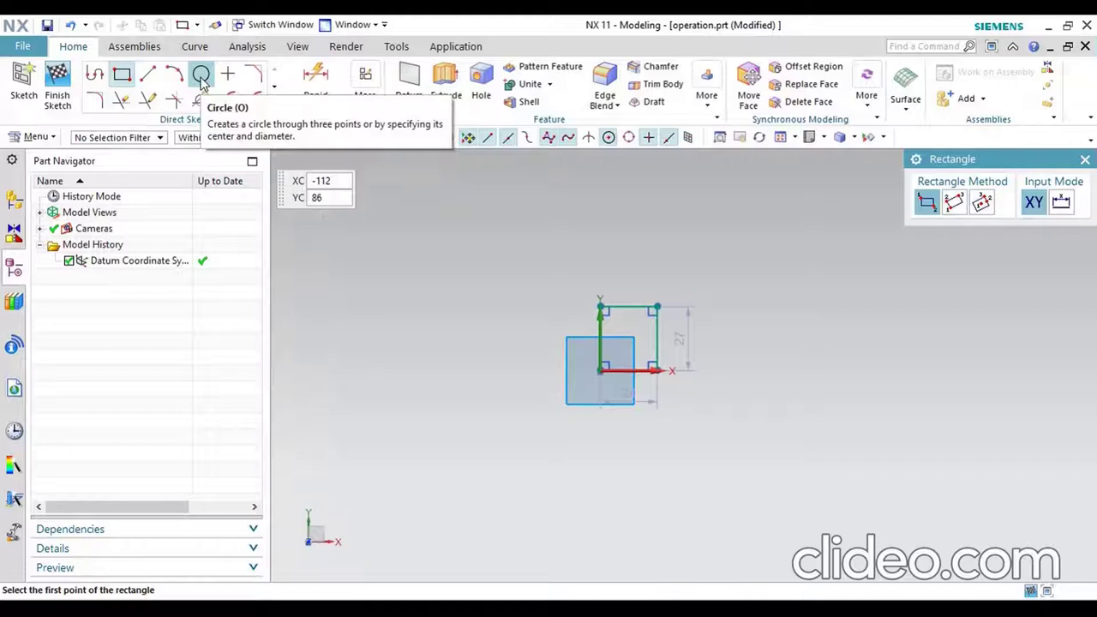
Add a circle to the right of the rectangle
click(203, 79)
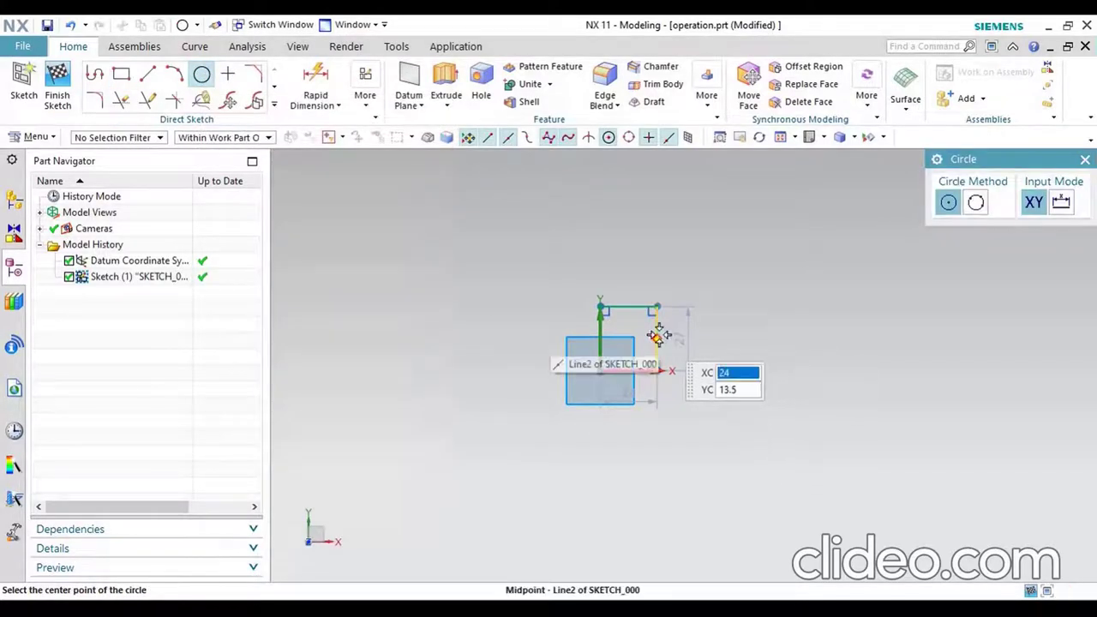
click(762, 336)
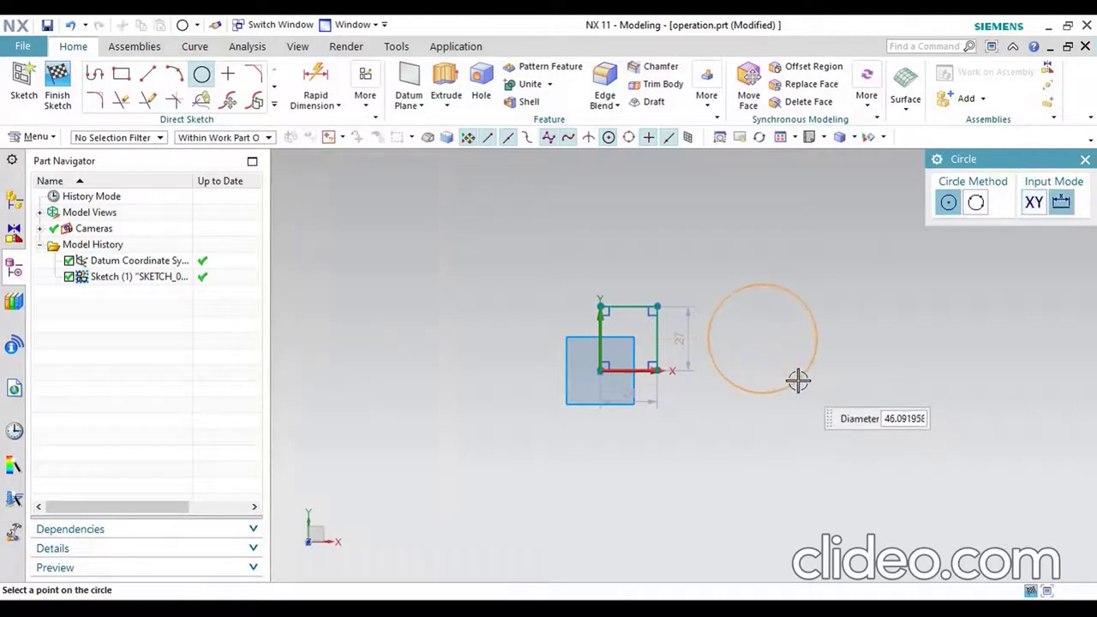
click(800, 386)
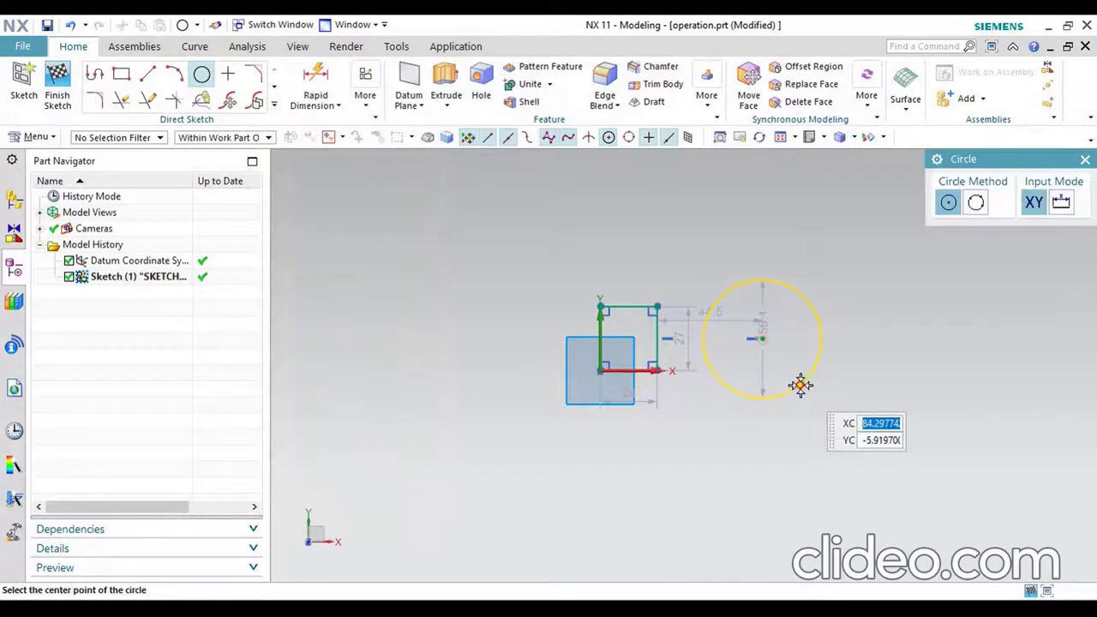
key(Escape)
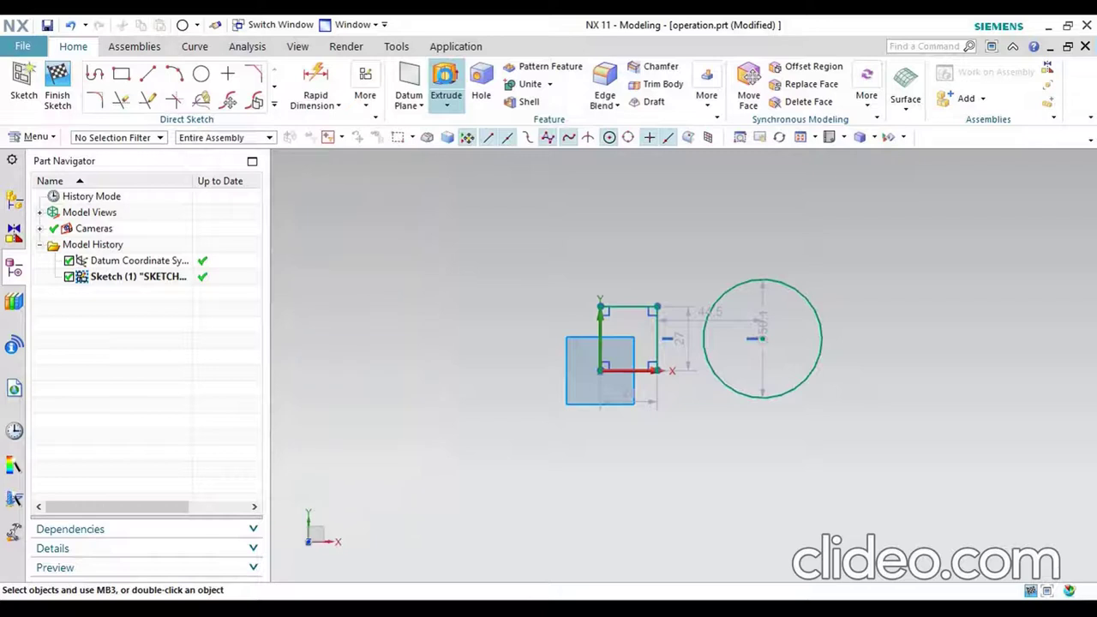
Extrude the rectangle and circle sketch curves to an end distance of 63 mm
click(446, 84)
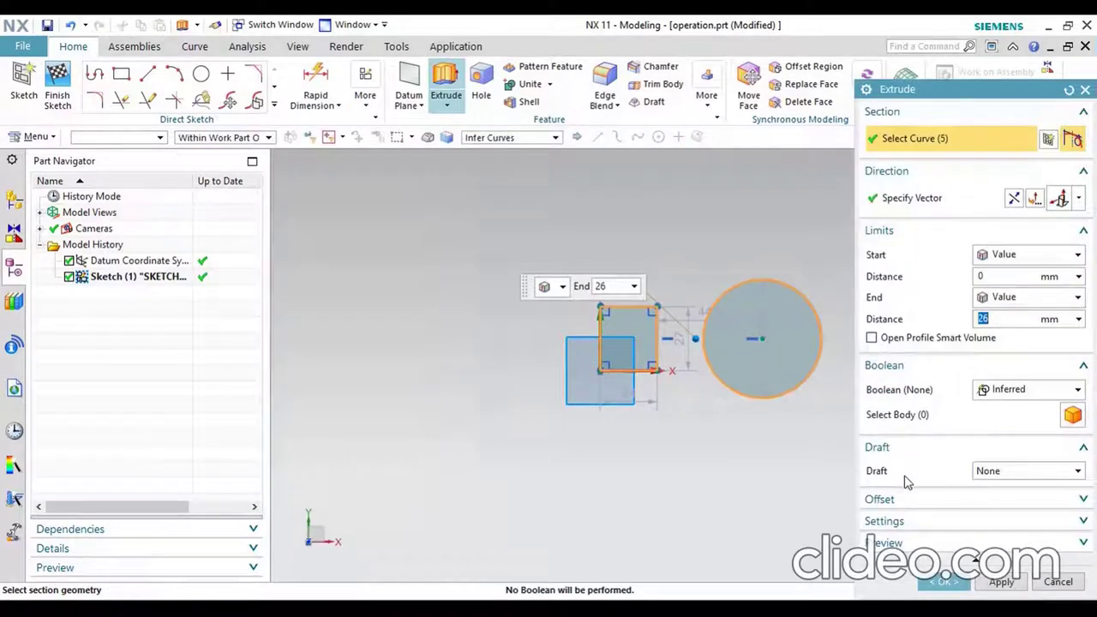
middle_drag(766, 434, 710, 336)
drag(710, 336, 702, 224)
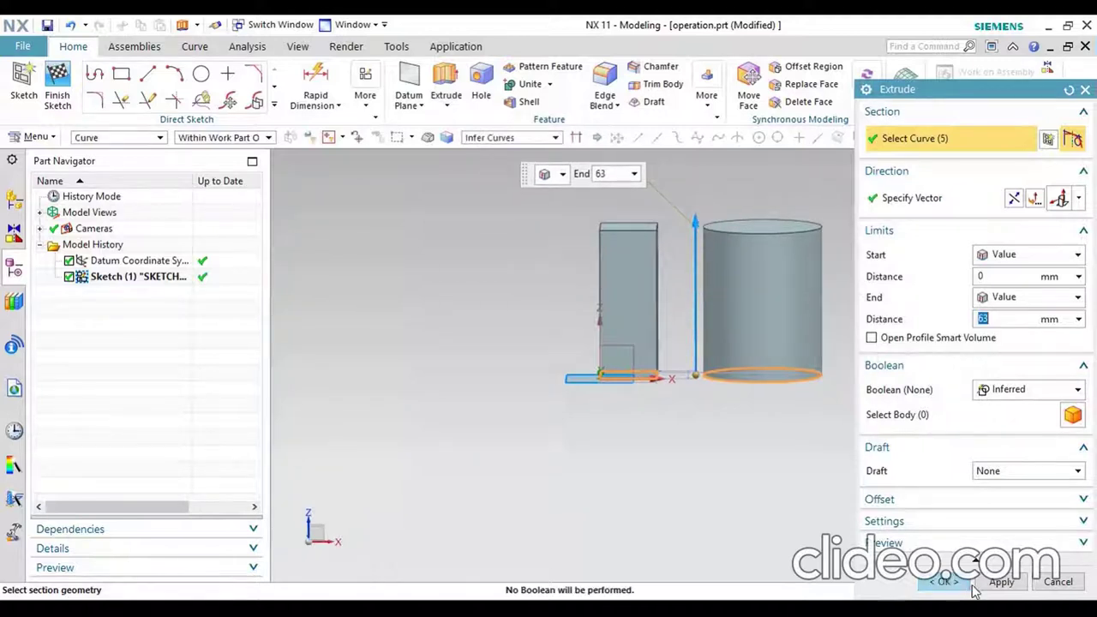
click(943, 582)
mouse_move(632, 386)
middle_down()
mouse_move(644, 409)
mouse_move(669, 299)
mouse_move(637, 284)
middle_up()
scroll(649, 285, up, 3)
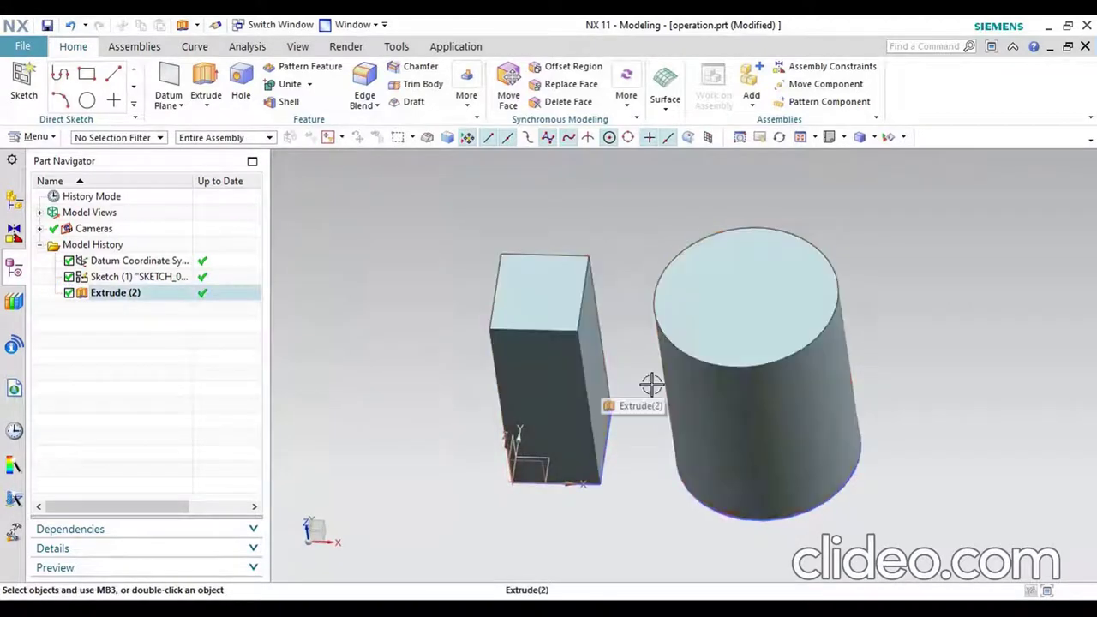
scroll(666, 513, down, 2)
mouse_move(665, 513)
middle_down()
mouse_move(677, 489)
mouse_move(678, 506)
middle_up()
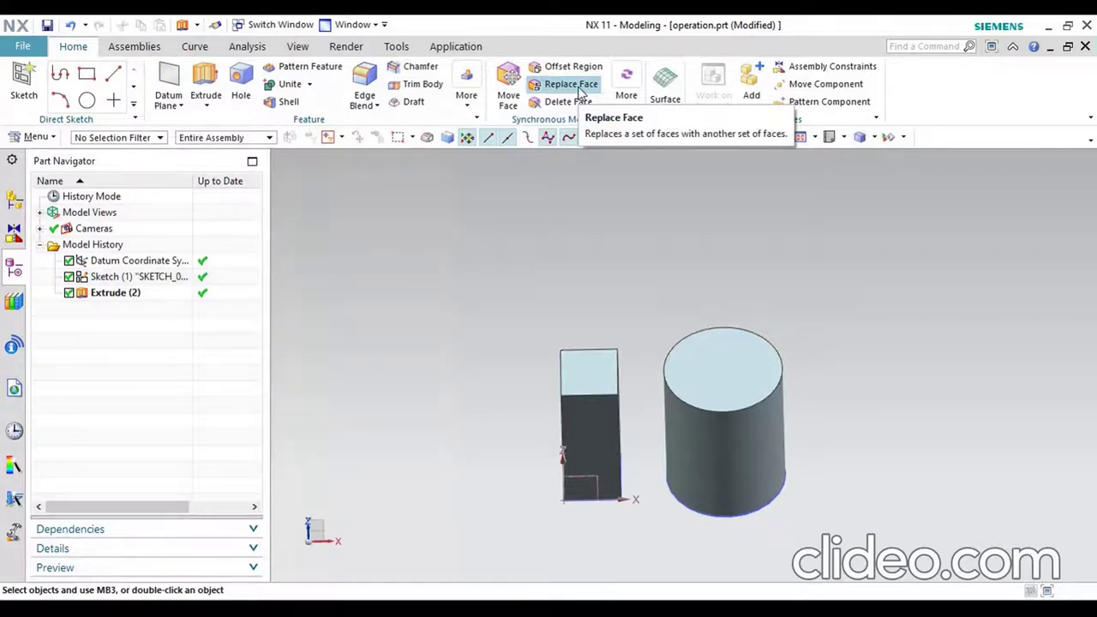
In Replace Face, choose the block's side face as the face to replace
click(579, 89)
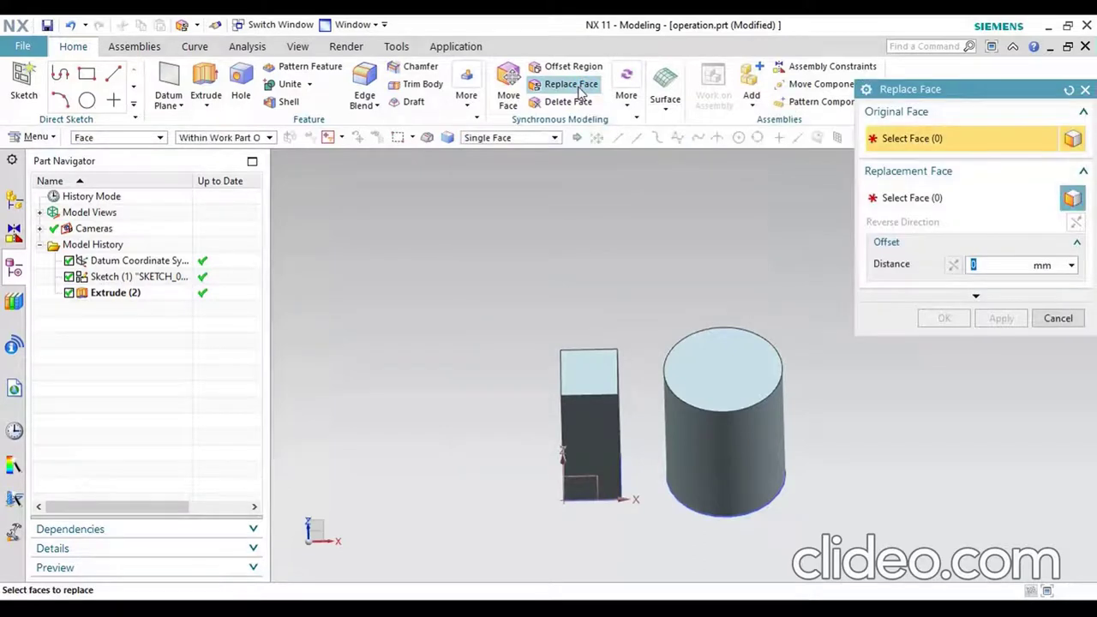
mouse_move(713, 218)
middle_down()
mouse_move(701, 206)
mouse_move(705, 213)
middle_up()
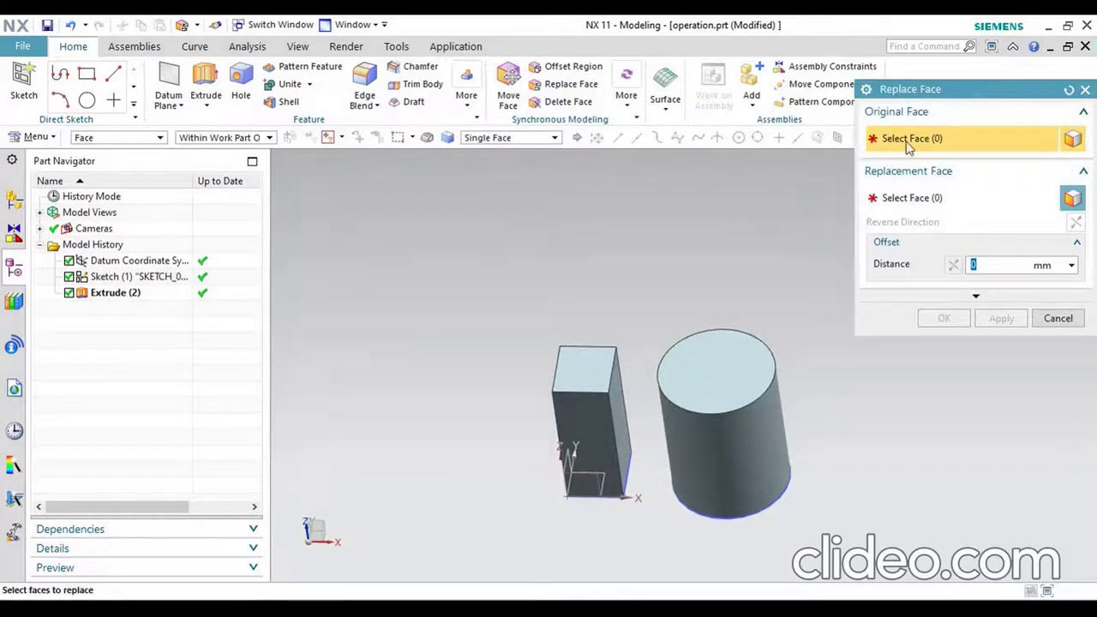
click(625, 421)
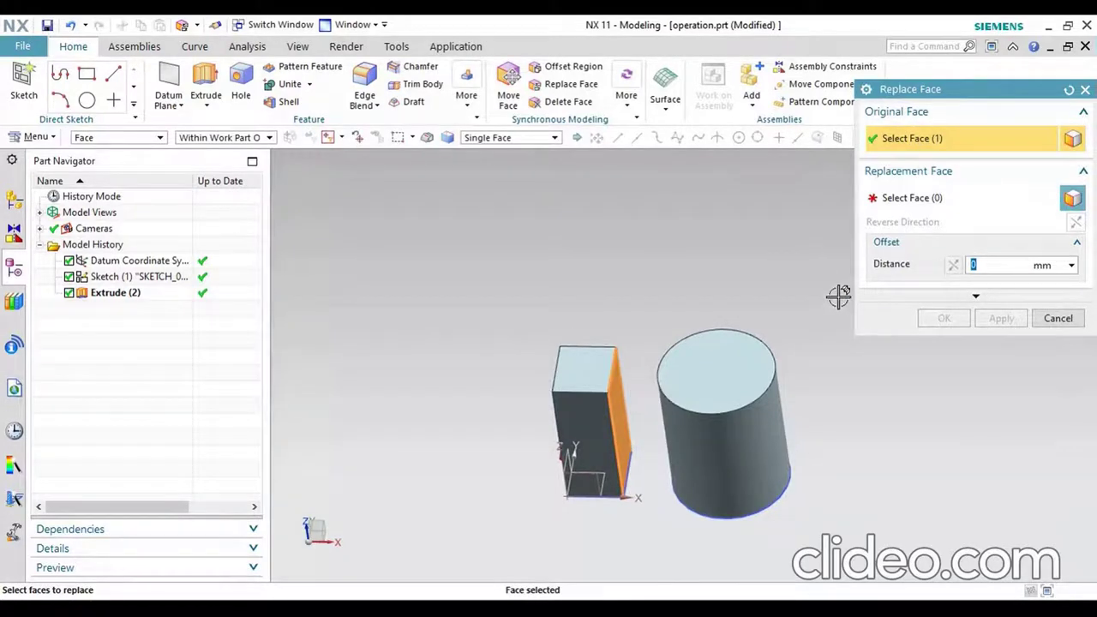
click(937, 200)
Use the cylinder's curved face as the replacement and apply the Replace Face
middle_drag(763, 439, 801, 431)
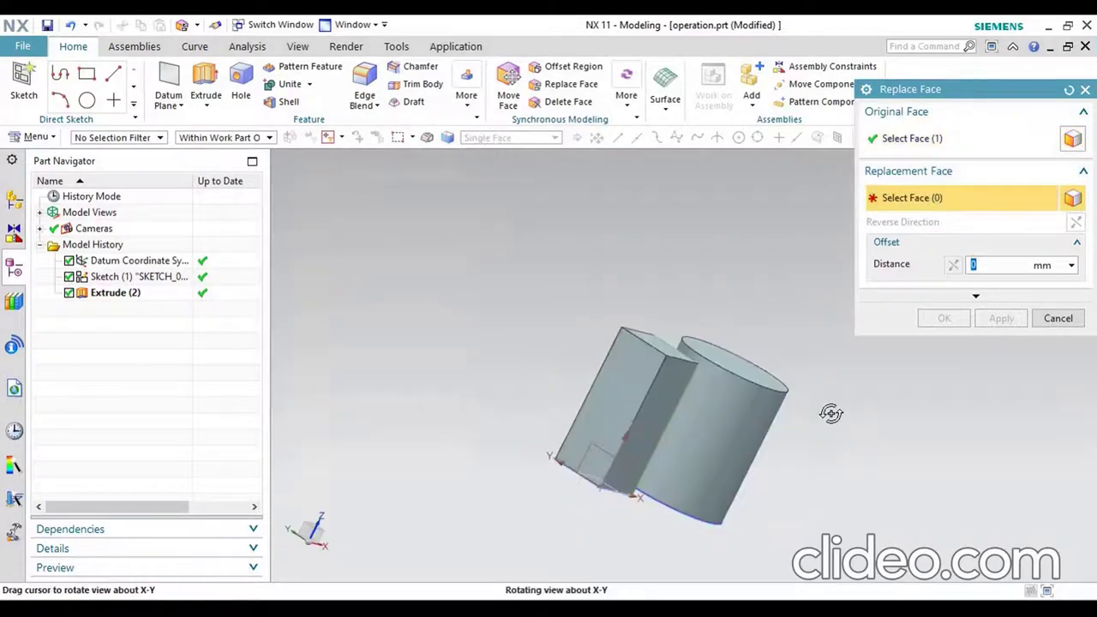
click(702, 441)
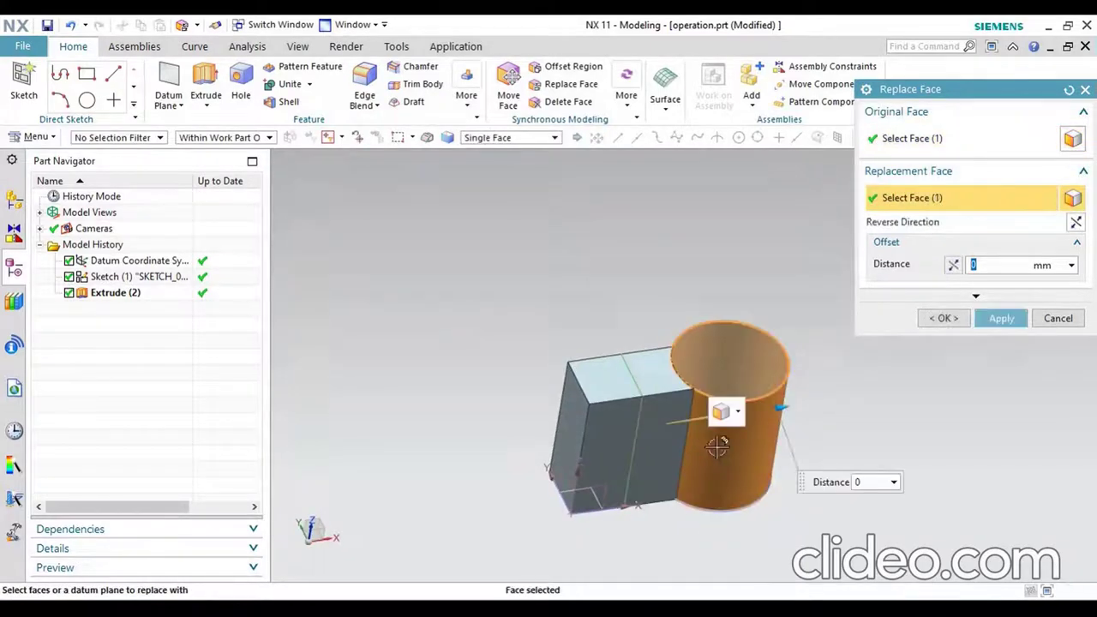
mouse_move(840, 397)
middle_down()
mouse_move(816, 410)
mouse_move(817, 399)
middle_up()
scroll(655, 408, up, 2)
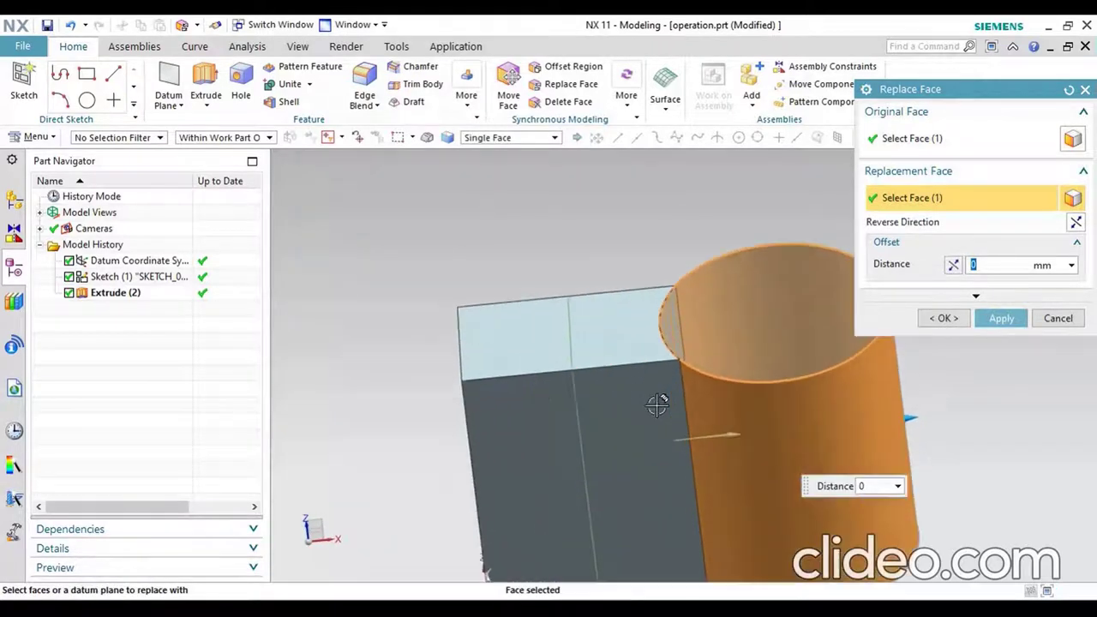
scroll(656, 403, up, 2)
scroll(552, 444, down, 2)
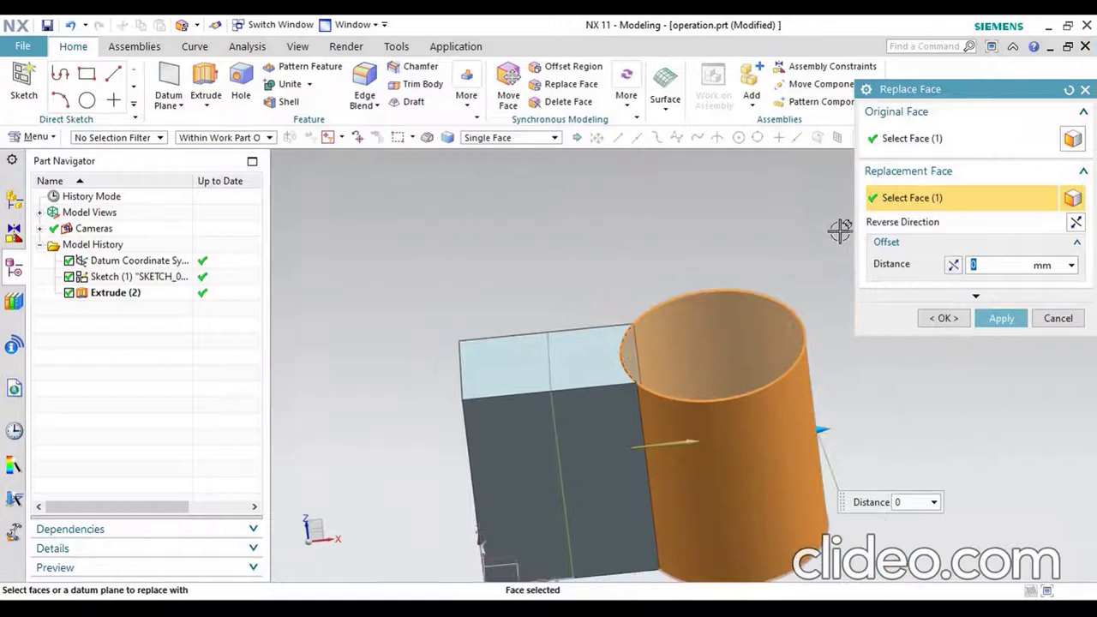
click(648, 305)
click(999, 320)
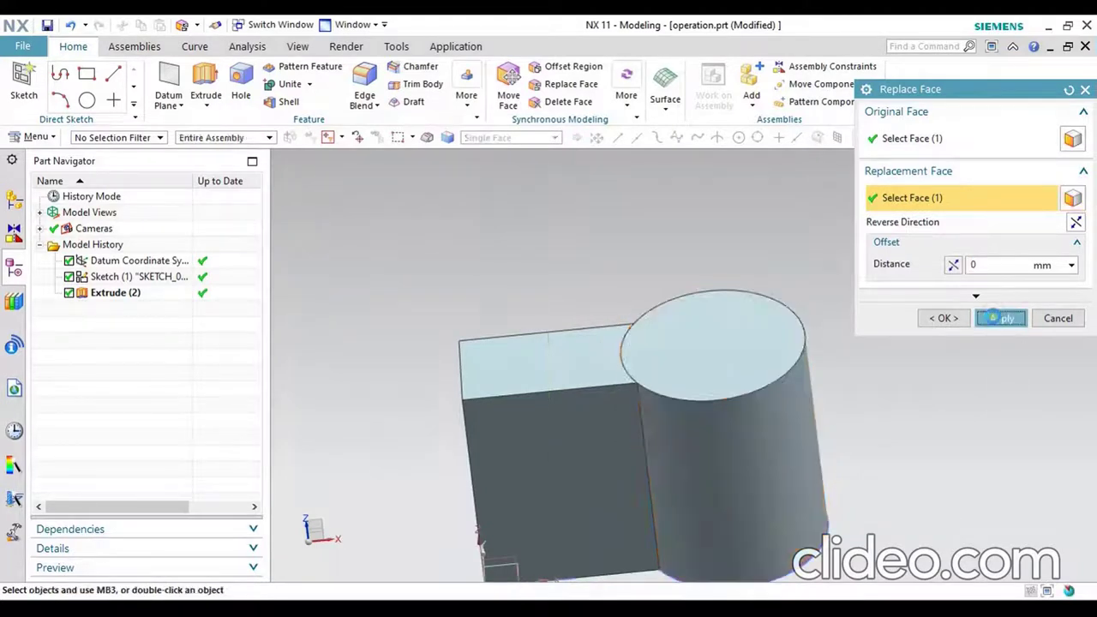
click(1058, 318)
Edit Replace Face (3) to give it a 2 mm offset distance
mouse_move(828, 338)
middle_down()
mouse_move(834, 404)
mouse_move(831, 334)
mouse_move(703, 391)
mouse_move(691, 360)
mouse_move(698, 400)
middle_up()
scroll(644, 392, up, 4)
scroll(640, 377, down, 1)
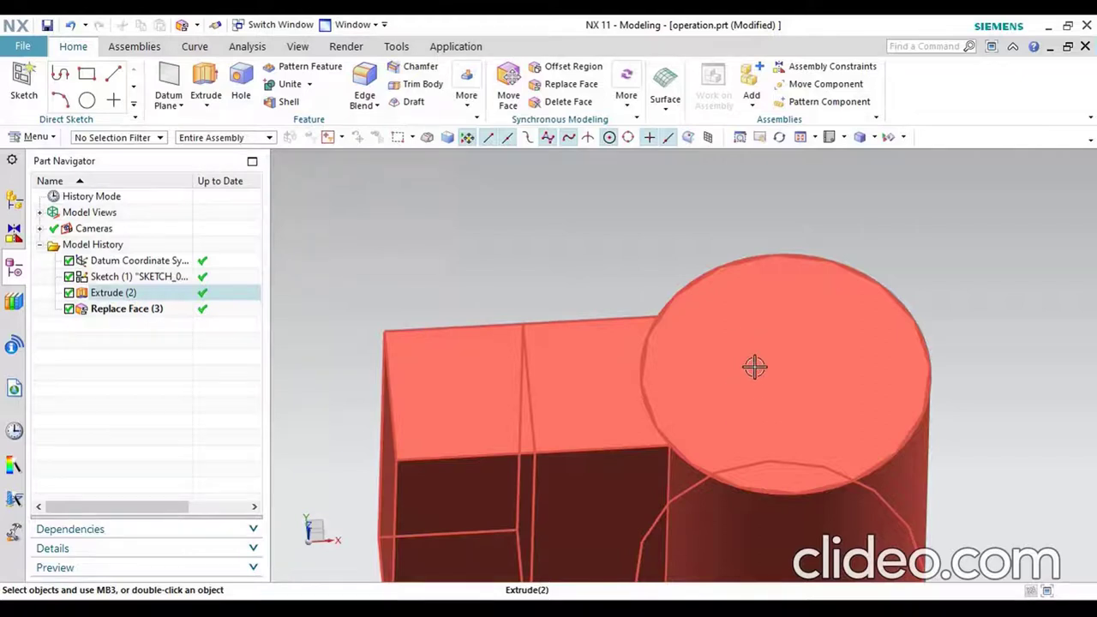
click(219, 348)
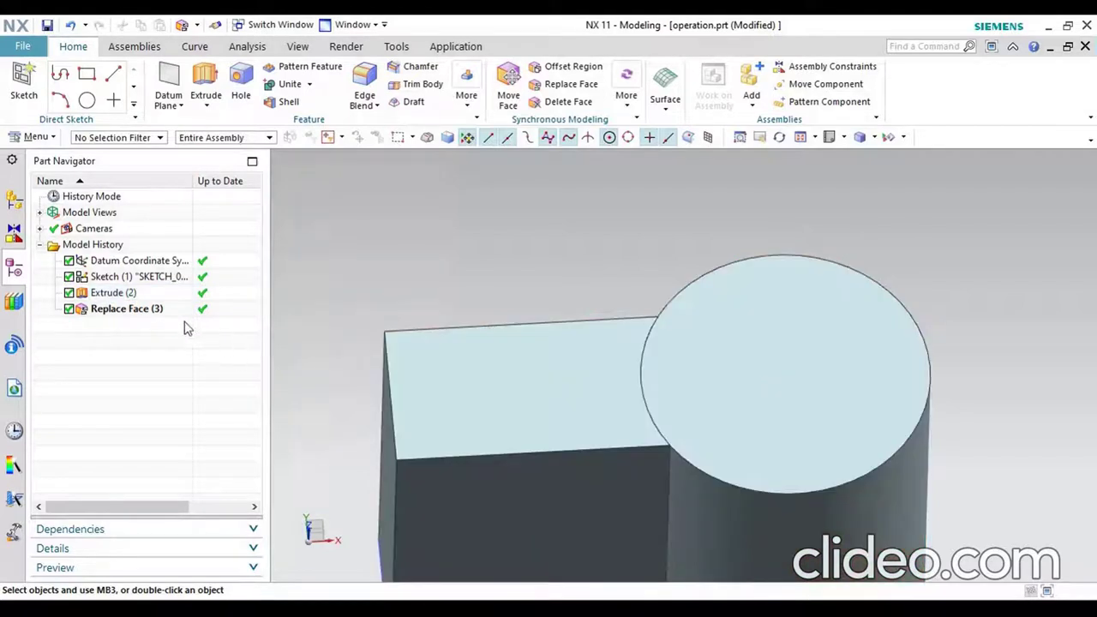
double_click(137, 311)
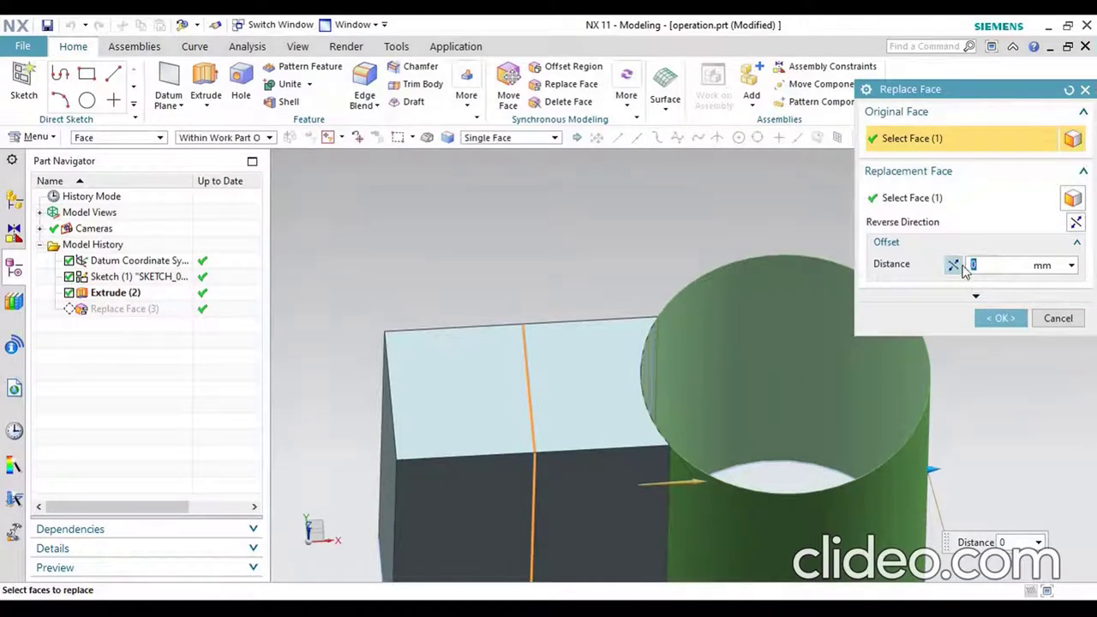
text(5)
key(Return)
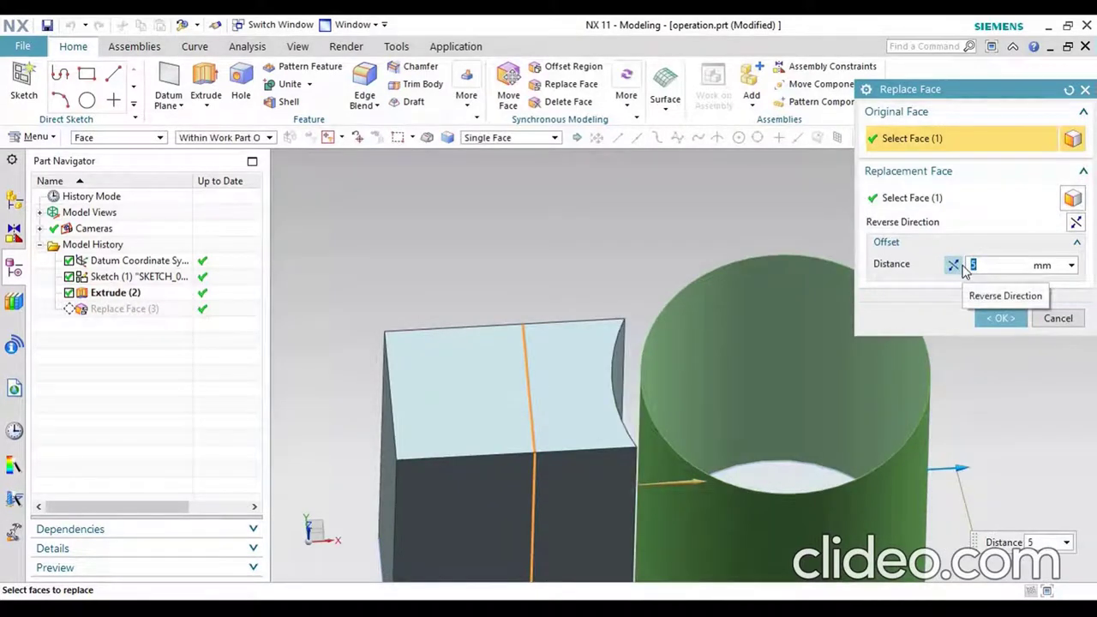
text(2)
key(Return)
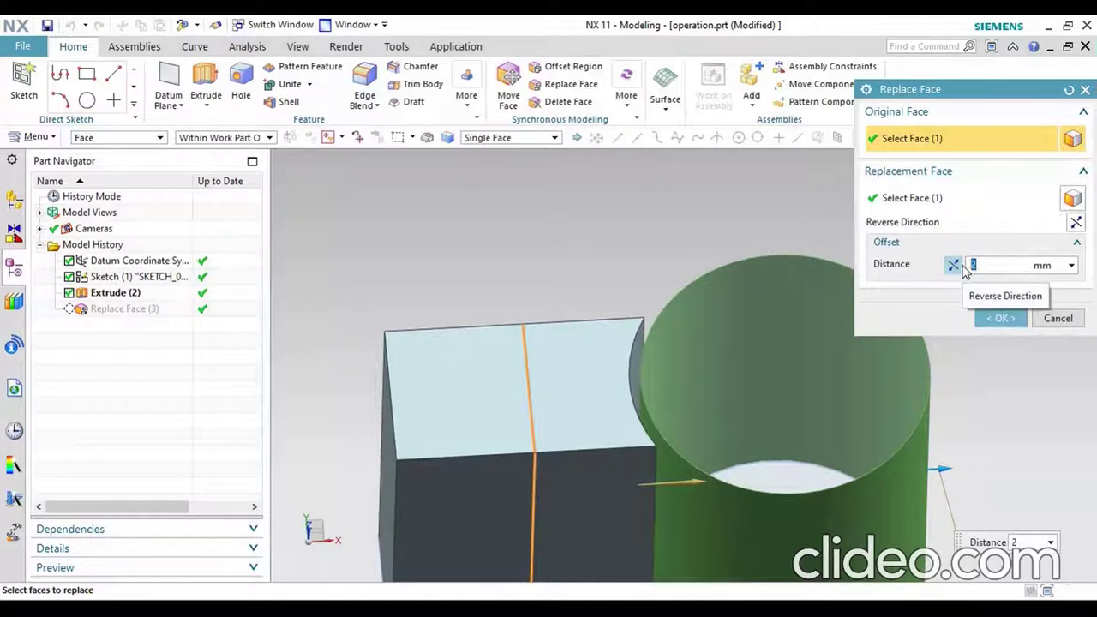
click(1003, 319)
middle_drag(907, 301, 881, 334)
Orbit around the block and cylinder from several angles, then show the extra Synchronous Modeling commands
scroll(634, 498, up, 3)
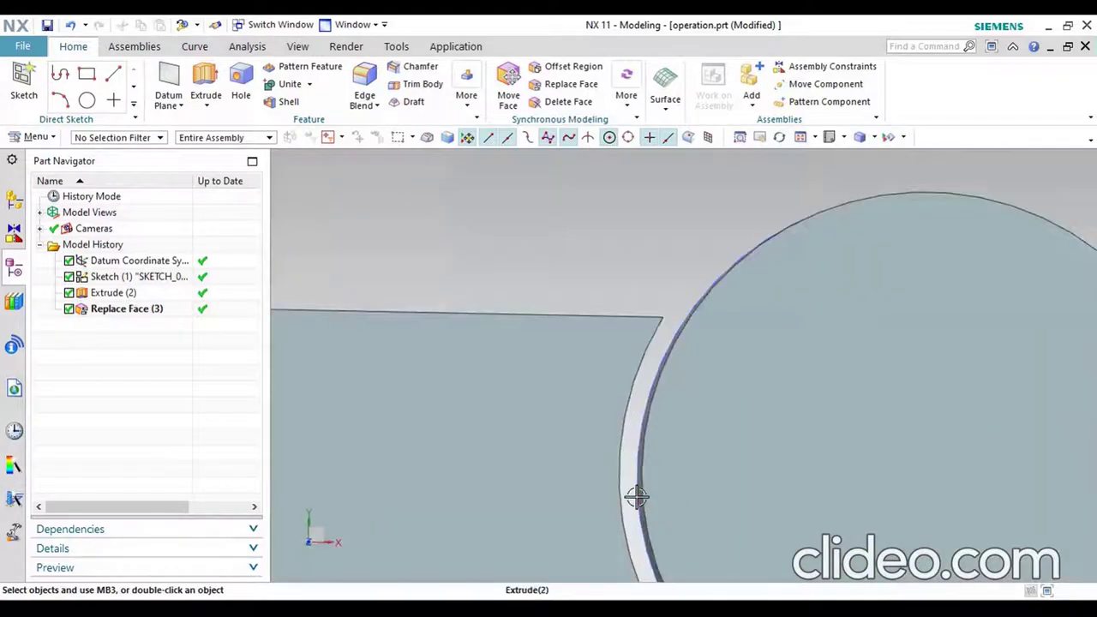
scroll(580, 382, up, 3)
scroll(626, 418, down, 6)
mouse_move(625, 417)
middle_down()
mouse_move(720, 386)
mouse_move(779, 314)
mouse_move(735, 368)
middle_up()
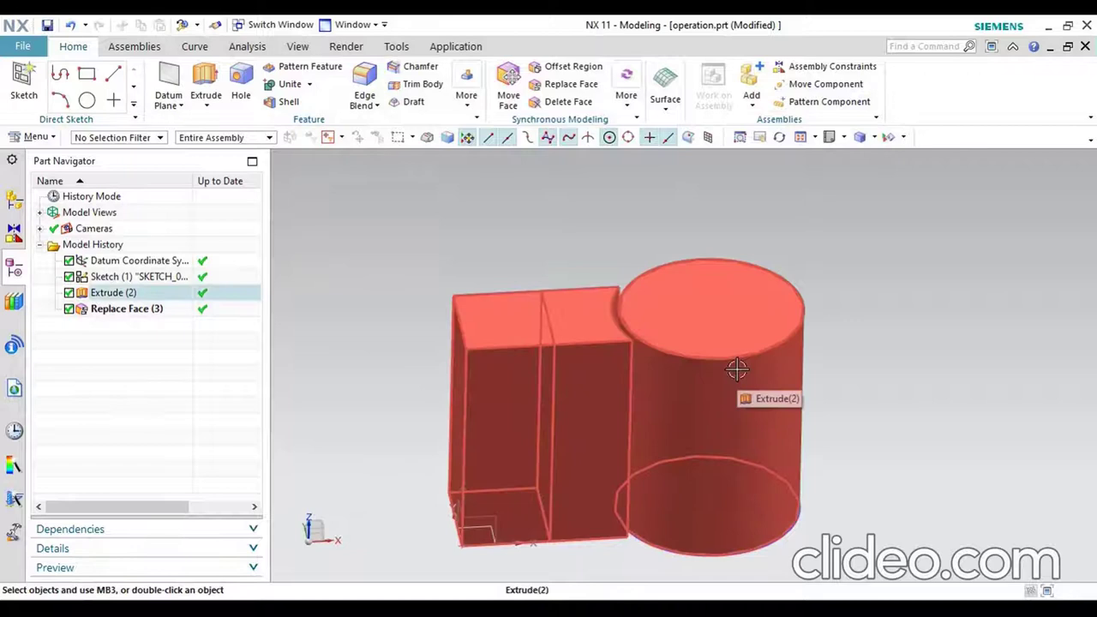
mouse_move(899, 371)
middle_down()
mouse_move(901, 382)
mouse_move(917, 380)
mouse_move(910, 360)
mouse_move(895, 387)
middle_up()
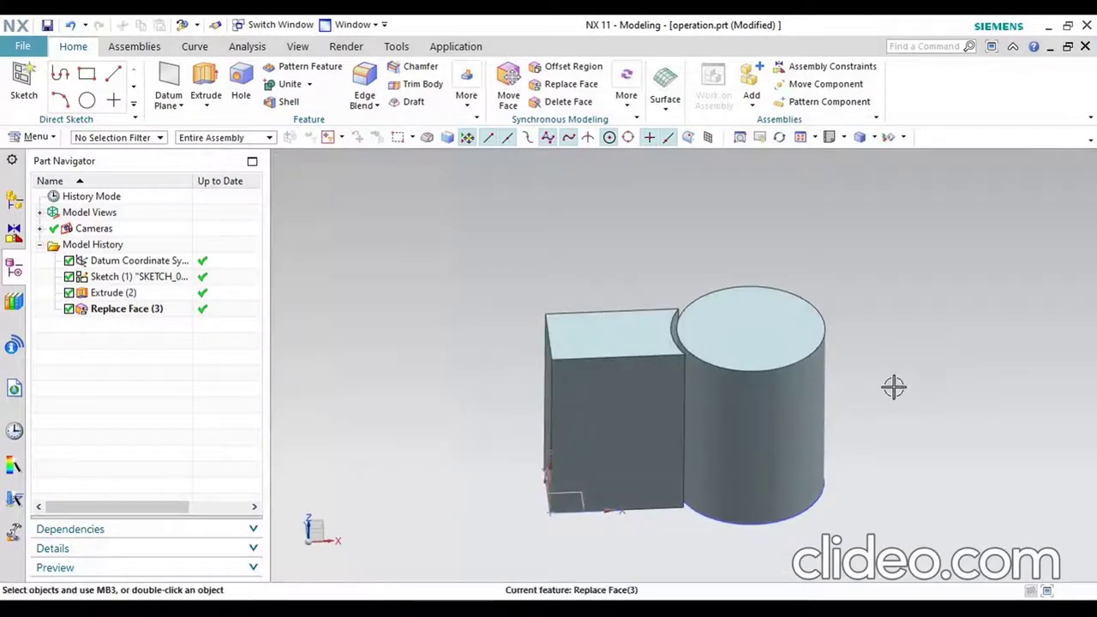
mouse_move(711, 355)
middle_down()
mouse_move(711, 372)
mouse_move(715, 363)
mouse_move(673, 403)
middle_up()
scroll(673, 403, down, 2)
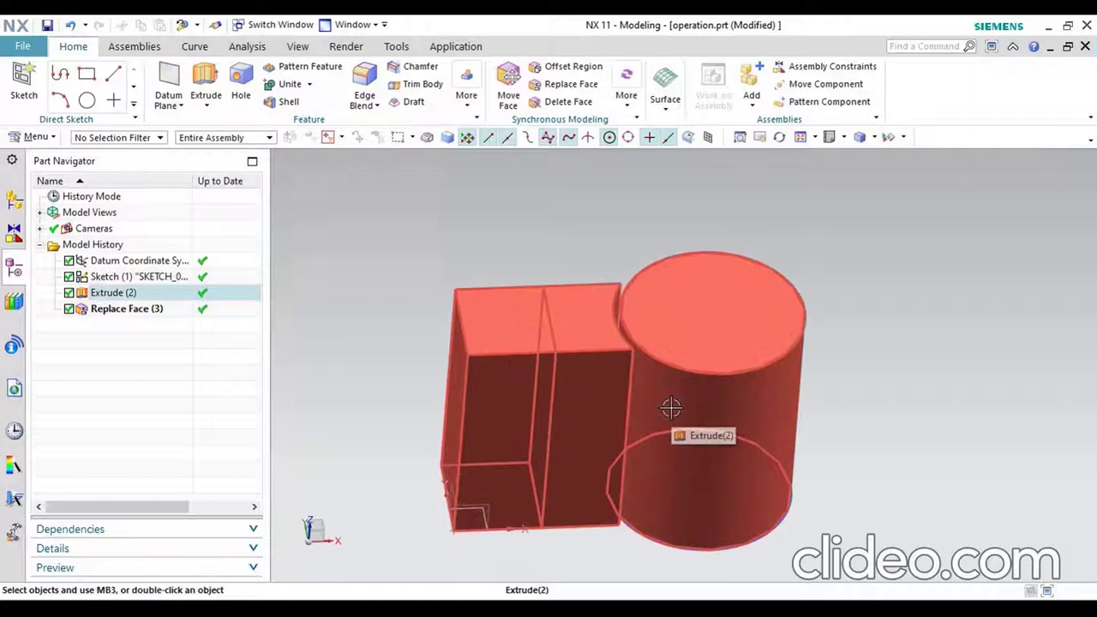
scroll(914, 358, up, 2)
middle_drag(891, 366, 887, 347)
click(635, 109)
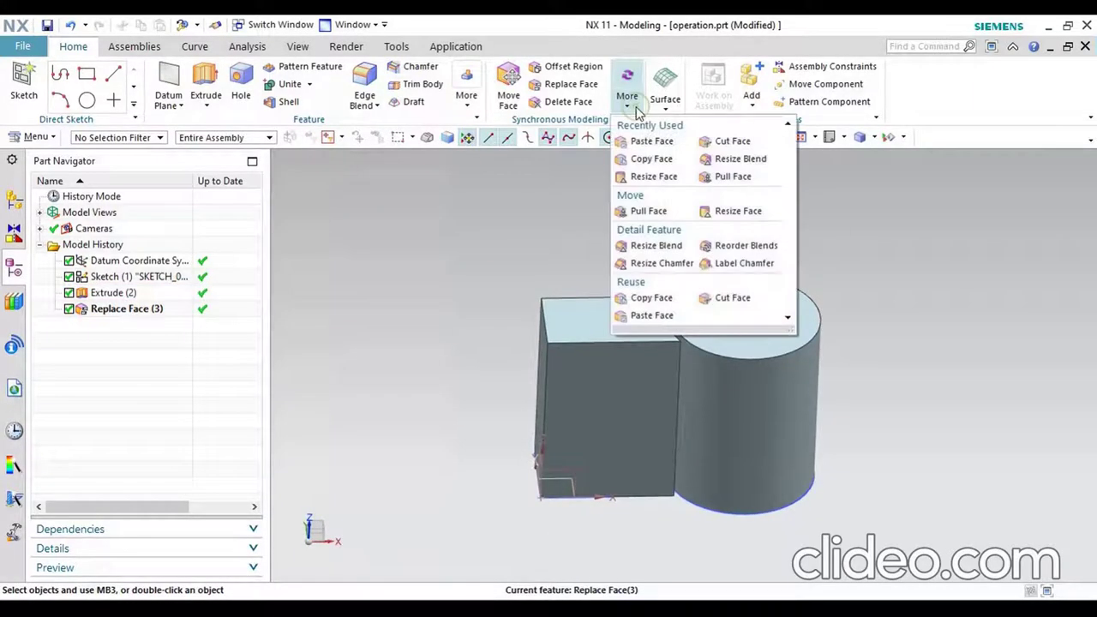
Start Copy Face and select the cylinder's top face
click(649, 159)
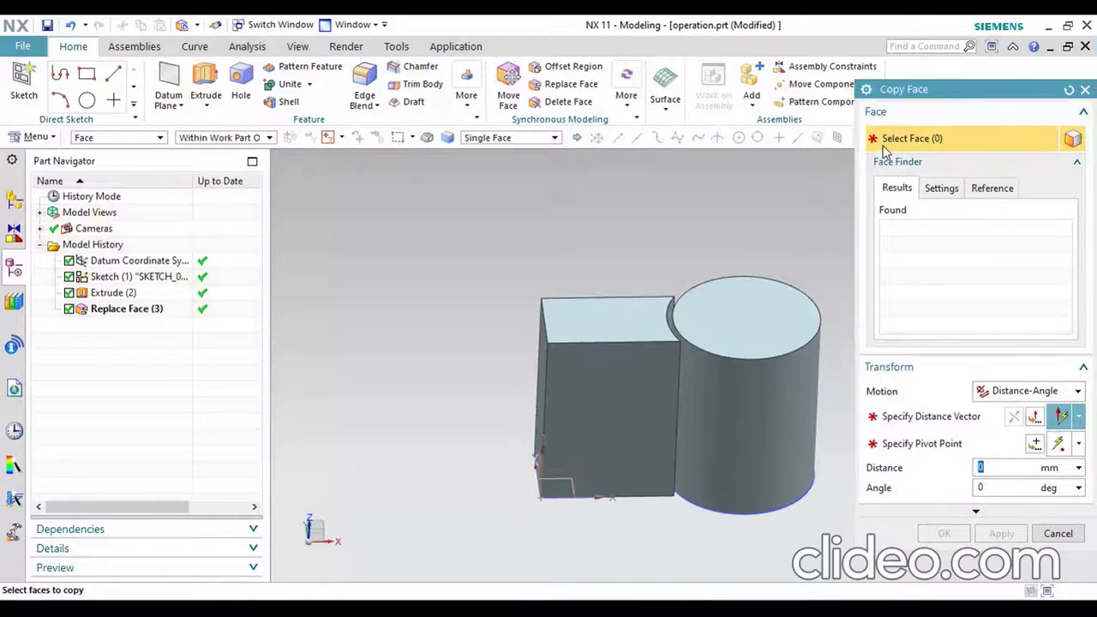
click(736, 324)
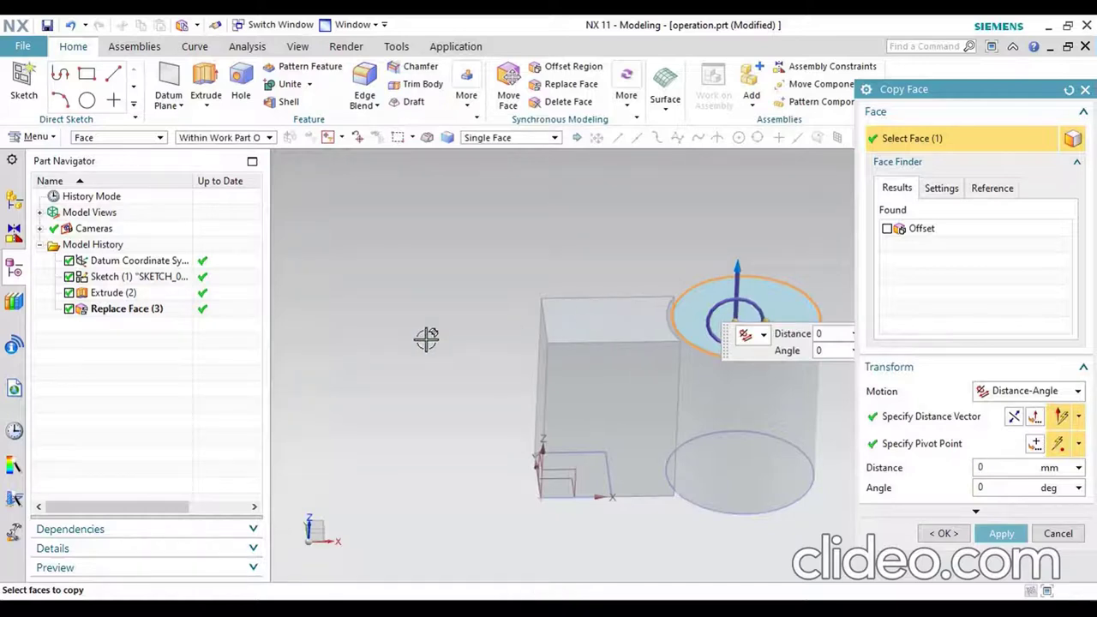
scroll(426, 339, down, 1)
click(887, 229)
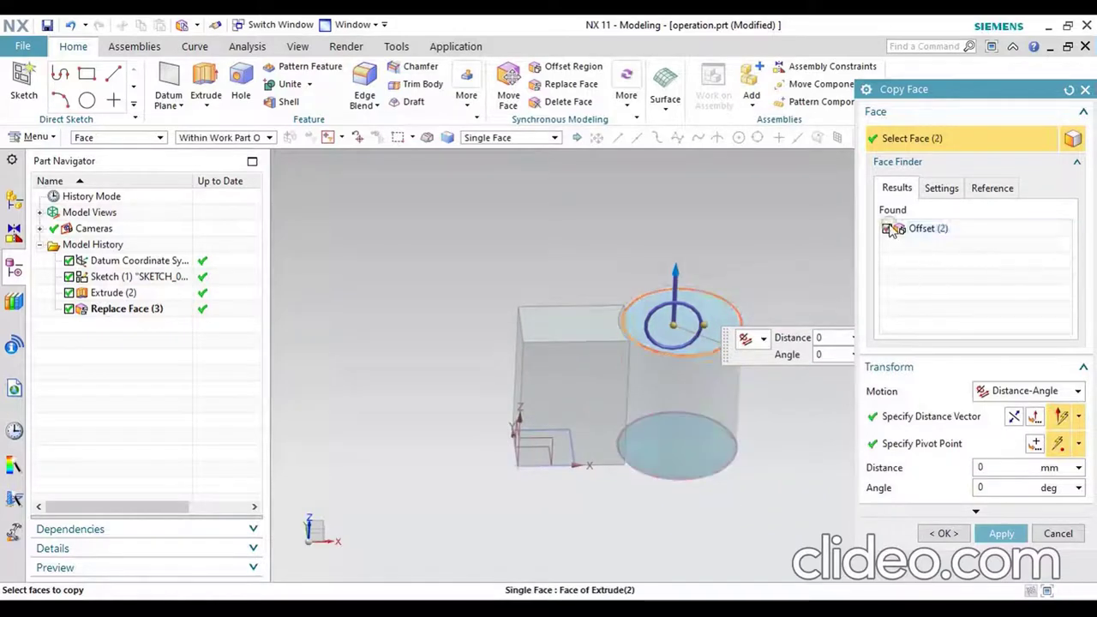
click(887, 229)
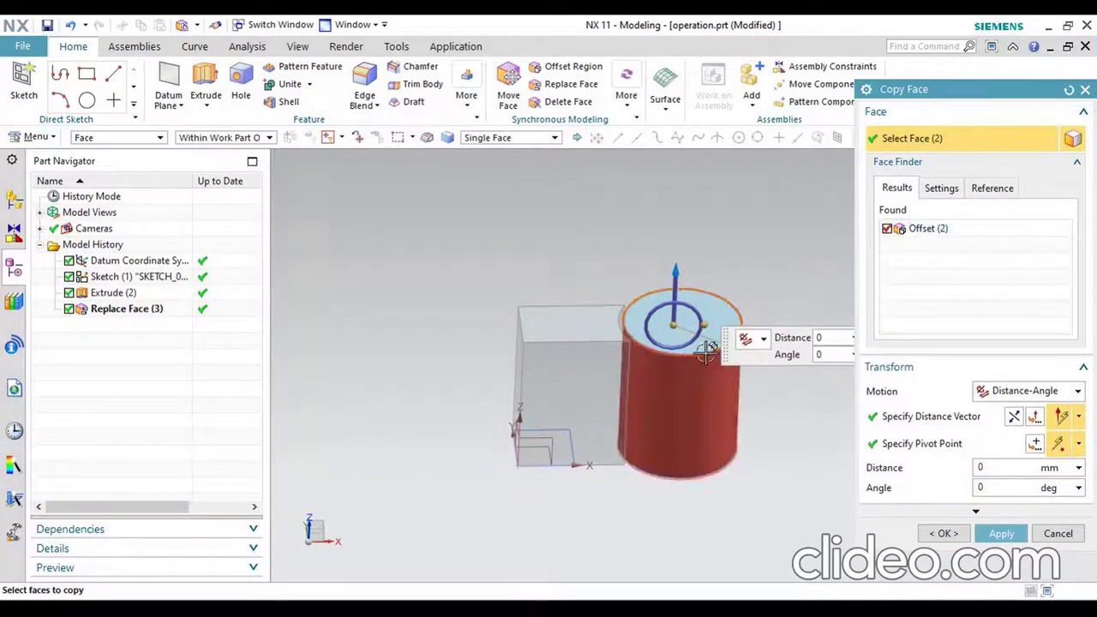
click(887, 229)
middle_click(686, 309)
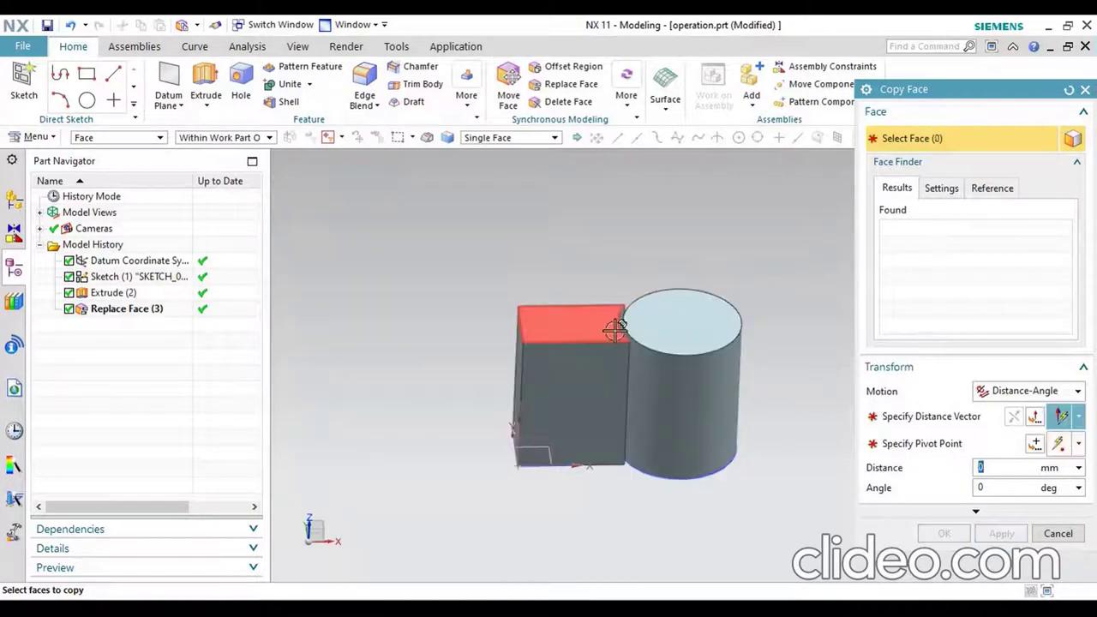
click(654, 321)
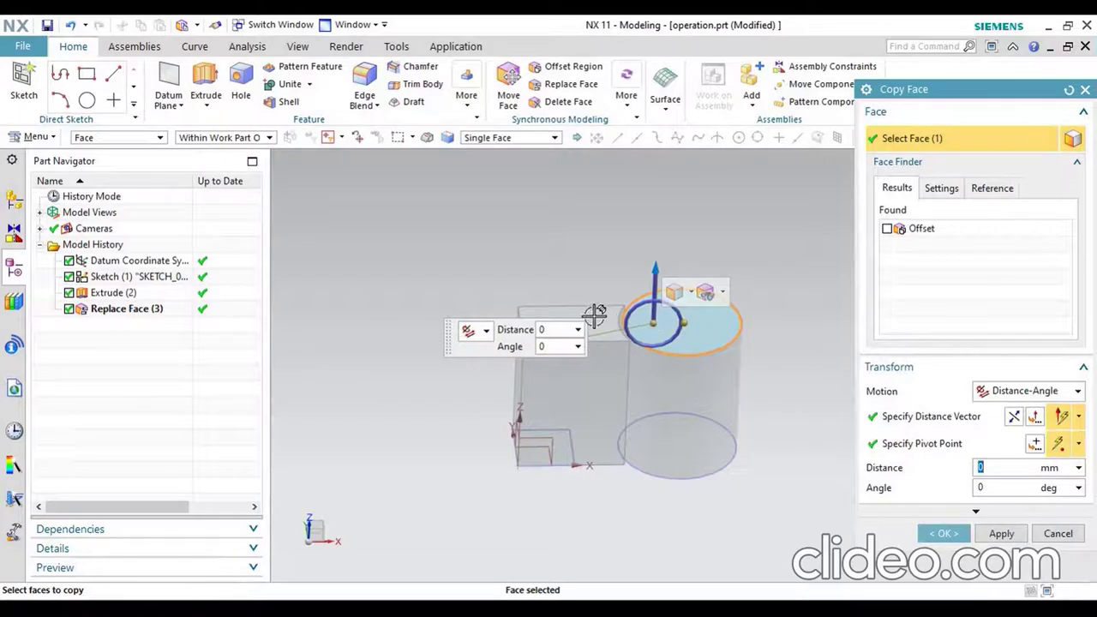
scroll(584, 341, up, 3)
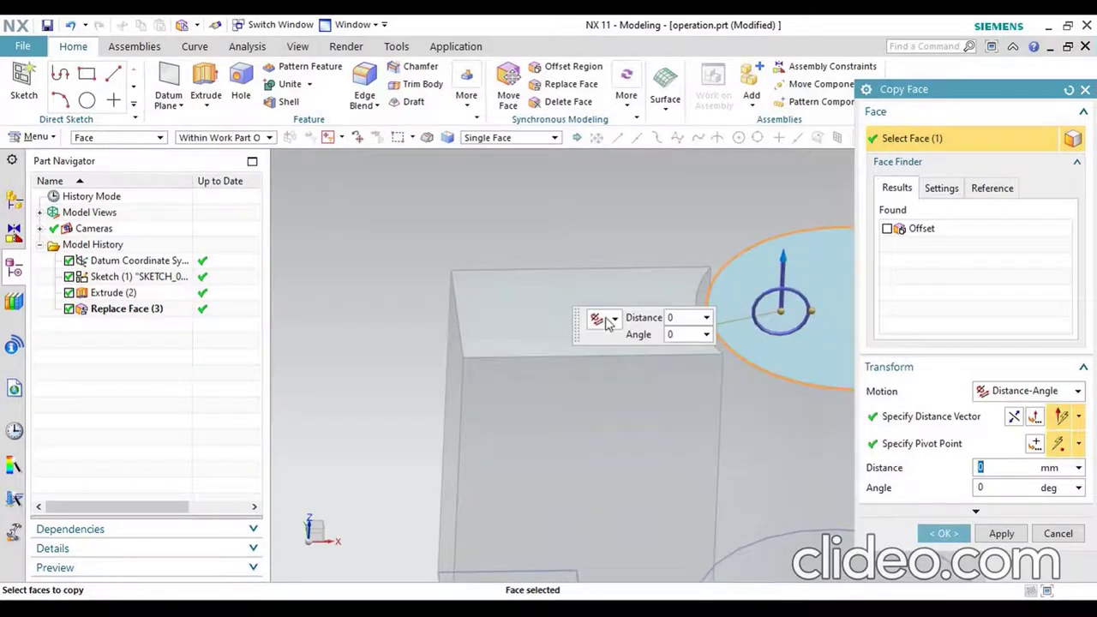
scroll(508, 322, down, 3)
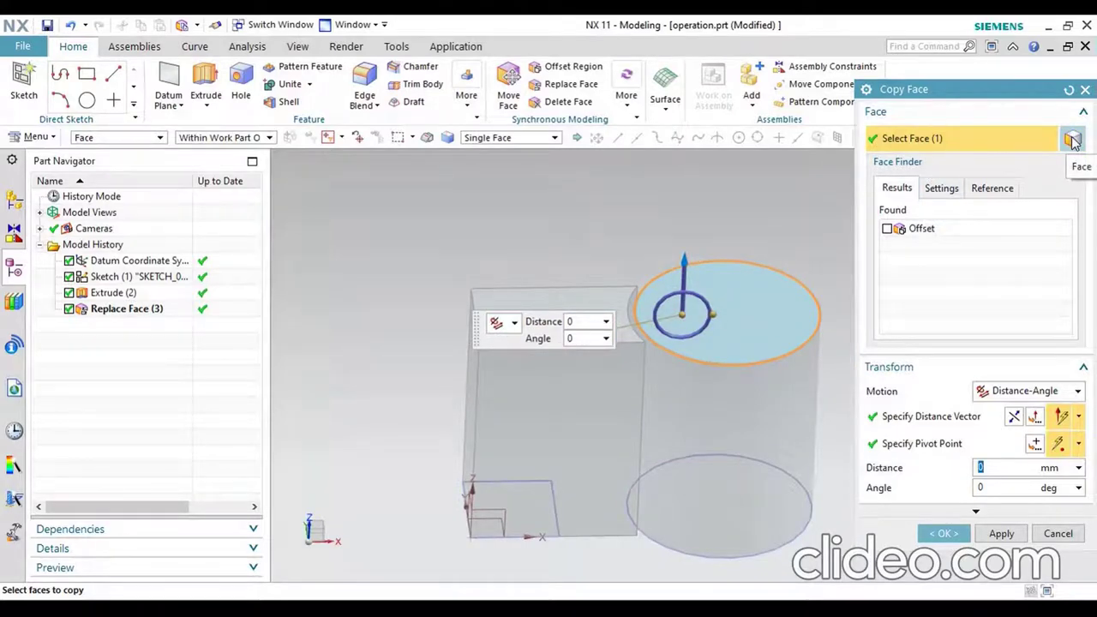
scroll(466, 343, down, 2)
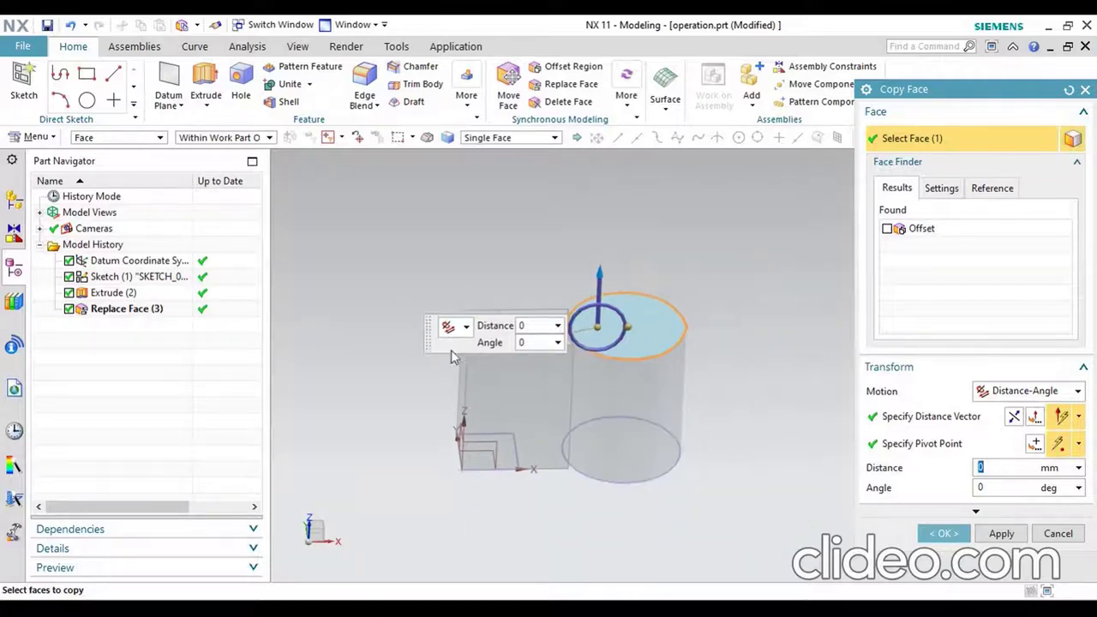
middle_drag(659, 279, 665, 335)
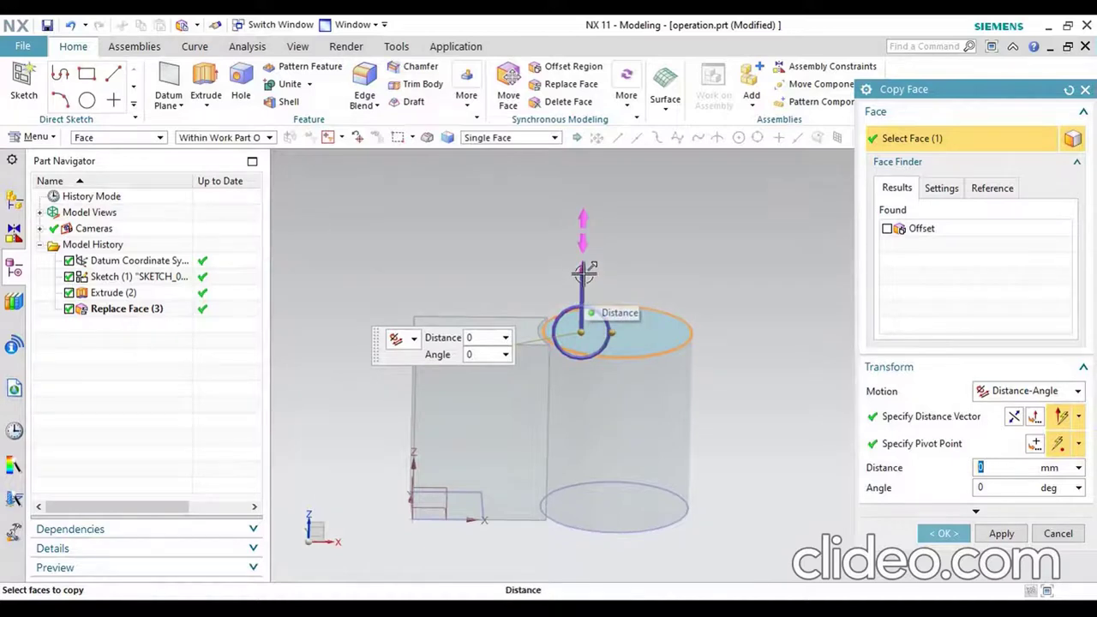
Move the copied face 25 mm above the cylinder
mouse_move(580, 262)
mouse_down()
mouse_move(580, 203)
mouse_move(582, 275)
mouse_up()
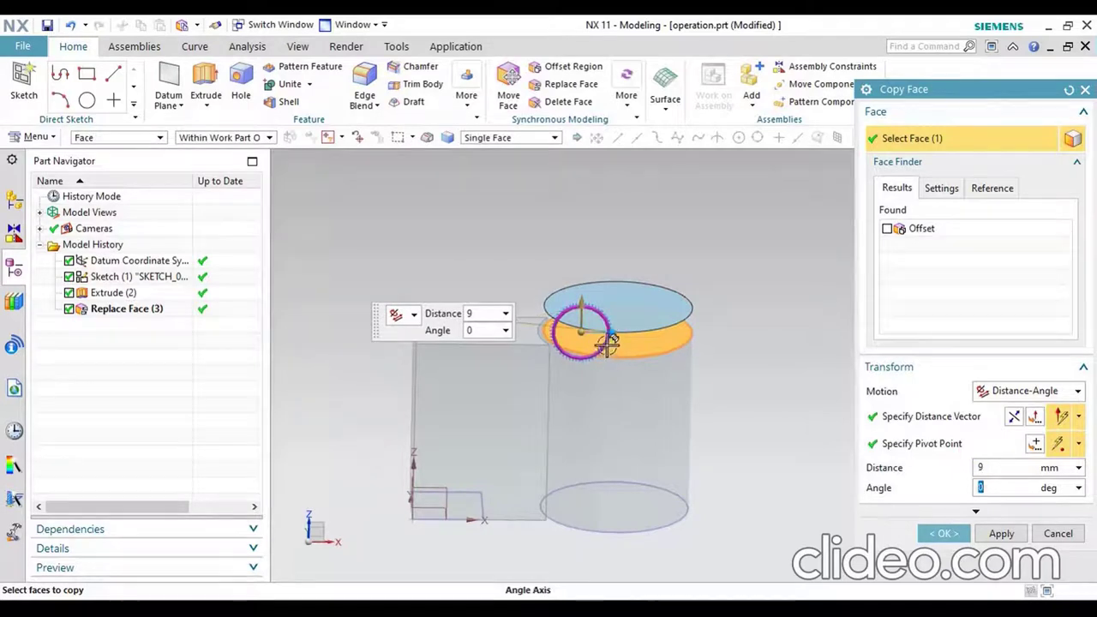
middle_click(591, 339)
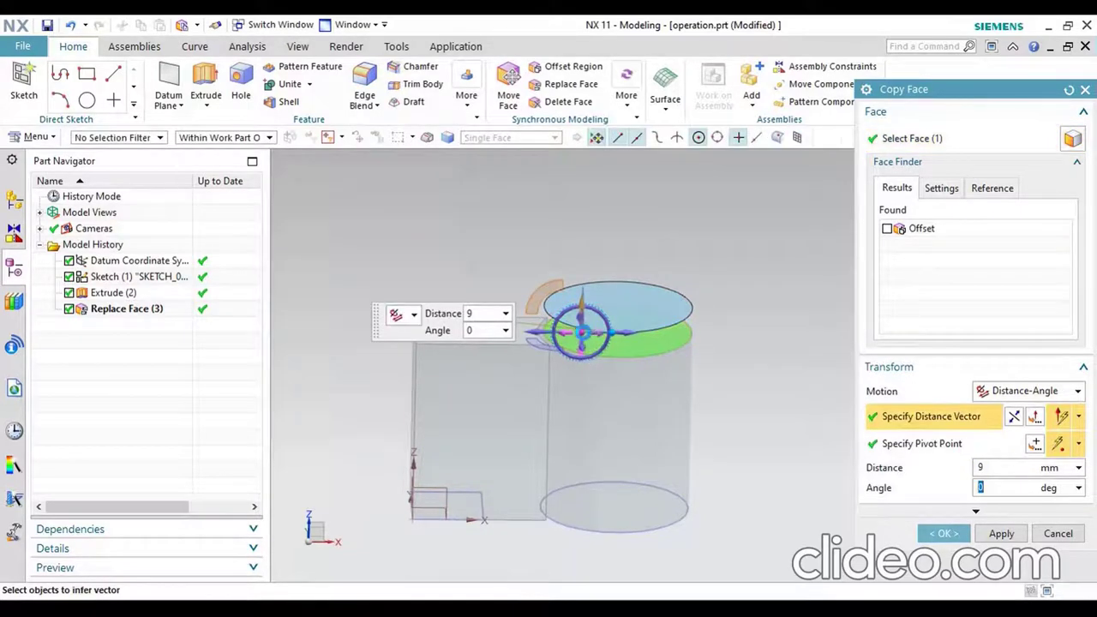
middle_click(622, 334)
mouse_move(624, 332)
mouse_down()
mouse_move(537, 251)
mouse_move(685, 334)
mouse_move(536, 347)
mouse_up()
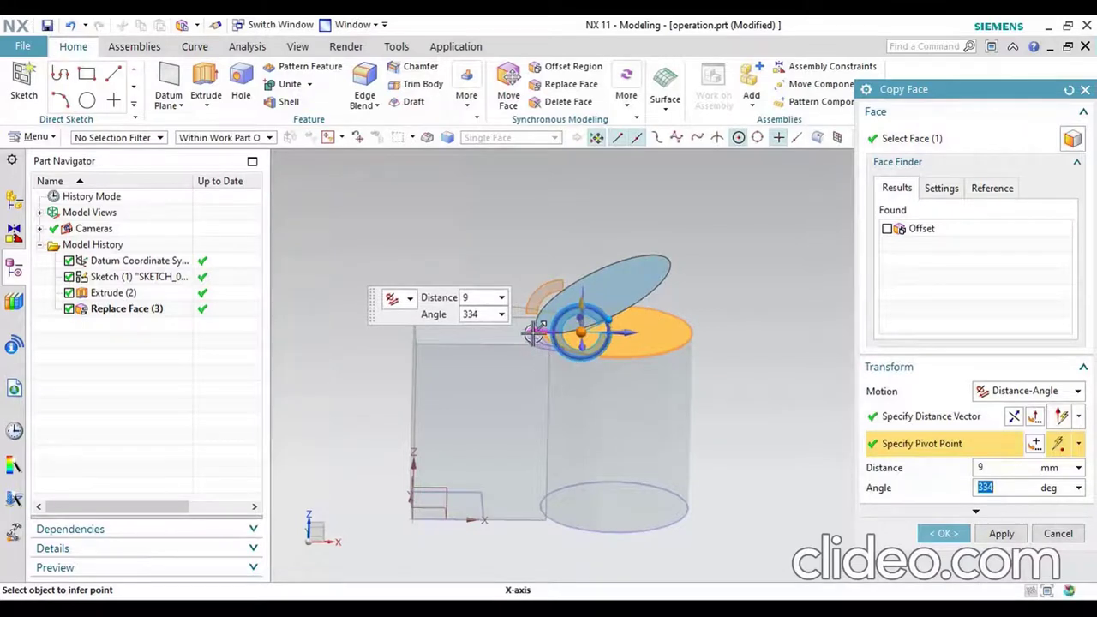
drag(535, 336, 565, 305)
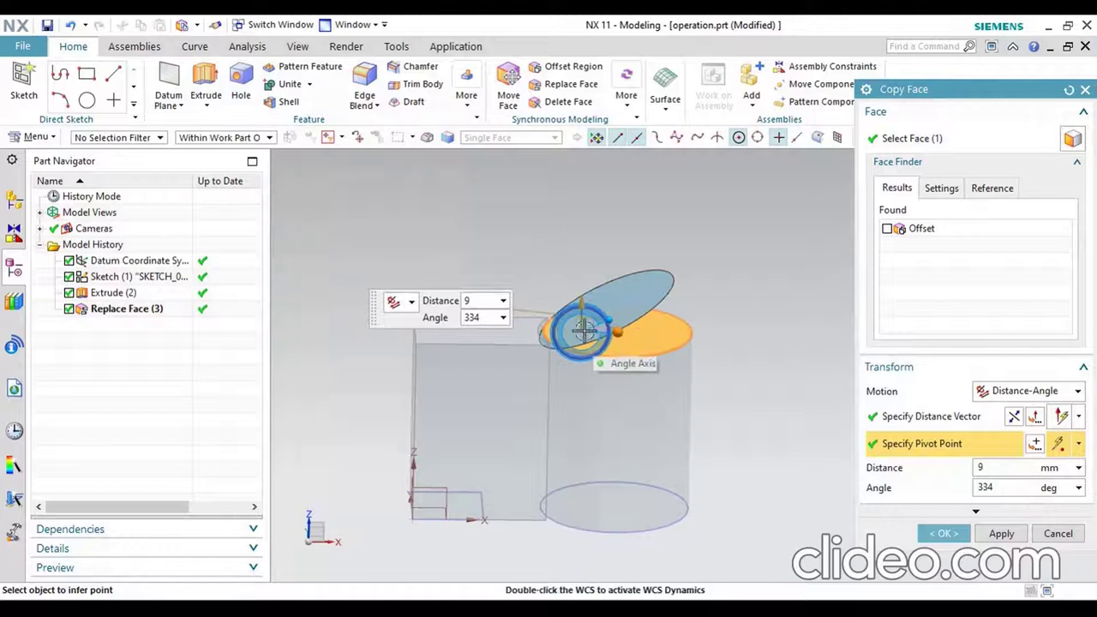
drag(580, 283, 594, 318)
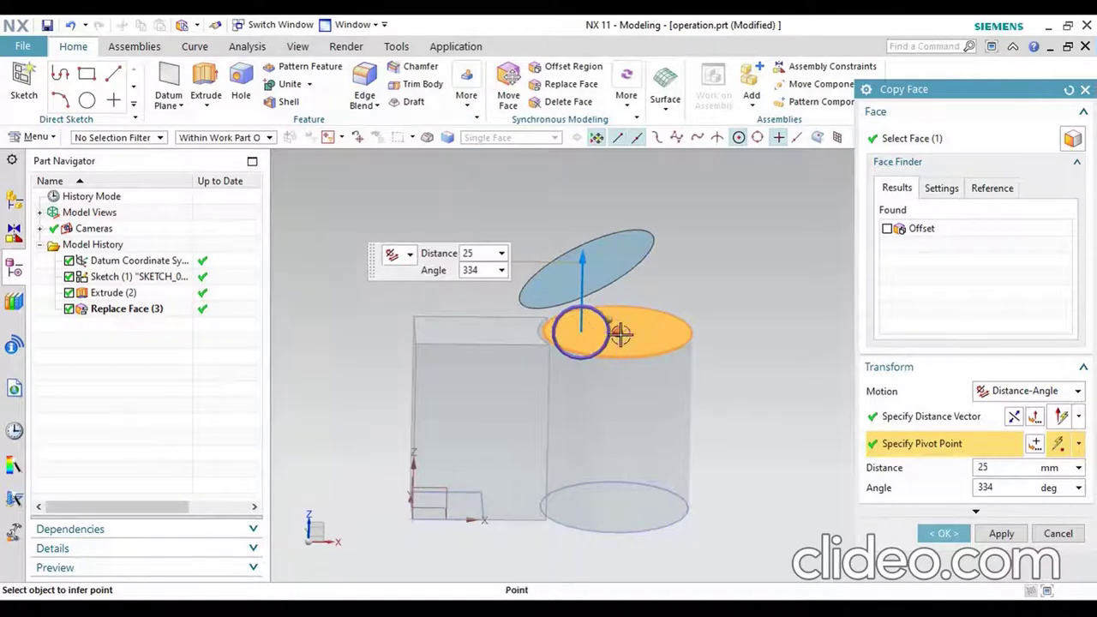
Set the pivot at the top face's centre, adjust the rotation, and apply the copy
drag(620, 335, 592, 314)
click(592, 315)
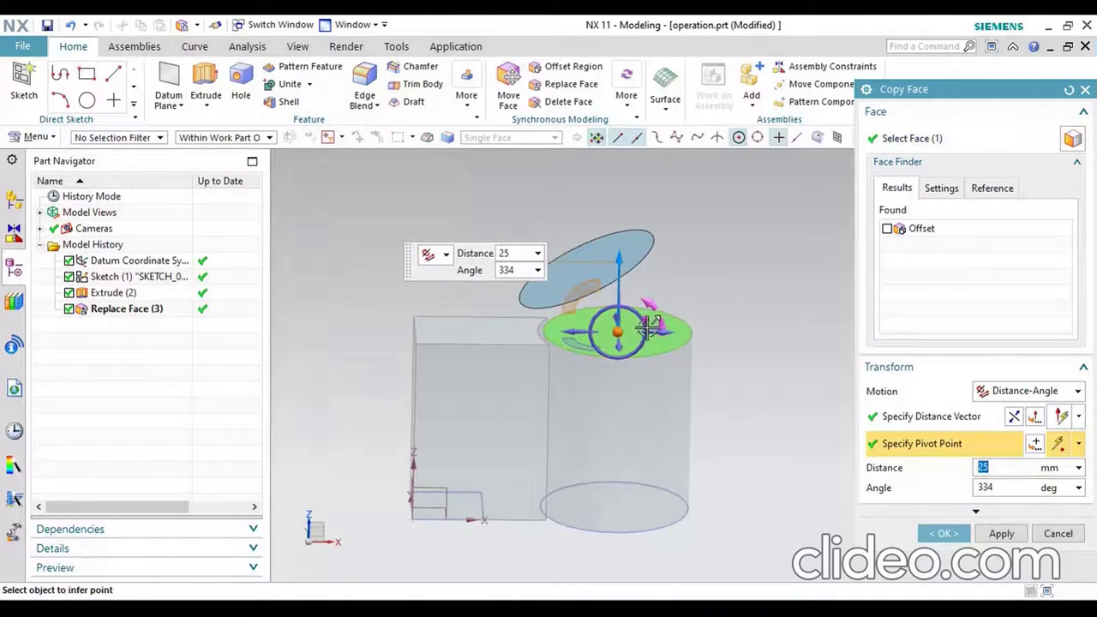
mouse_move(659, 319)
mouse_down()
mouse_move(660, 358)
mouse_move(572, 339)
mouse_up()
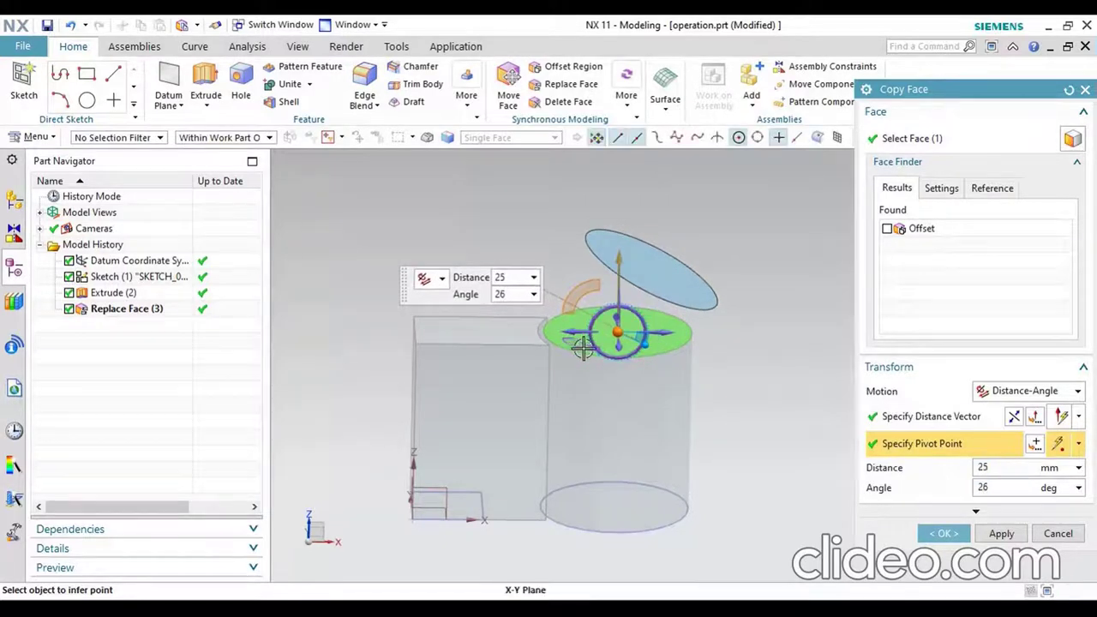
click(618, 332)
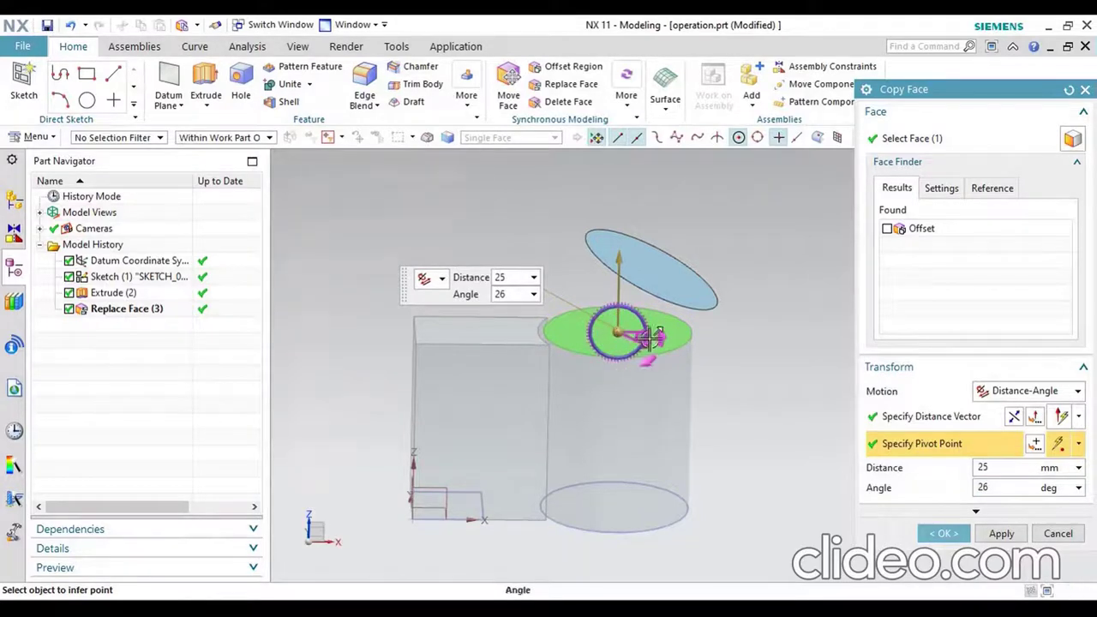
drag(654, 338, 663, 328)
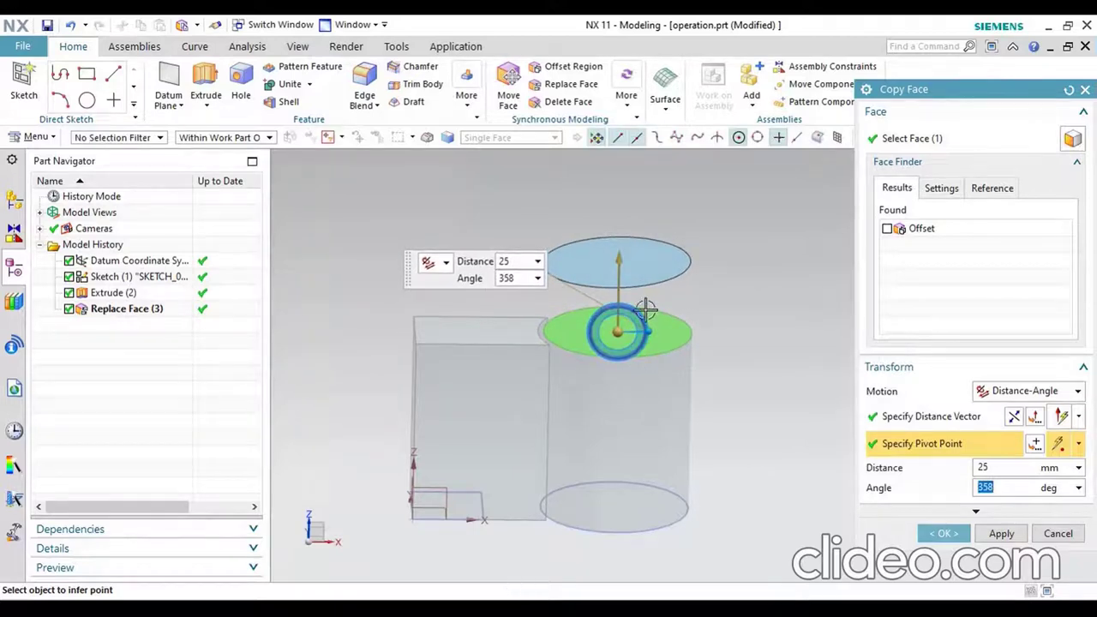
click(1002, 533)
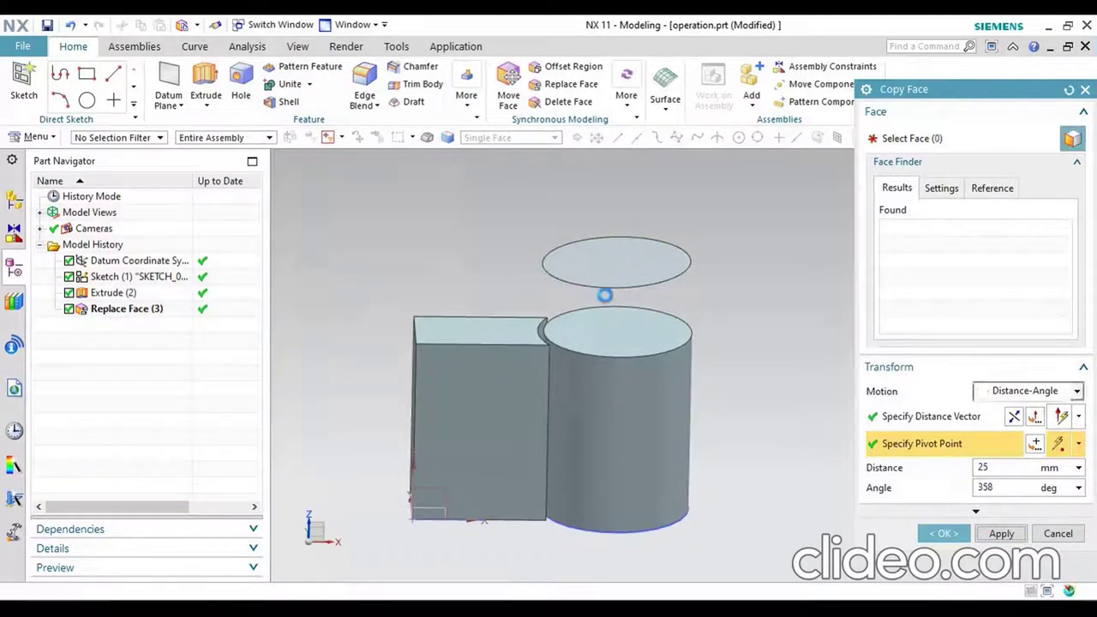
Edit Copy Face (4) to tilt the copied disc 32° about a new pivot
click(1058, 533)
double_click(142, 325)
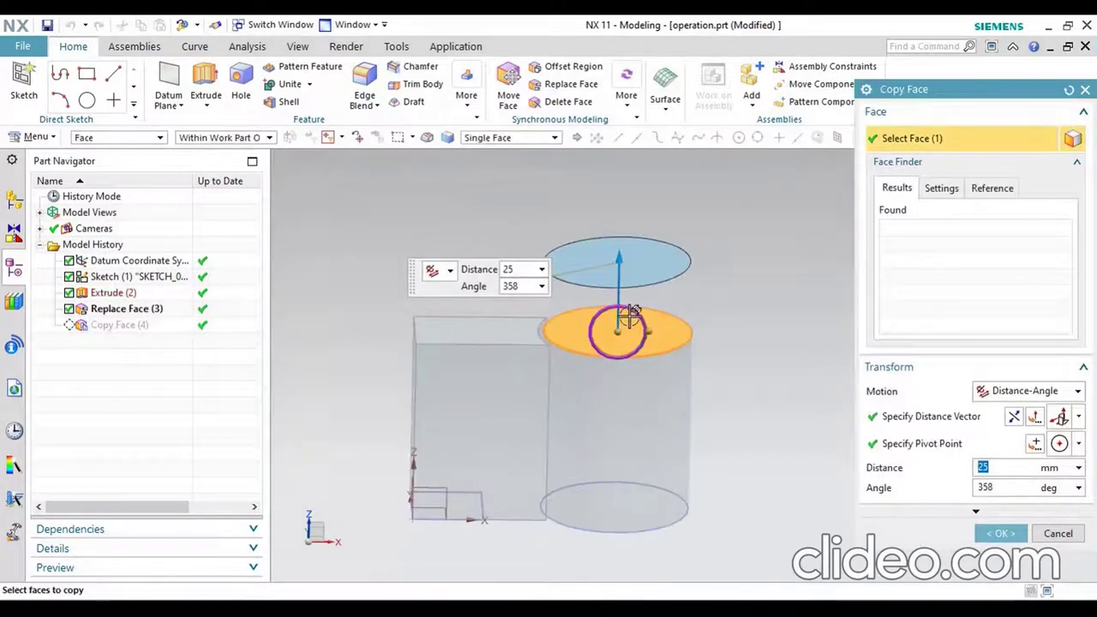
click(618, 331)
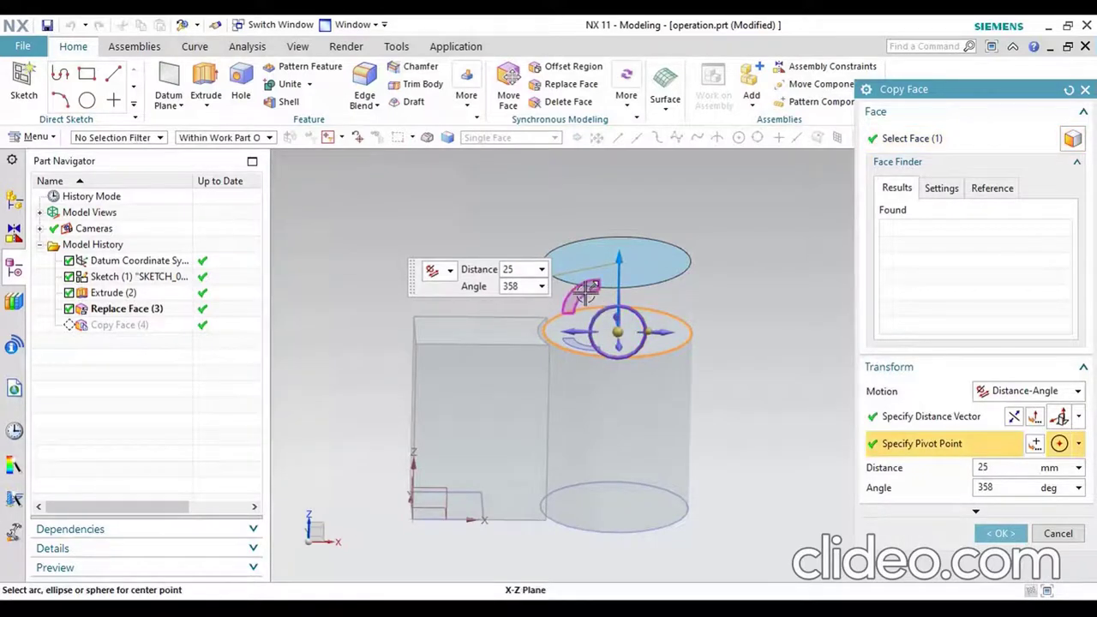
drag(594, 319, 647, 346)
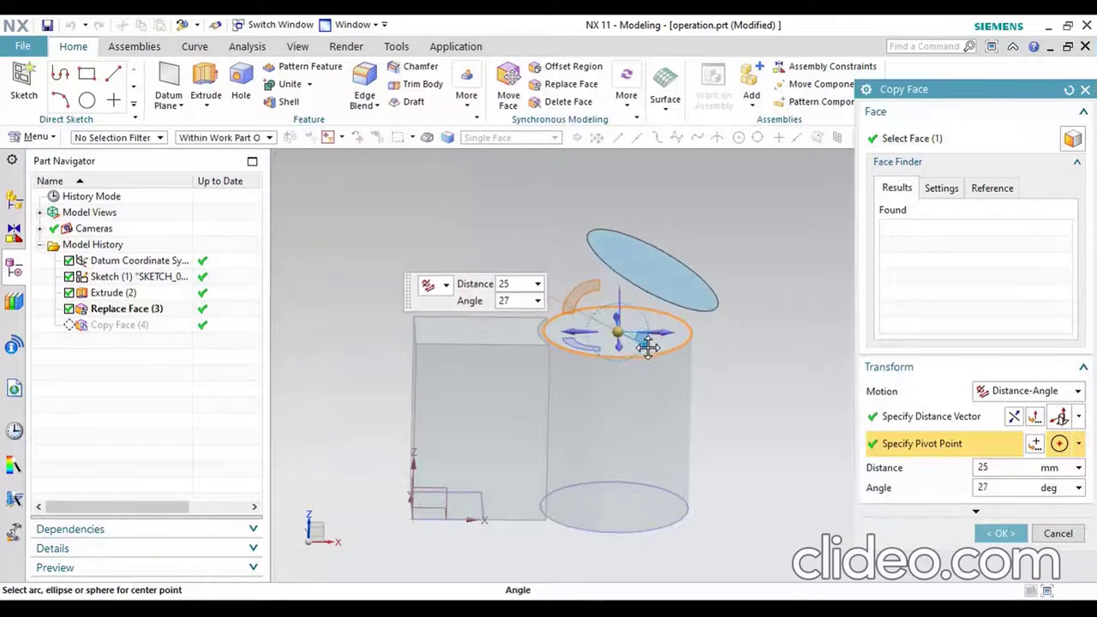
drag(648, 347, 693, 348)
click(1001, 534)
mouse_move(735, 358)
middle_down()
mouse_move(761, 340)
mouse_move(751, 358)
middle_up()
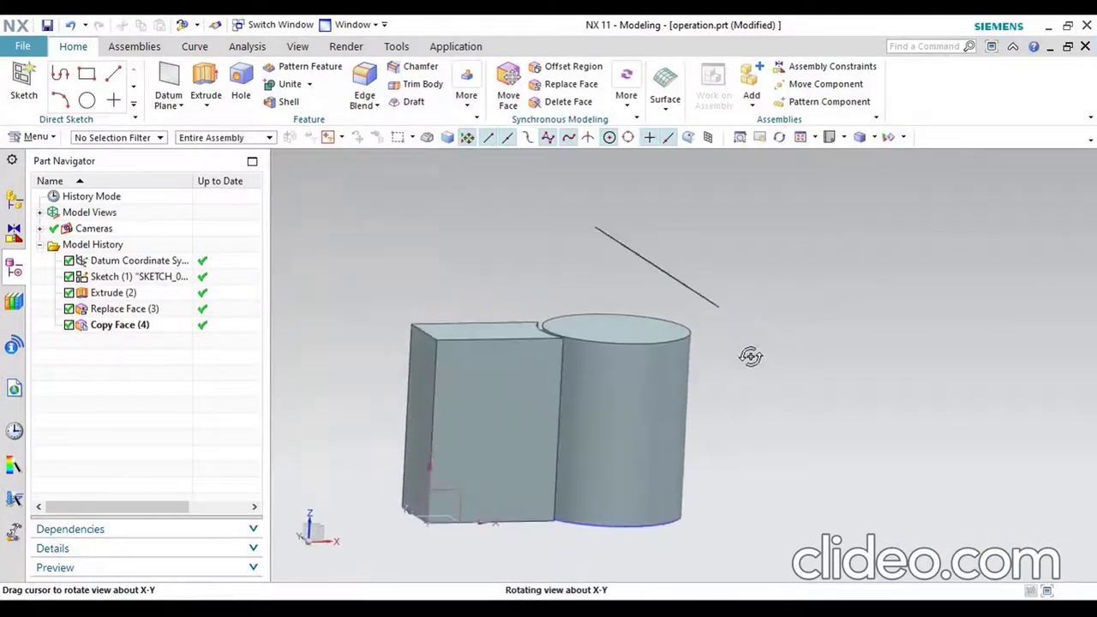
scroll(750, 357, up, 2)
scroll(718, 351, up, 2)
scroll(626, 228, down, 1)
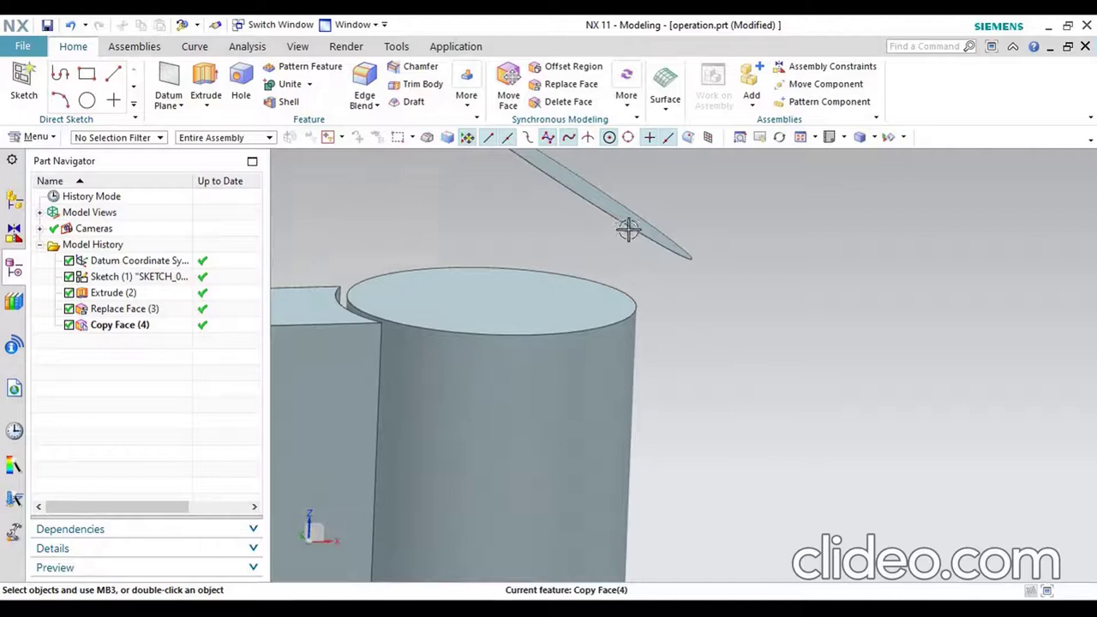
scroll(779, 387, down, 1)
scroll(799, 375, down, 2)
mouse_move(799, 375)
middle_down()
mouse_move(798, 359)
mouse_move(784, 365)
mouse_move(792, 372)
mouse_move(654, 421)
mouse_move(651, 382)
mouse_move(657, 415)
middle_up()
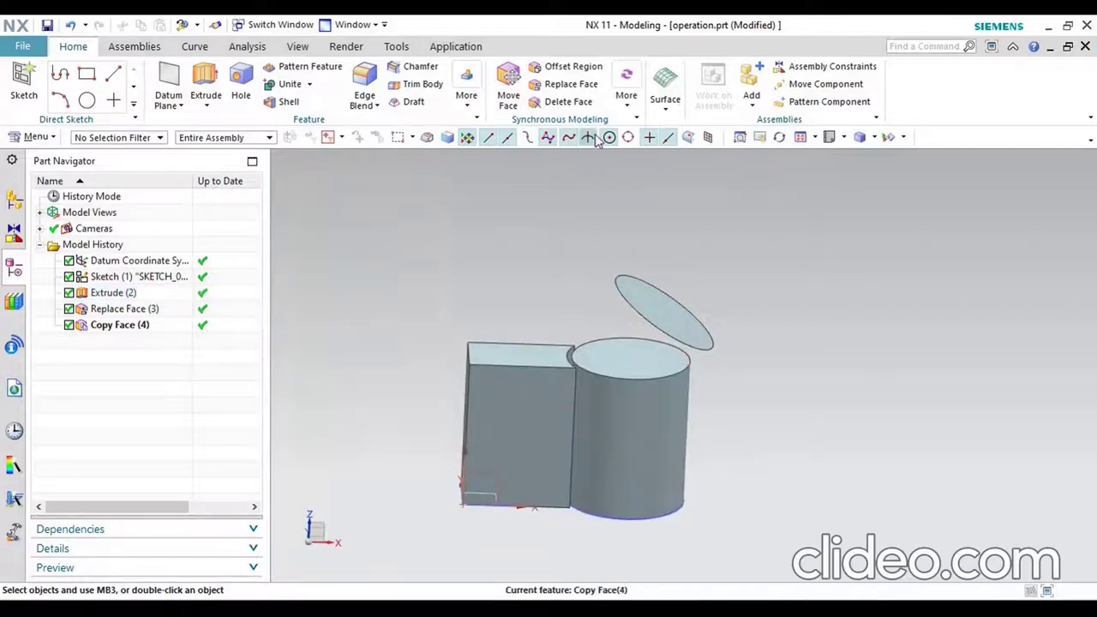
click(625, 99)
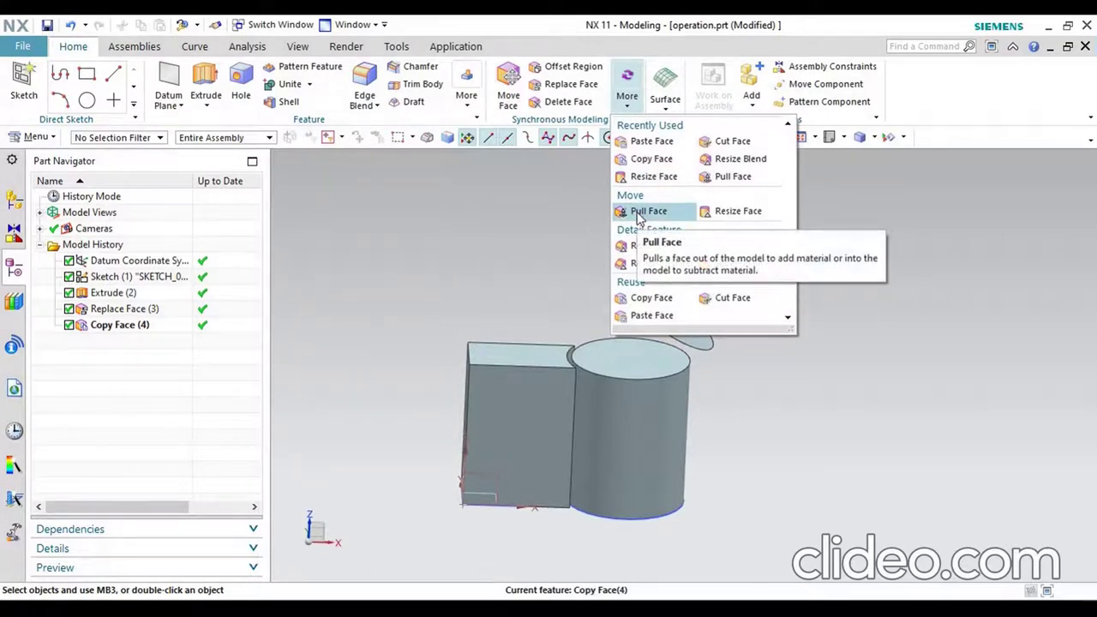
click(512, 94)
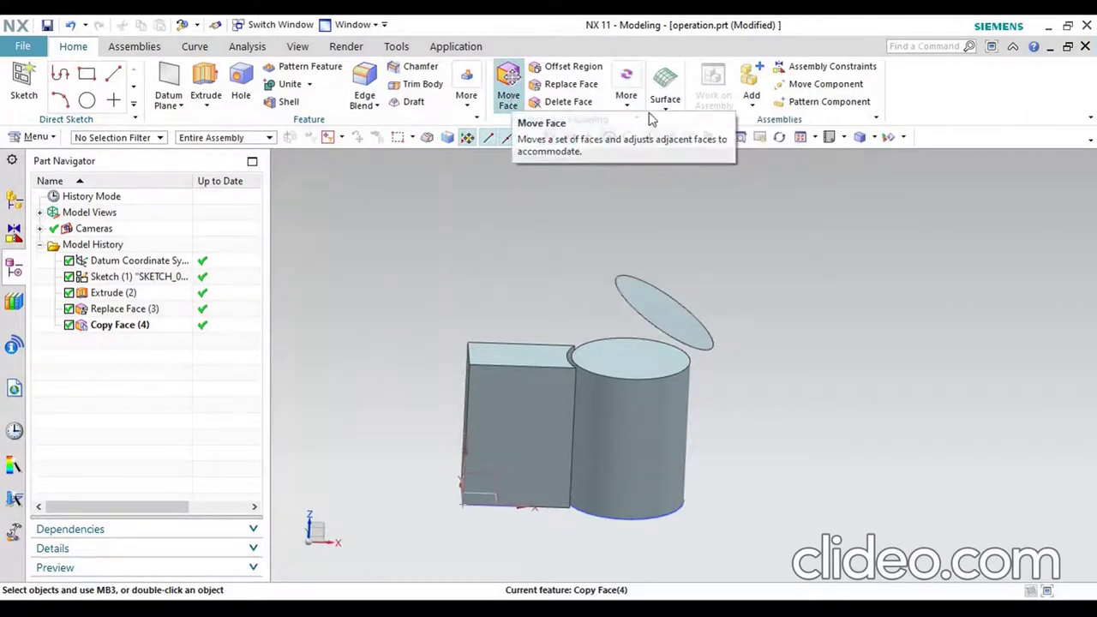
click(627, 96)
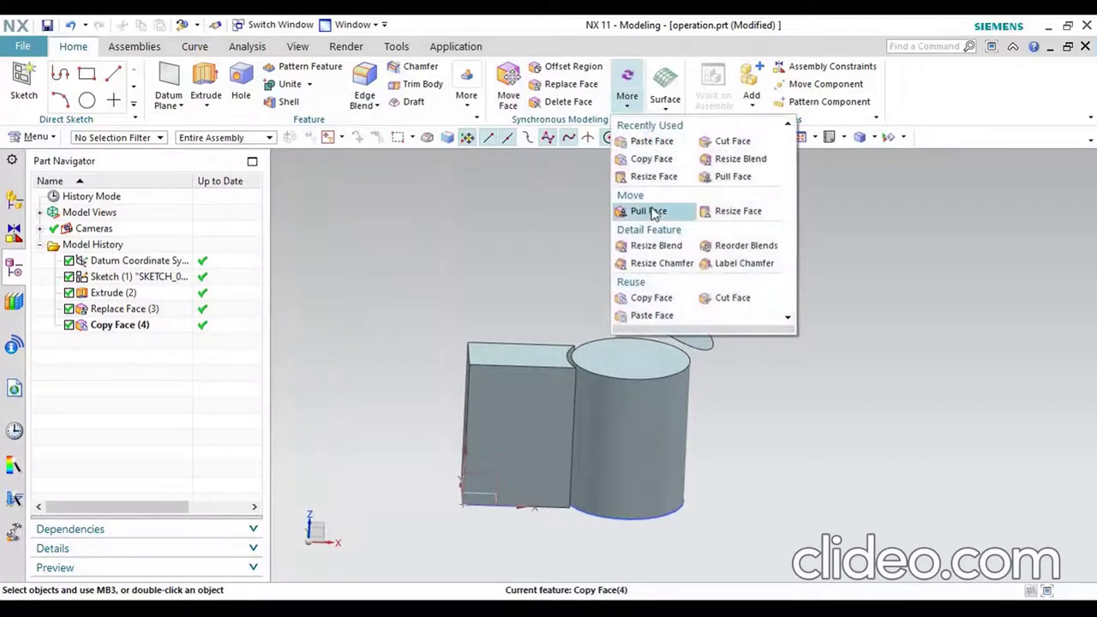
click(508, 96)
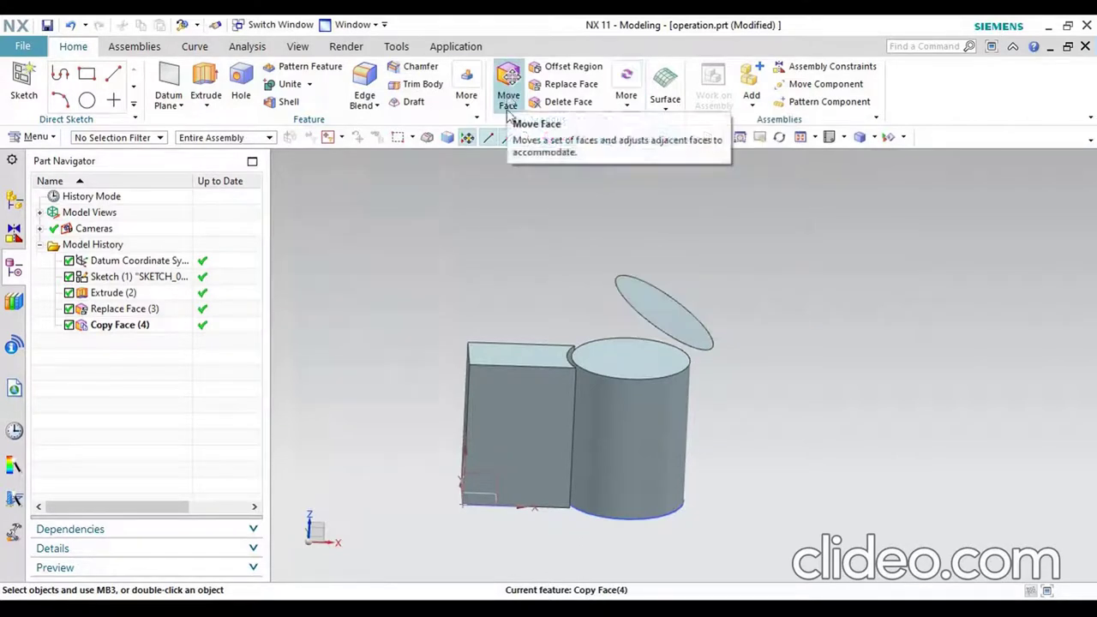
mouse_move(854, 291)
middle_down()
mouse_move(844, 291)
mouse_move(845, 312)
middle_up()
scroll(845, 294, down, 2)
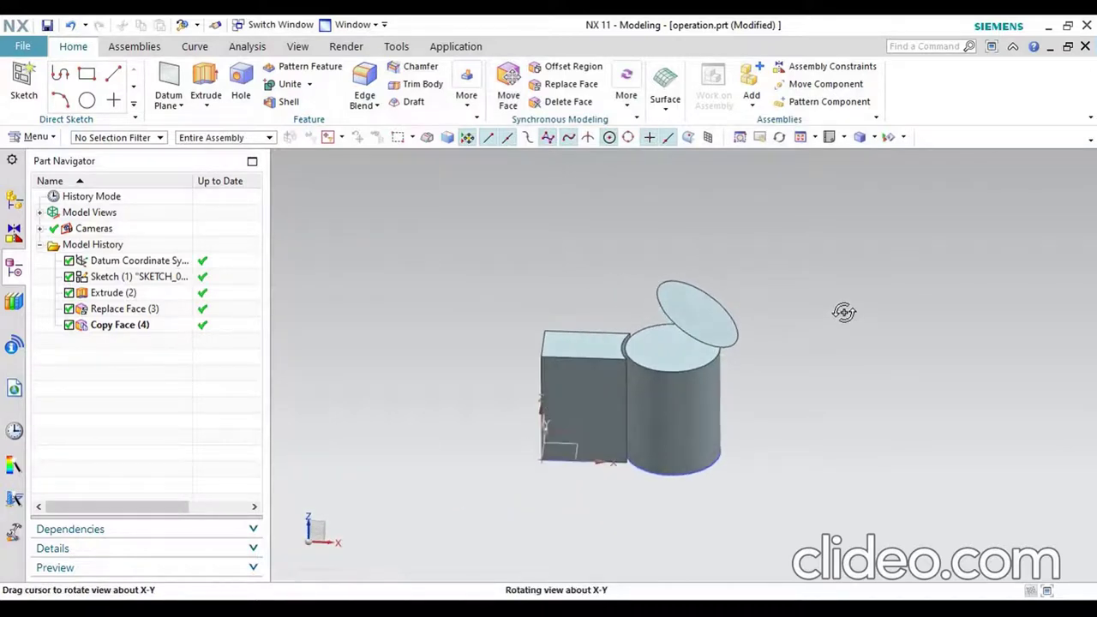
Delete Sketch (1) through Copy Face (4) in the Part Navigator, then return to Top view
click(126, 277)
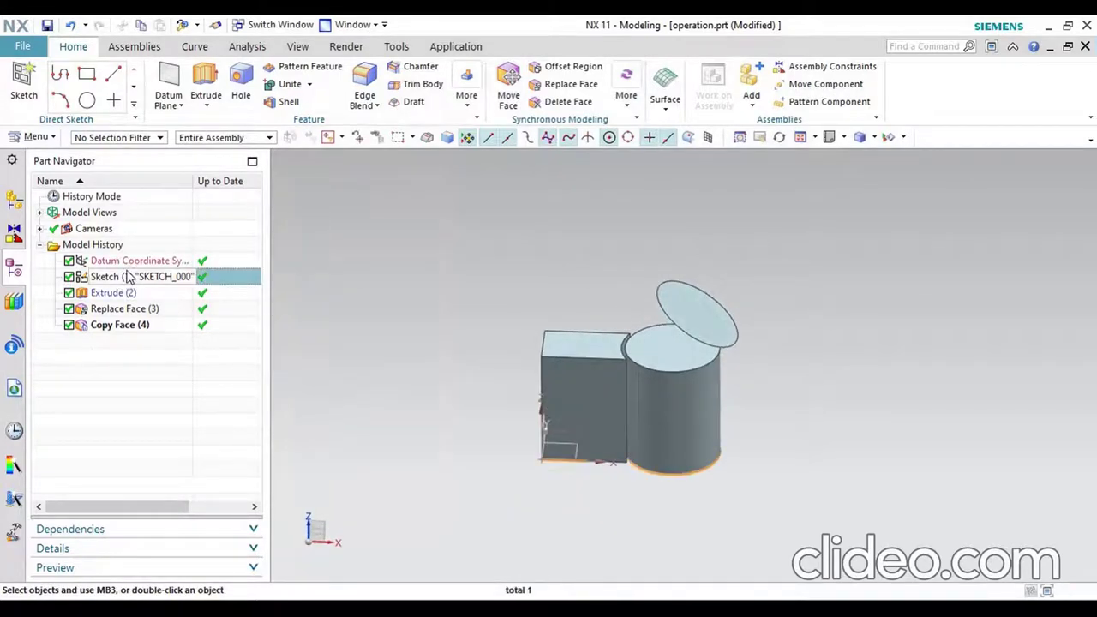
shift+click(111, 333)
right_click(111, 332)
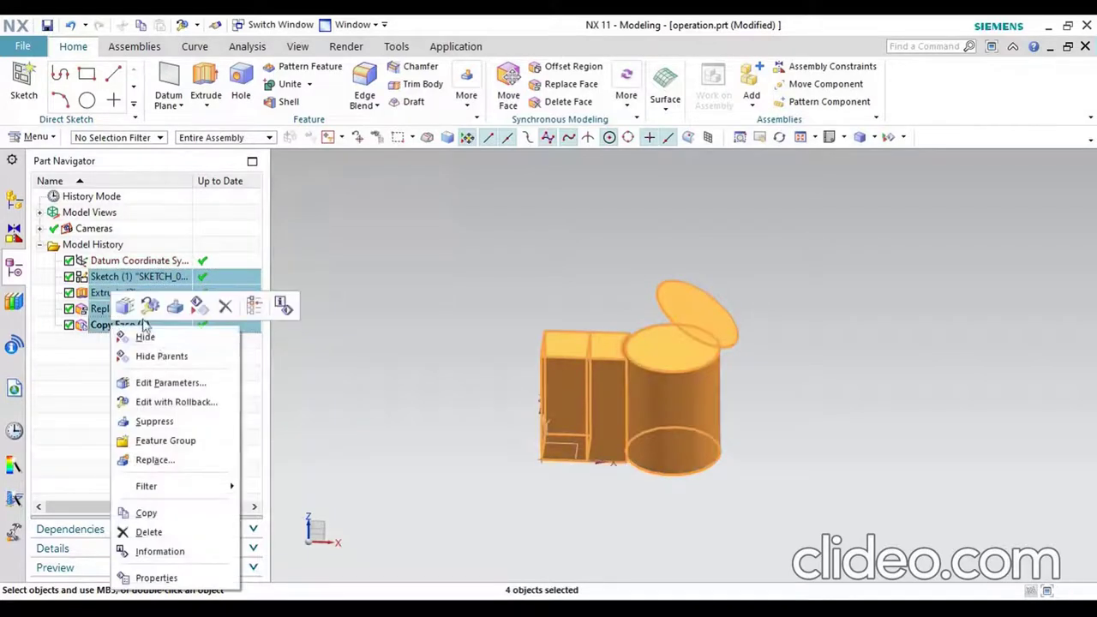
click(169, 533)
click(837, 141)
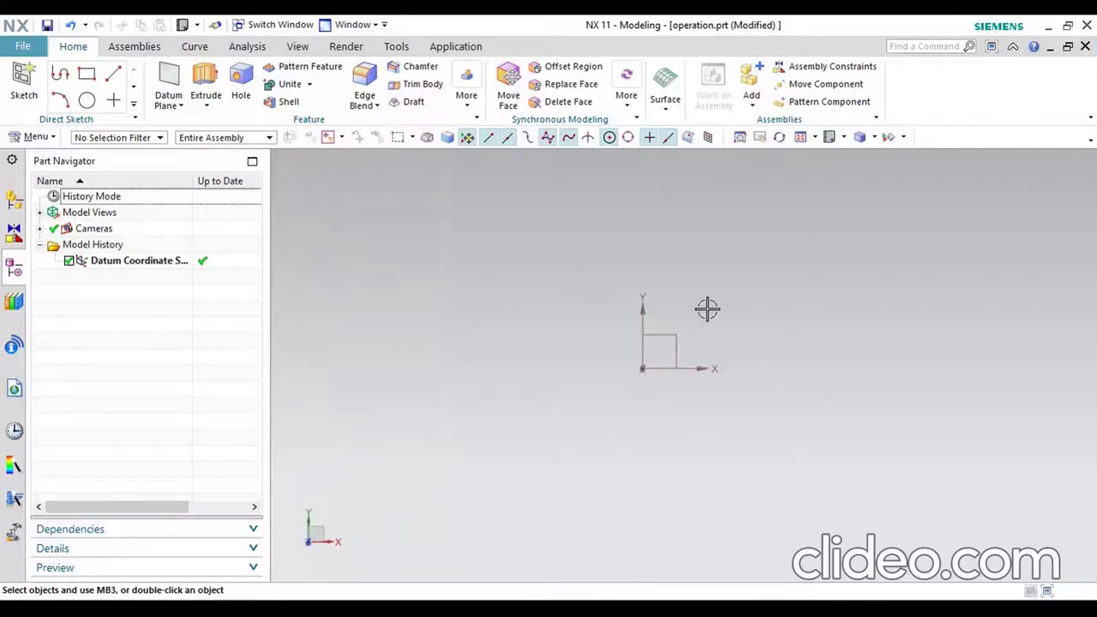
Sketch a rectangle on the XY plane from the origin, 84 by 50
click(86, 73)
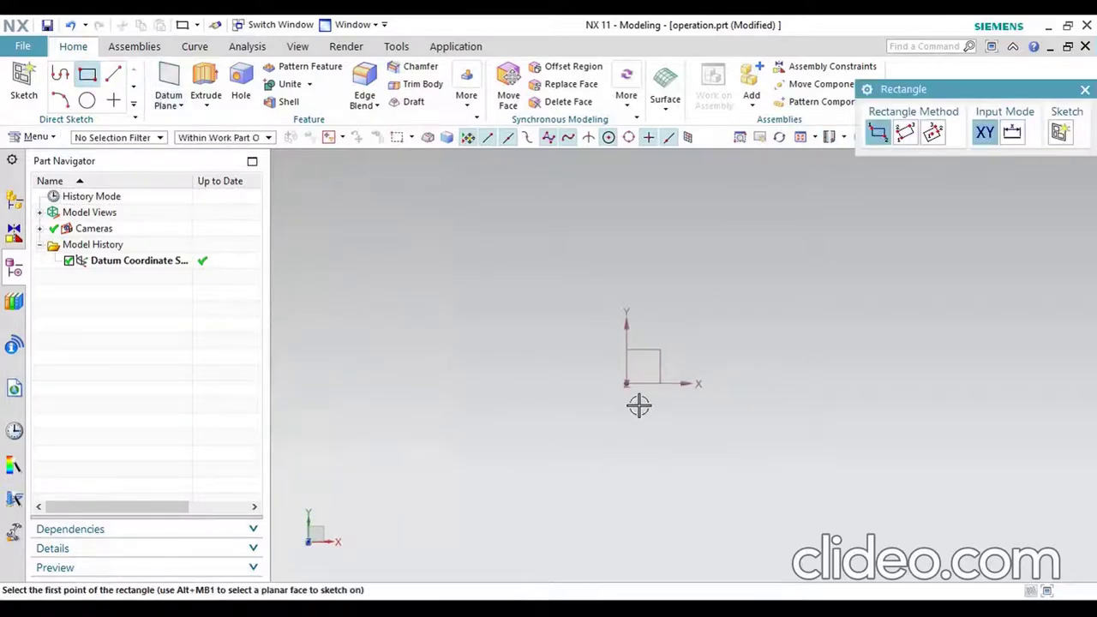
click(665, 353)
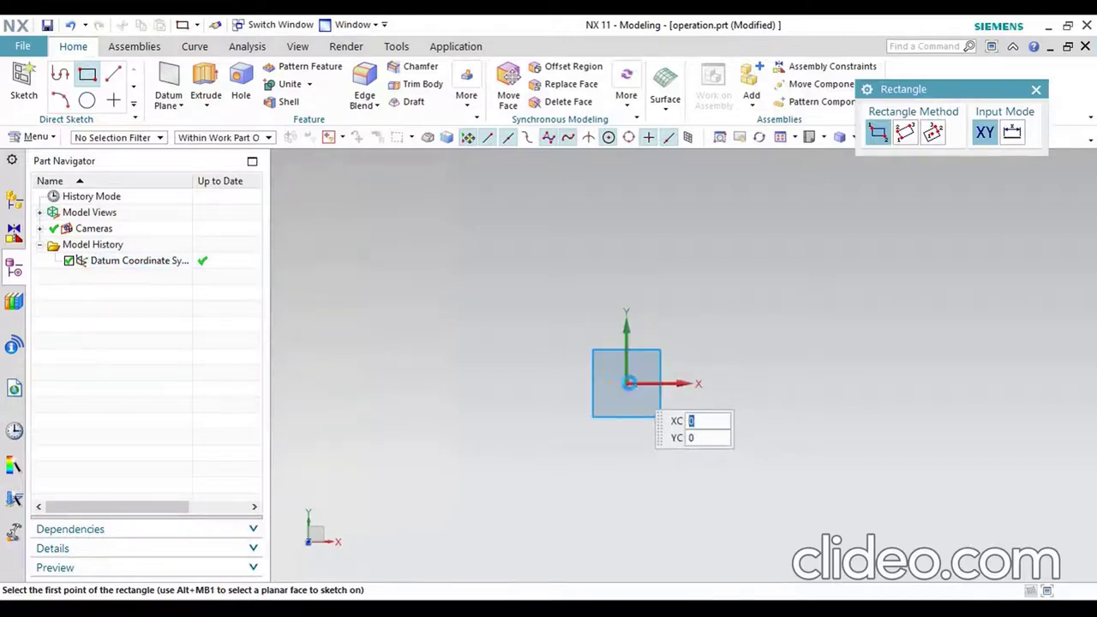
click(629, 383)
click(938, 199)
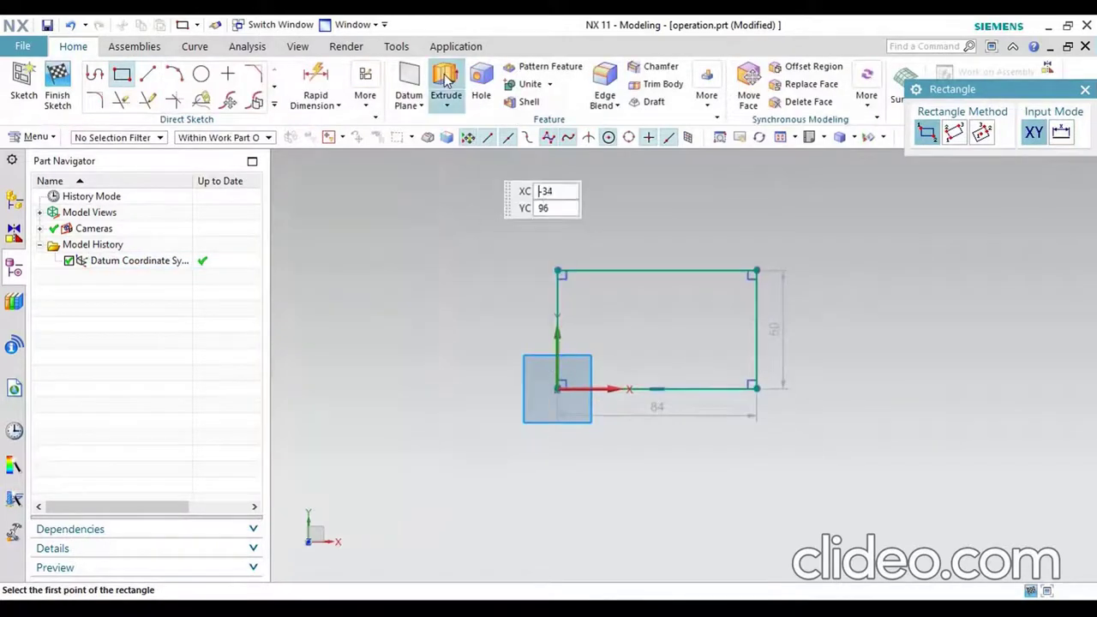
Extrude the rectangle 25 mm into a solid block
click(445, 82)
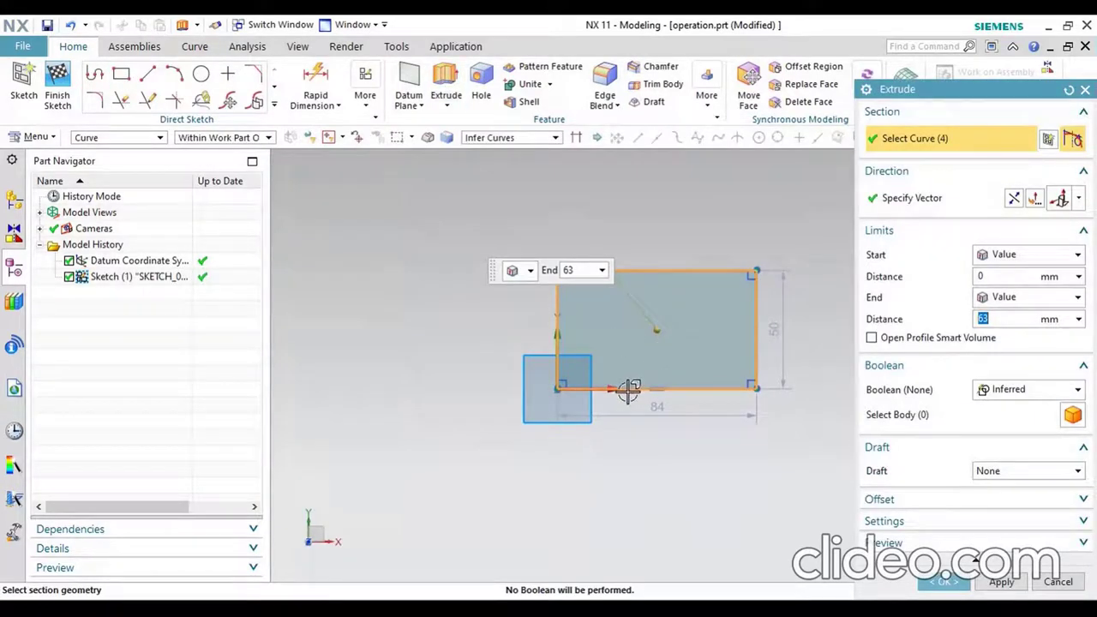
middle_drag(674, 362, 731, 373)
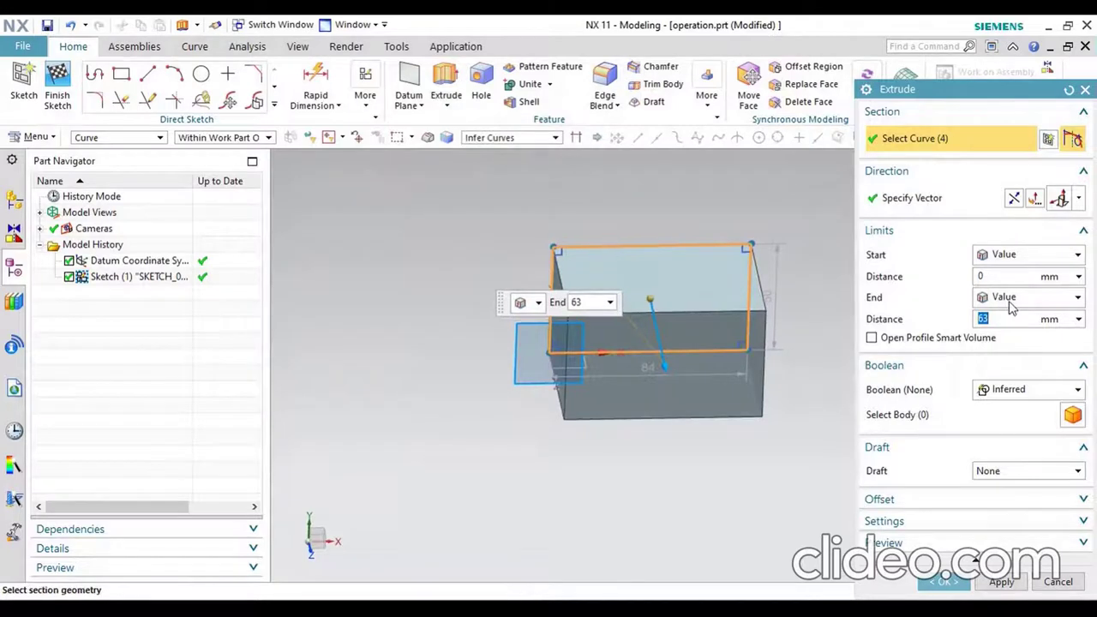
text(25)
key(Return)
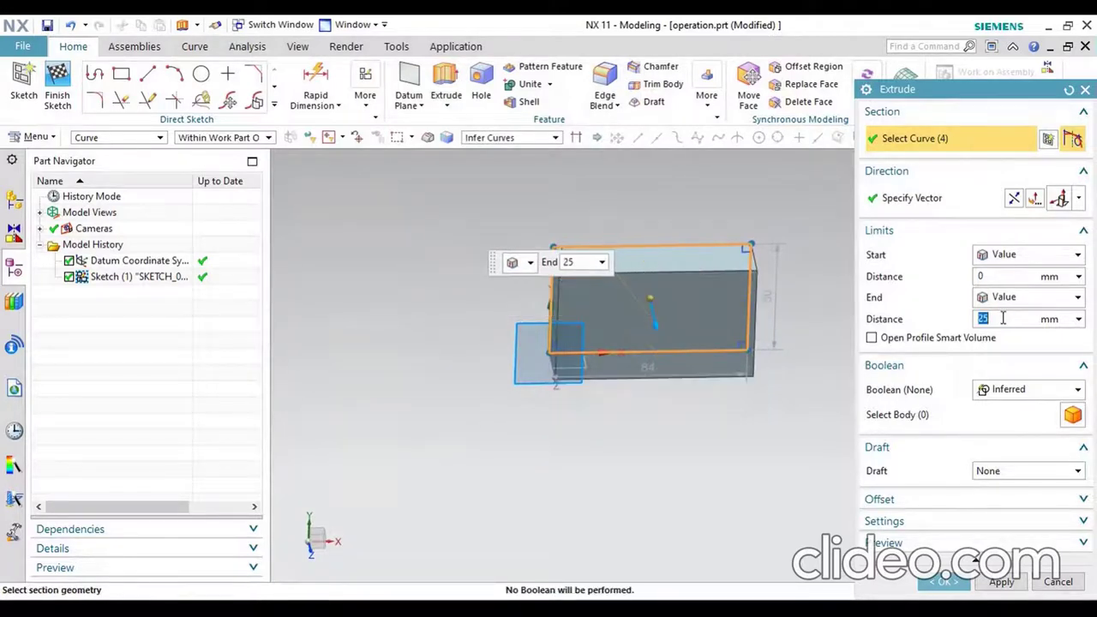
click(944, 582)
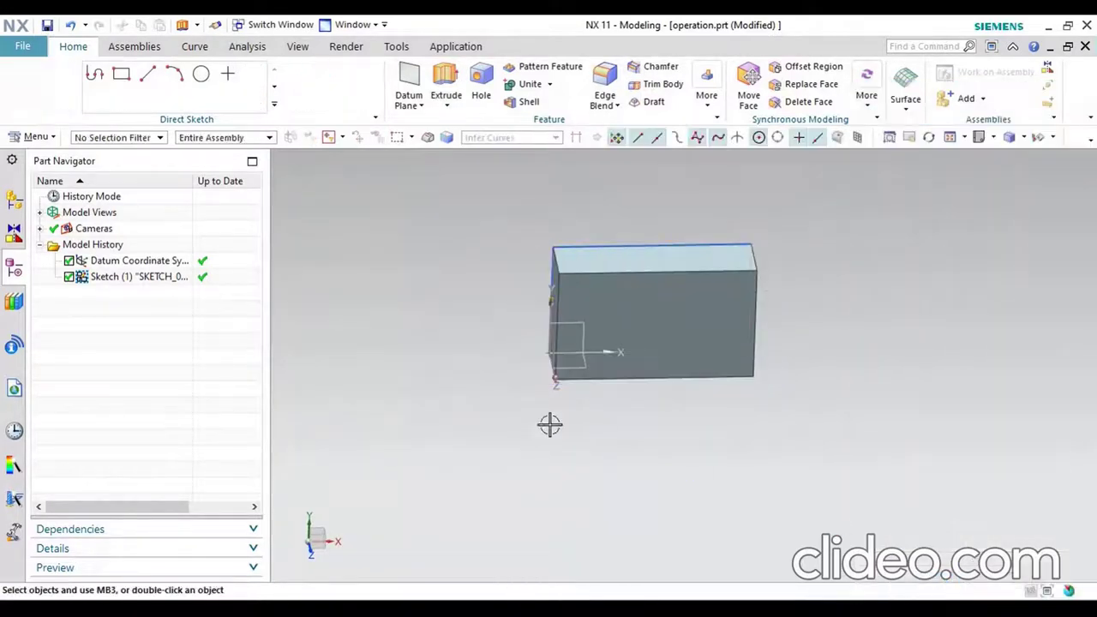
mouse_move(642, 362)
middle_down()
mouse_move(636, 276)
mouse_move(642, 331)
middle_up()
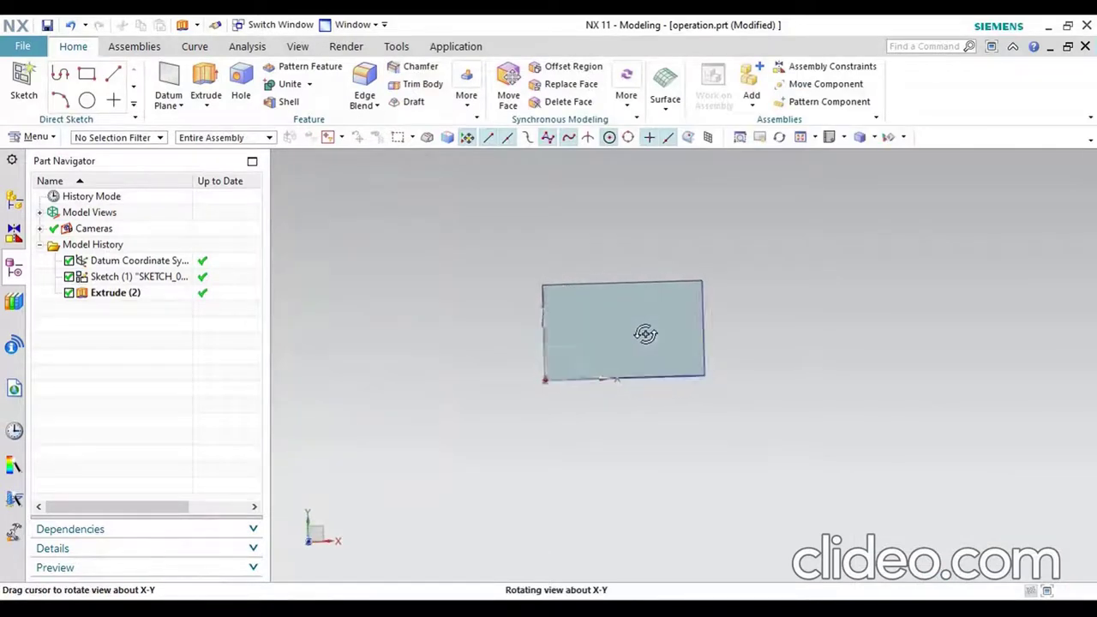
Edit Sketch (1), change the rectangle's 50 dimension to 60, and finish the sketch
double_click(120, 276)
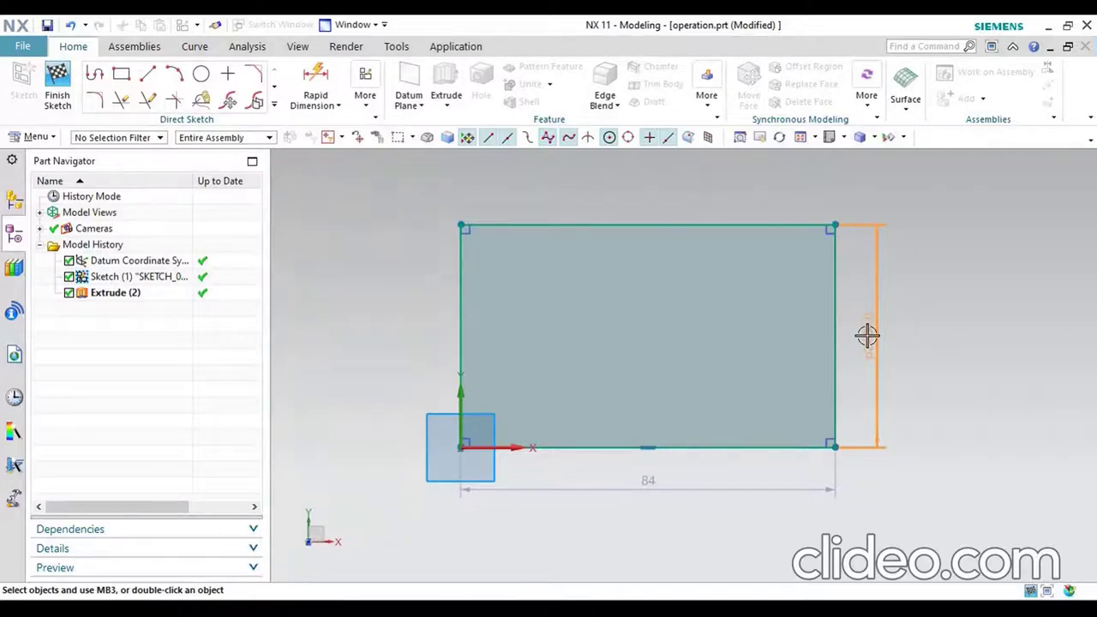
double_click(869, 310)
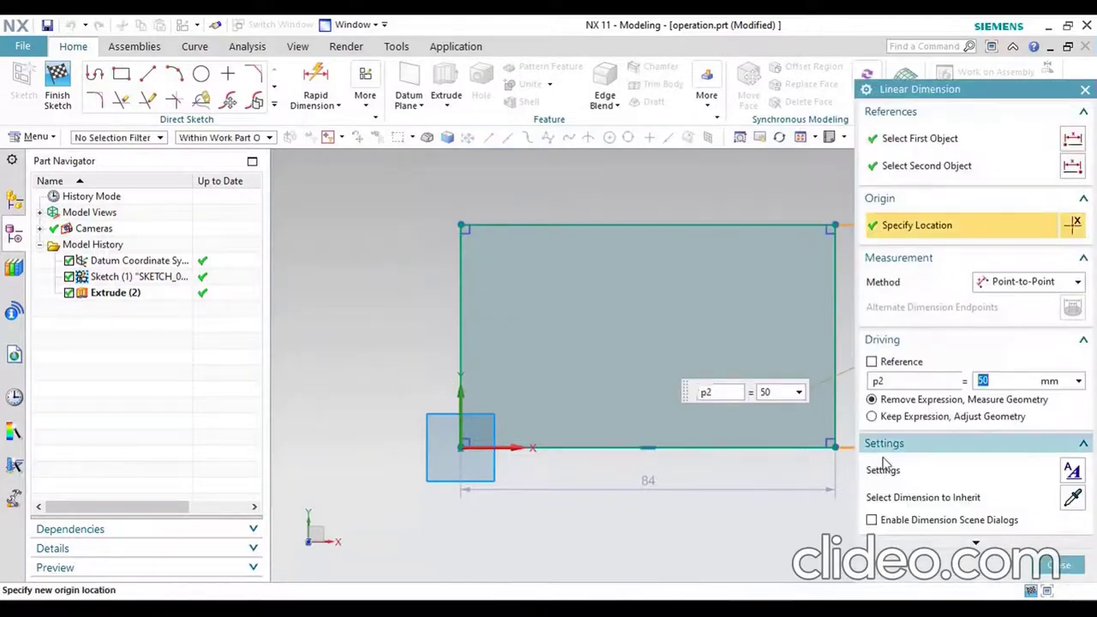
text(0)
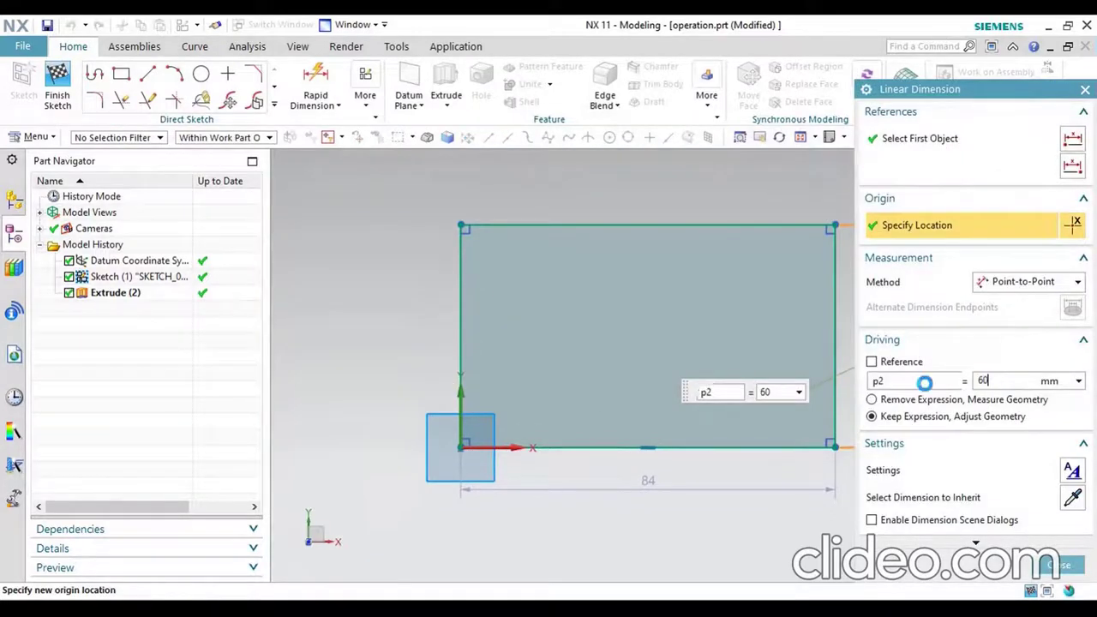
key(Return)
scroll(580, 466, down, 1)
scroll(580, 466, down, 1)
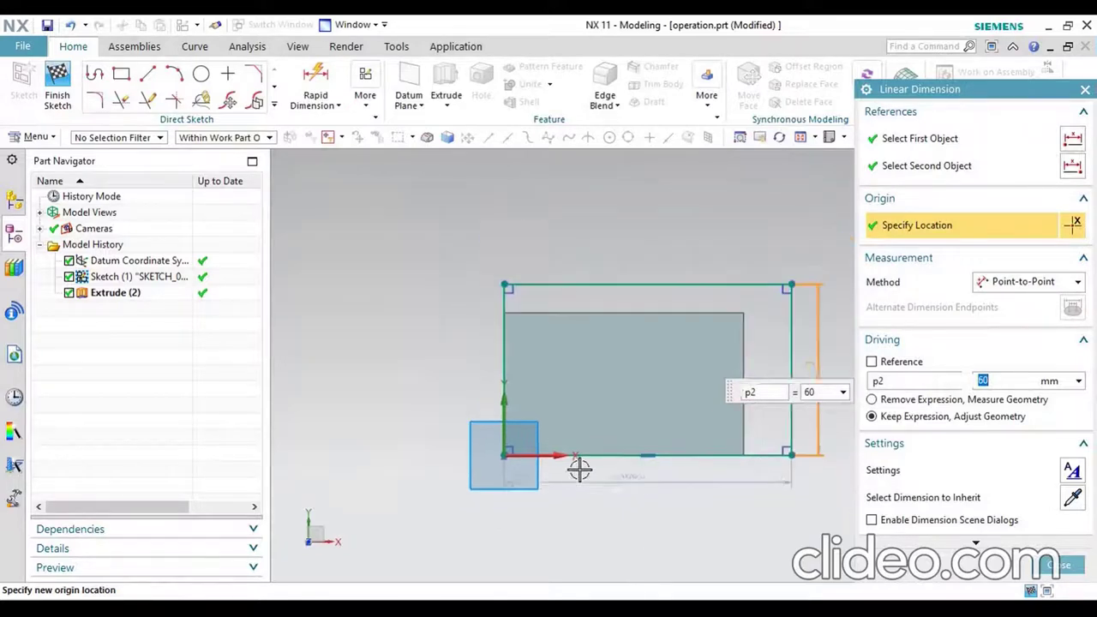
click(1059, 566)
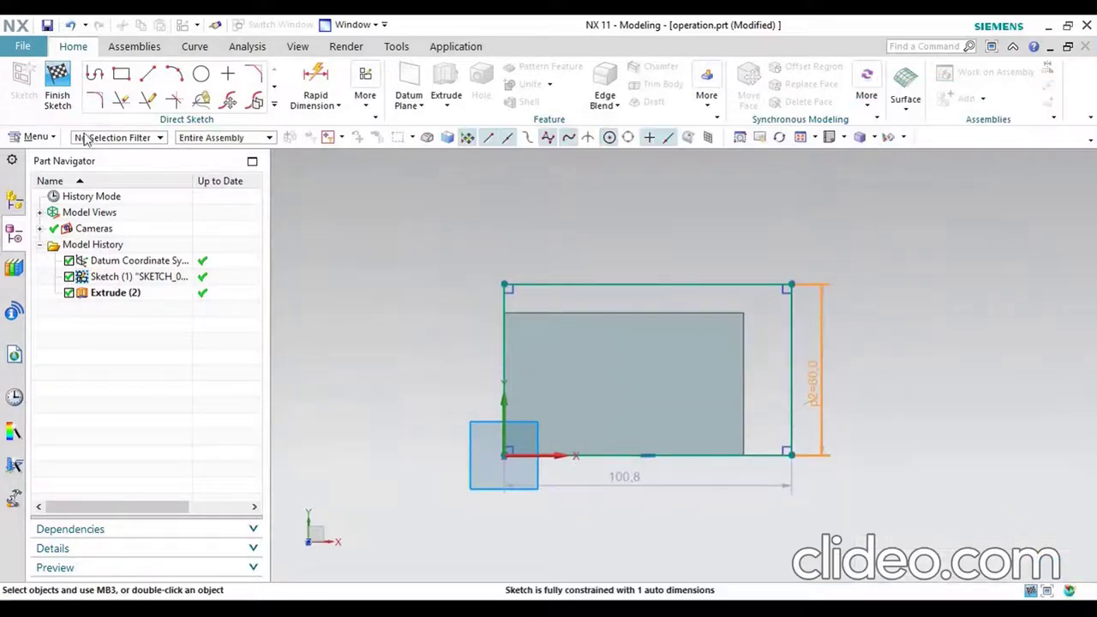
click(57, 86)
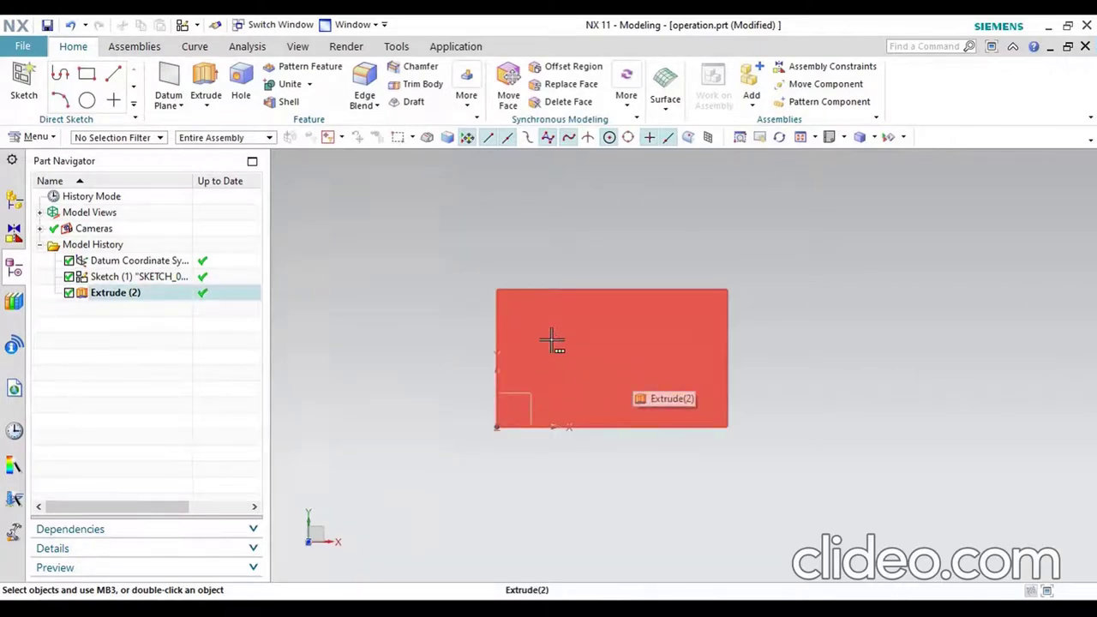
Draw two concentric circles near the origin corner of the block's top face and finish the sketch
click(87, 100)
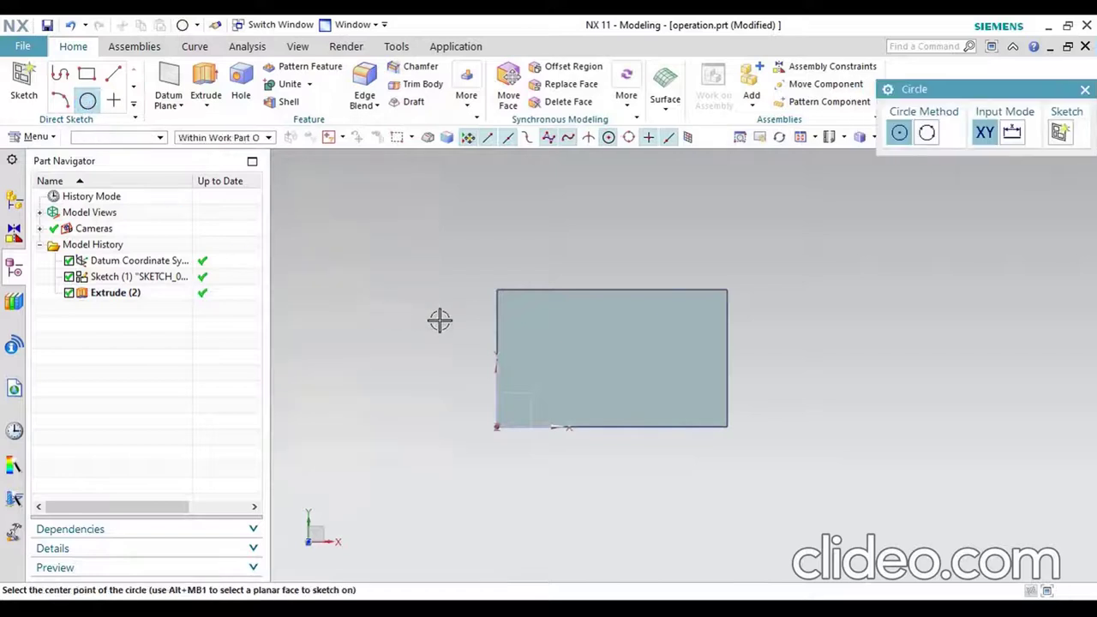
click(535, 308)
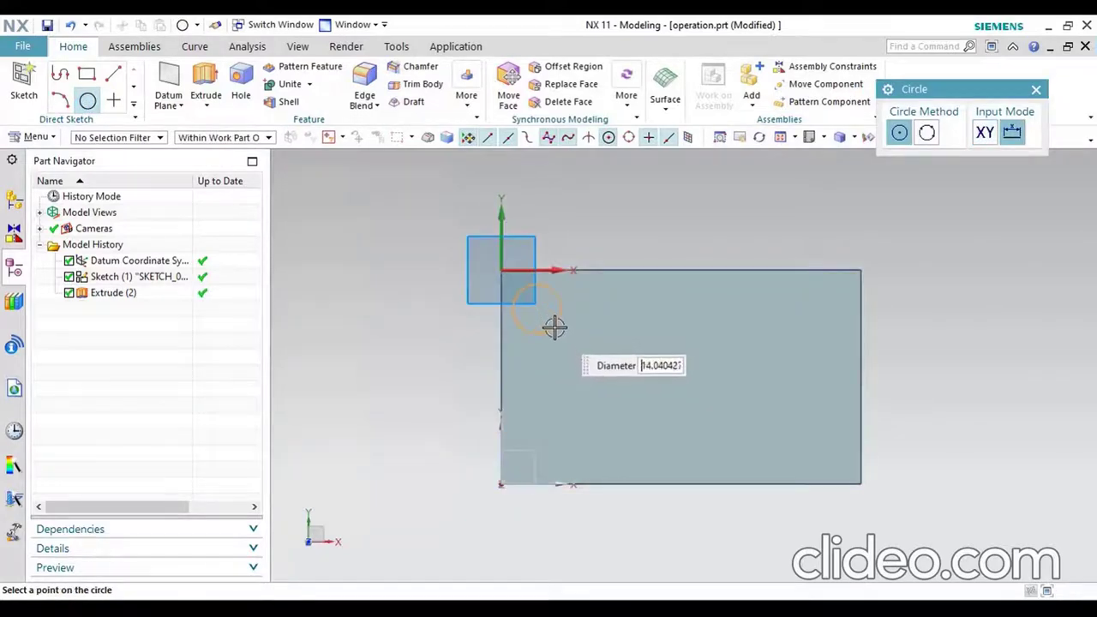
click(554, 327)
scroll(553, 319, up, 4)
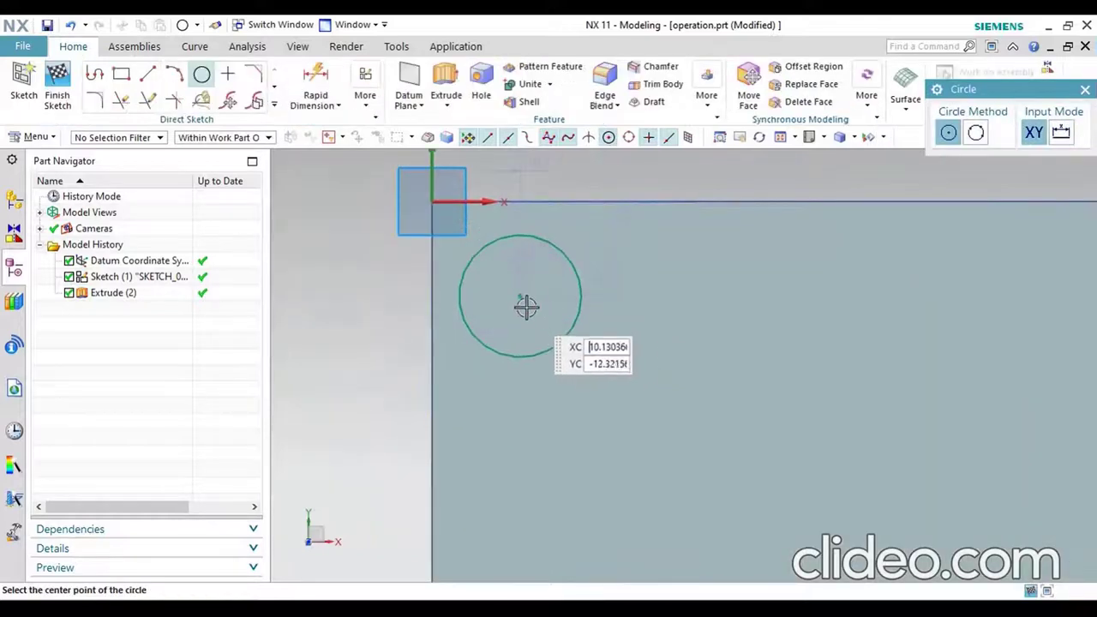
click(520, 297)
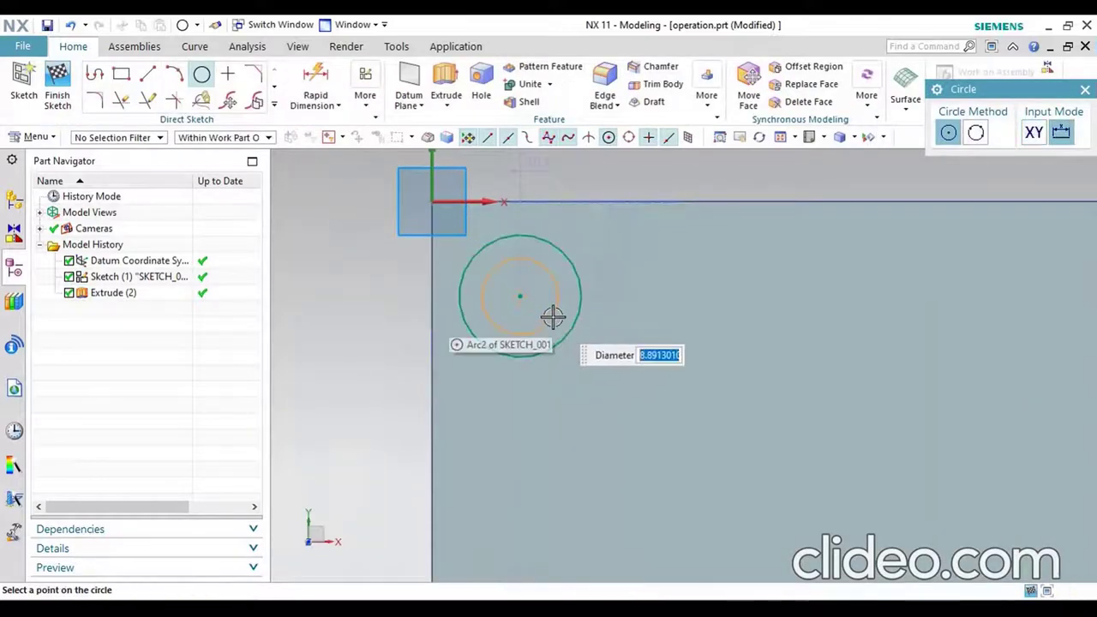
click(543, 312)
scroll(495, 277, down, 3)
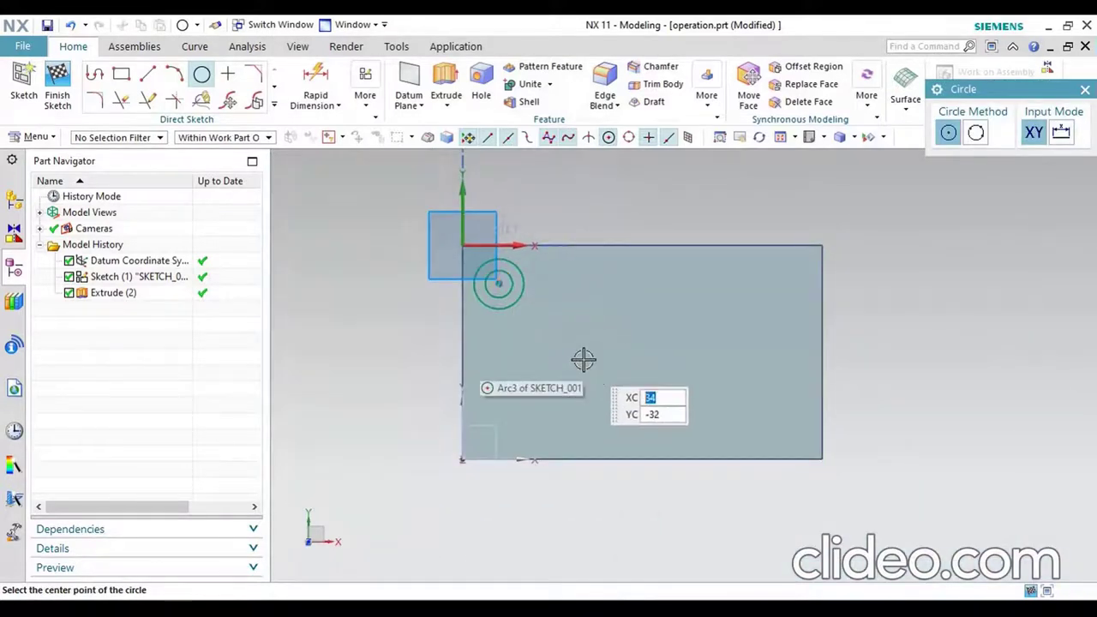
key(ctrl+q)
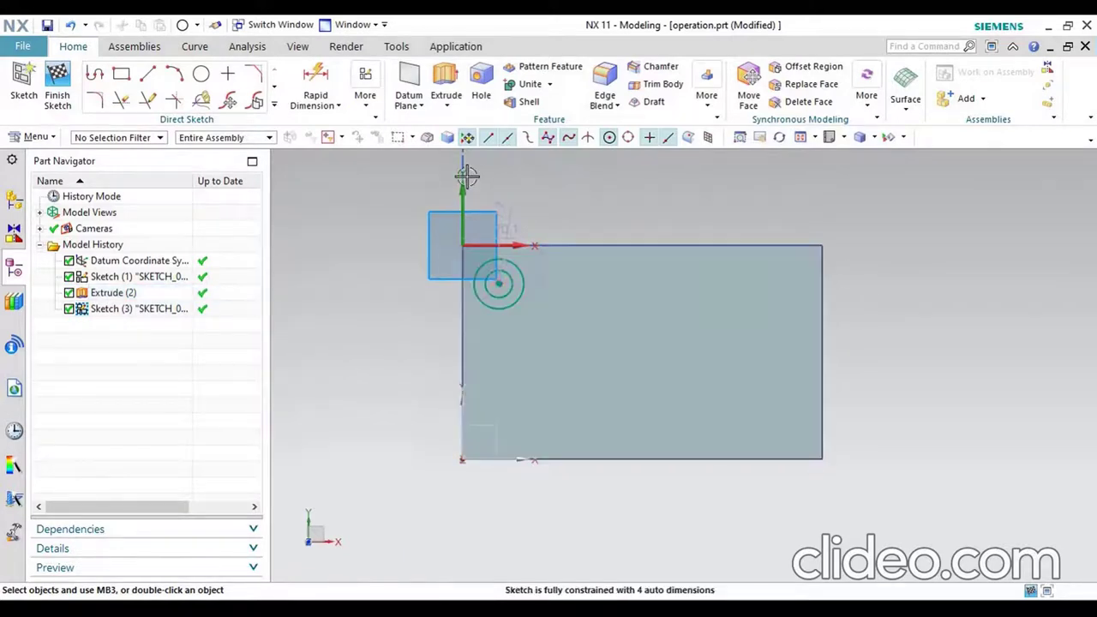
Pattern both concentric circles along the horizontal axis, count 2, 77 mm apart
click(274, 104)
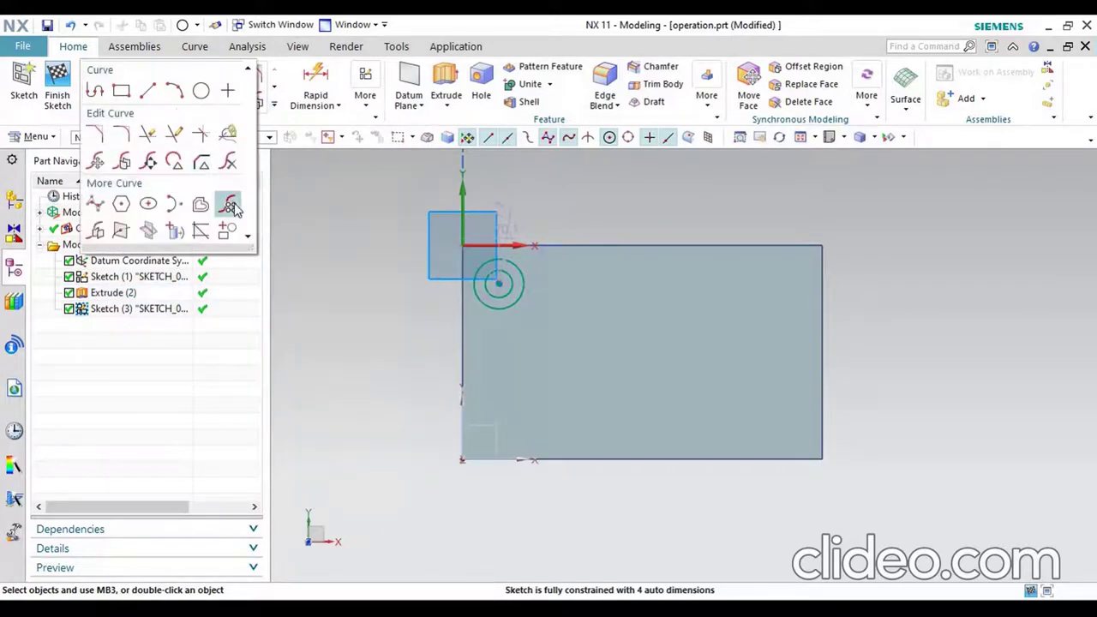
click(232, 206)
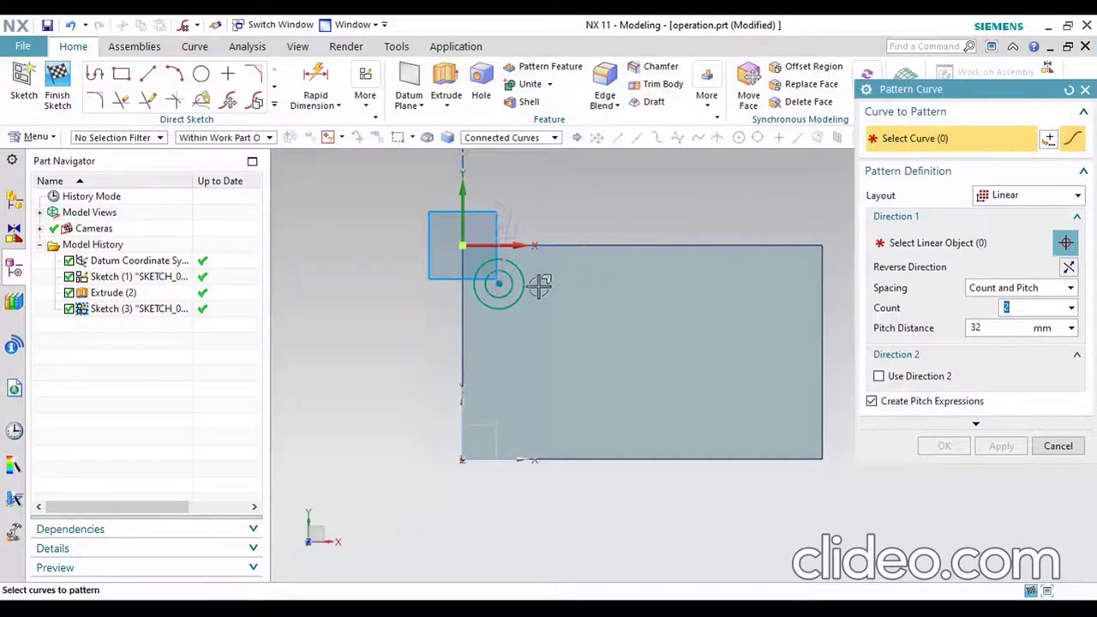
click(517, 304)
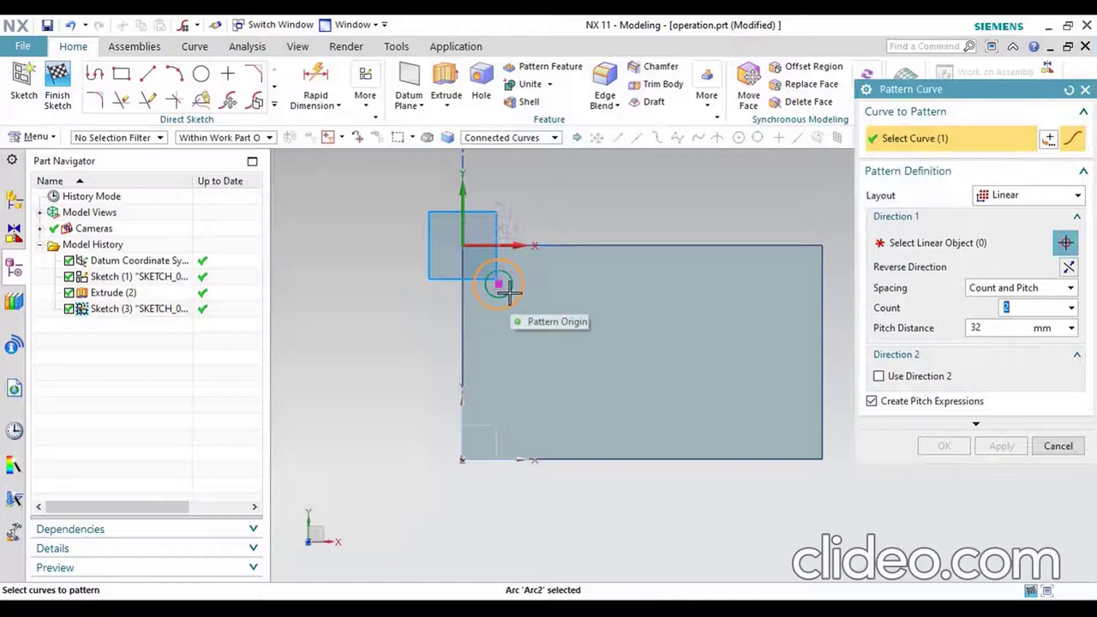
click(499, 286)
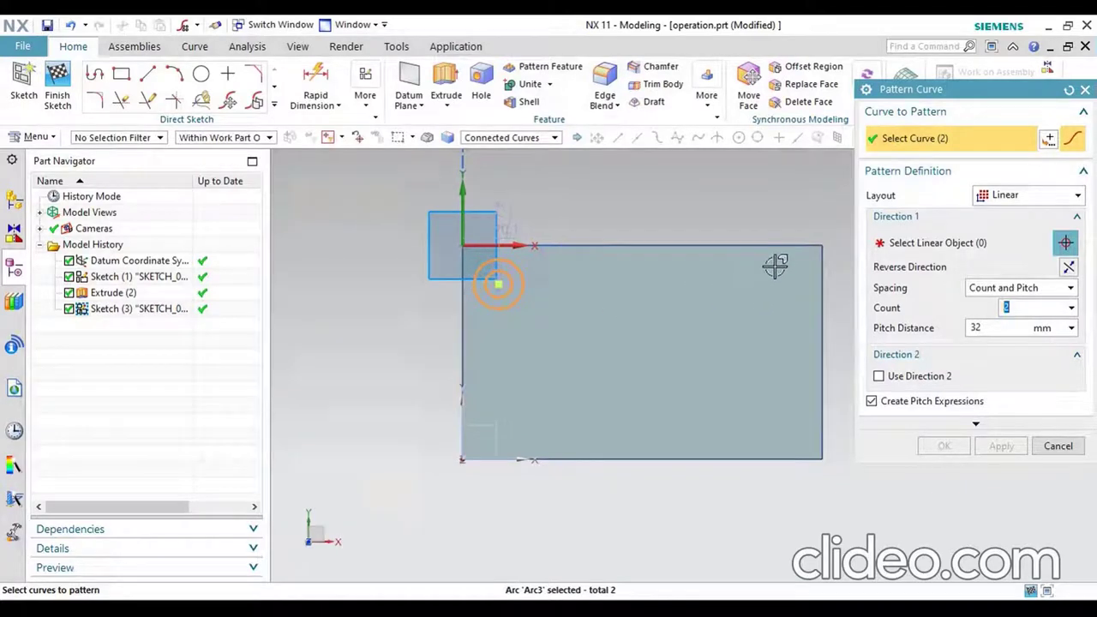
click(942, 246)
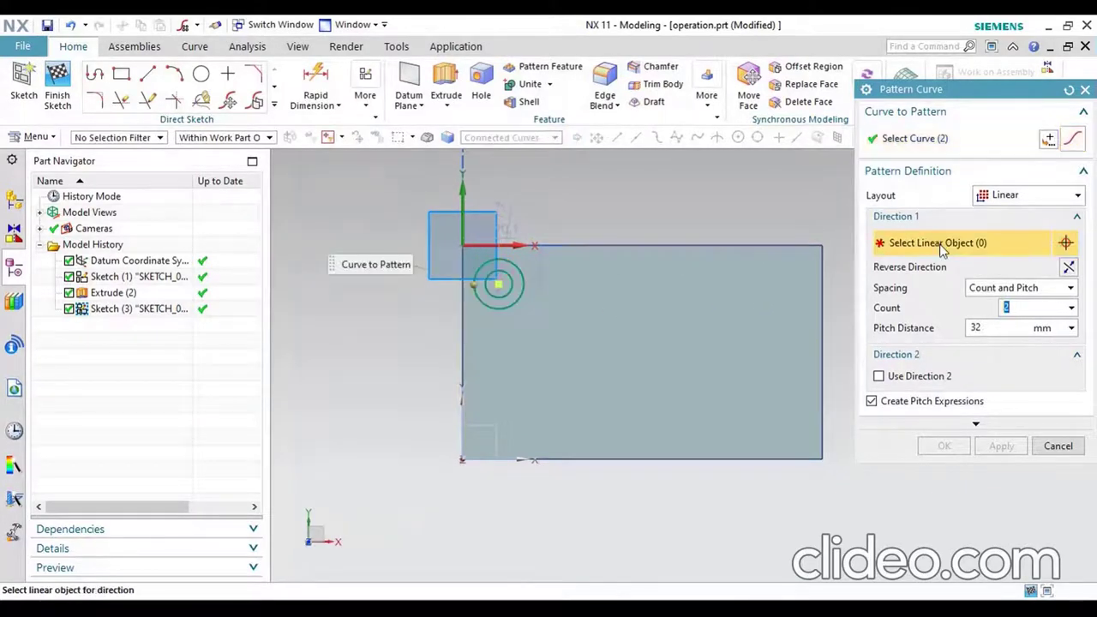
click(511, 245)
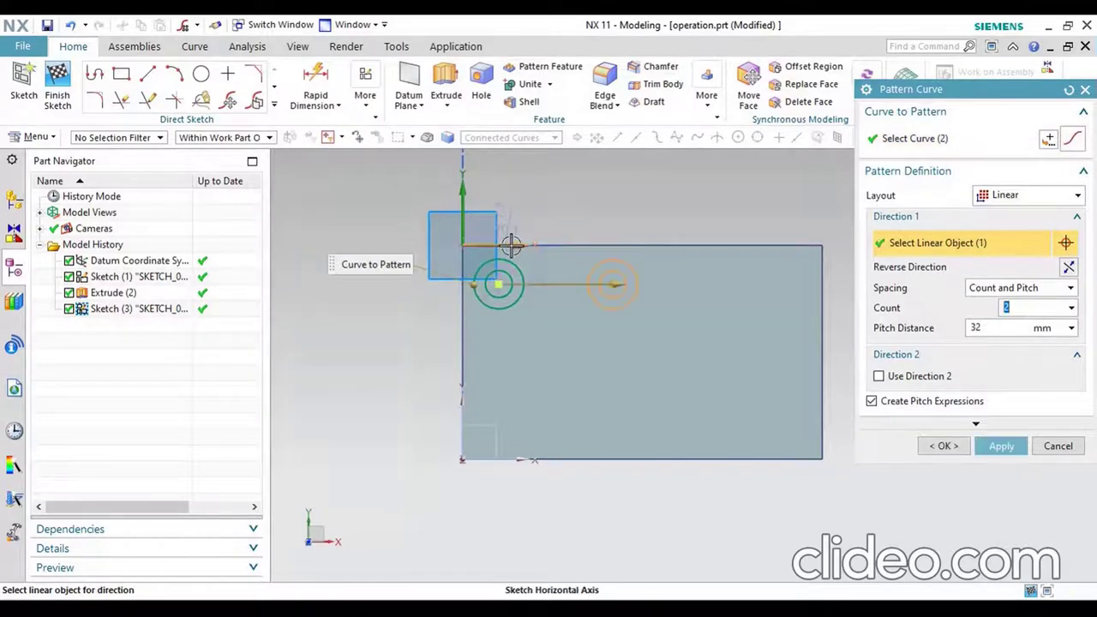
drag(619, 286, 778, 293)
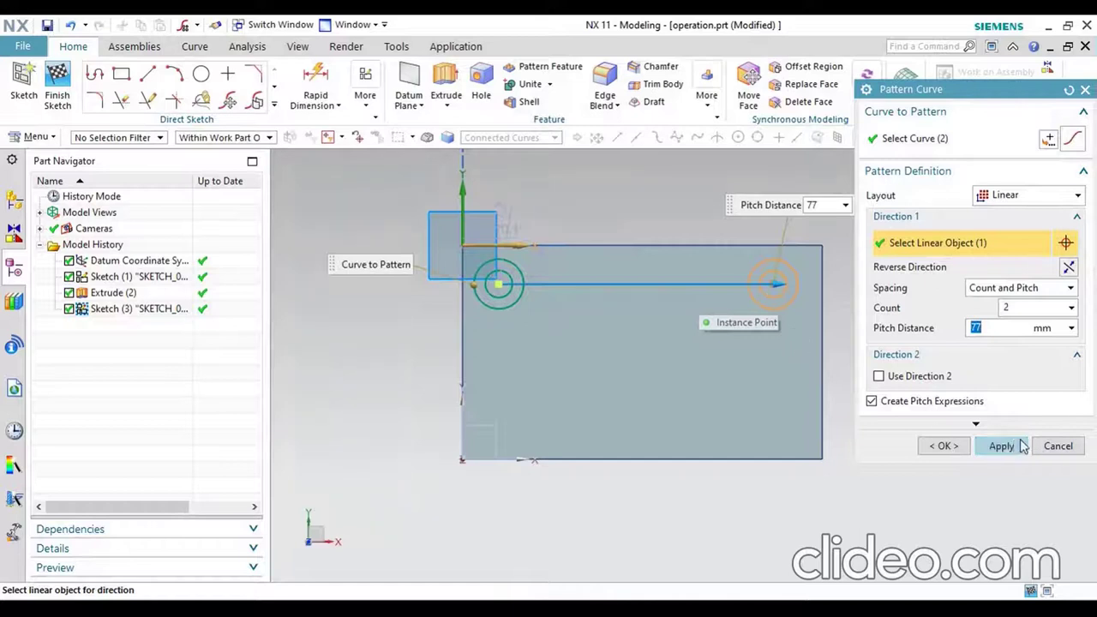
click(1003, 446)
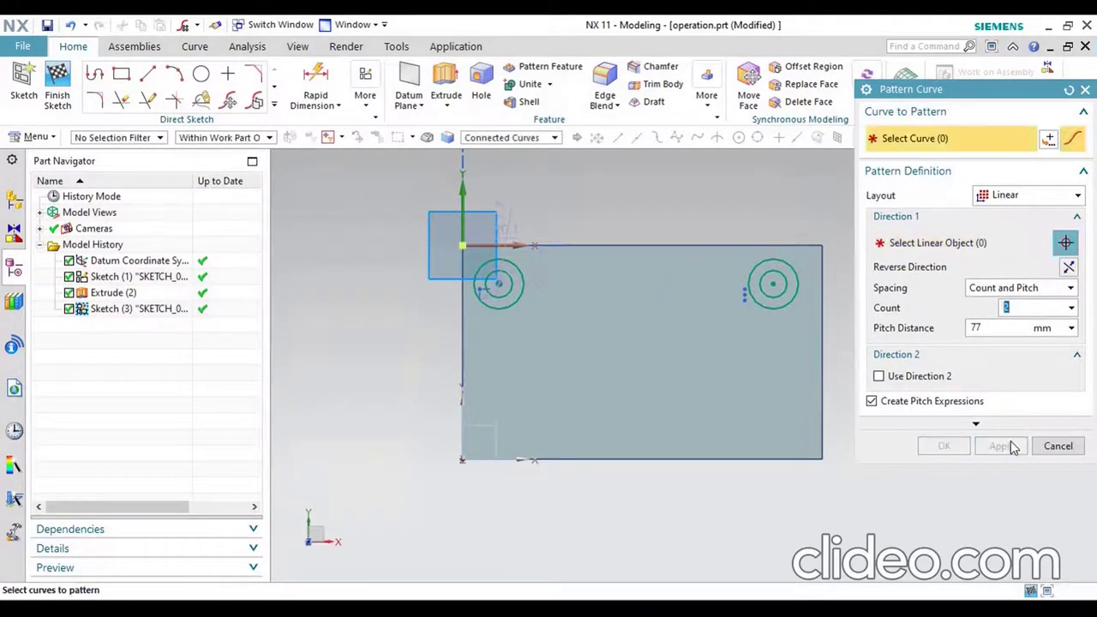
Pattern all four circles 38 mm downward along the reversed vertical axis, then close Pattern Curve
click(505, 288)
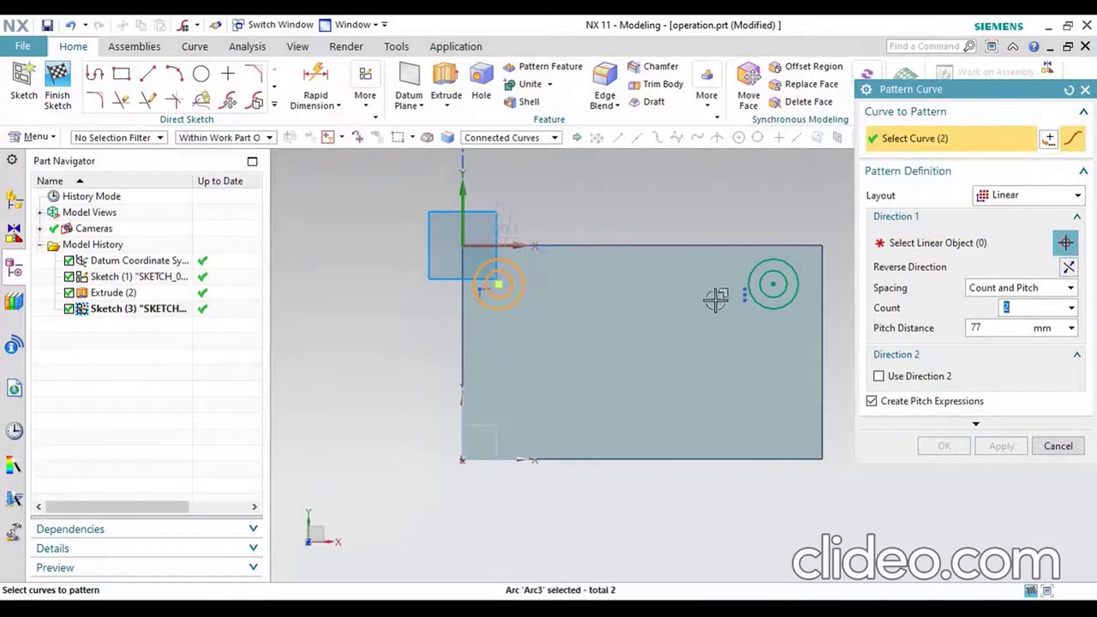
click(770, 292)
click(769, 292)
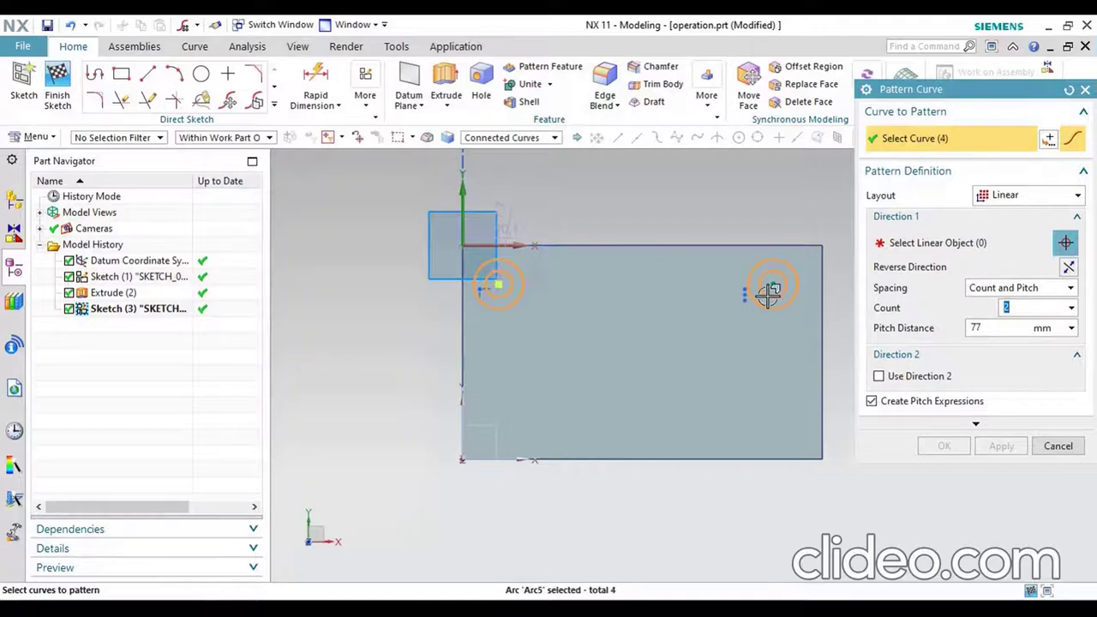
click(937, 247)
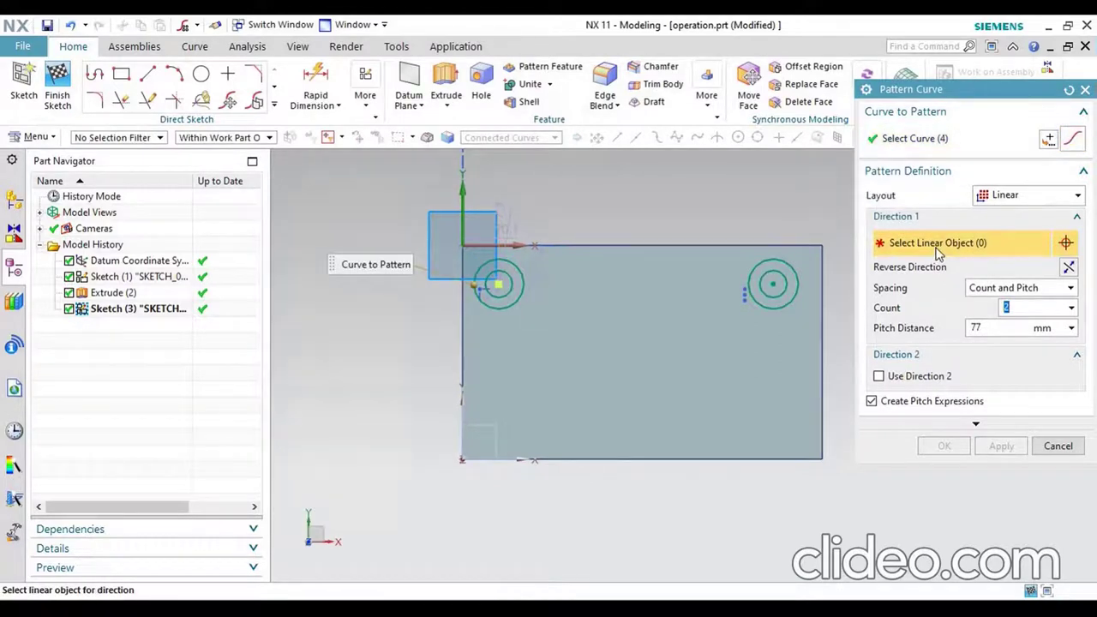
click(462, 199)
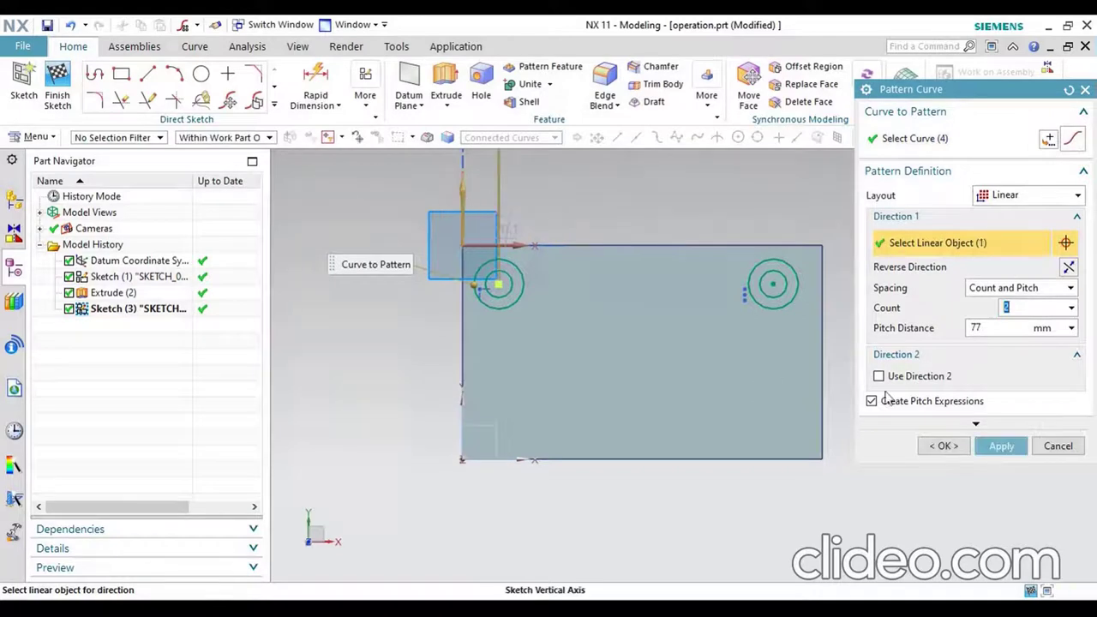
scroll(441, 425, down, 2)
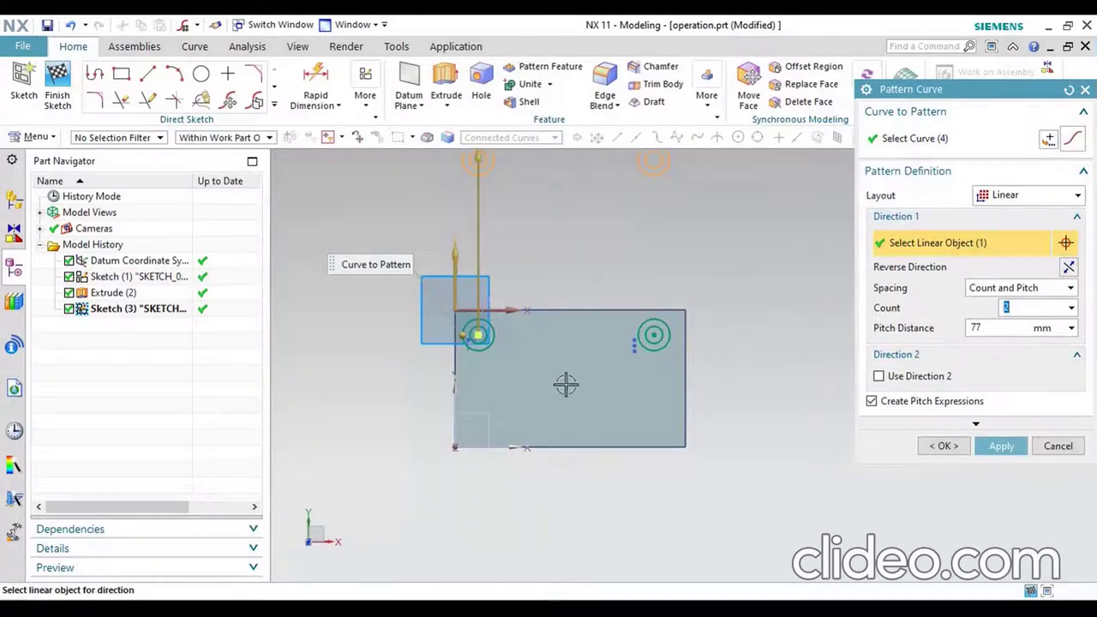
scroll(533, 396, down, 1)
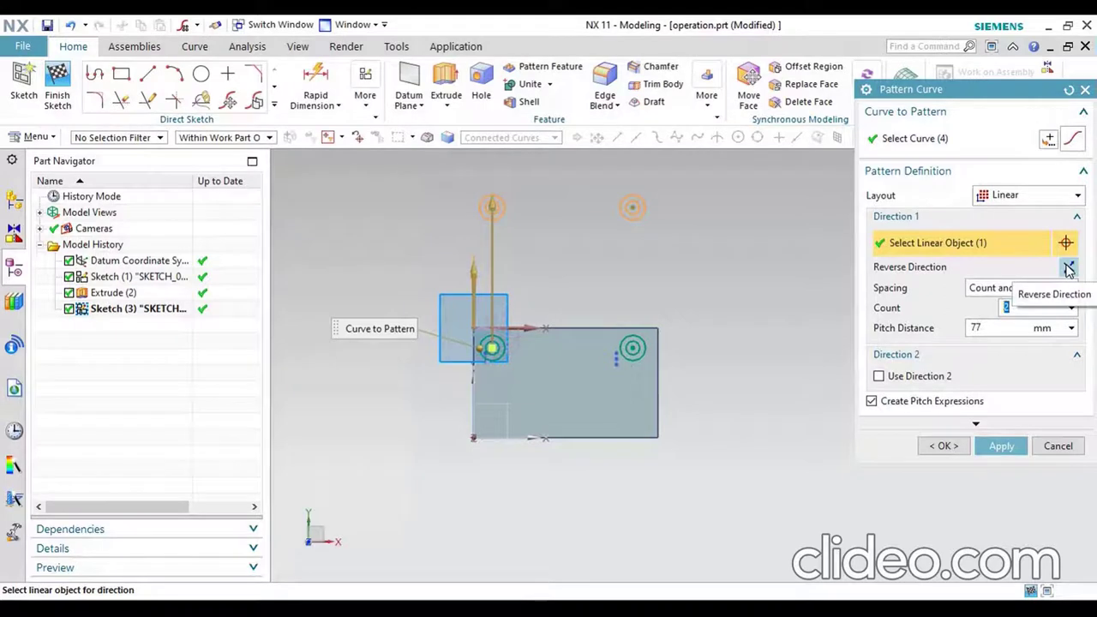
click(1069, 269)
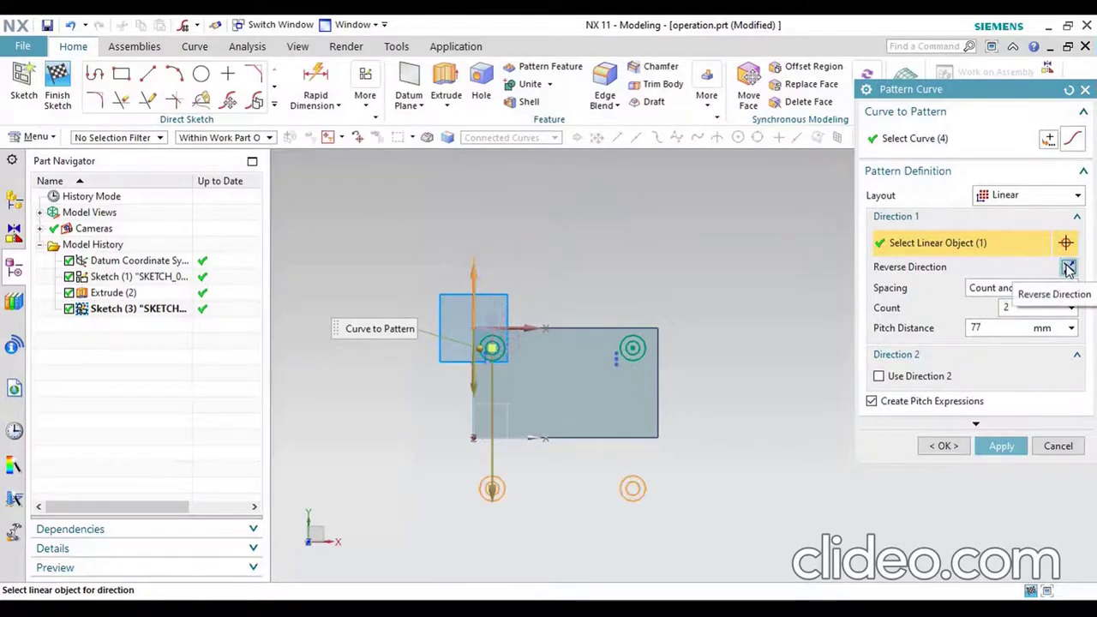
scroll(522, 497, down, 3)
drag(486, 473, 490, 343)
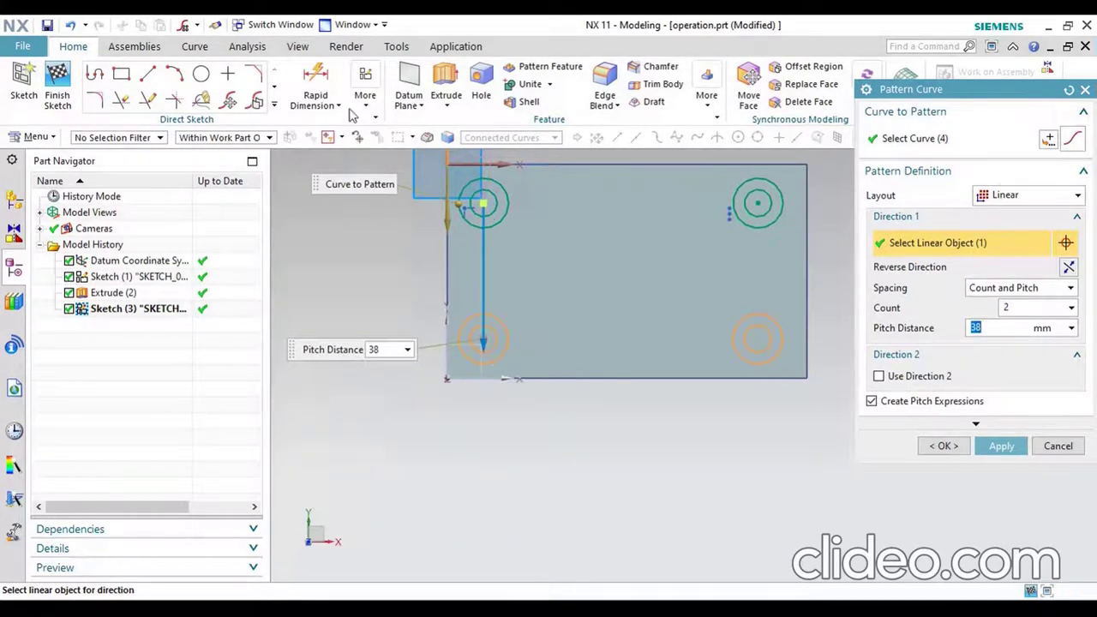
click(1001, 446)
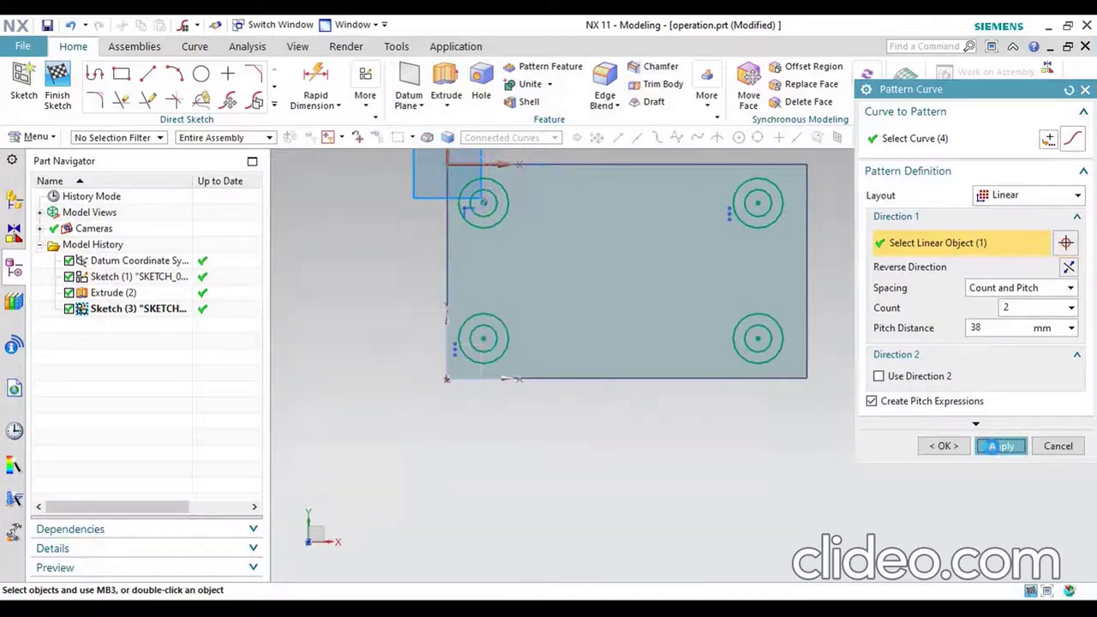
click(1057, 445)
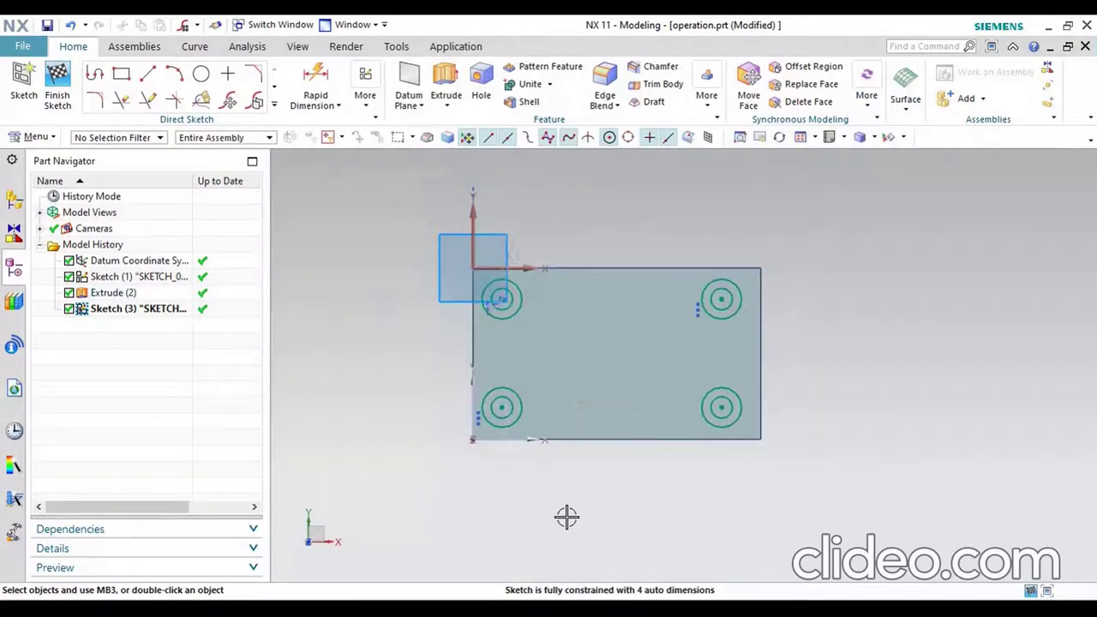
Preview an extrusion of the hole circles and orbit to inspect the cylinders
click(444, 77)
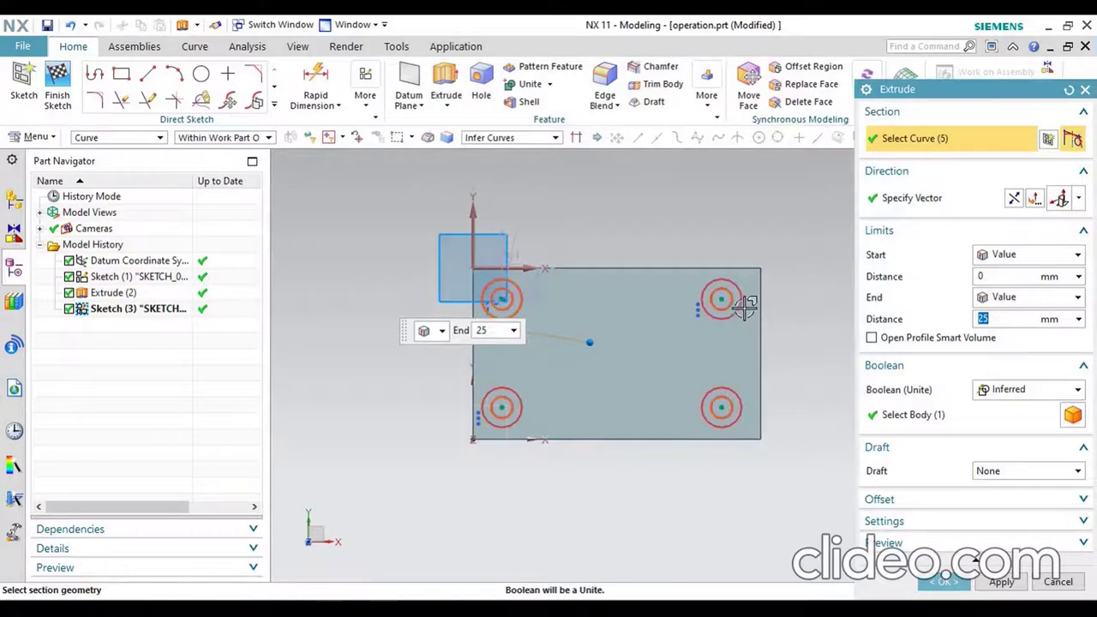
click(691, 424)
mouse_move(667, 472)
middle_down()
mouse_move(670, 388)
mouse_move(671, 398)
middle_up()
scroll(634, 323, down, 2)
scroll(627, 351, up, 1)
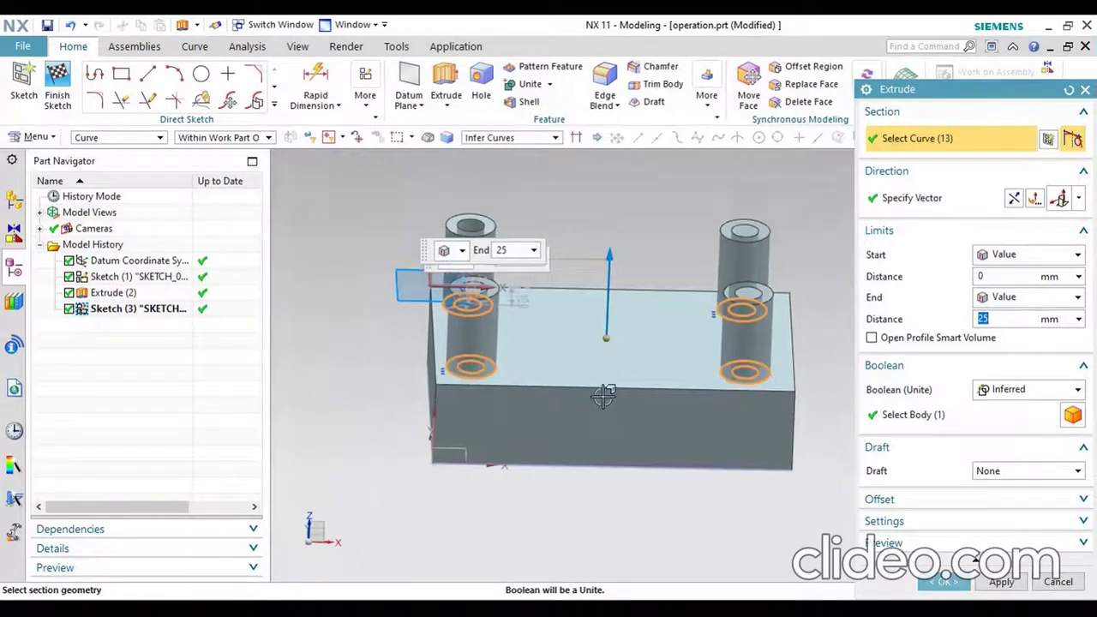
scroll(602, 390, up, 1)
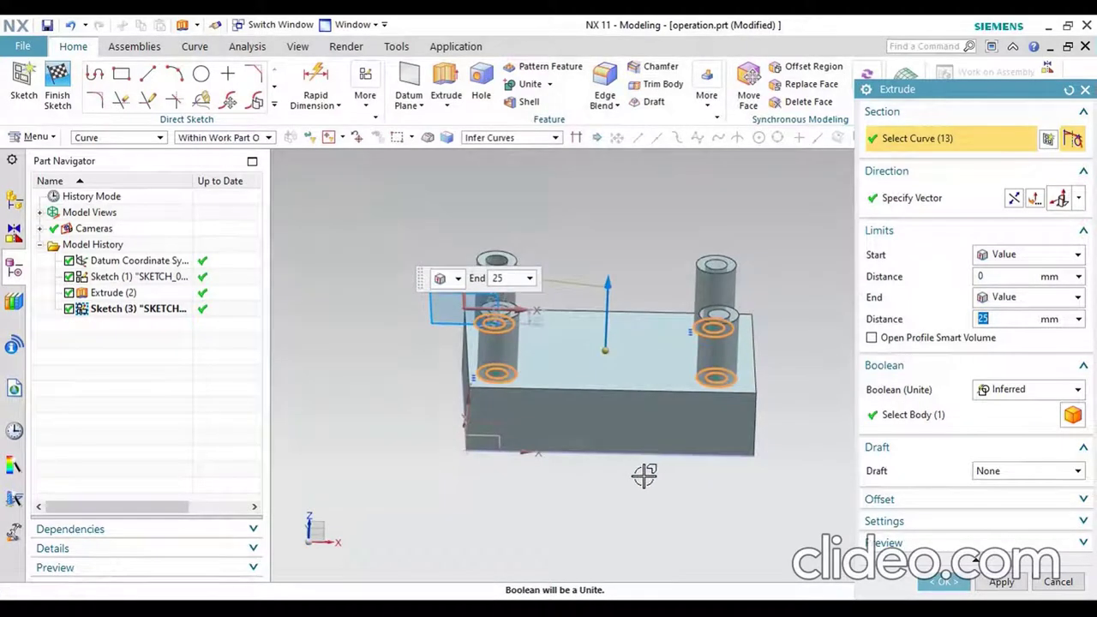
middle_drag(627, 449, 619, 487)
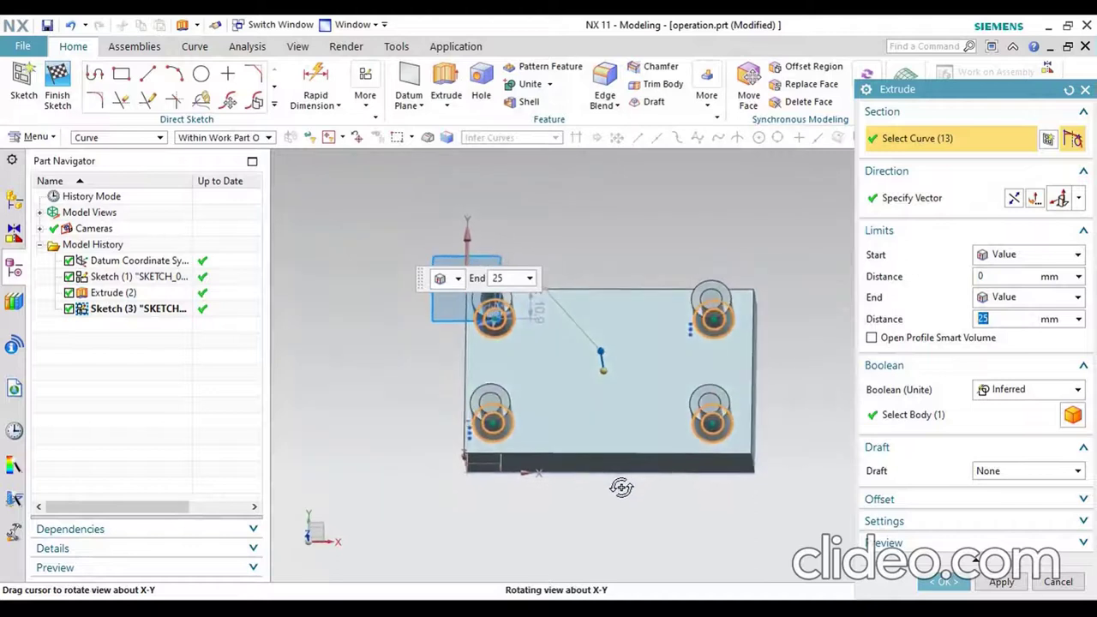
scroll(484, 408, down, 1)
scroll(480, 403, down, 2)
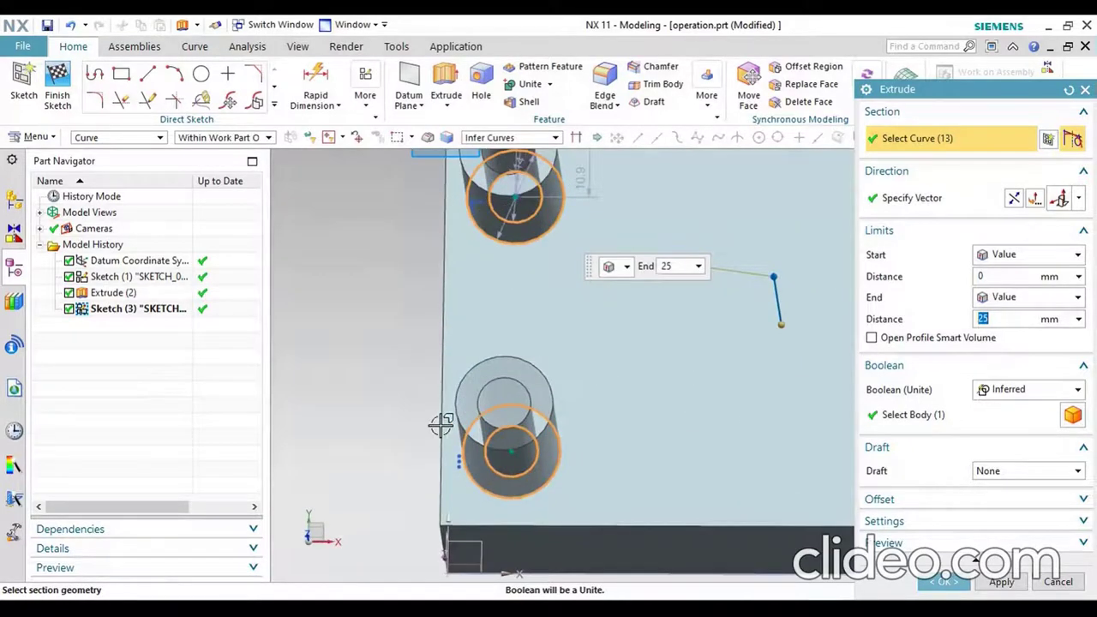
scroll(441, 424, up, 2)
scroll(454, 300, down, 1)
scroll(455, 298, down, 1)
scroll(455, 299, up, 2)
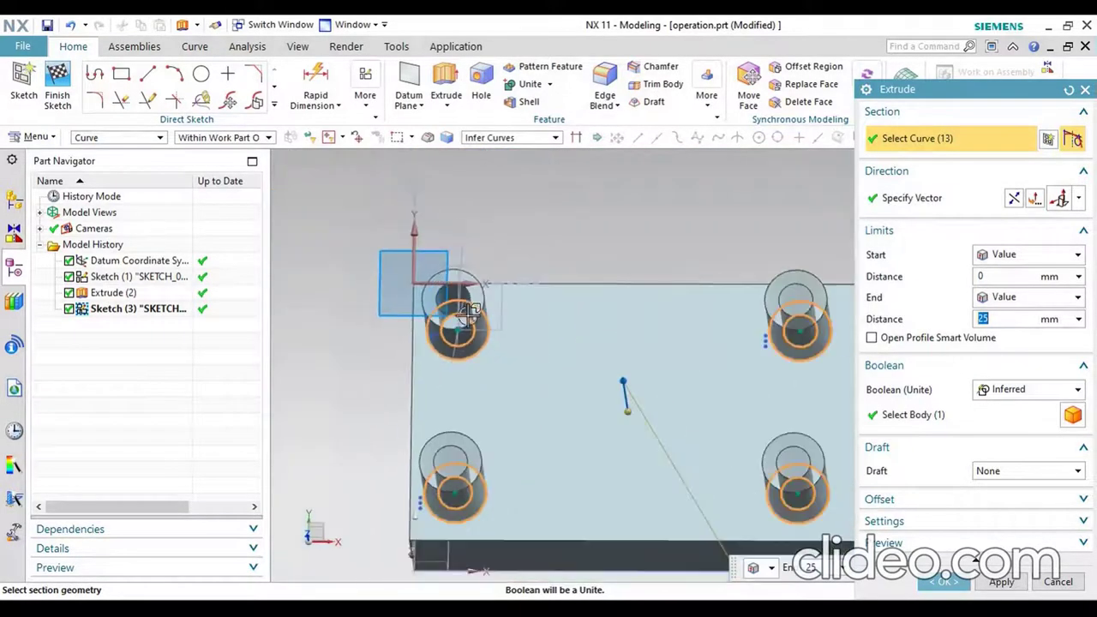
middle_drag(652, 326, 666, 306)
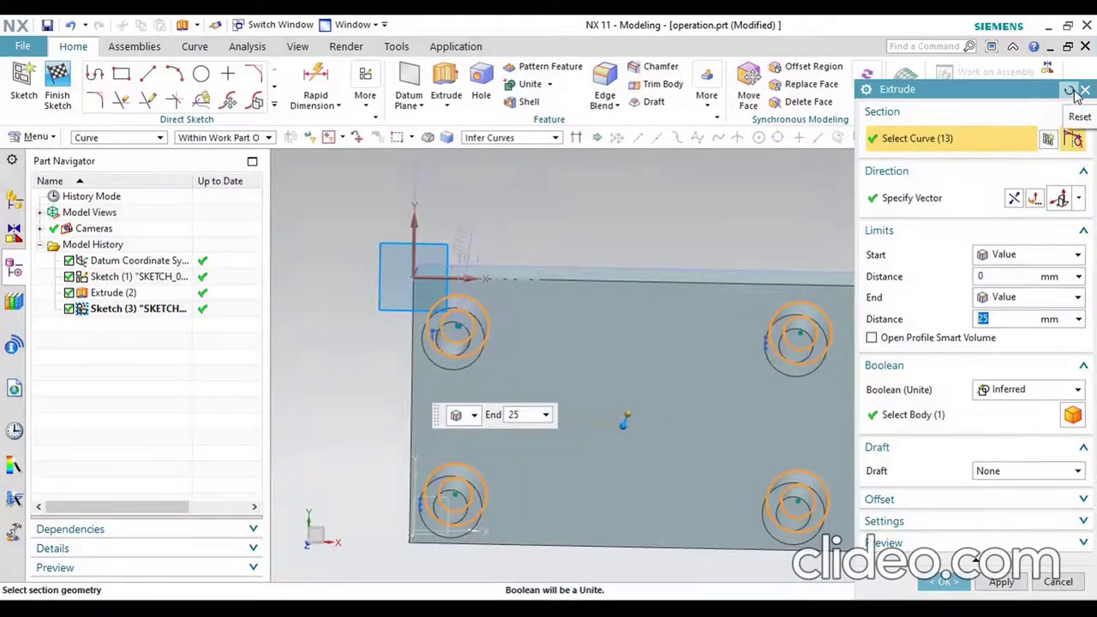
Reset and cancel the extrusion, then finish the sketch
click(1071, 90)
click(437, 307)
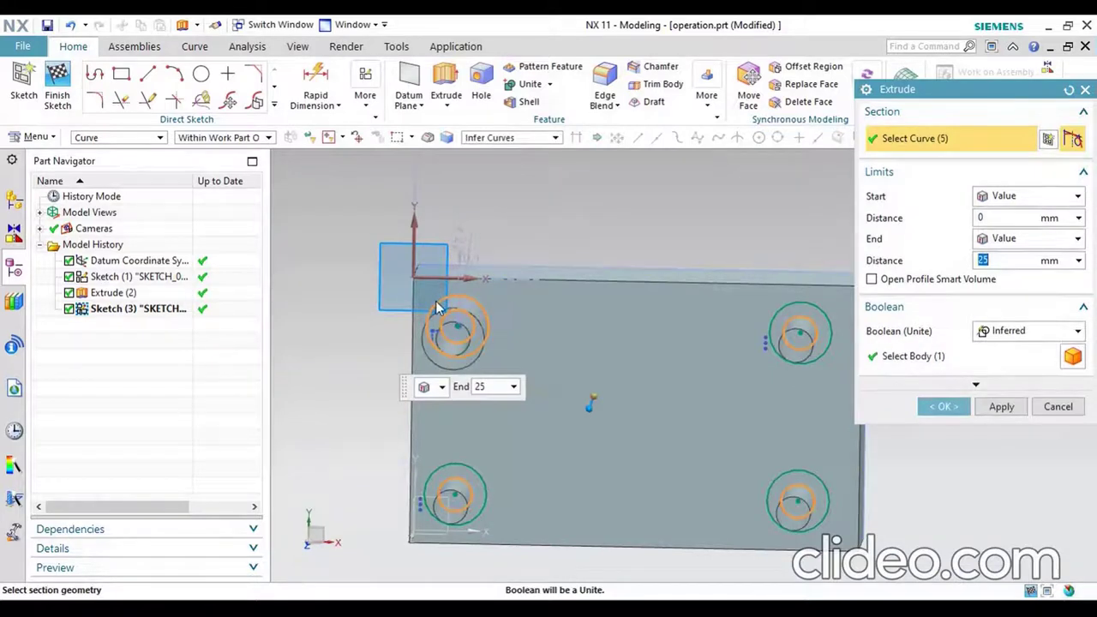
middle_drag(631, 338, 643, 314)
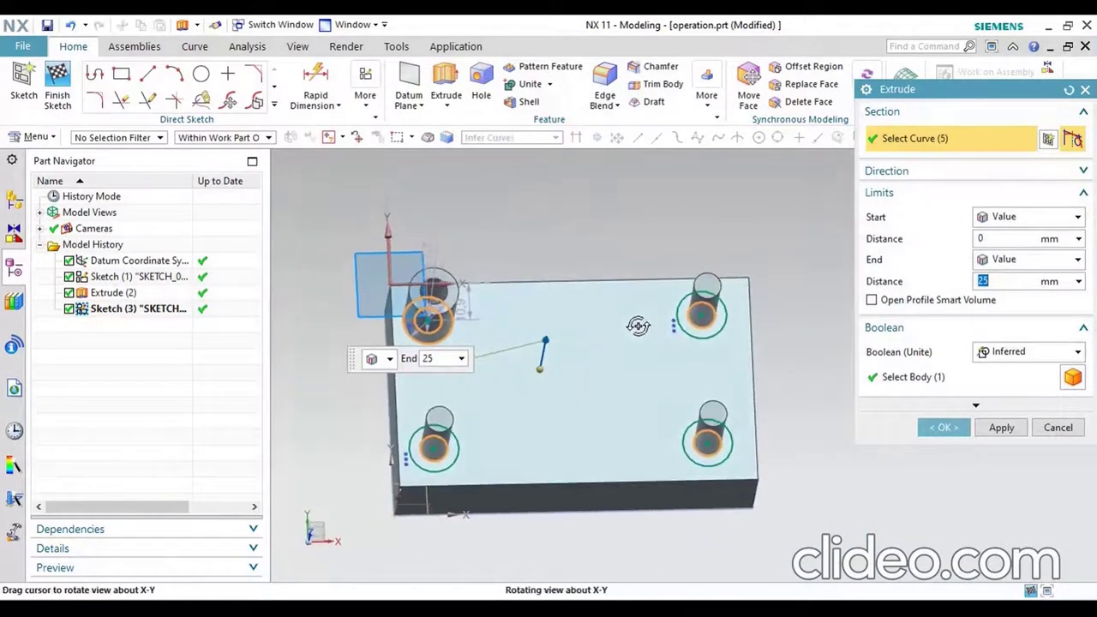
click(1070, 91)
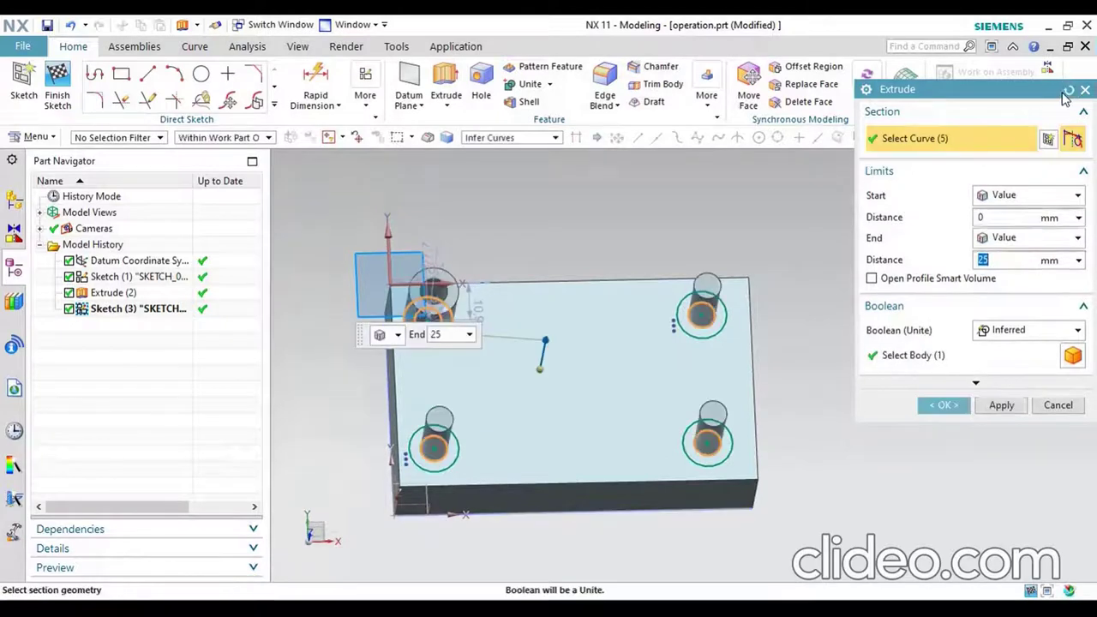
click(1085, 89)
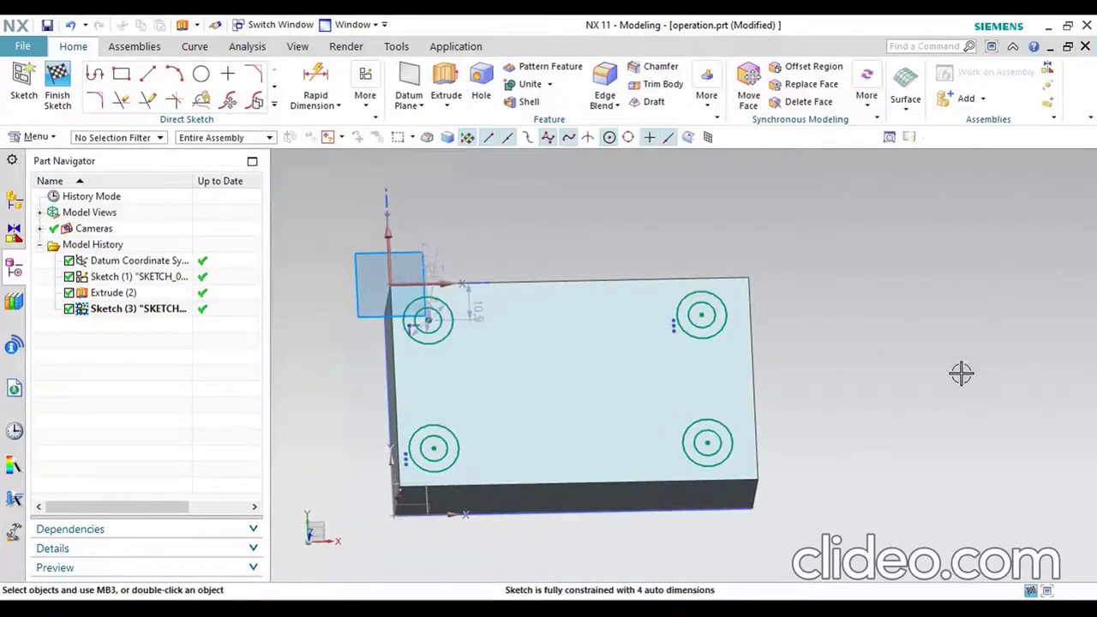
click(57, 86)
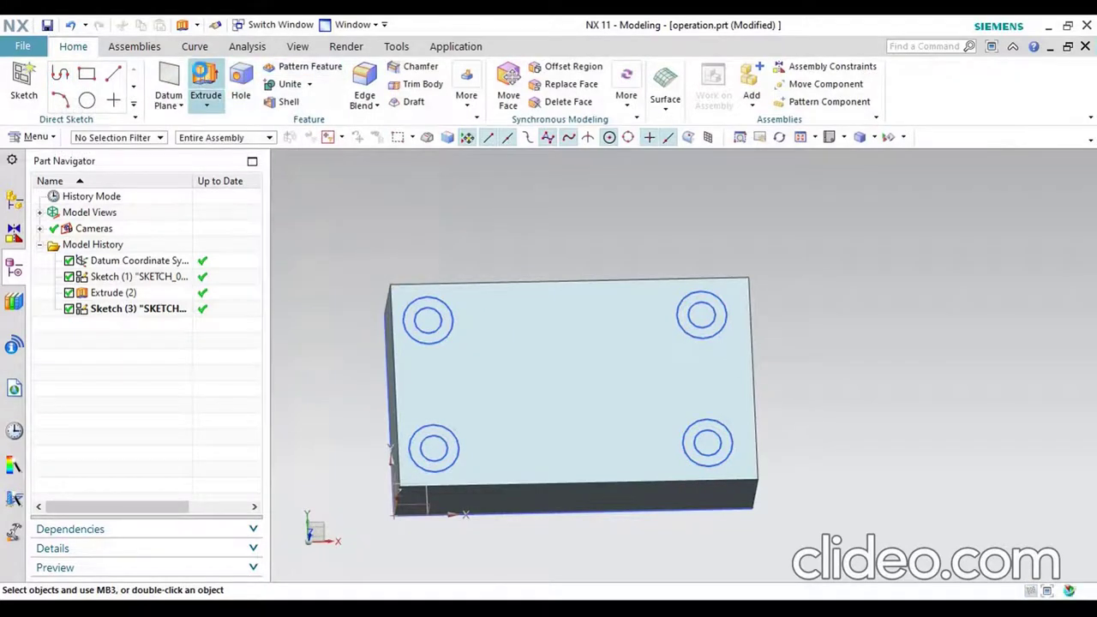
Extrude the Sketch (3) circles 25 mm, united with the block, with the Draft options expanded
click(205, 86)
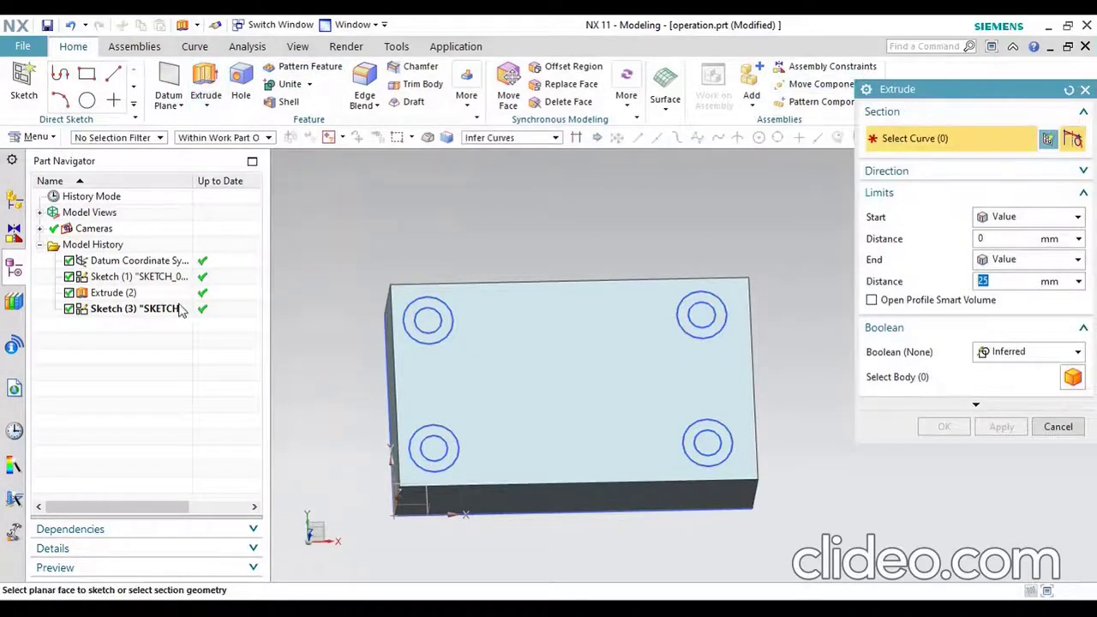
click(147, 308)
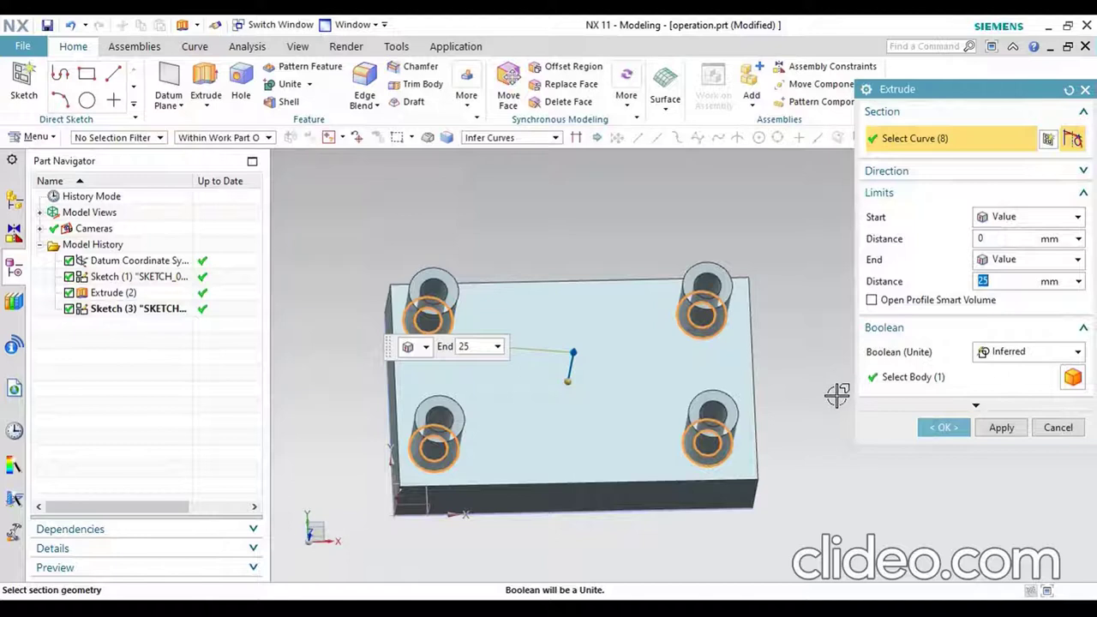
click(976, 404)
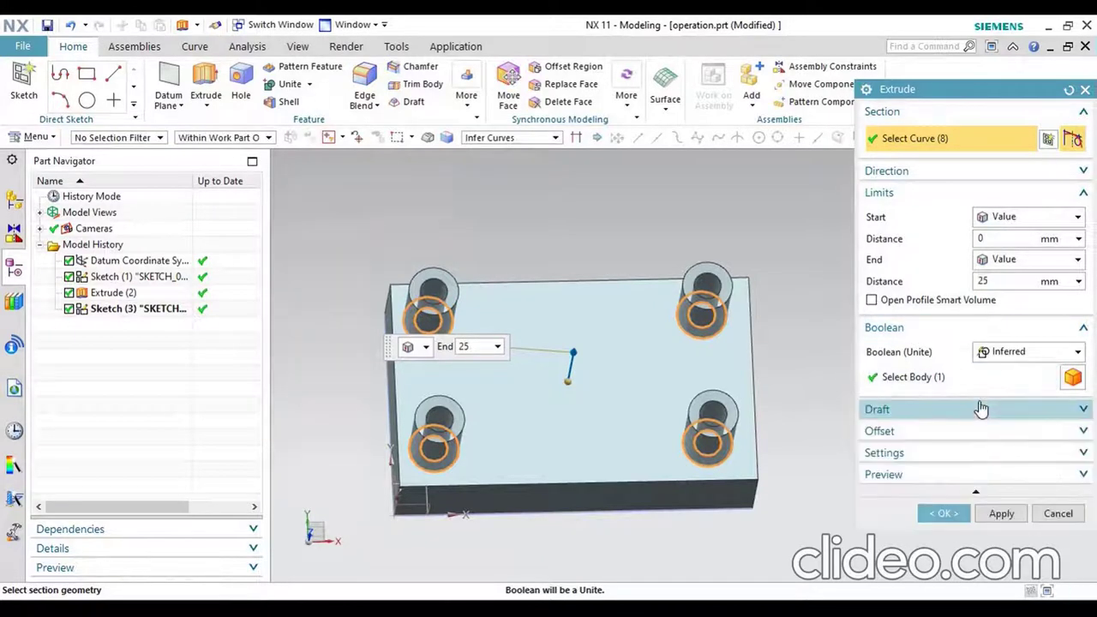
mouse_move(588, 451)
middle_down()
mouse_move(584, 404)
mouse_move(584, 417)
middle_up()
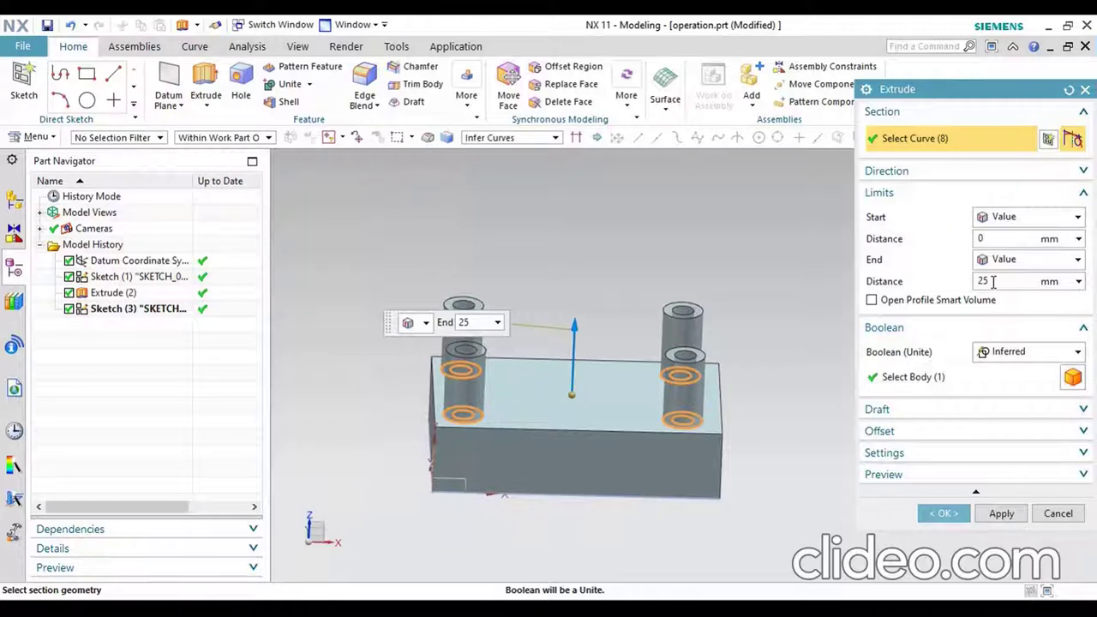
click(928, 419)
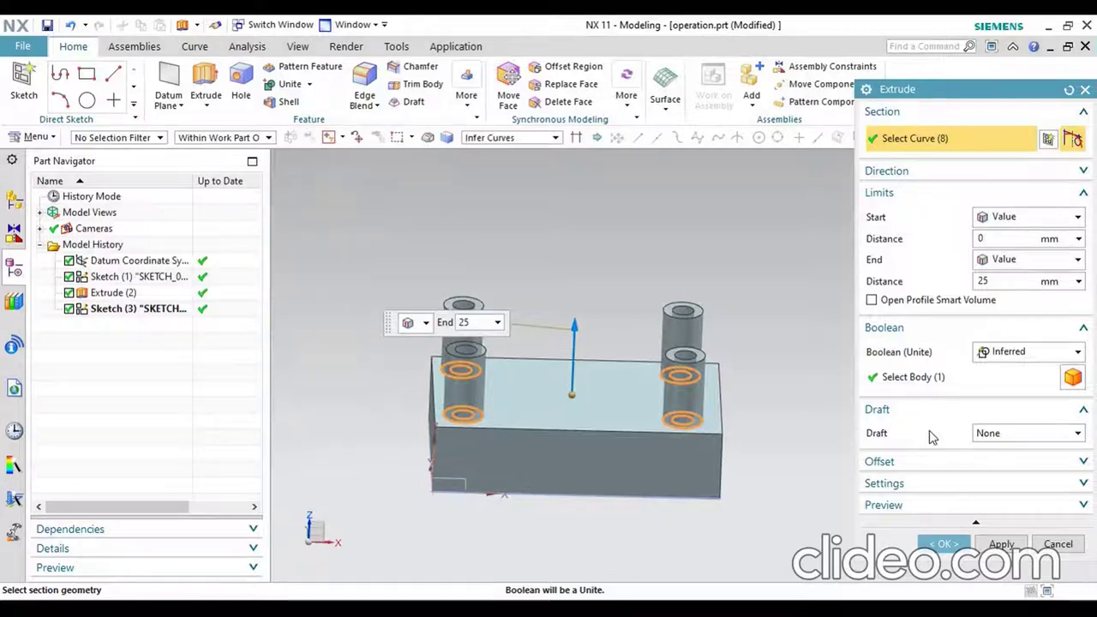
Apply a From Start Limit 1° draft and a 56 mm end distance to the ring extrusion
click(1001, 435)
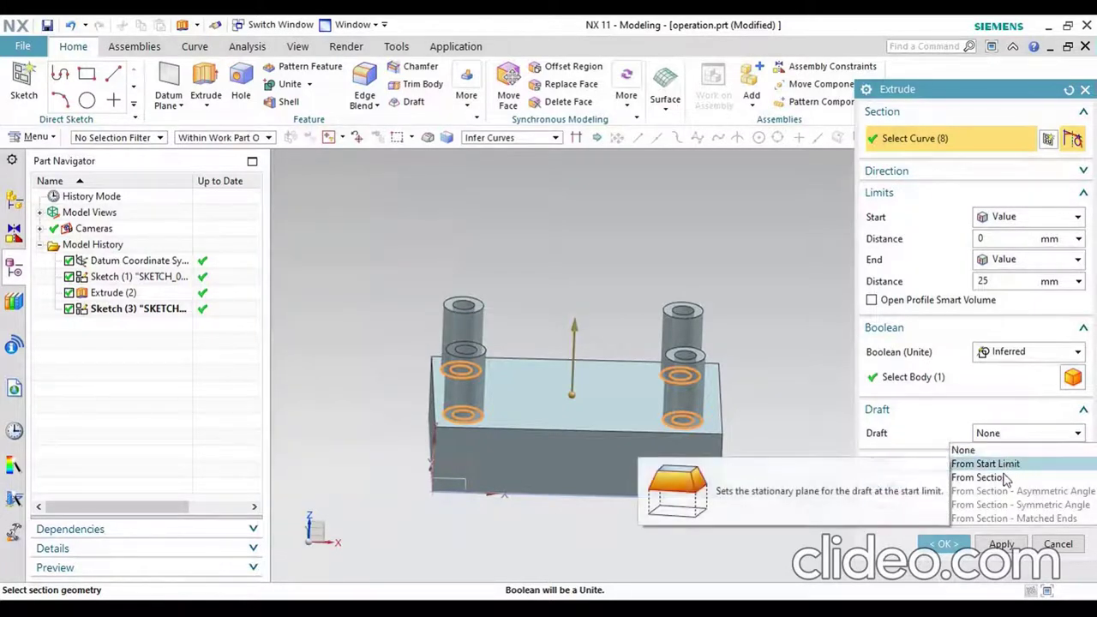
click(1002, 464)
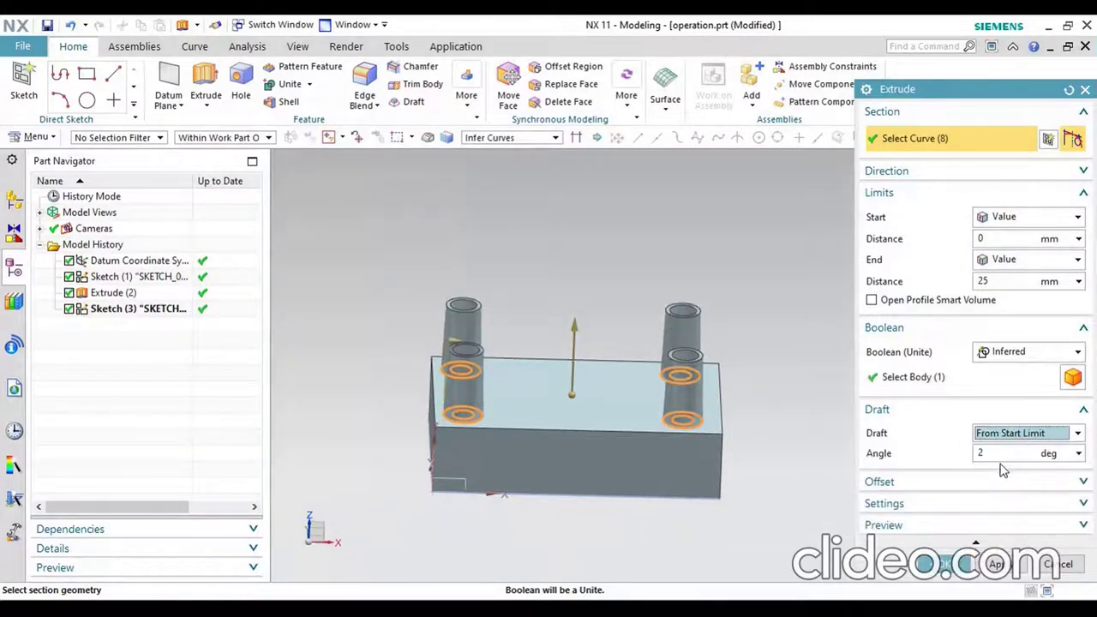
click(1000, 451)
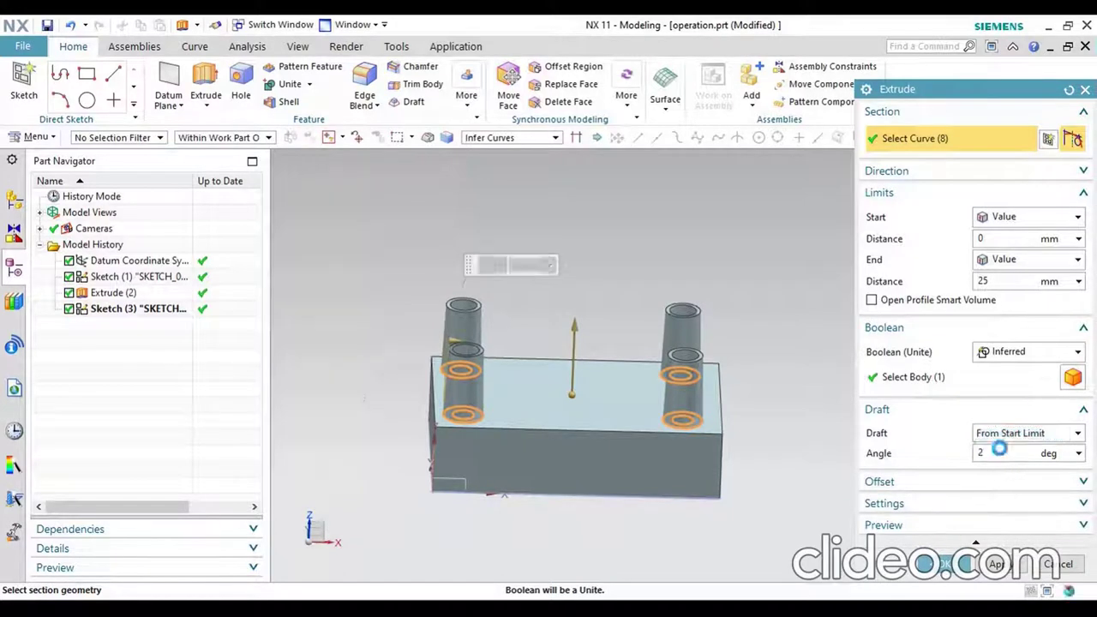
text(1)
key(Return)
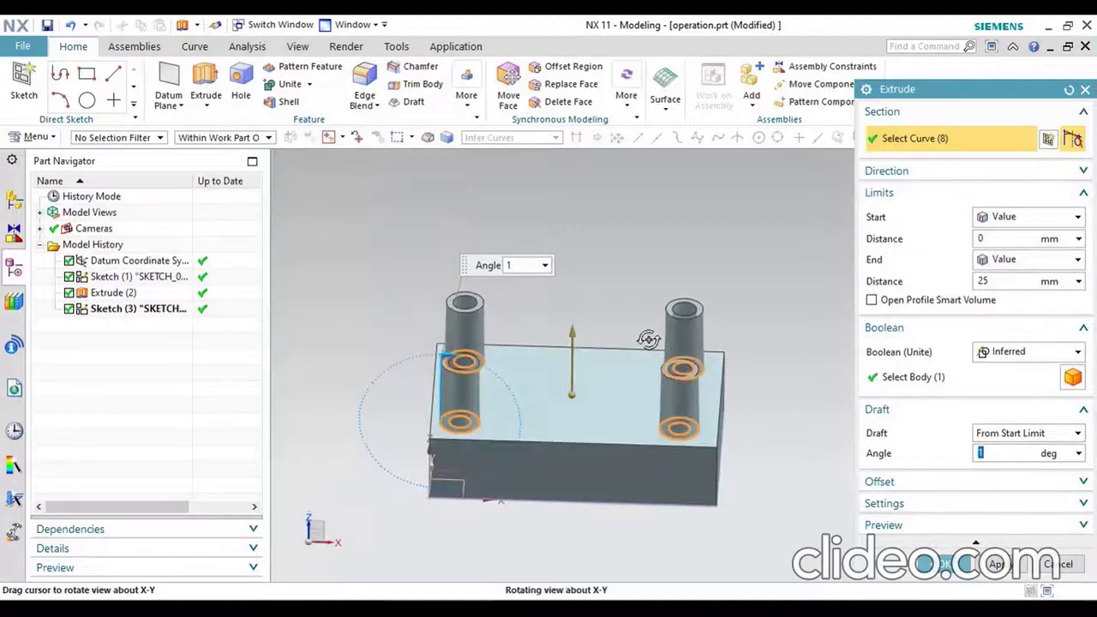
middle_drag(660, 343, 646, 327)
mouse_move(569, 300)
mouse_down()
mouse_move(571, 208)
mouse_move(563, 240)
mouse_up()
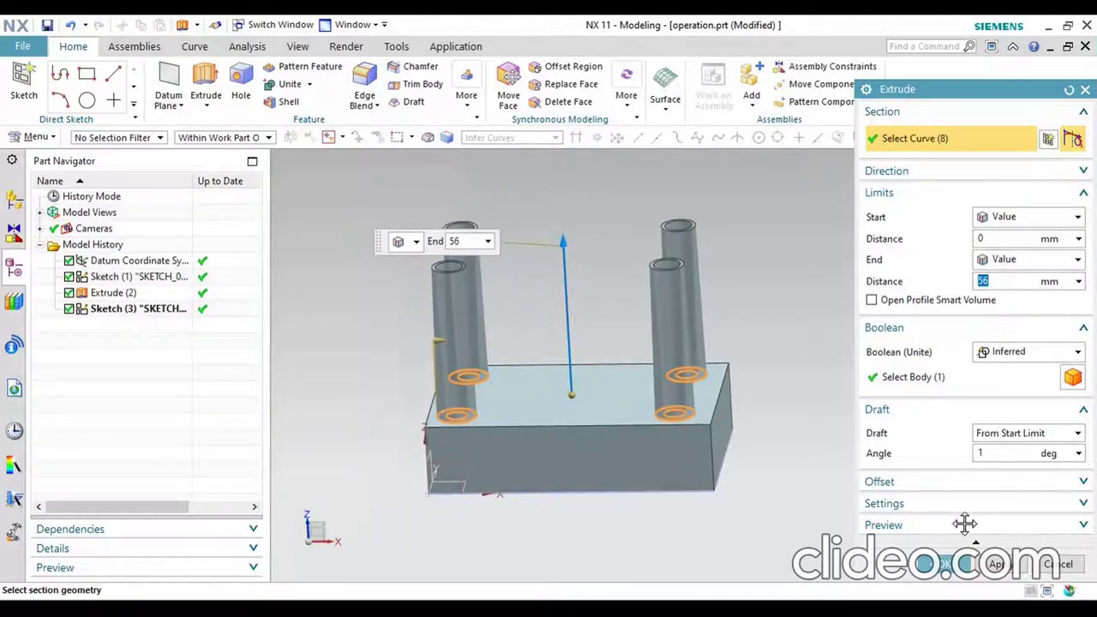
click(995, 563)
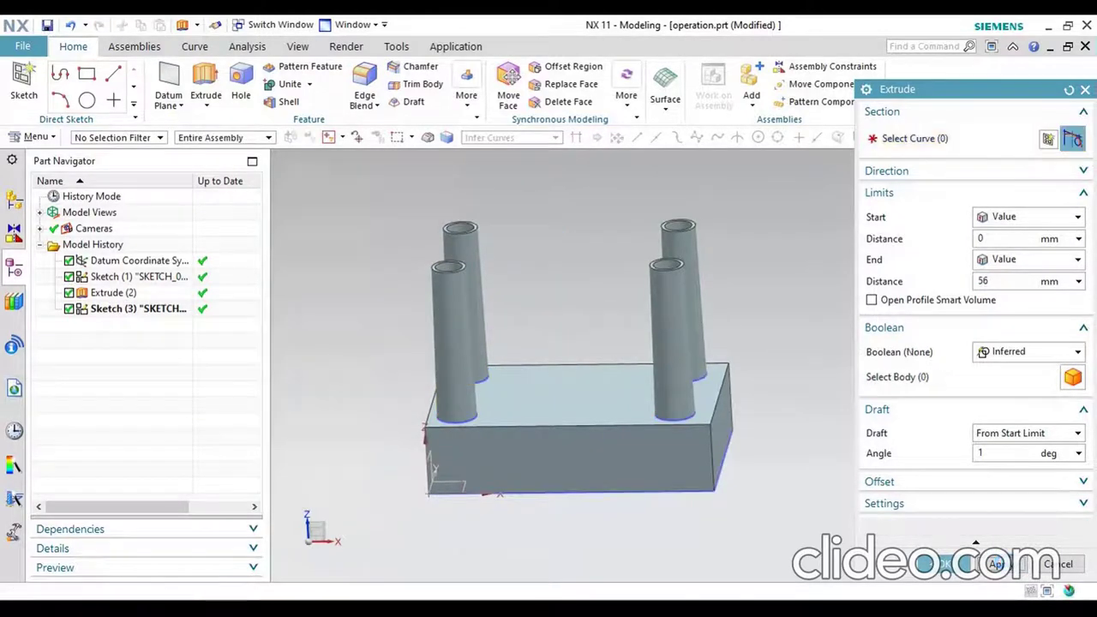
click(1061, 564)
mouse_move(843, 385)
middle_down()
mouse_move(854, 506)
mouse_move(832, 409)
mouse_move(842, 433)
middle_up()
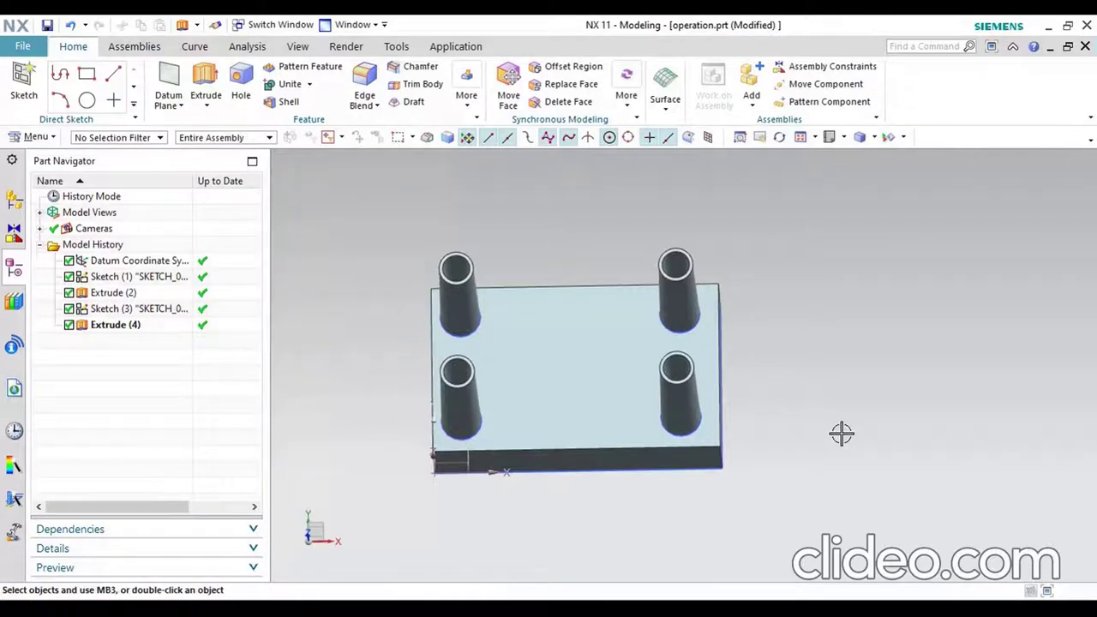
mouse_move(842, 434)
middle_down()
mouse_move(838, 406)
mouse_move(838, 458)
mouse_move(833, 449)
mouse_move(826, 466)
middle_up()
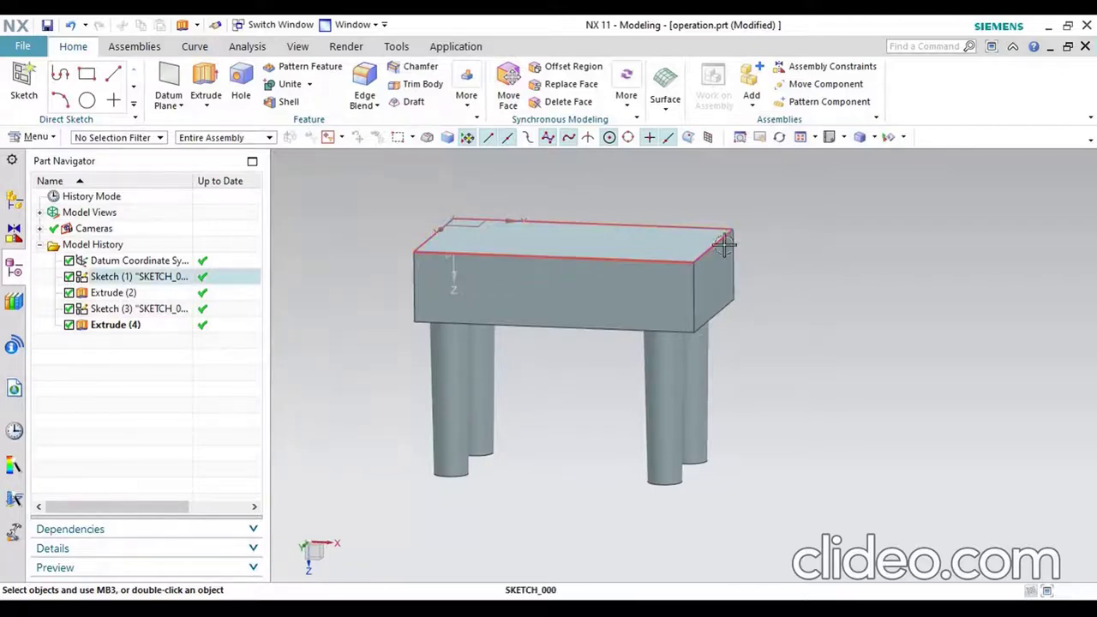
click(520, 298)
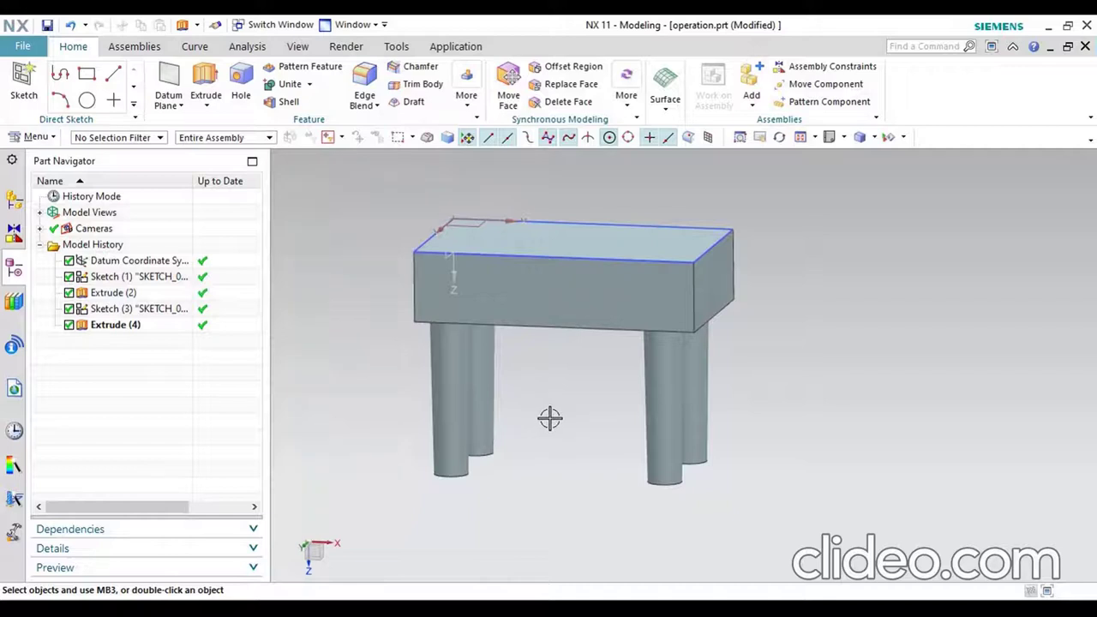
mouse_move(551, 419)
middle_down()
mouse_move(563, 316)
mouse_move(552, 274)
mouse_move(560, 315)
middle_up()
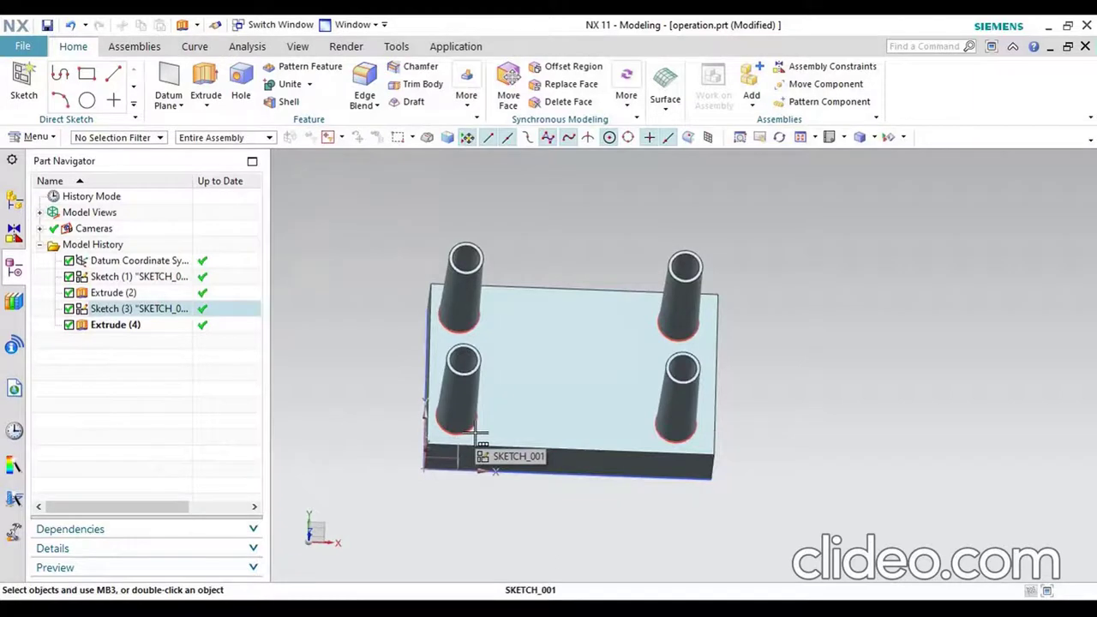
mouse_move(578, 242)
middle_down()
mouse_move(585, 351)
mouse_move(595, 255)
mouse_move(575, 274)
middle_up()
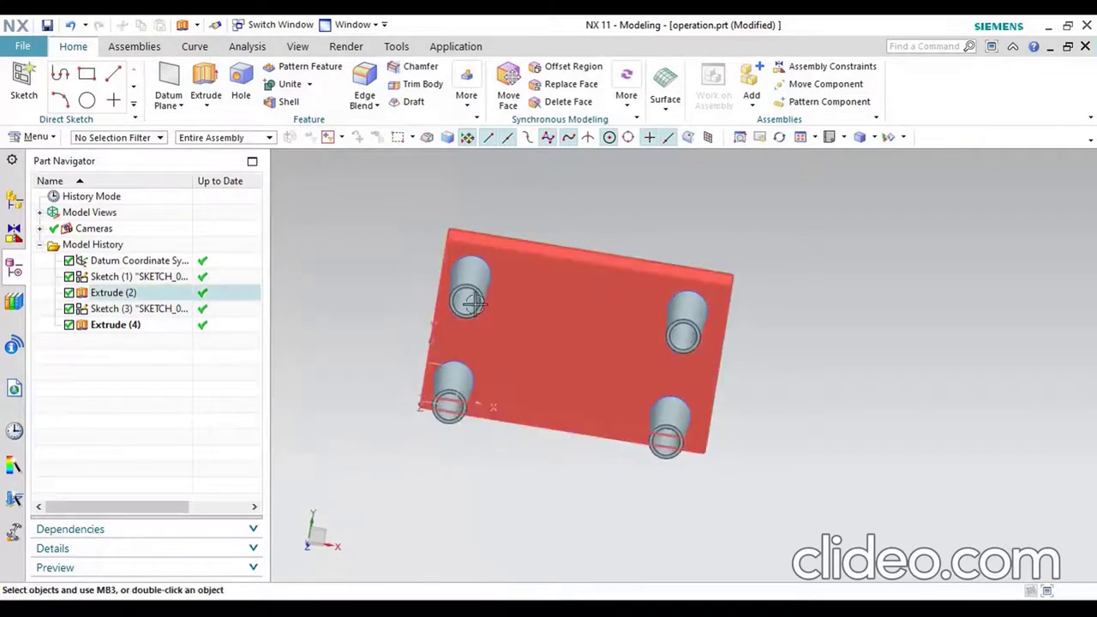
mouse_move(555, 365)
middle_down()
mouse_move(616, 337)
mouse_move(625, 360)
middle_up()
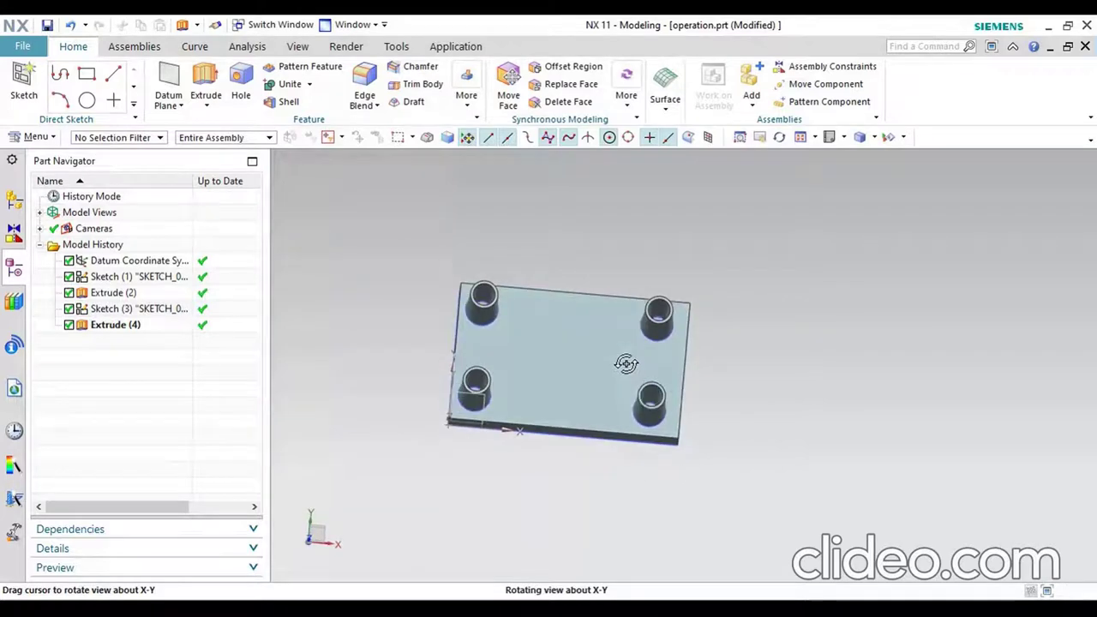
mouse_move(507, 312)
middle_down()
mouse_move(507, 326)
mouse_move(512, 310)
mouse_move(519, 320)
mouse_move(515, 406)
mouse_move(534, 249)
mouse_move(539, 277)
mouse_move(534, 262)
middle_up()
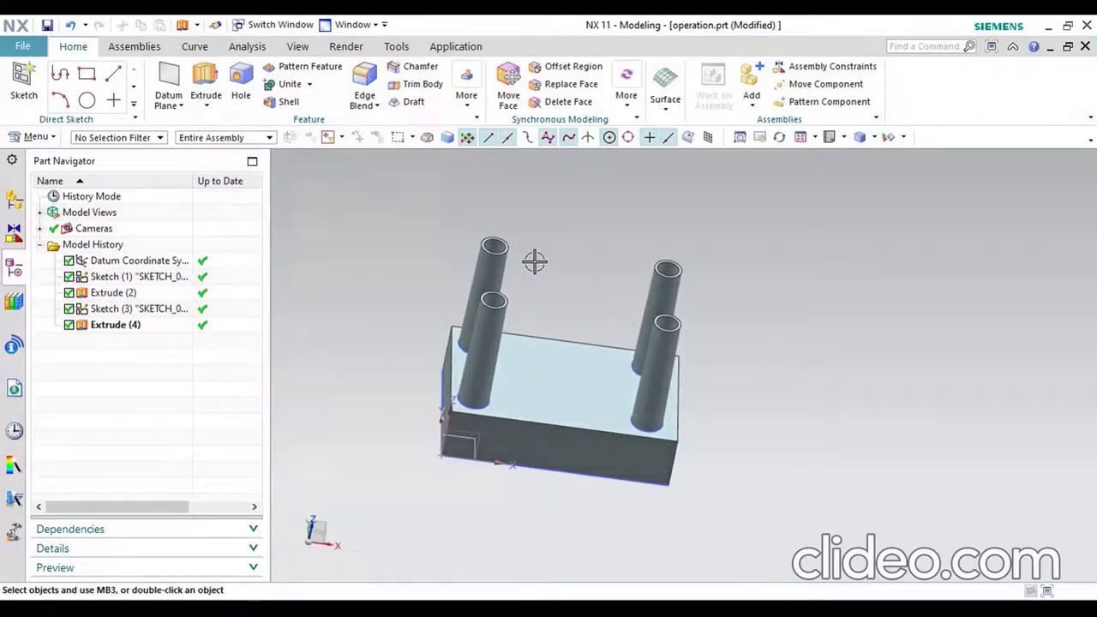
mouse_move(588, 341)
middle_down()
mouse_move(599, 319)
mouse_move(581, 323)
mouse_move(588, 331)
middle_up()
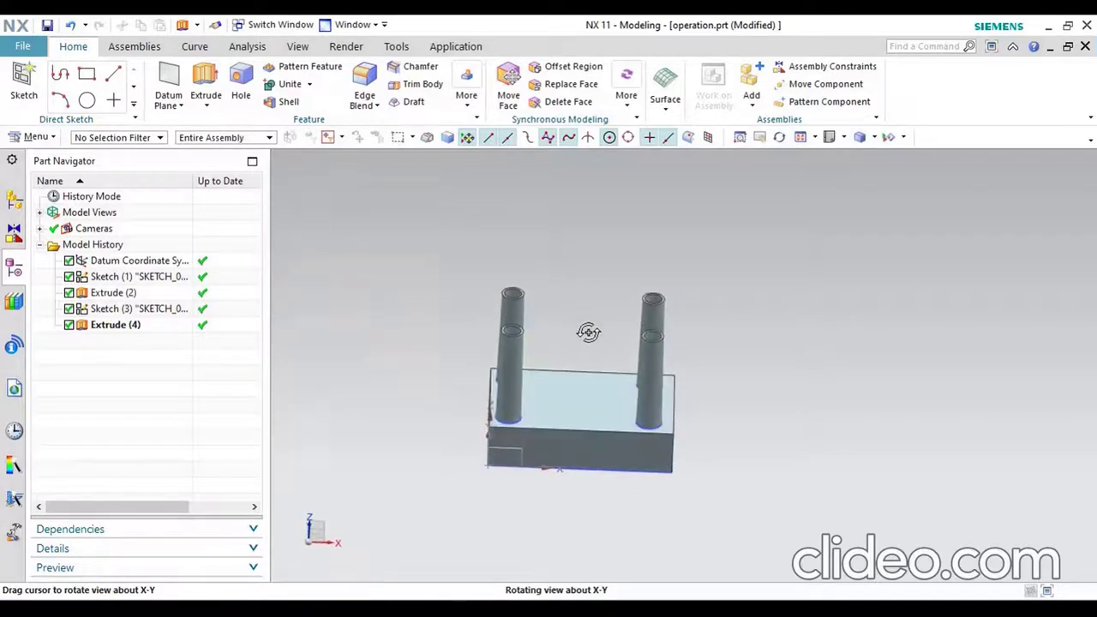
Start Move Face and orbit so the tubes point upward
click(517, 98)
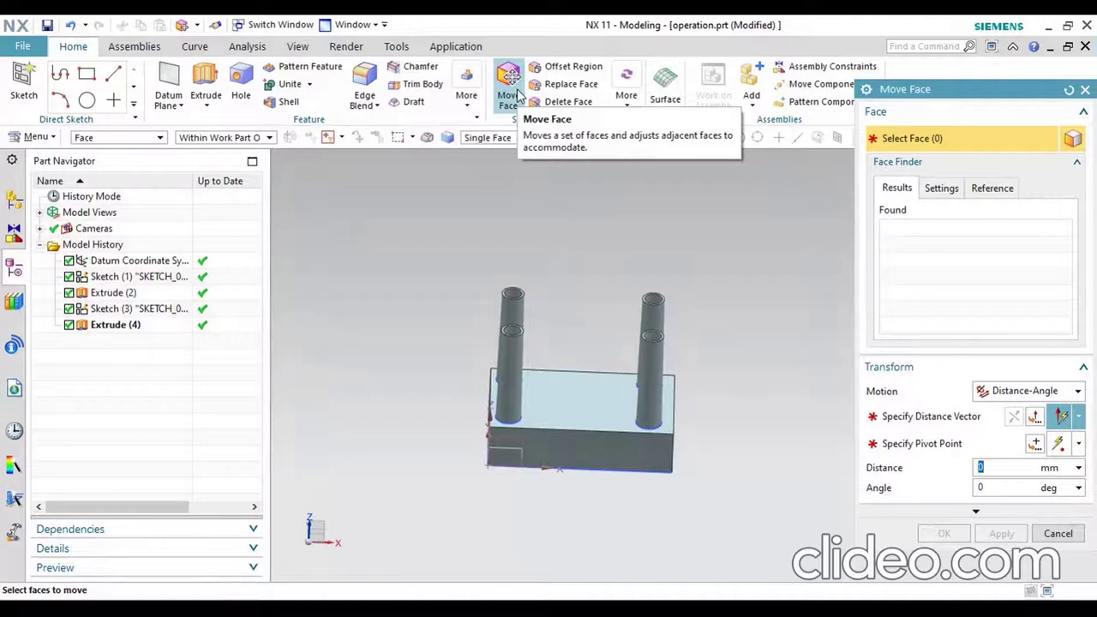
scroll(513, 294, up, 4)
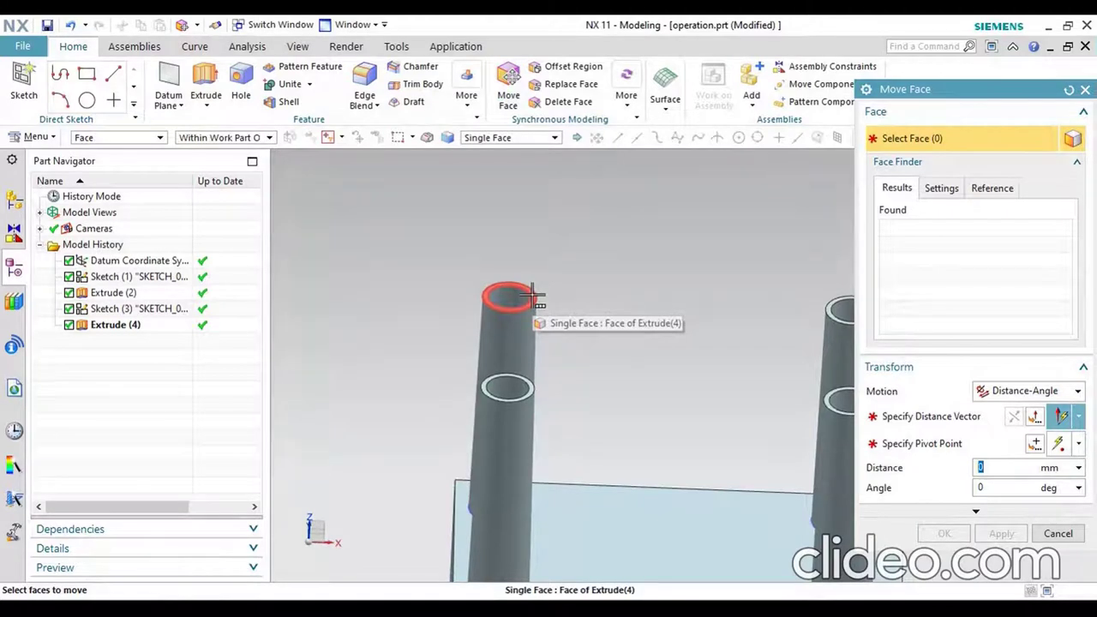
scroll(449, 265, down, 3)
scroll(544, 289, down, 2)
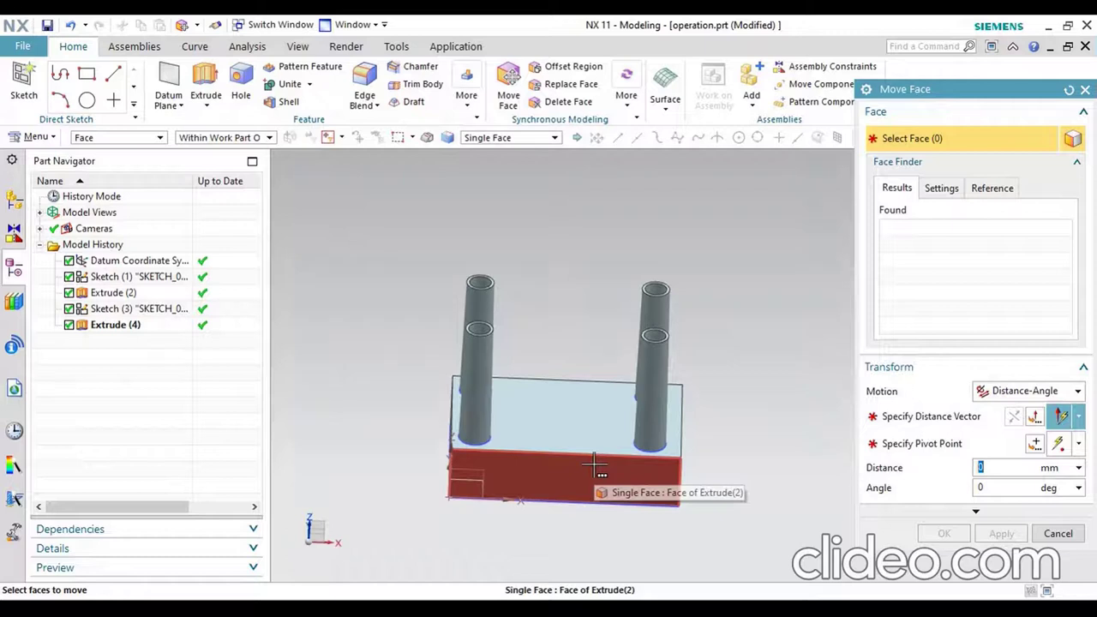
middle_drag(604, 439, 585, 495)
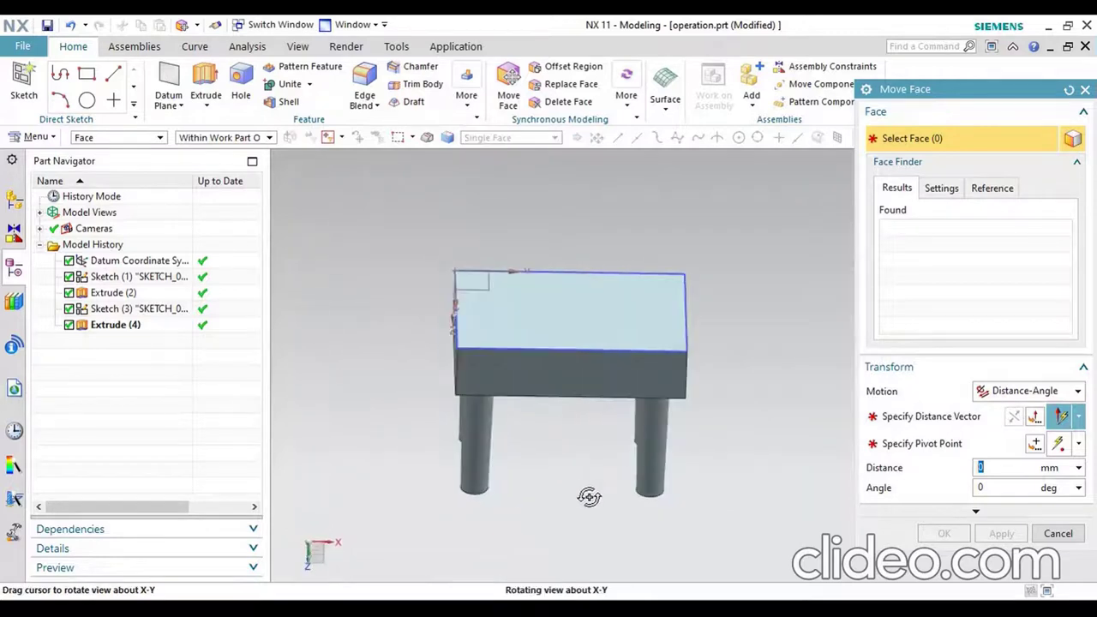
mouse_move(585, 490)
middle_down()
mouse_move(585, 331)
mouse_move(585, 347)
middle_up()
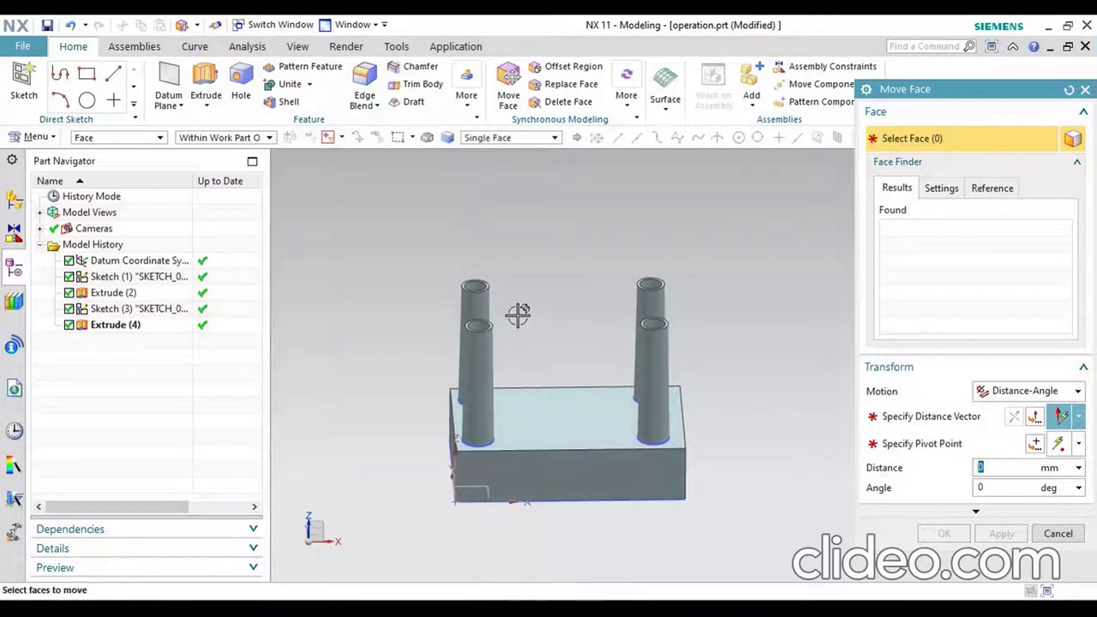
scroll(516, 313, down, 3)
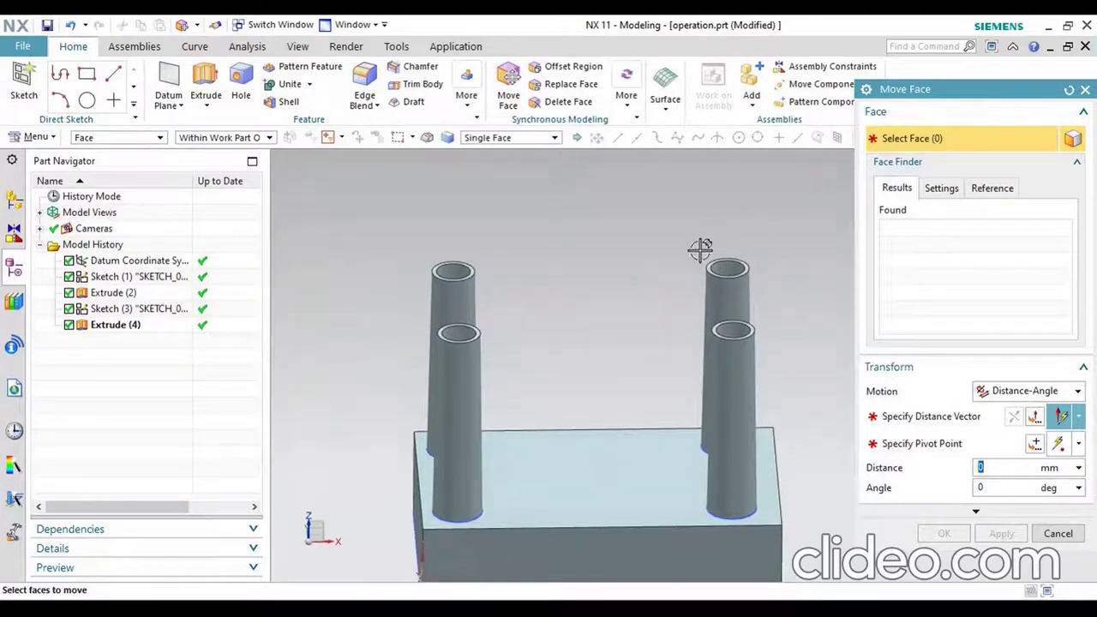
scroll(700, 248, down, 3)
Select the four ring faces on the left and right tubes
click(716, 285)
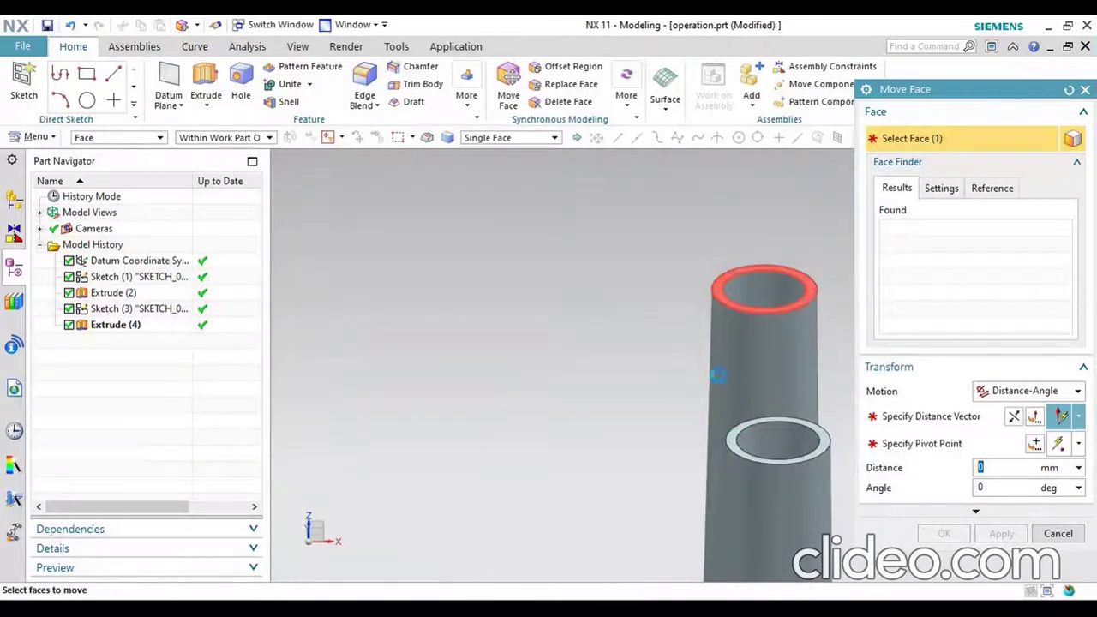
click(747, 424)
scroll(747, 425, up, 3)
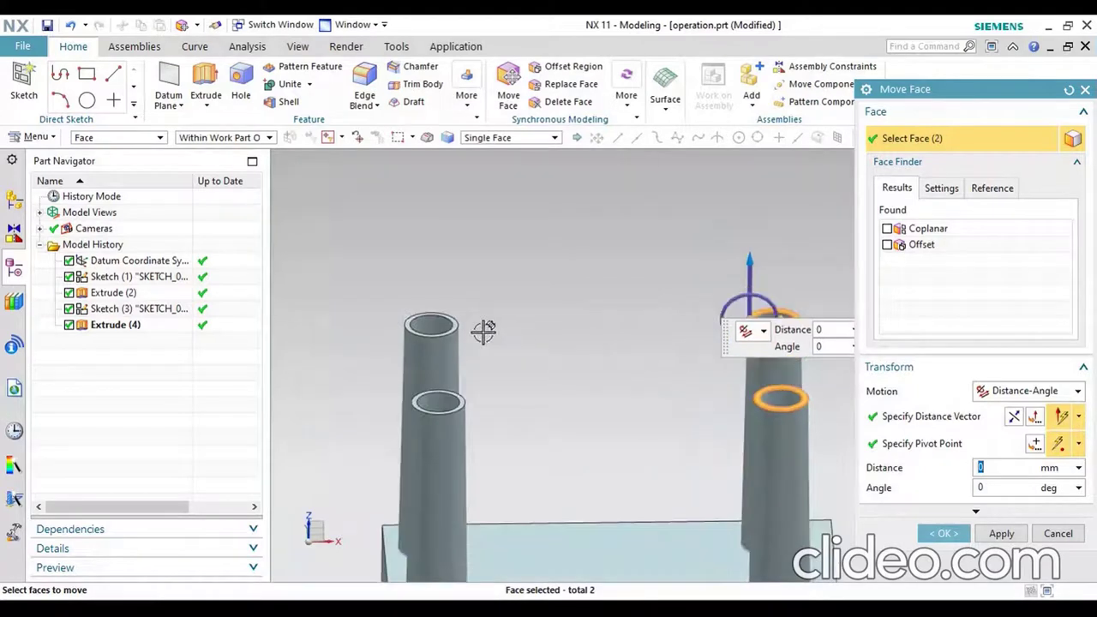
scroll(485, 333, down, 3)
click(431, 319)
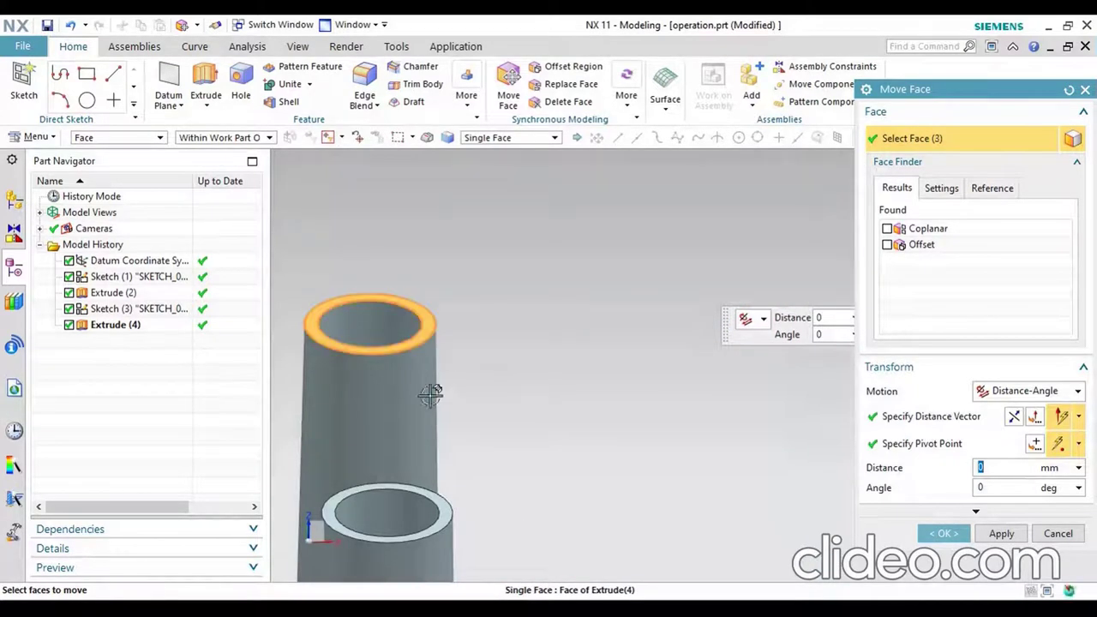
click(444, 504)
scroll(559, 429, up, 2)
scroll(544, 426, up, 1)
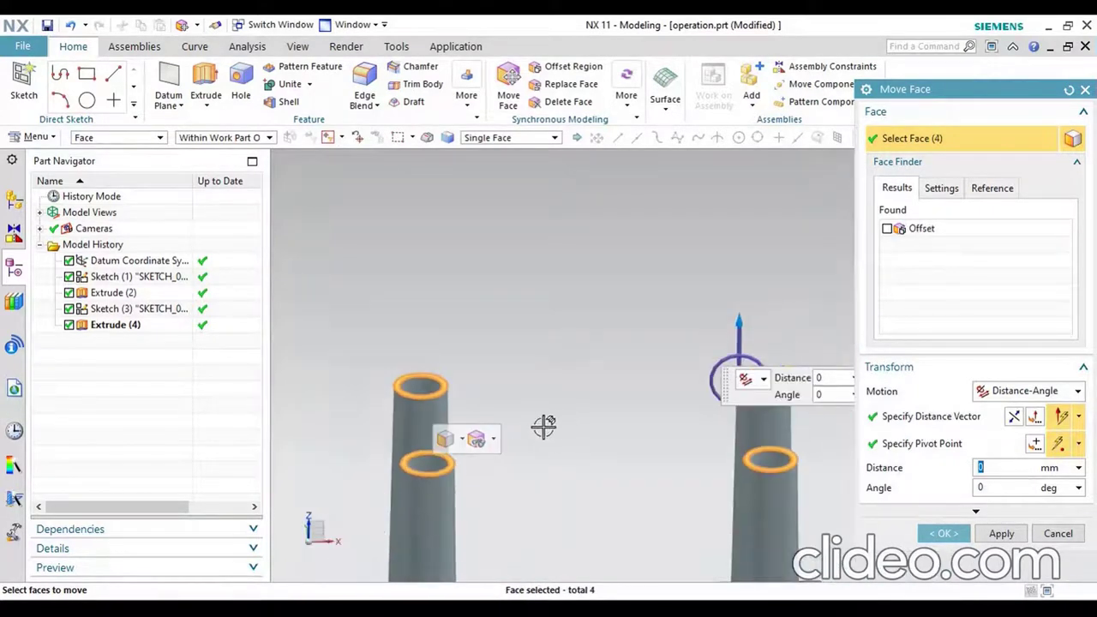
scroll(609, 431, up, 1)
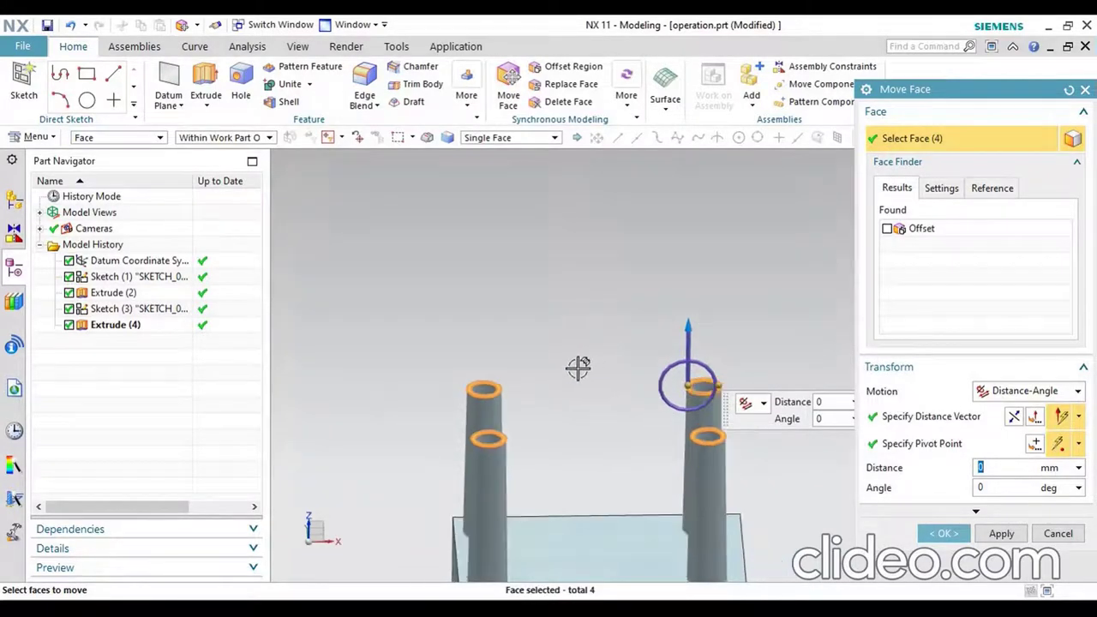
scroll(580, 367, up, 1)
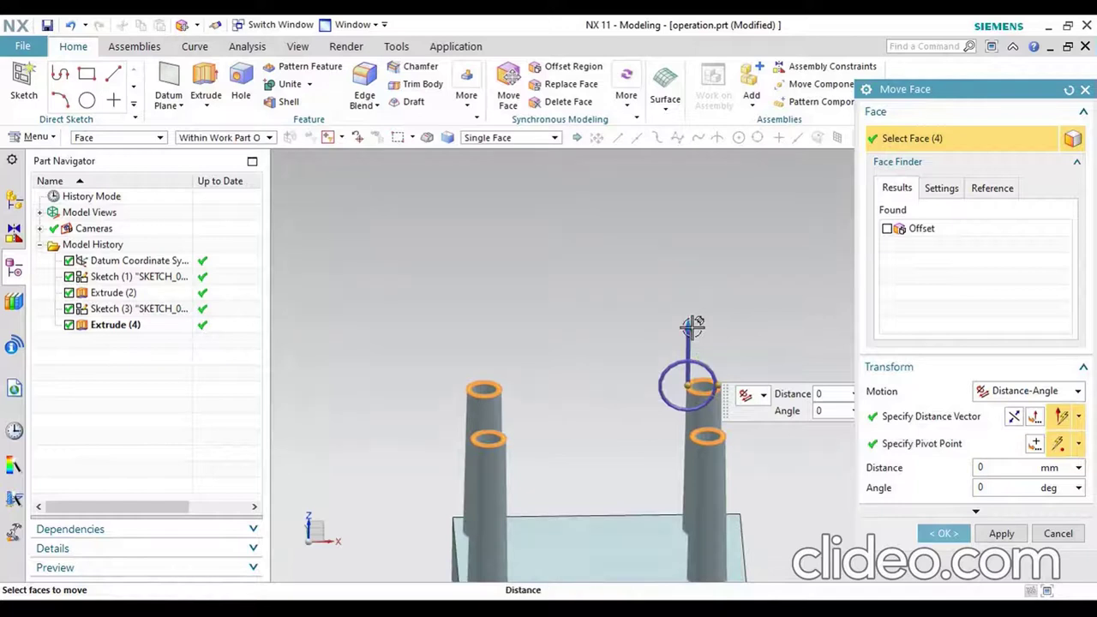
Drag the selected ring faces upward to a 33 mm move distance
drag(693, 327, 691, 232)
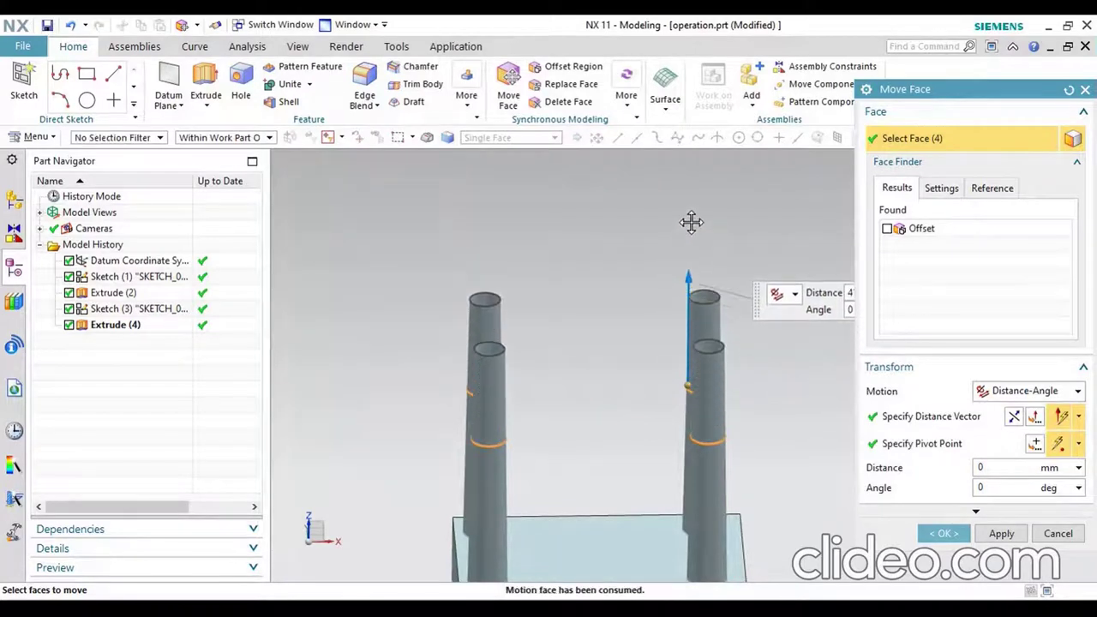
mouse_move(691, 232)
mouse_down()
mouse_move(696, 252)
mouse_move(695, 228)
mouse_up()
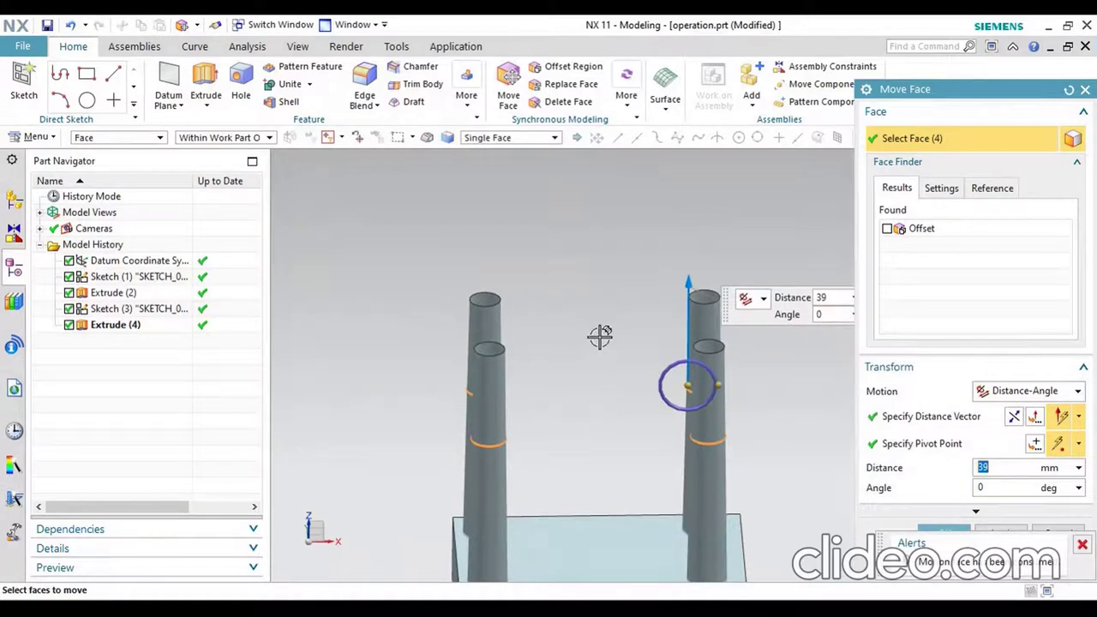
mouse_move(688, 278)
mouse_down()
mouse_move(687, 298)
mouse_move(687, 289)
mouse_up()
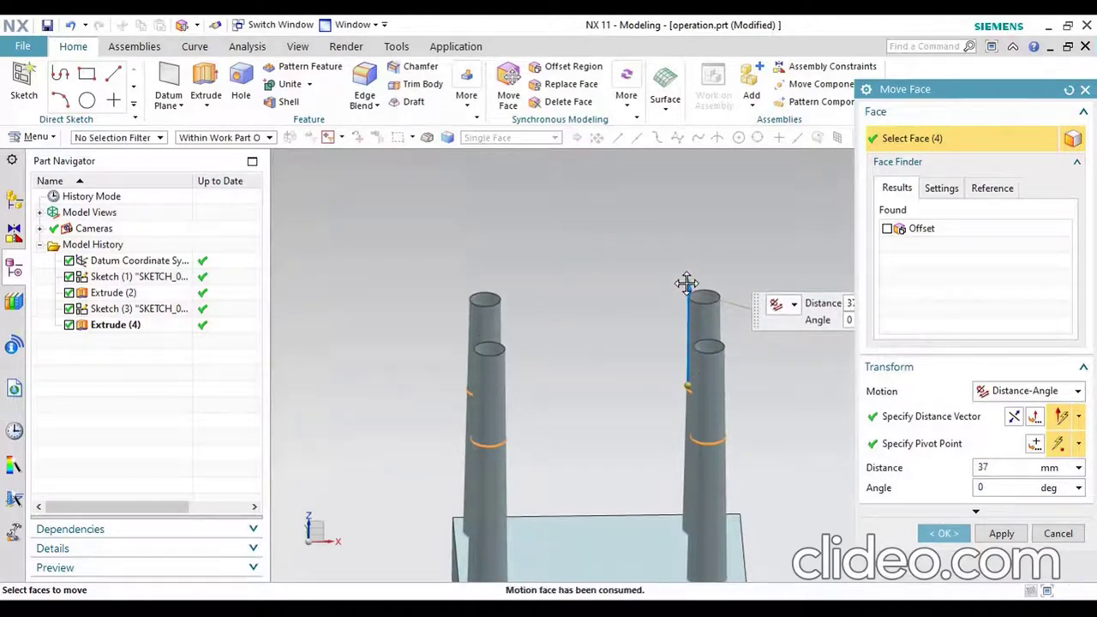
drag(687, 288, 688, 294)
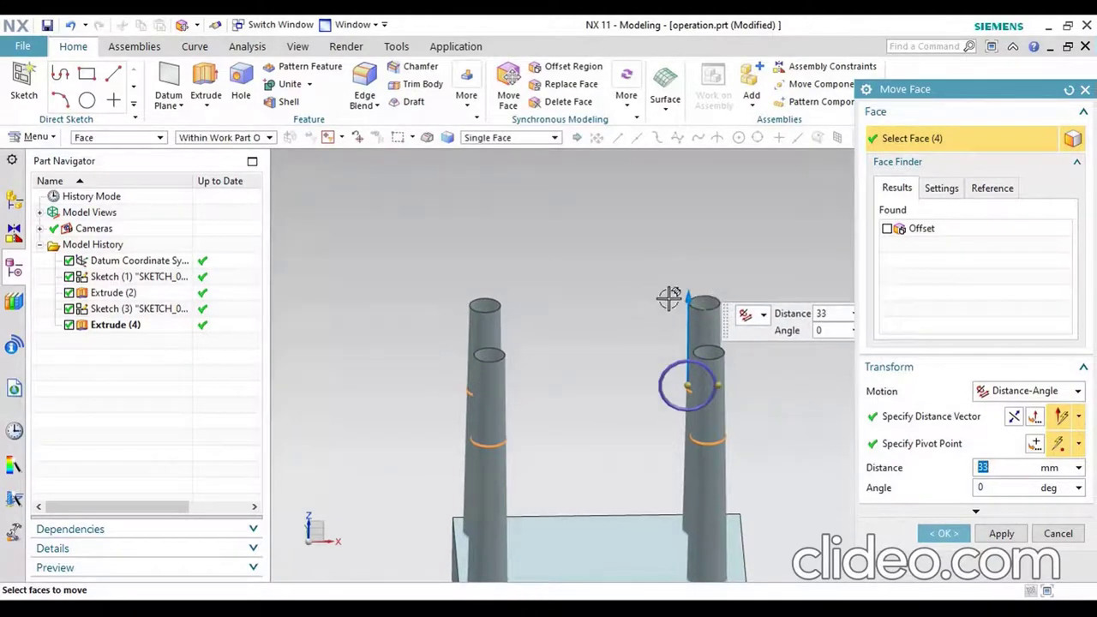
Confirm the 33 mm face move and orbit to inspect the lengthened pins
click(947, 535)
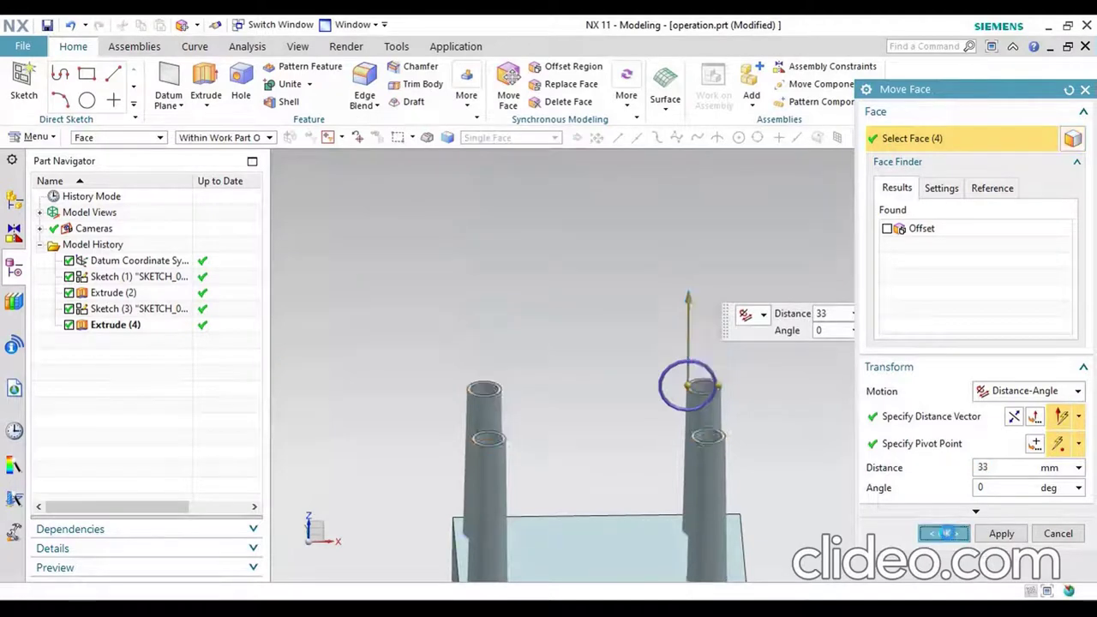
middle_drag(881, 411, 850, 440)
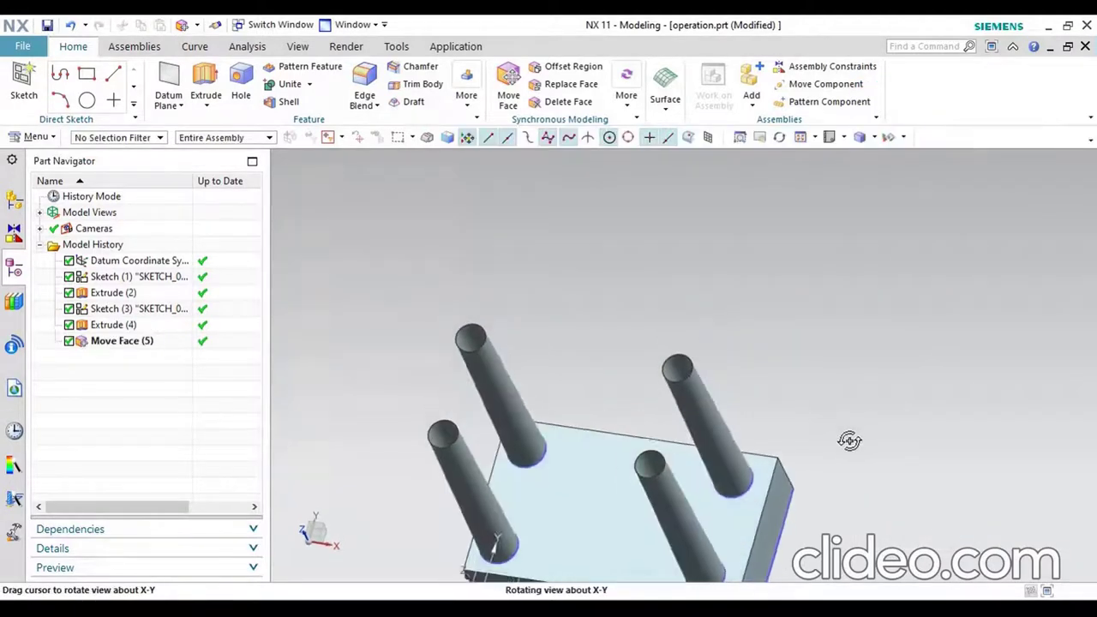
scroll(664, 505, up, 5)
click(715, 392)
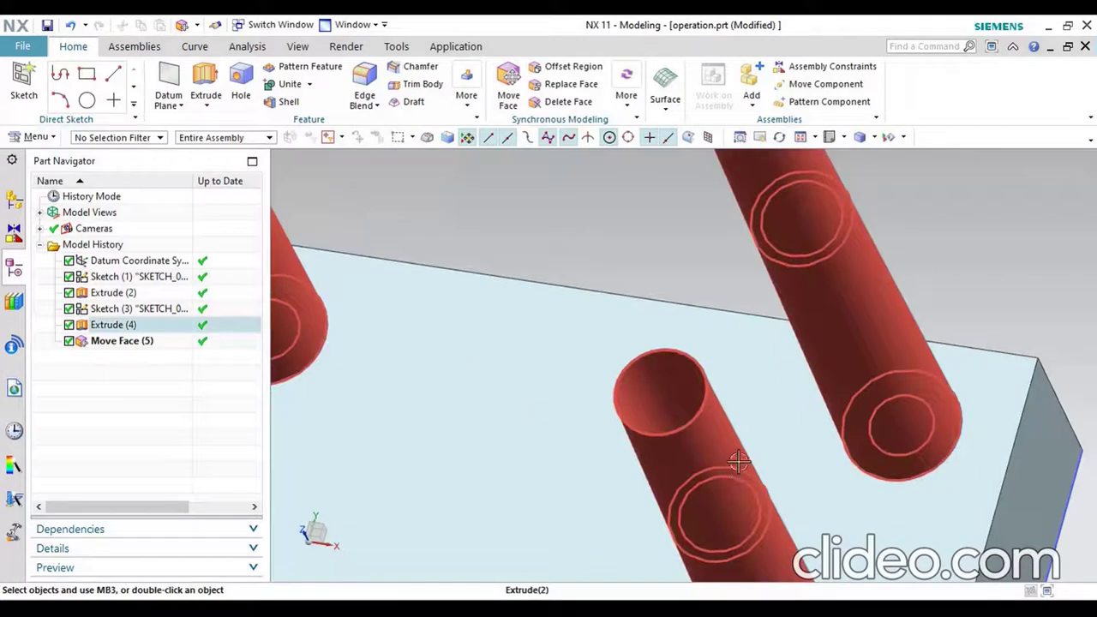
scroll(712, 415, down, 2)
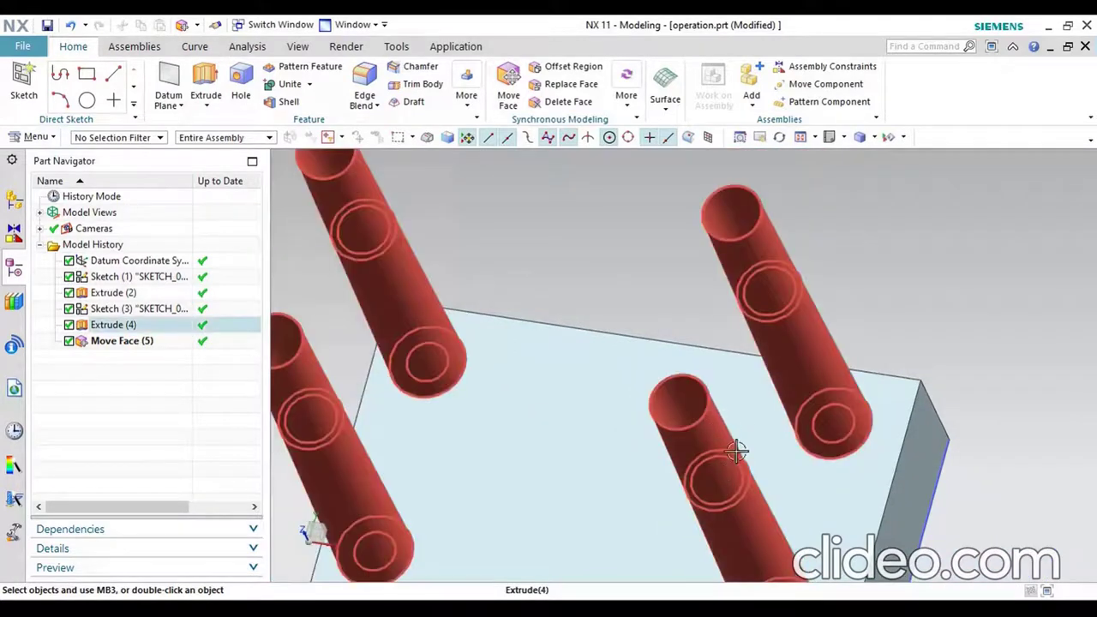
scroll(737, 451, down, 2)
middle_drag(759, 441, 765, 370)
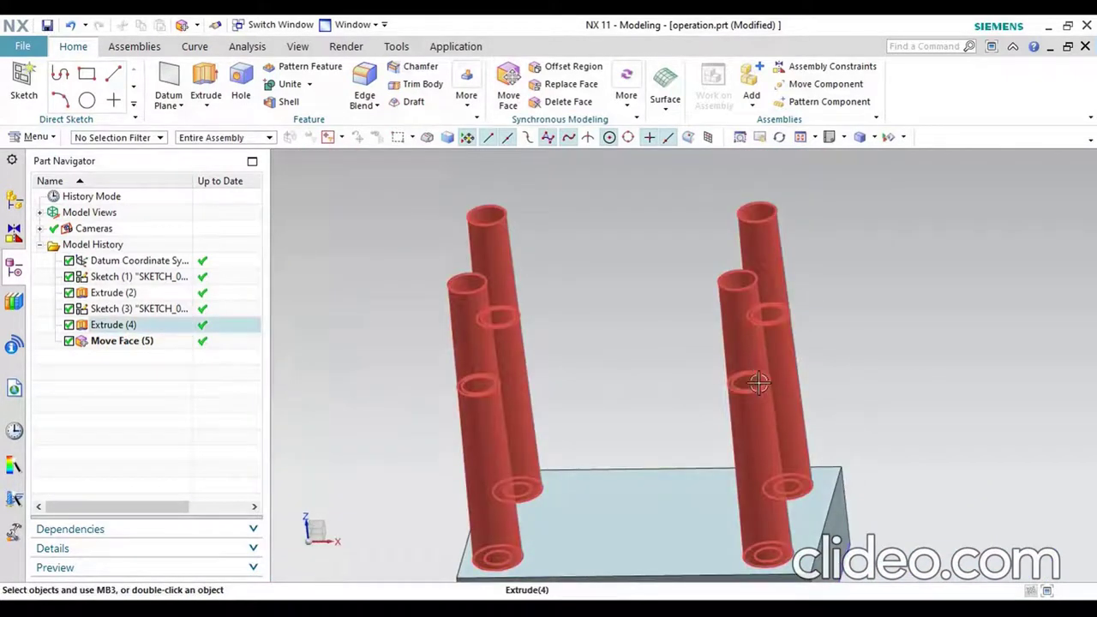
middle_drag(760, 417, 755, 404)
scroll(752, 429, up, 2)
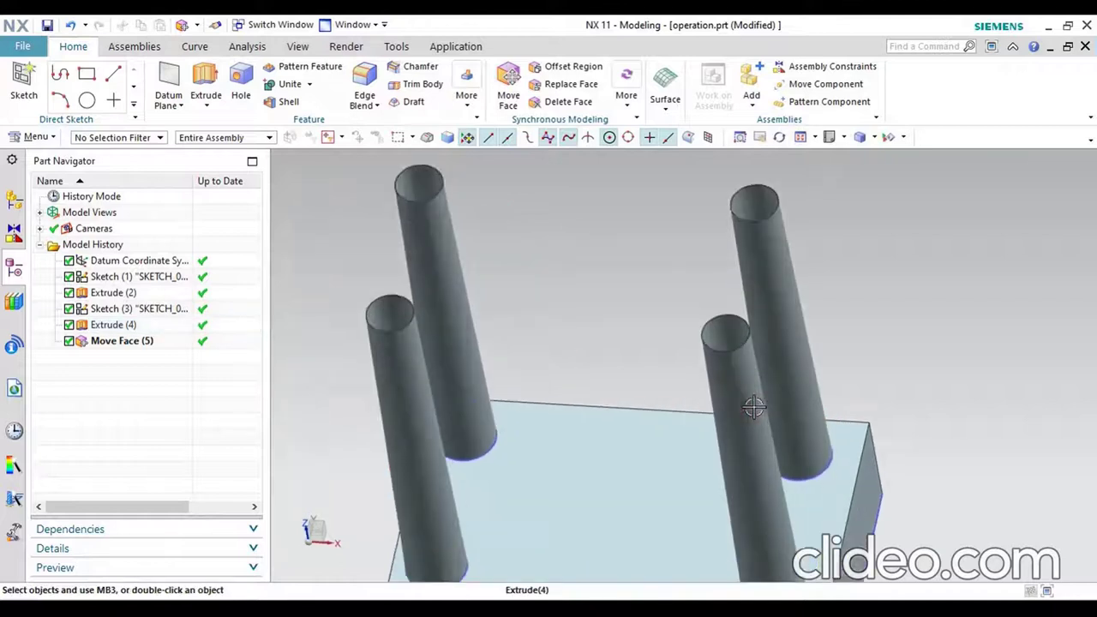
scroll(755, 427, up, 2)
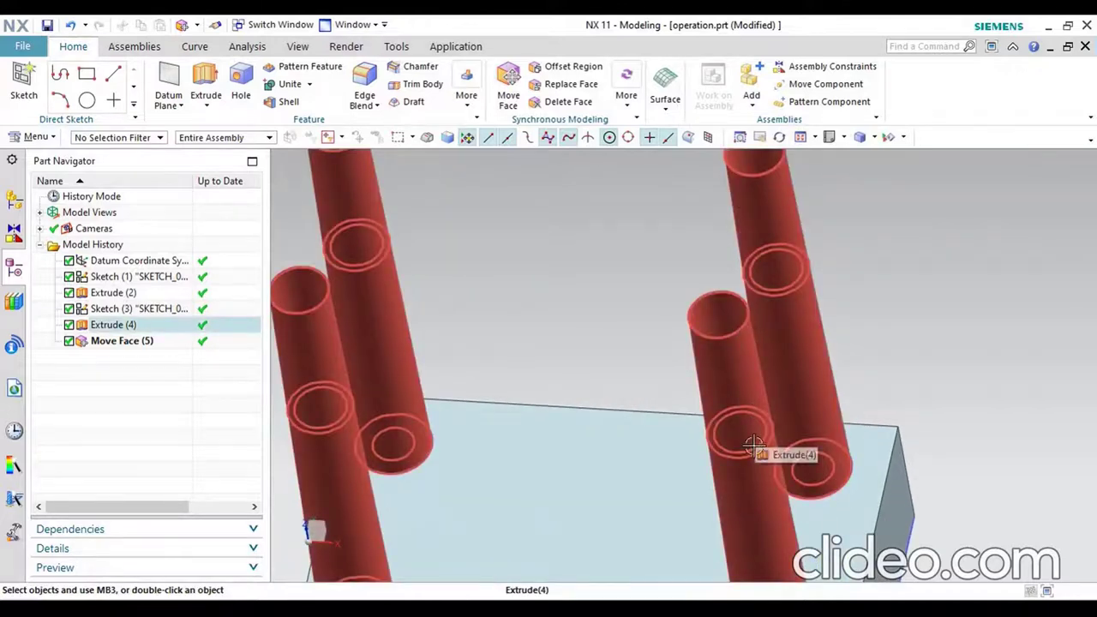
scroll(752, 450, down, 2)
scroll(737, 454, down, 2)
mouse_move(774, 457)
middle_down()
mouse_move(820, 350)
mouse_move(816, 359)
middle_up()
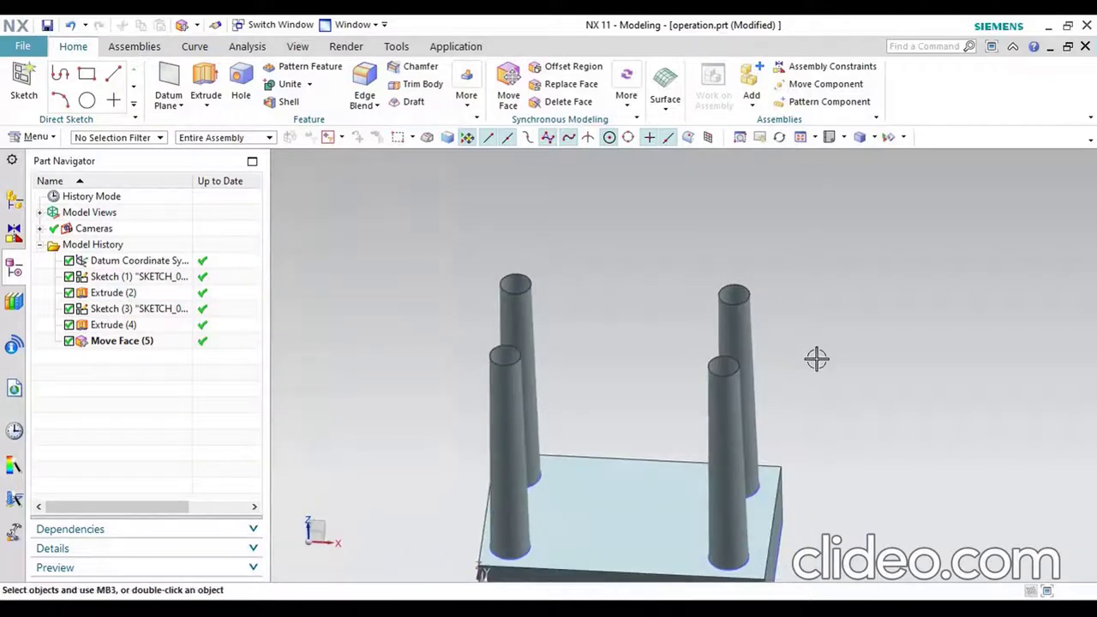
Undo Move Face (5) with Ctrl+Z and clear the selection
key(ctrl+z)
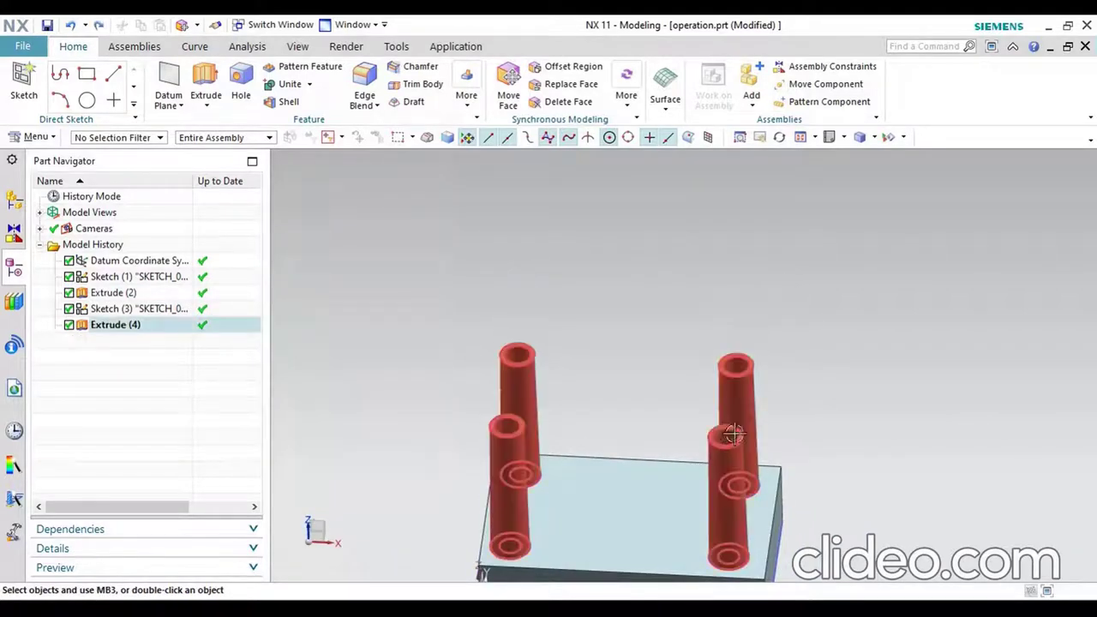
scroll(736, 447, up, 2)
scroll(736, 446, up, 2)
click(736, 446)
key(Escape)
scroll(720, 446, down, 3)
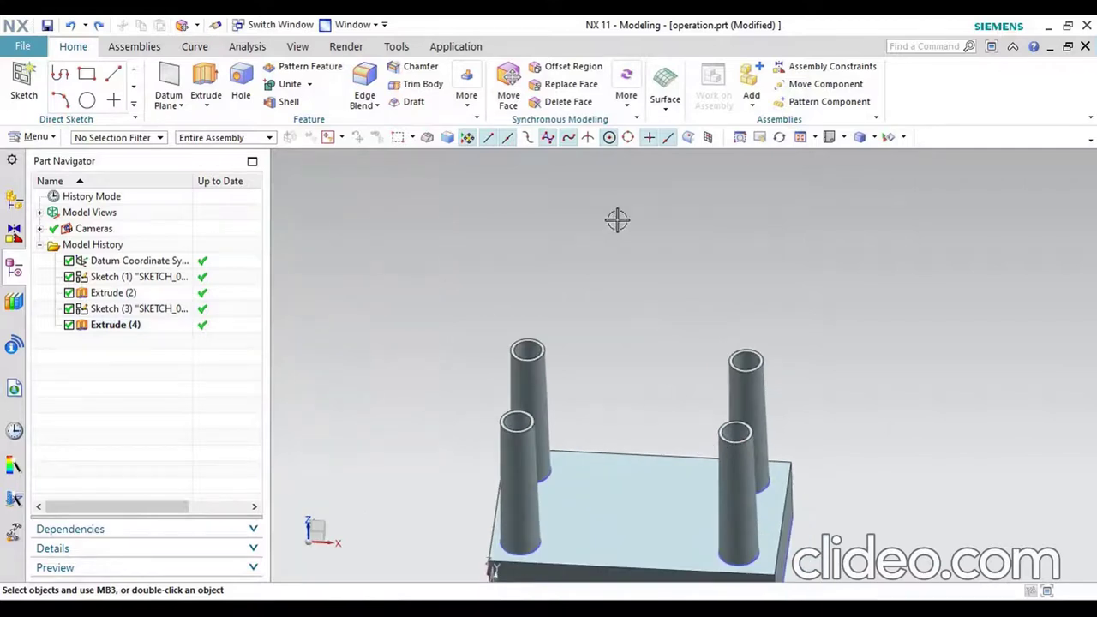
Start Pull Face and select the top rims of all four pillars
click(628, 103)
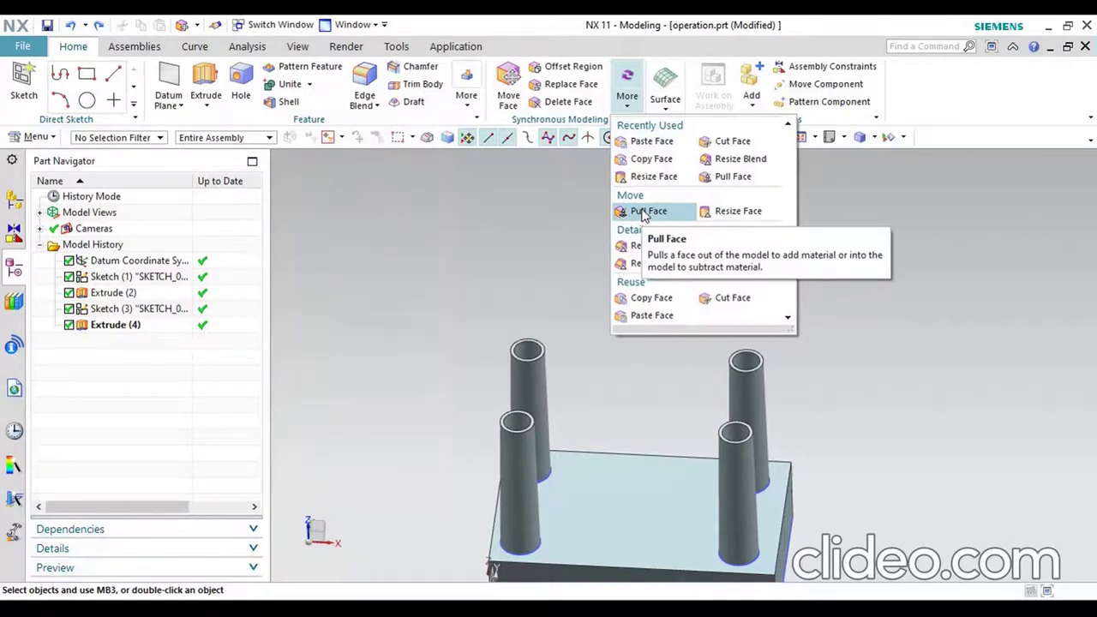
click(644, 212)
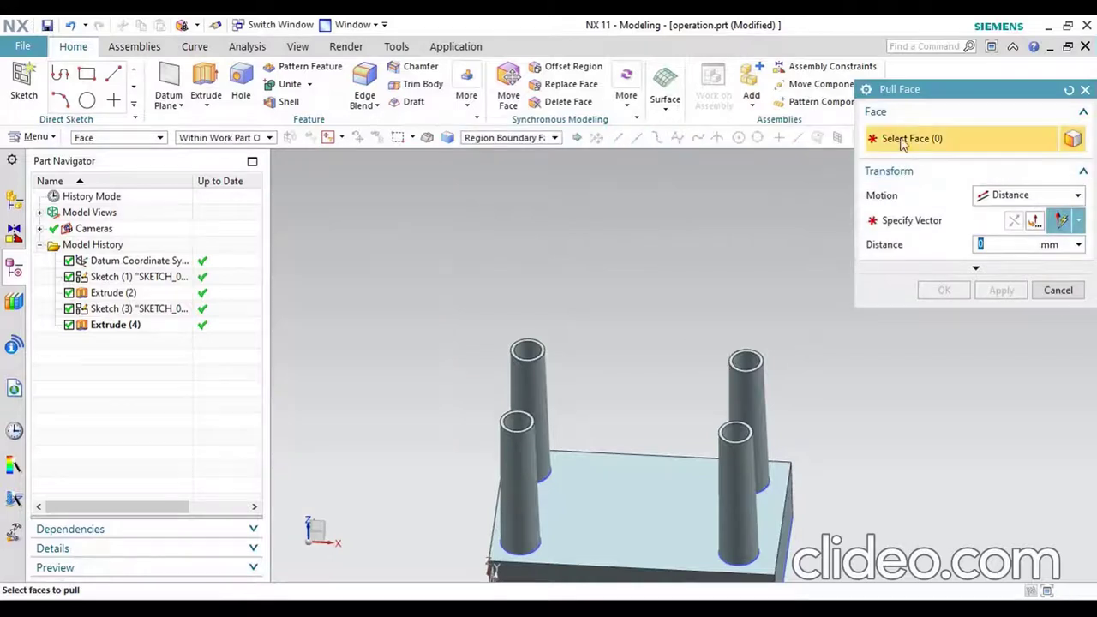
scroll(787, 371, up, 2)
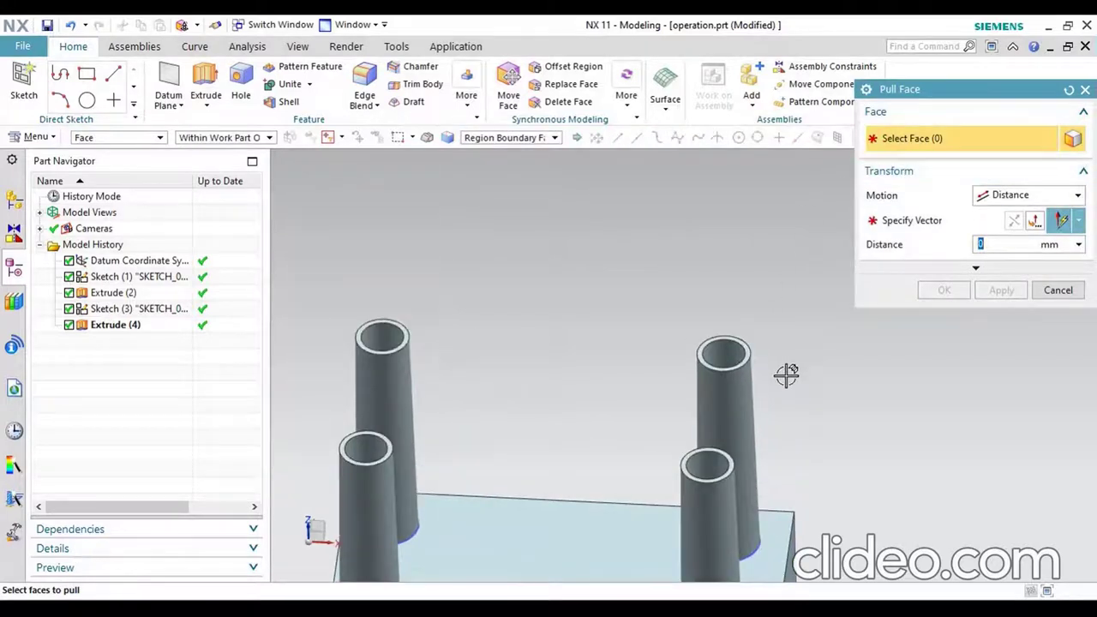
scroll(786, 375, down, 1)
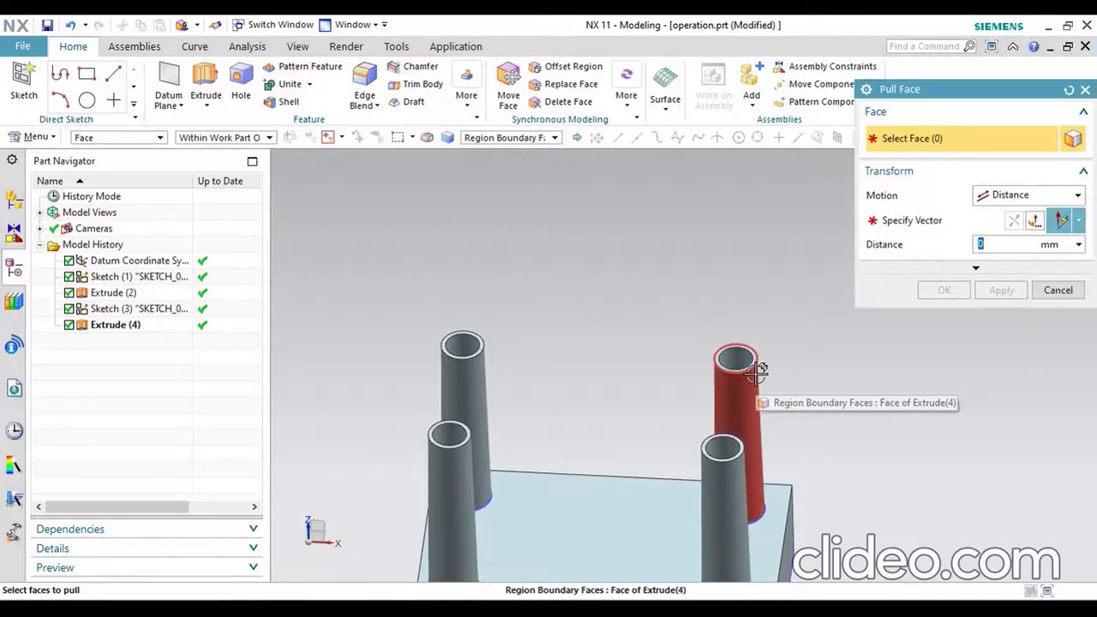
scroll(514, 314, down, 1)
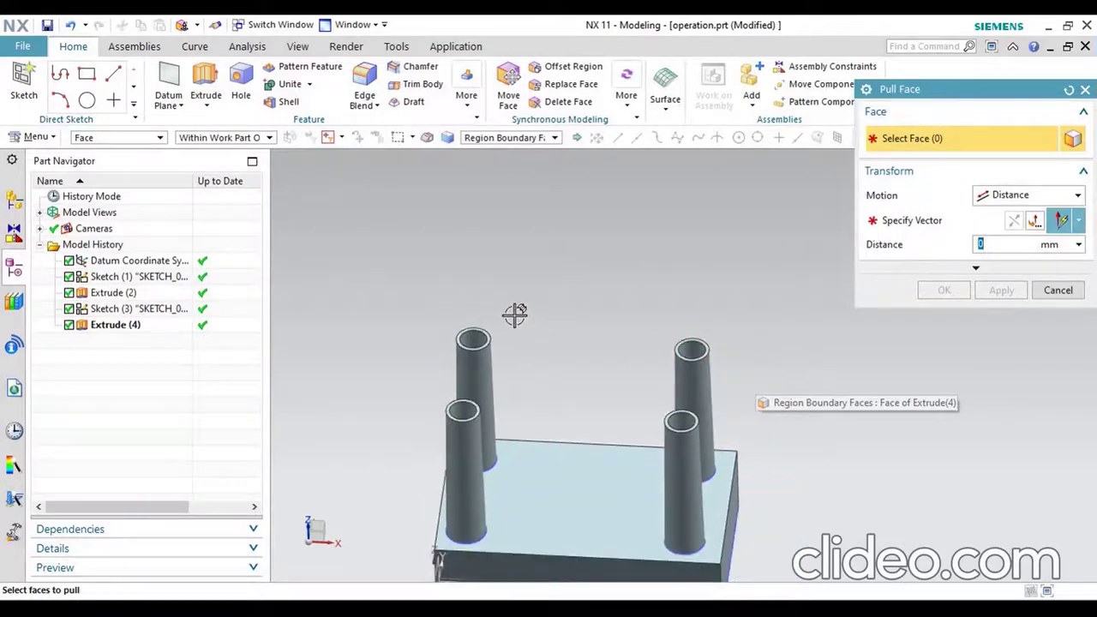
scroll(726, 364, up, 1)
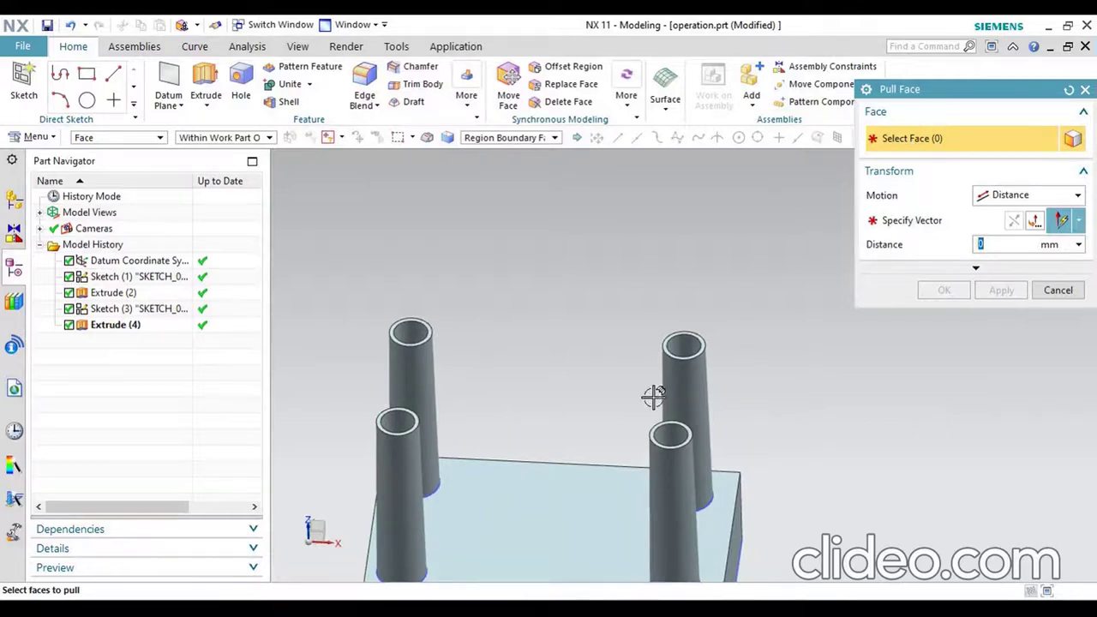
scroll(673, 372, up, 3)
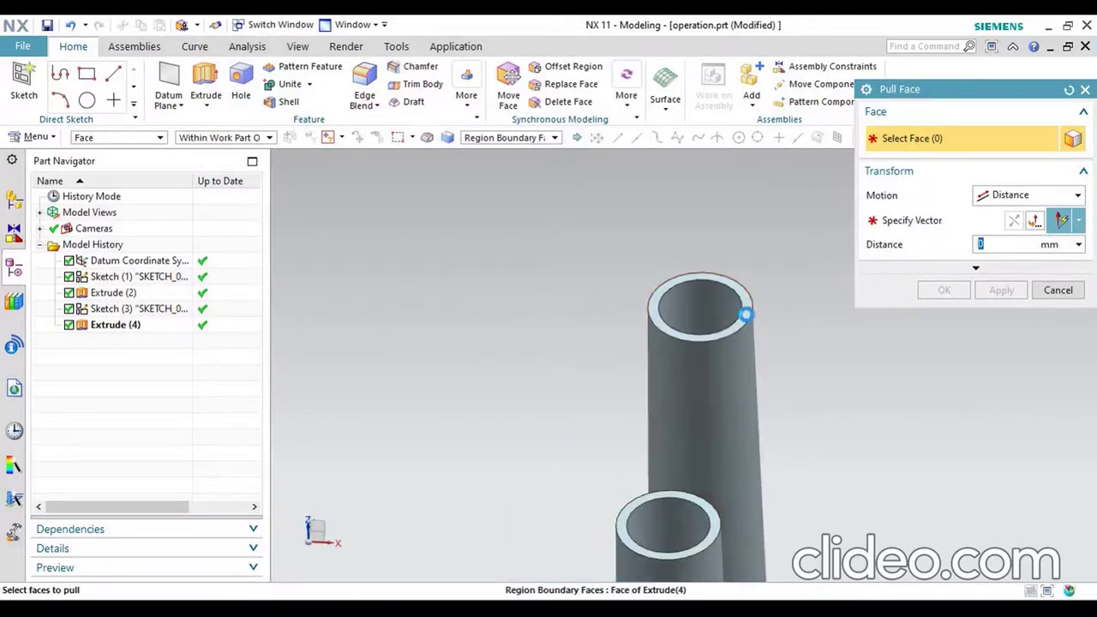
click(746, 315)
click(703, 504)
scroll(854, 472, down, 2)
scroll(523, 400, up, 3)
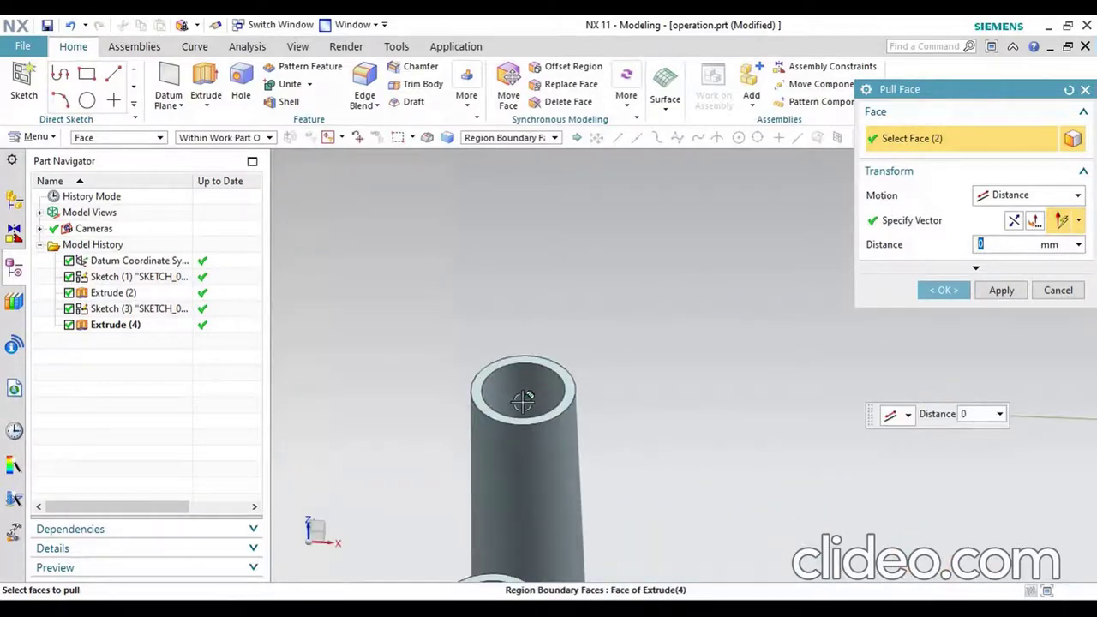
click(523, 400)
scroll(506, 341, down, 2)
scroll(510, 453, up, 3)
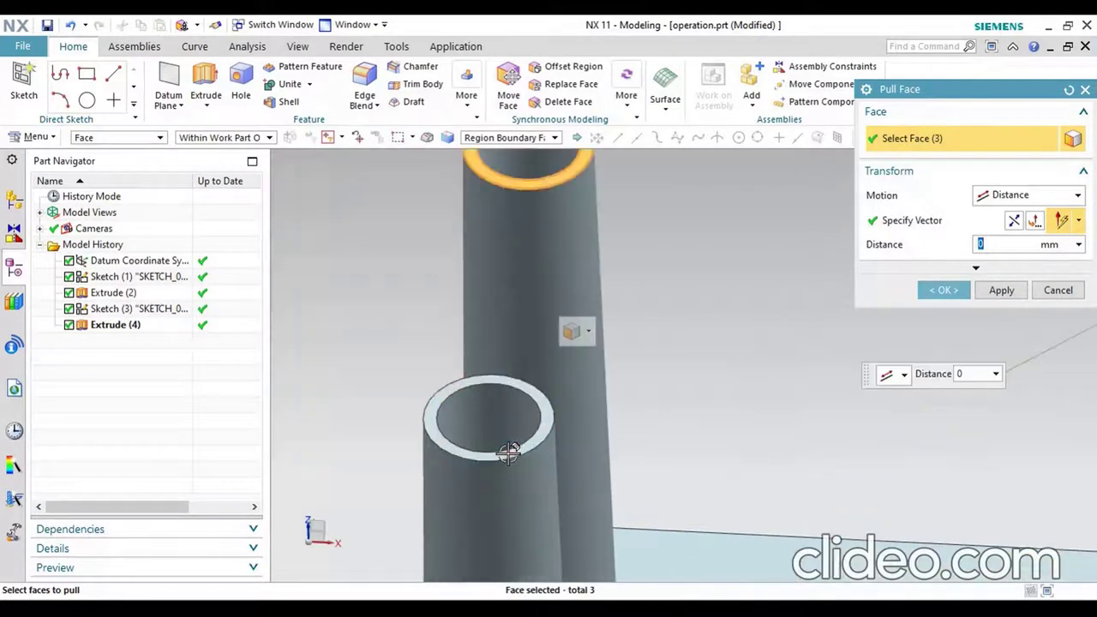
click(509, 453)
scroll(436, 458, down, 2)
scroll(608, 441, up, 2)
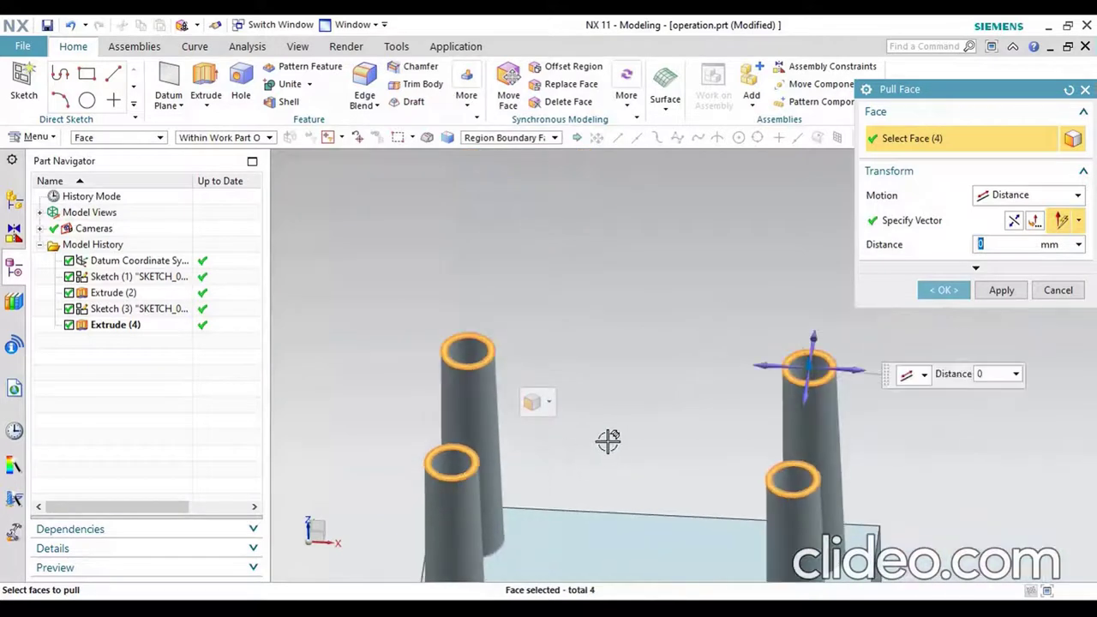
scroll(585, 434, down, 2)
scroll(815, 409, up, 2)
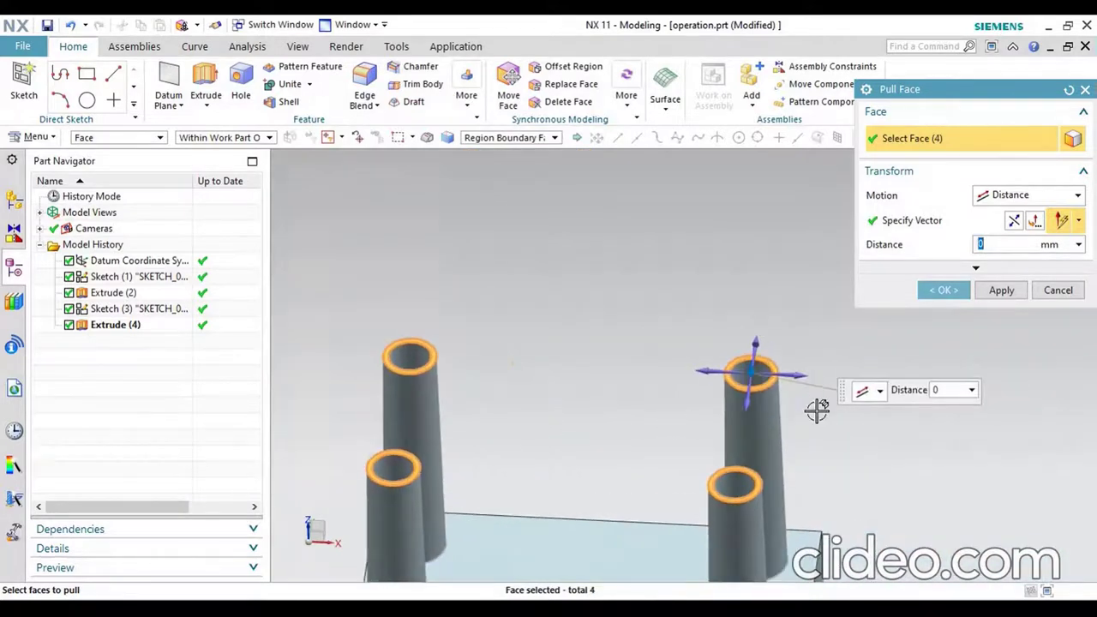
Pull the four selected pillar rims upward by 25 mm and apply it
drag(753, 391, 742, 182)
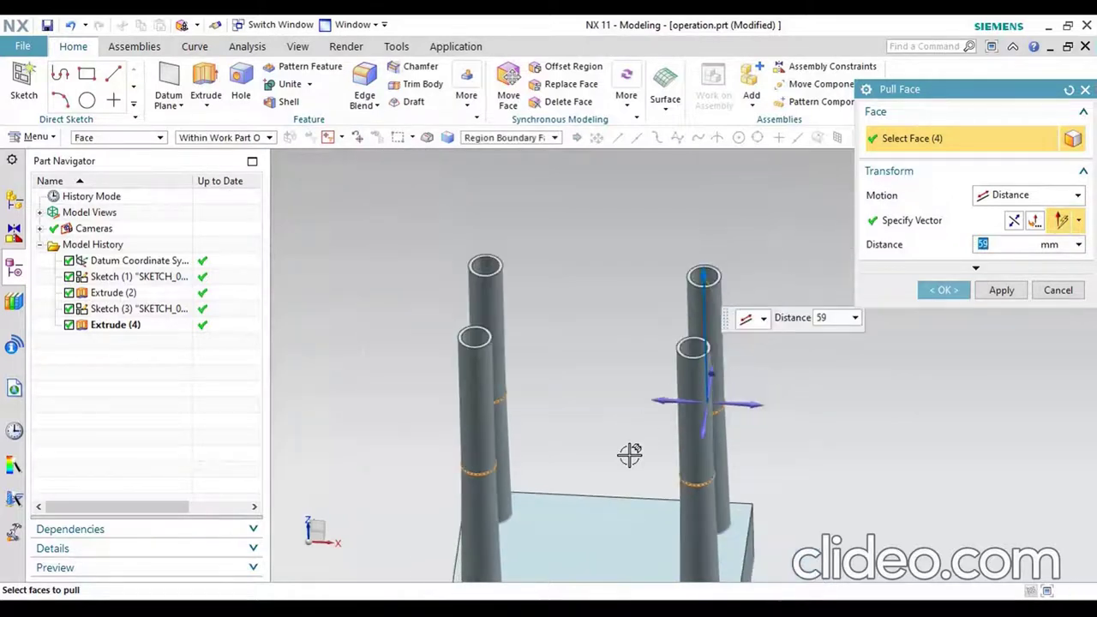
scroll(643, 420, down, 3)
mouse_move(687, 313)
mouse_down()
mouse_move(666, 212)
mouse_move(657, 257)
mouse_up()
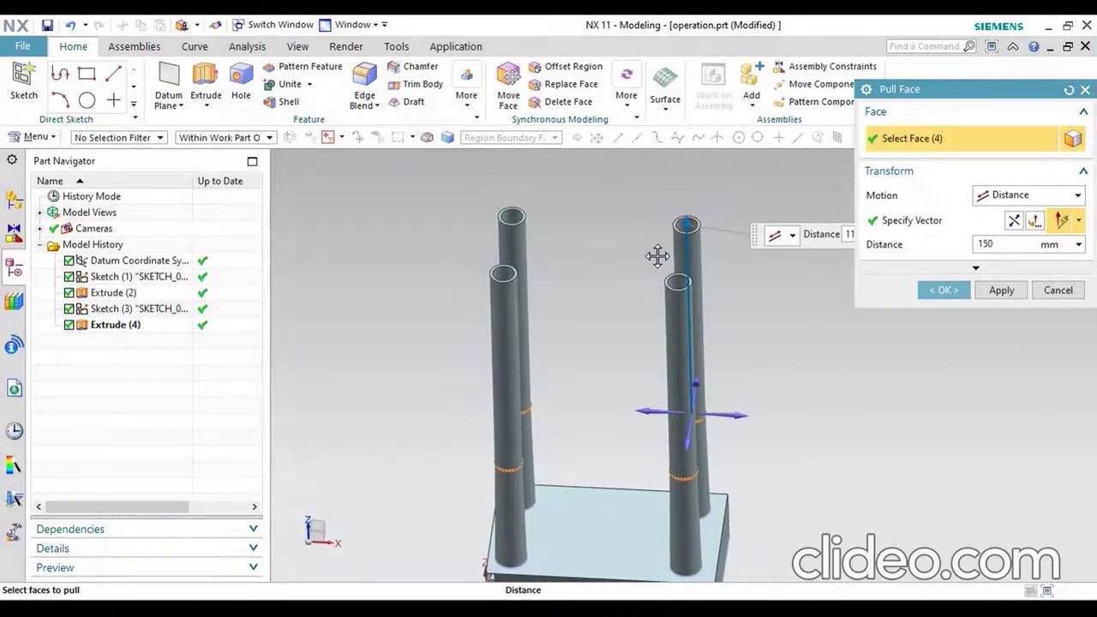
scroll(584, 292, up, 3)
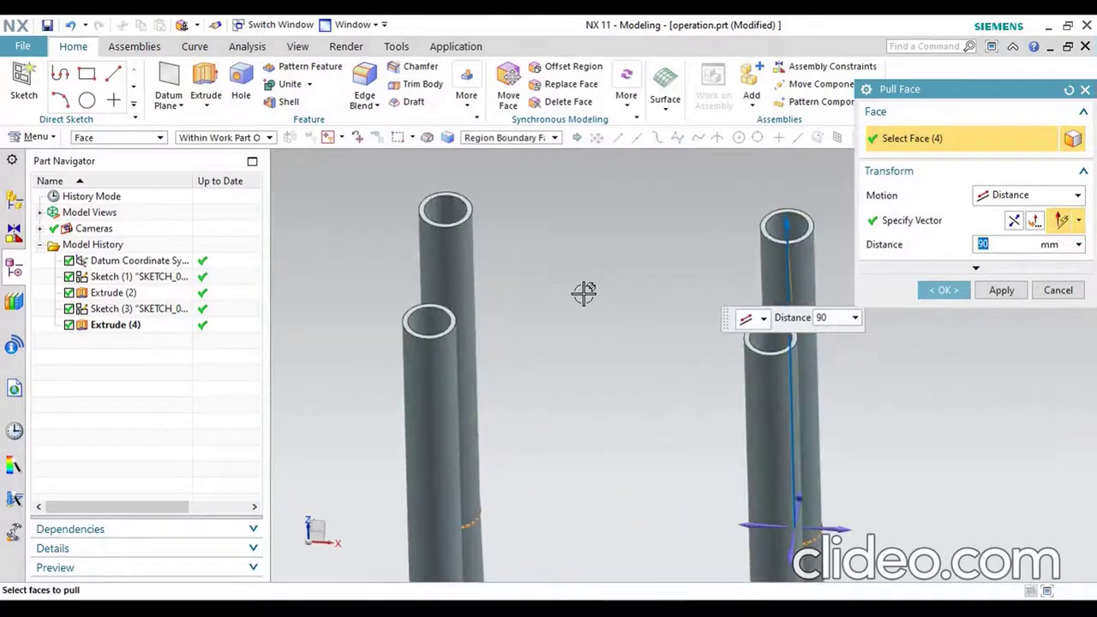
scroll(584, 292, down, 2)
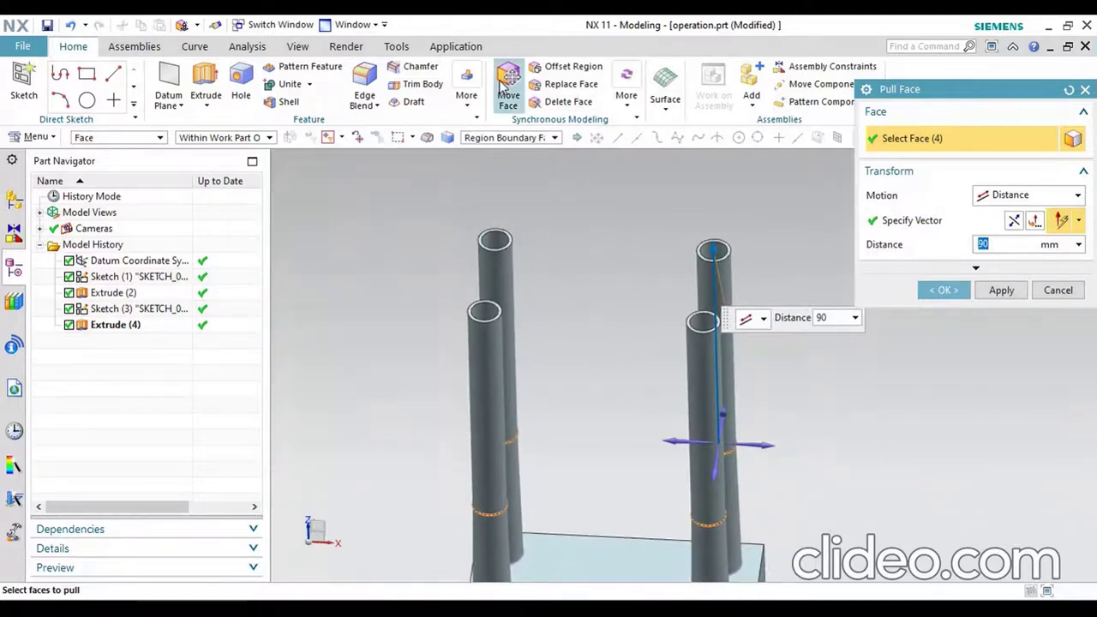
drag(714, 249, 711, 387)
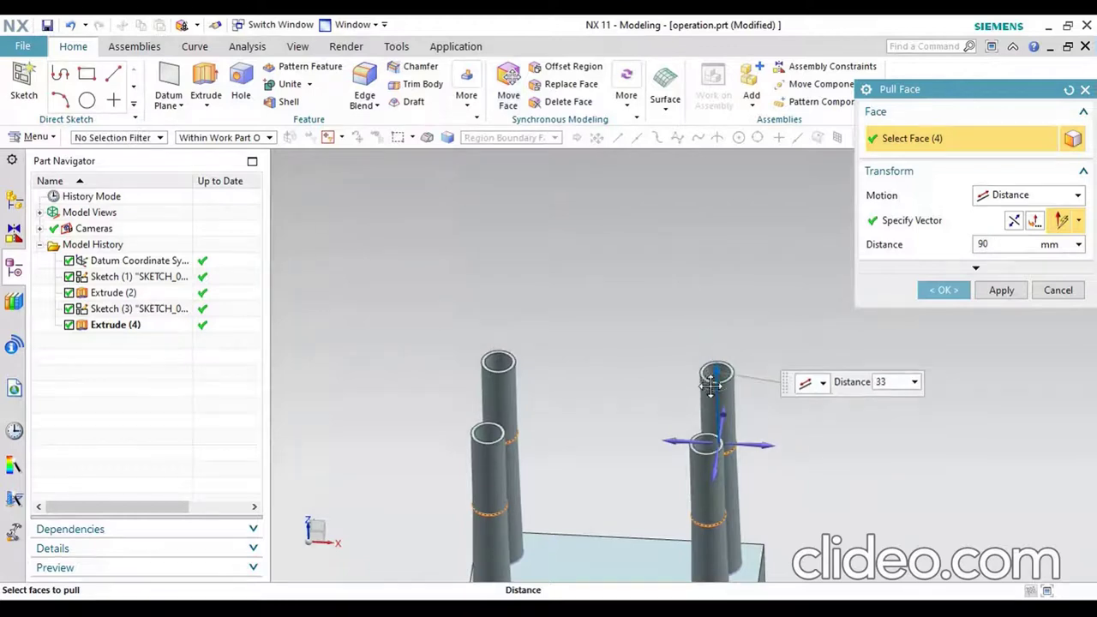
mouse_move(647, 295)
middle_down()
mouse_move(647, 338)
mouse_move(642, 291)
mouse_move(654, 277)
mouse_move(620, 333)
middle_up()
scroll(620, 334, up, 2)
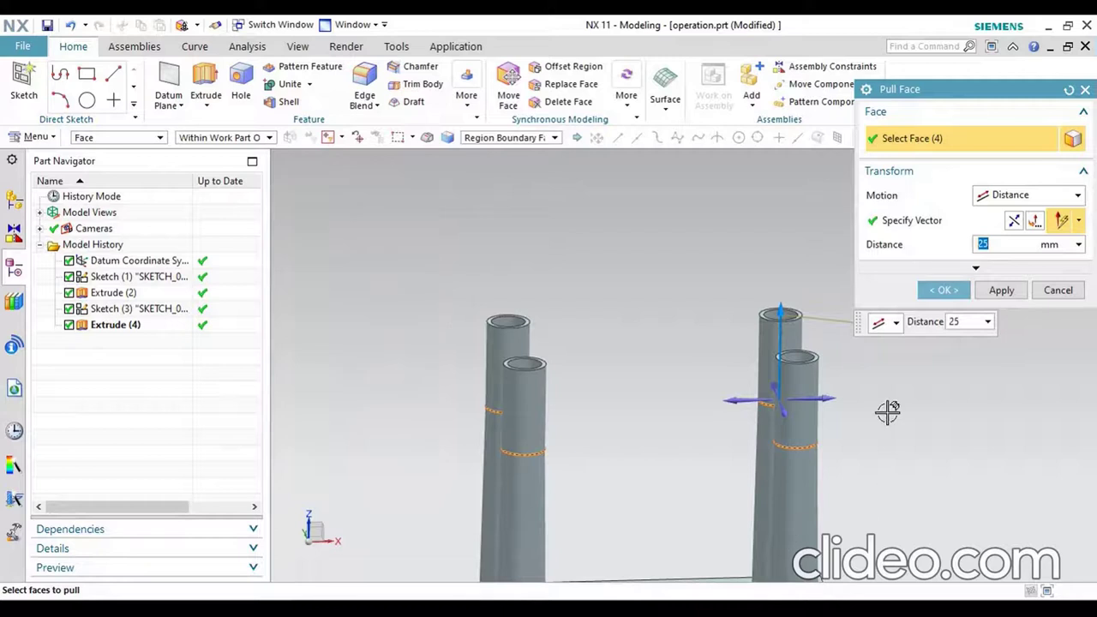
mouse_move(679, 343)
middle_down()
mouse_move(642, 346)
mouse_move(615, 318)
mouse_move(625, 343)
middle_up()
click(950, 290)
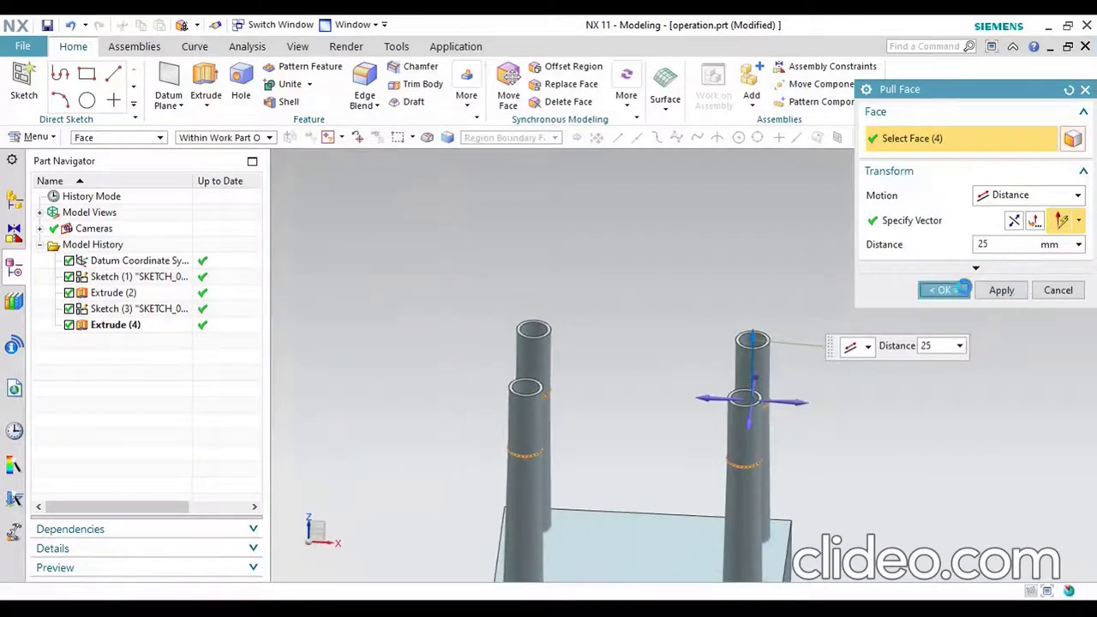
scroll(784, 463, up, 3)
scroll(782, 437, down, 4)
scroll(776, 439, up, 4)
scroll(739, 346, down, 2)
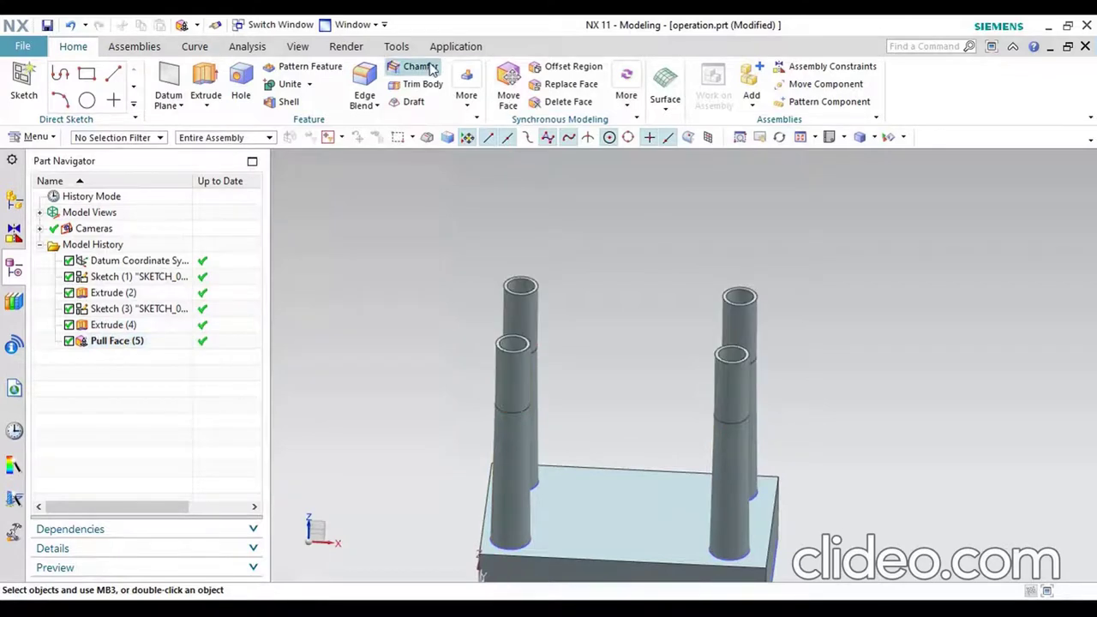
Start Move Face and select the pillars' inner and top ring faces
click(506, 94)
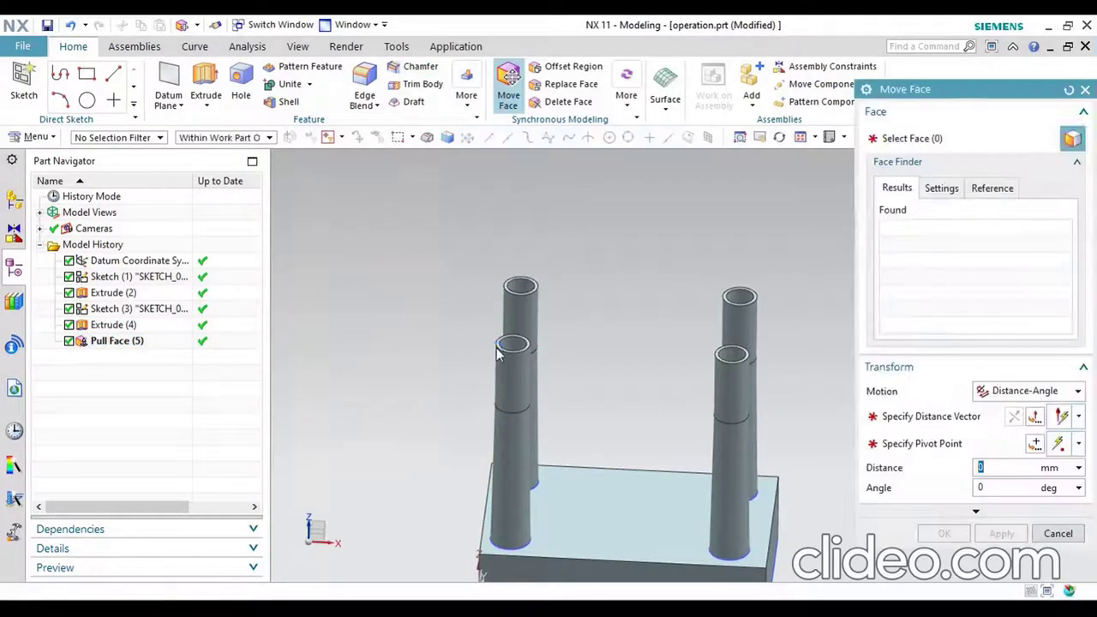
scroll(745, 295, up, 3)
scroll(747, 343, up, 2)
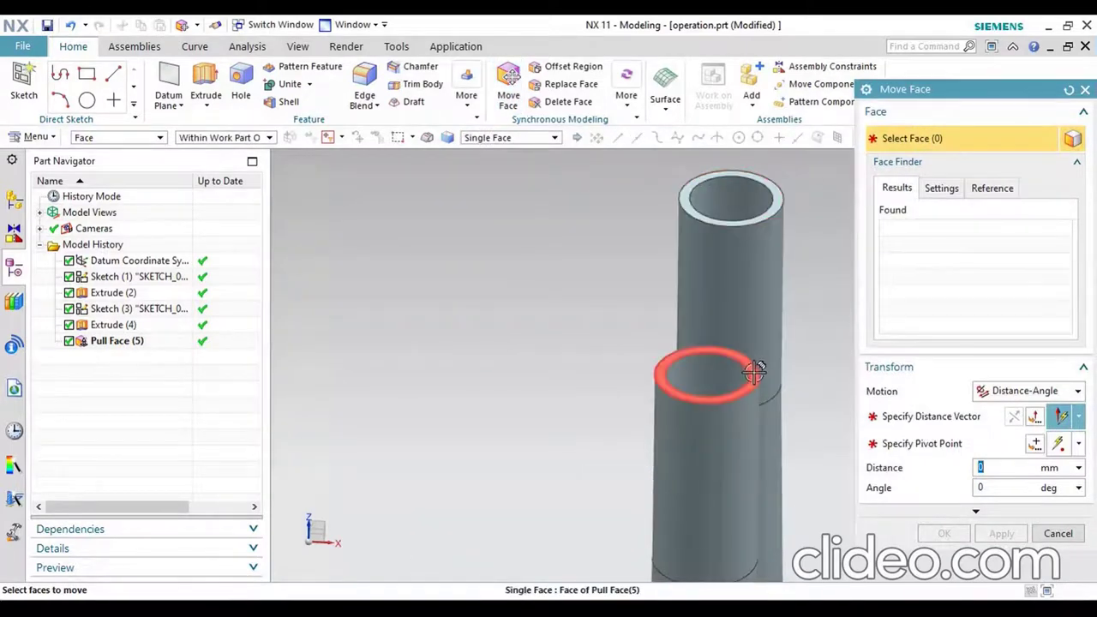
click(748, 373)
click(784, 193)
scroll(785, 196, down, 3)
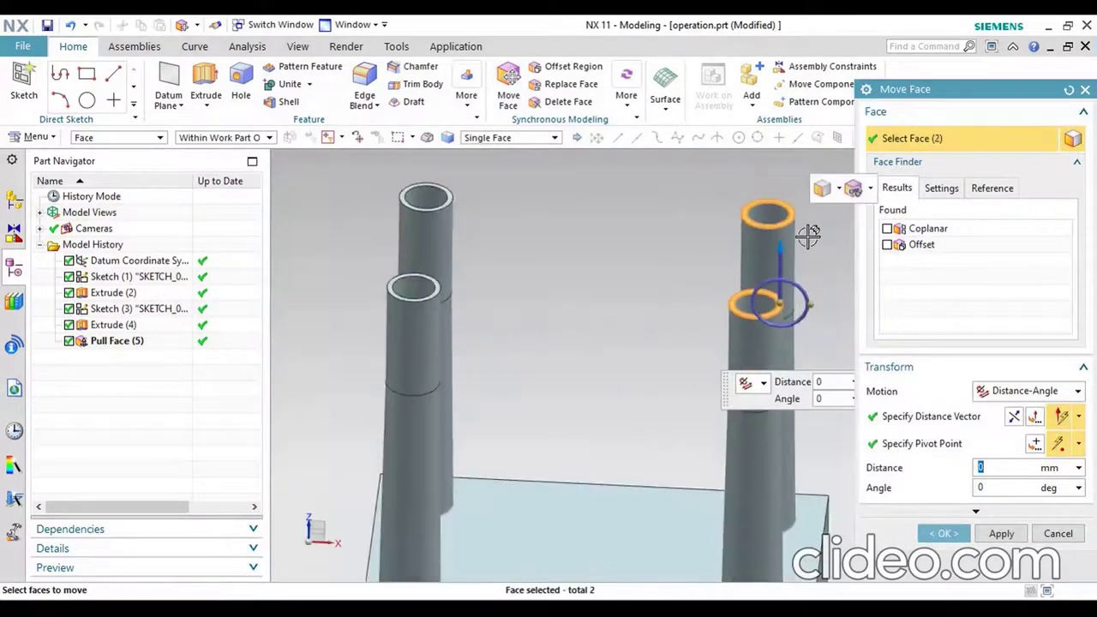
scroll(520, 204, up, 3)
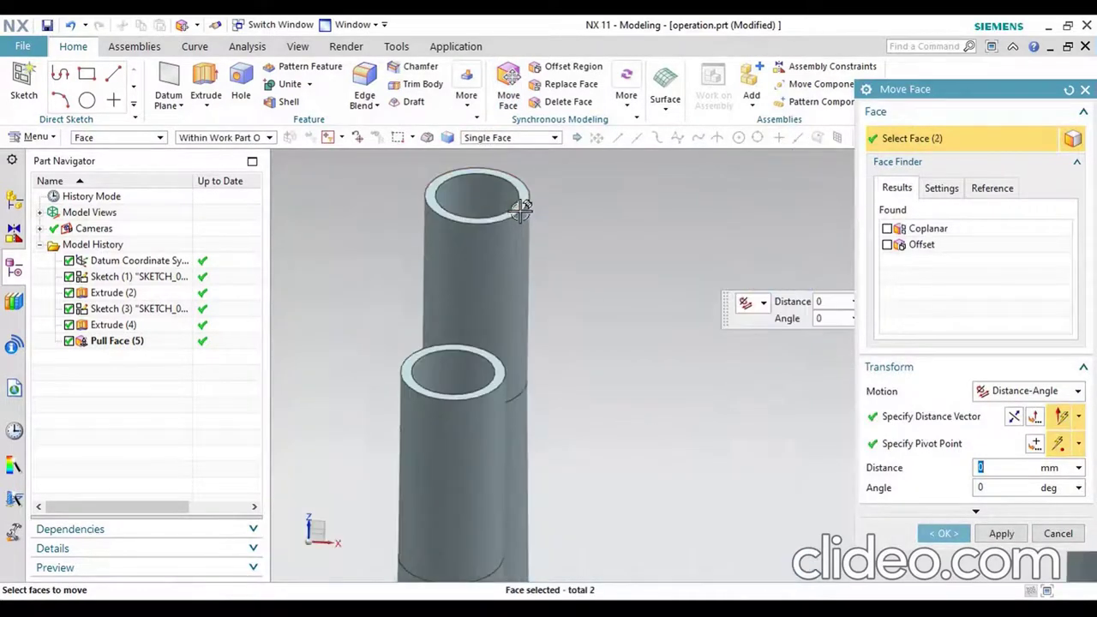
click(495, 368)
scroll(498, 360, down, 2)
scroll(630, 360, down, 2)
Drag the selected rings upward to an 80 mm distance and toggle the Offset face finder on and off
mouse_move(677, 326)
mouse_down()
mouse_move(701, 140)
mouse_move(692, 236)
mouse_up()
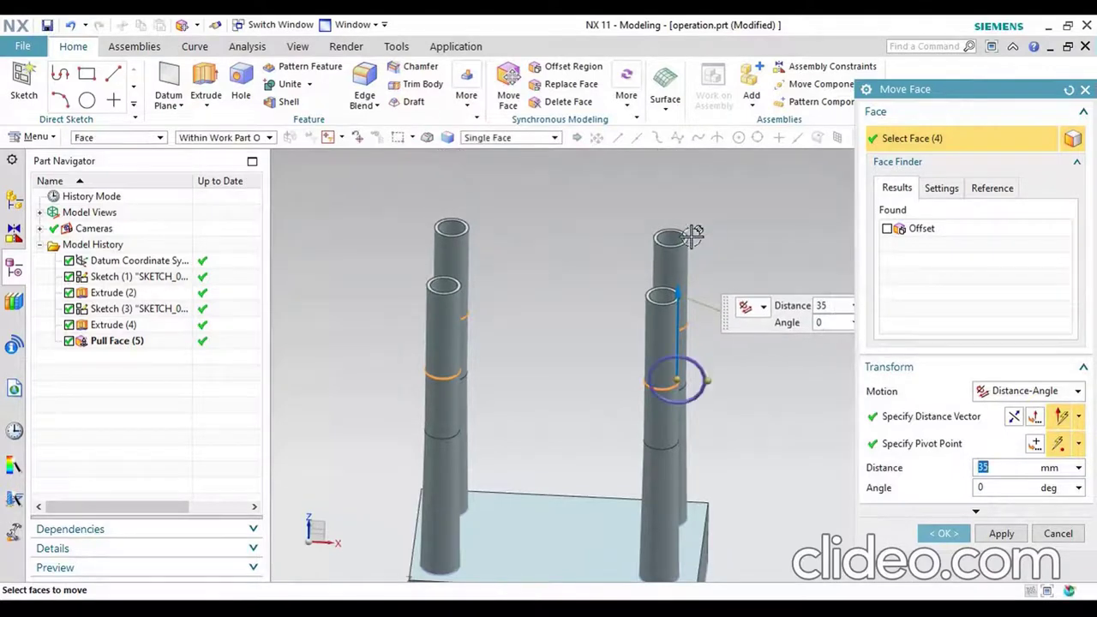
scroll(633, 369, down, 2)
mouse_move(657, 332)
mouse_down()
mouse_move(665, 197)
mouse_move(661, 276)
mouse_up()
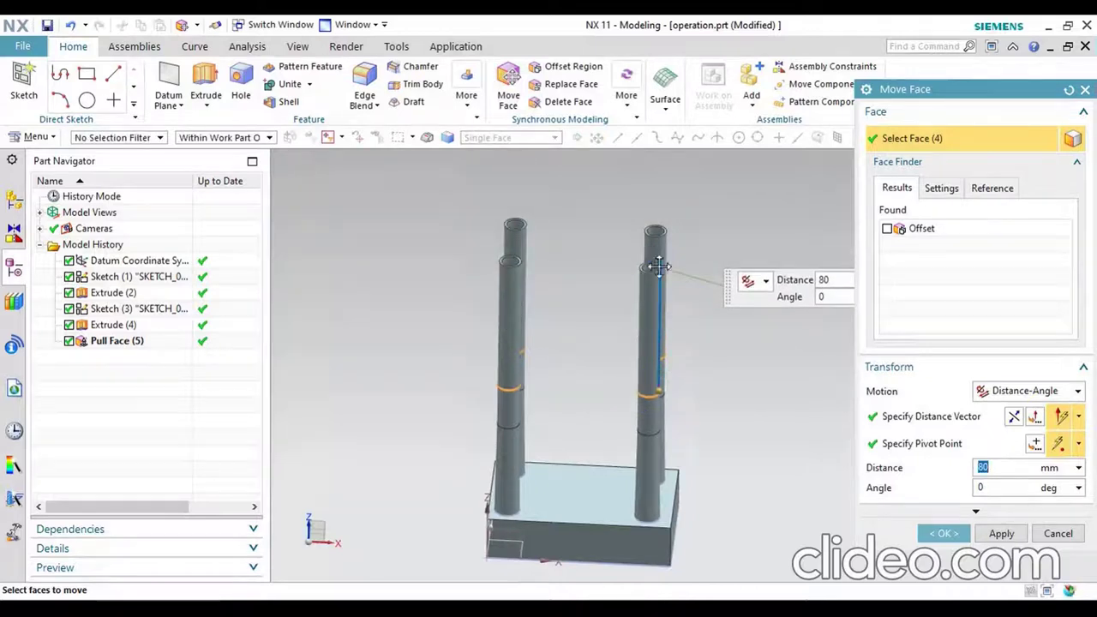
scroll(660, 276, up, 4)
scroll(663, 278, down, 2)
scroll(662, 279, down, 2)
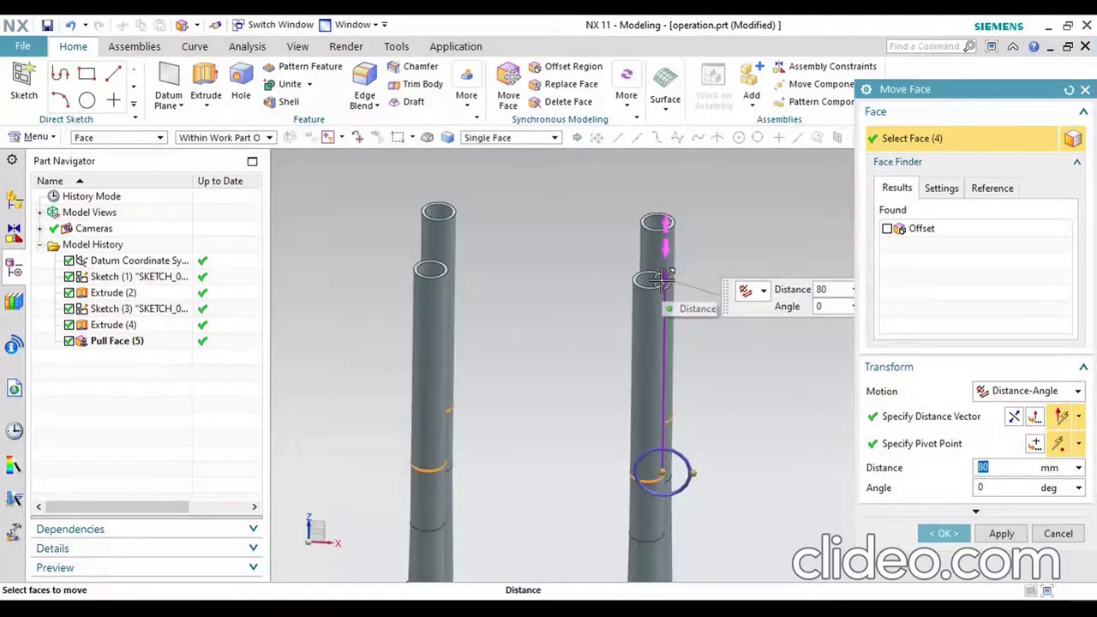
click(888, 228)
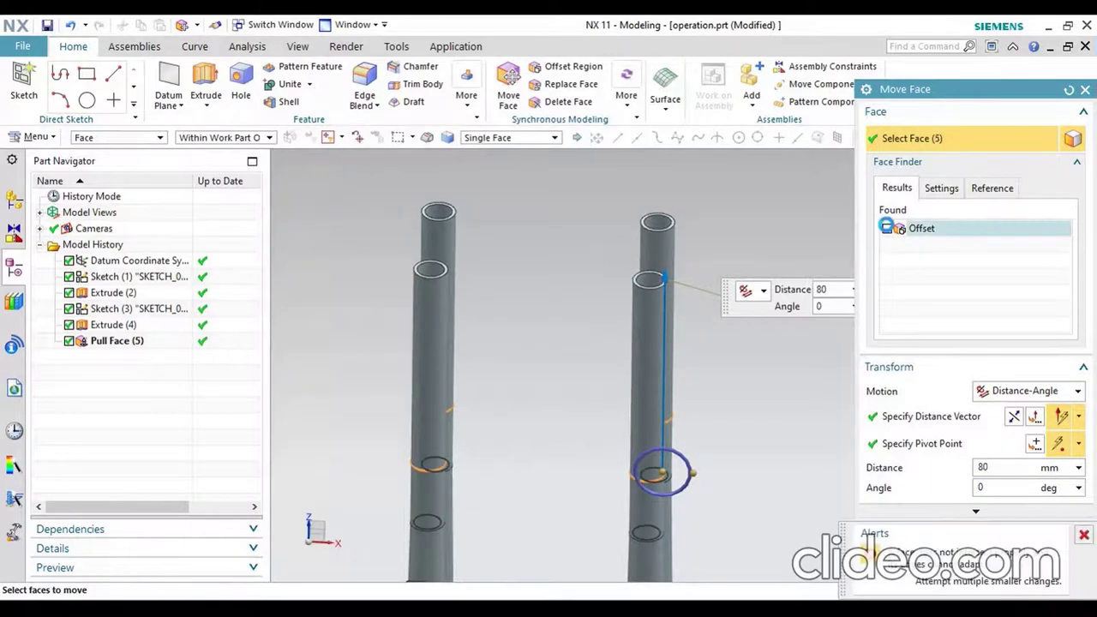
click(888, 229)
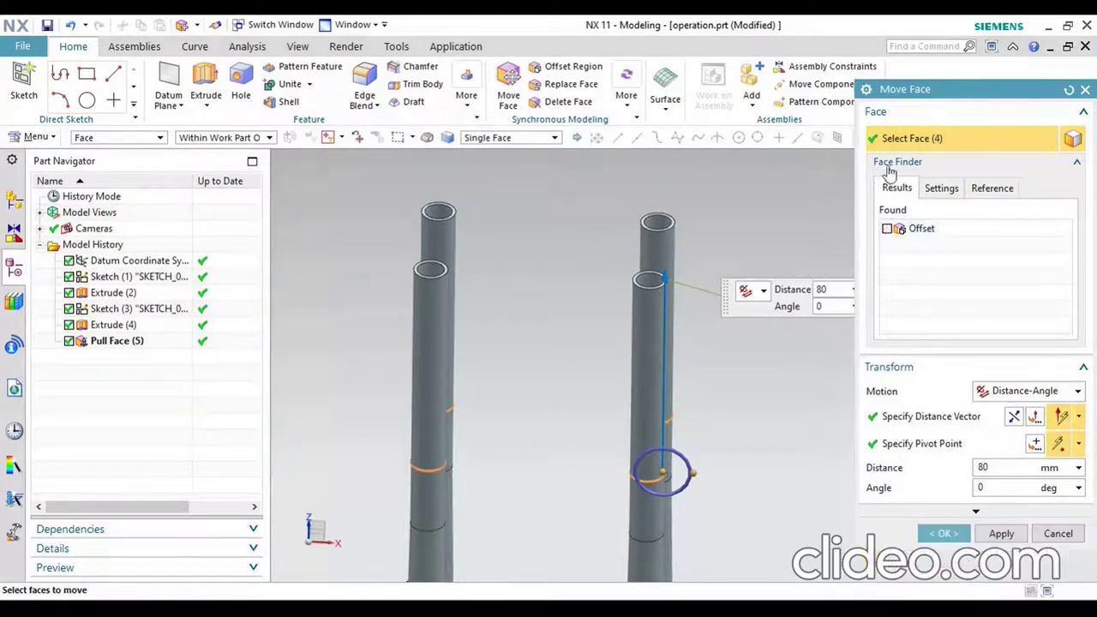
Close the Move Face dialog and orbit the model so the posts stand upright
click(1058, 534)
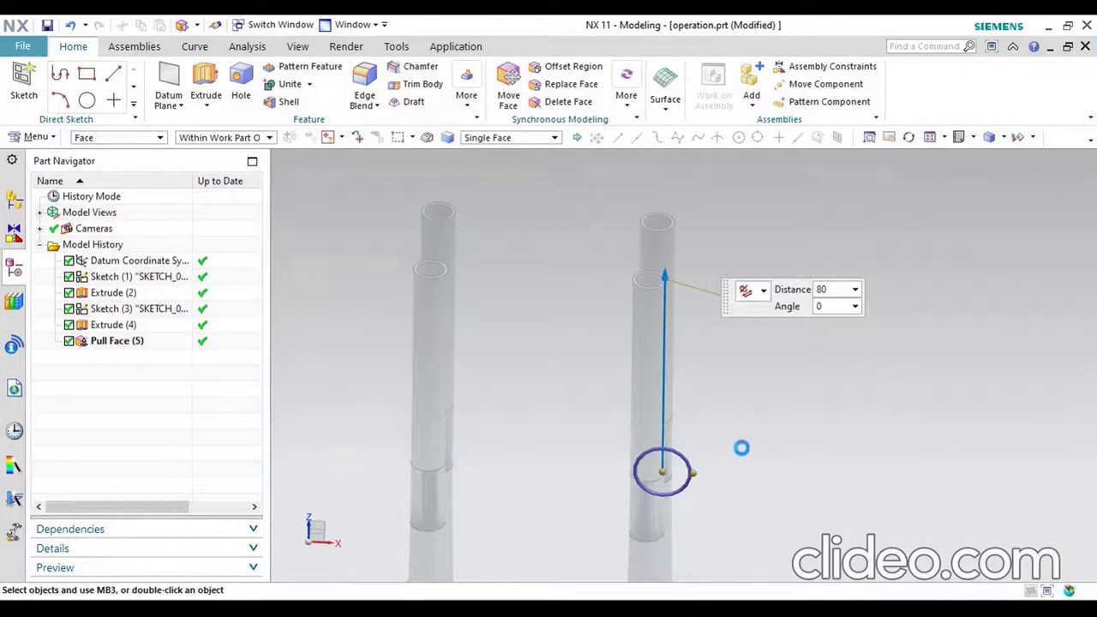
scroll(617, 345, down, 2)
scroll(646, 352, down, 3)
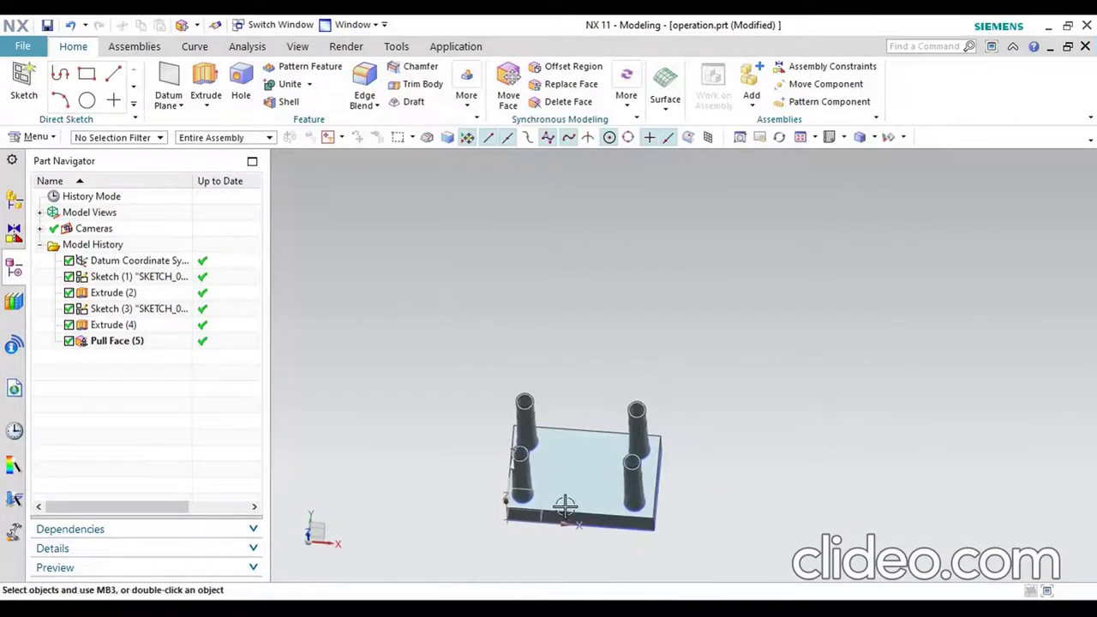
scroll(661, 453, up, 5)
scroll(606, 455, down, 5)
mouse_move(605, 455)
middle_down()
mouse_move(700, 369)
mouse_move(637, 372)
middle_up()
scroll(489, 311, up, 3)
scroll(482, 316, down, 3)
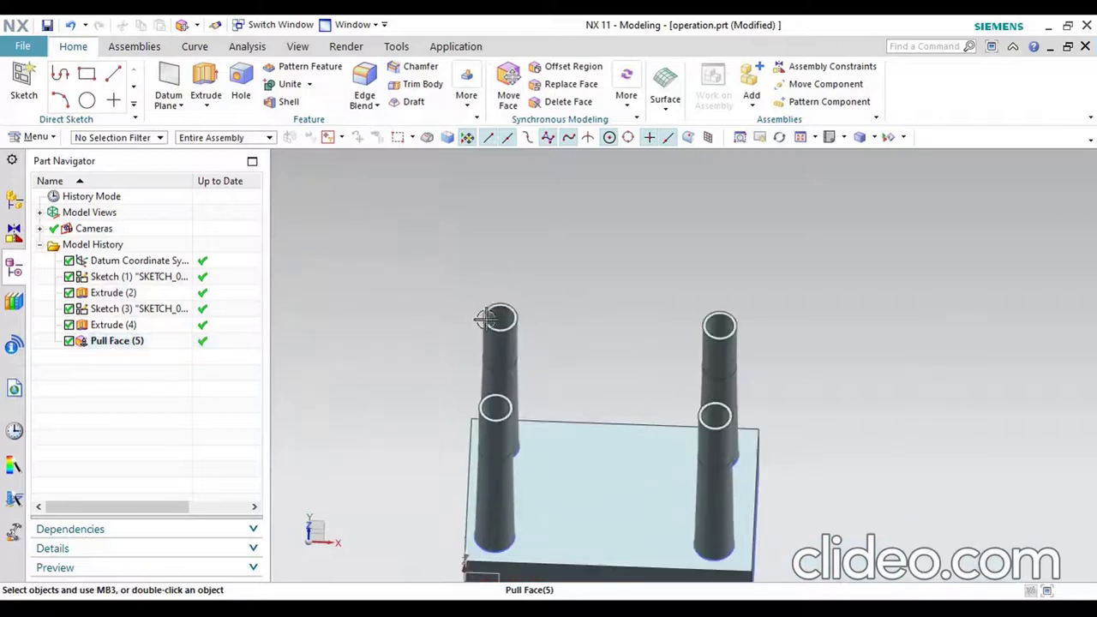
Turn the model so the plate sits on top like a table and open the More gallery
mouse_move(574, 300)
middle_down()
mouse_move(549, 429)
mouse_move(572, 397)
mouse_move(583, 445)
middle_up()
scroll(604, 384, down, 2)
middle_drag(605, 383, 610, 371)
scroll(595, 318, up, 2)
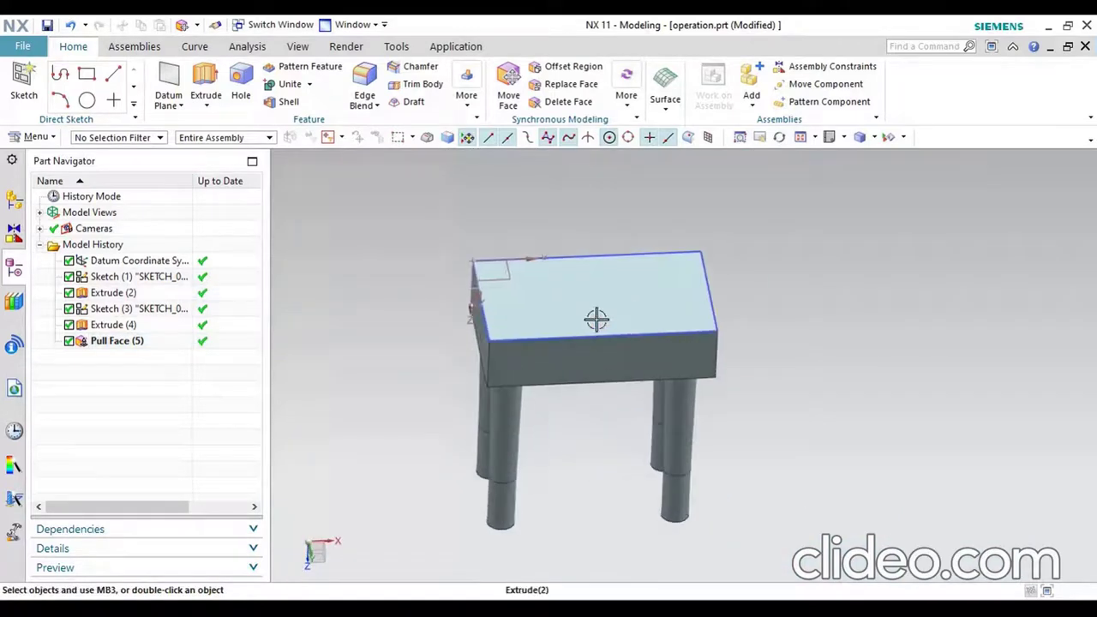
scroll(595, 318, up, 1)
click(628, 105)
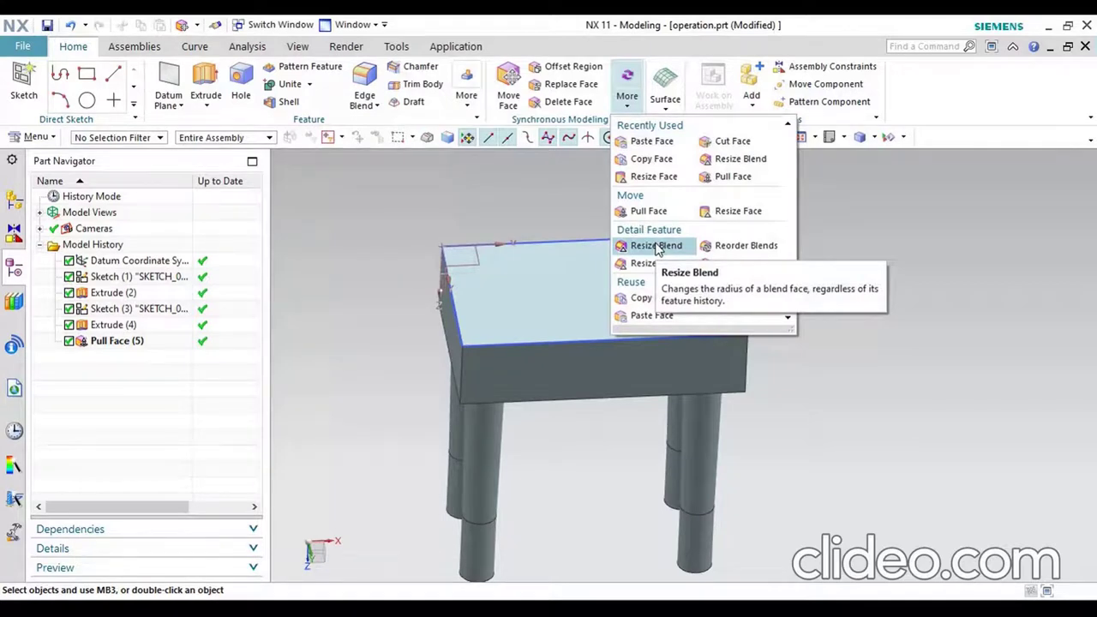
Blend the plate's front, right, back and left top edges with a 5 mm radius
scroll(564, 454, down, 1)
scroll(561, 455, down, 1)
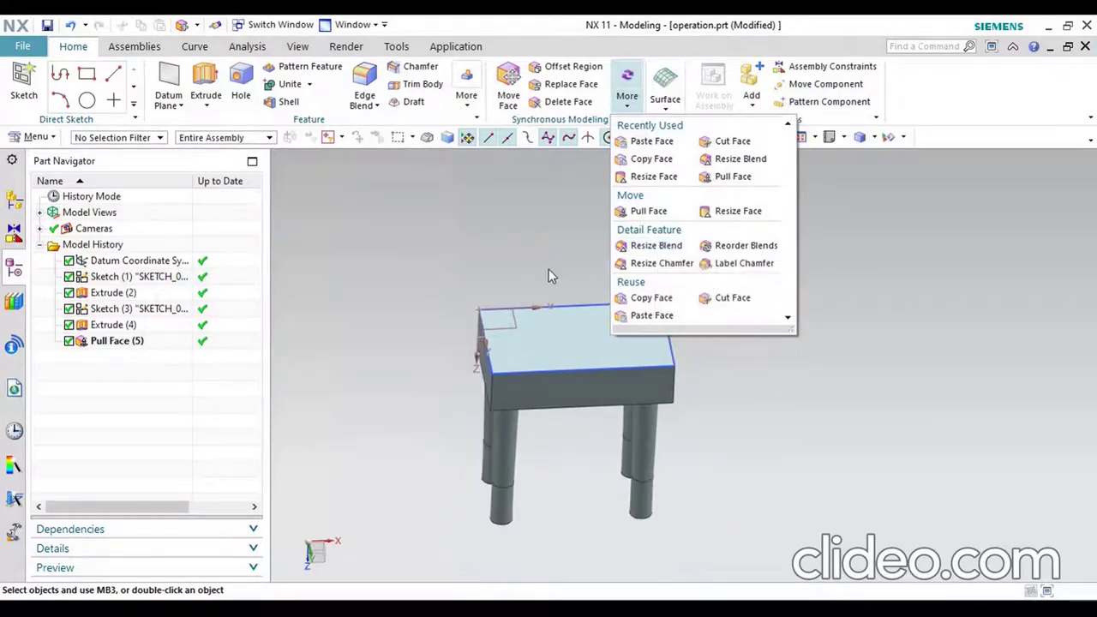
scroll(548, 273, up, 2)
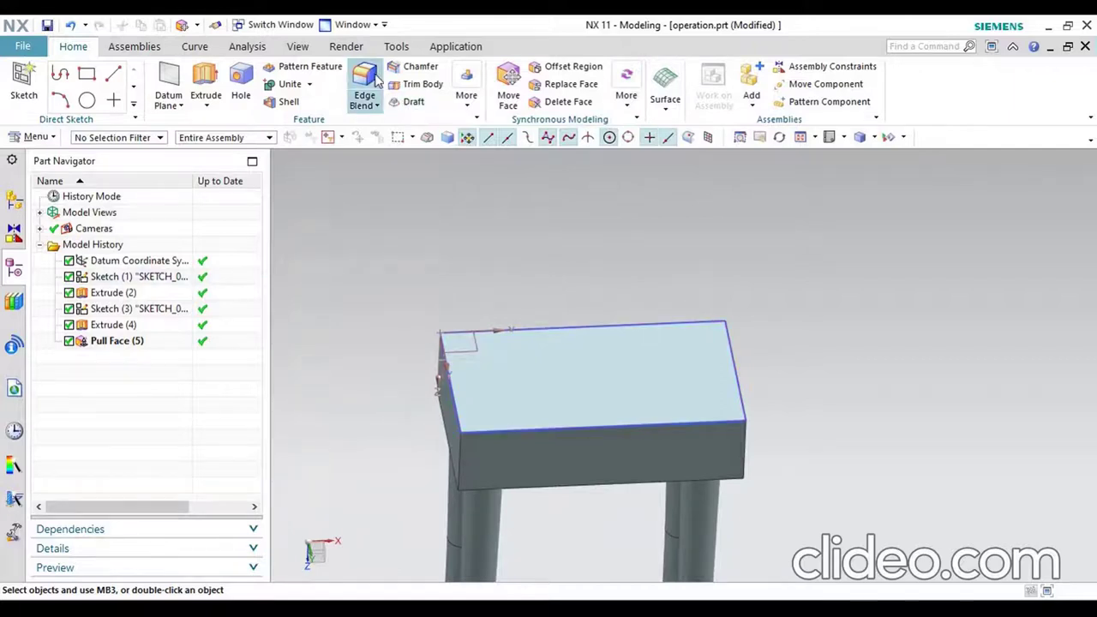
click(610, 420)
click(727, 365)
click(645, 325)
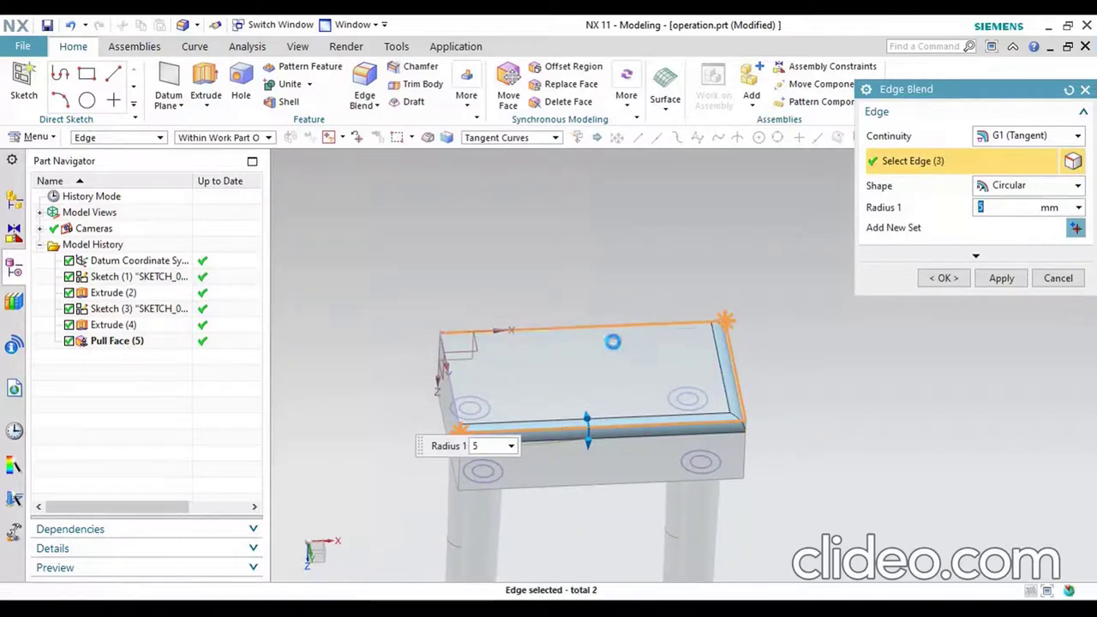
click(447, 384)
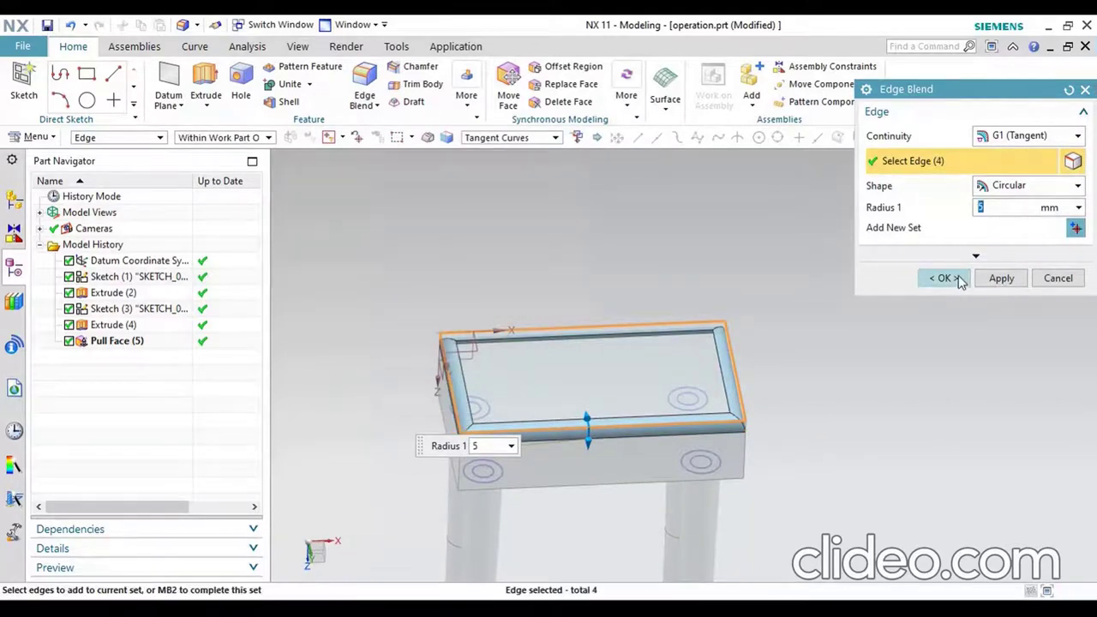
click(943, 278)
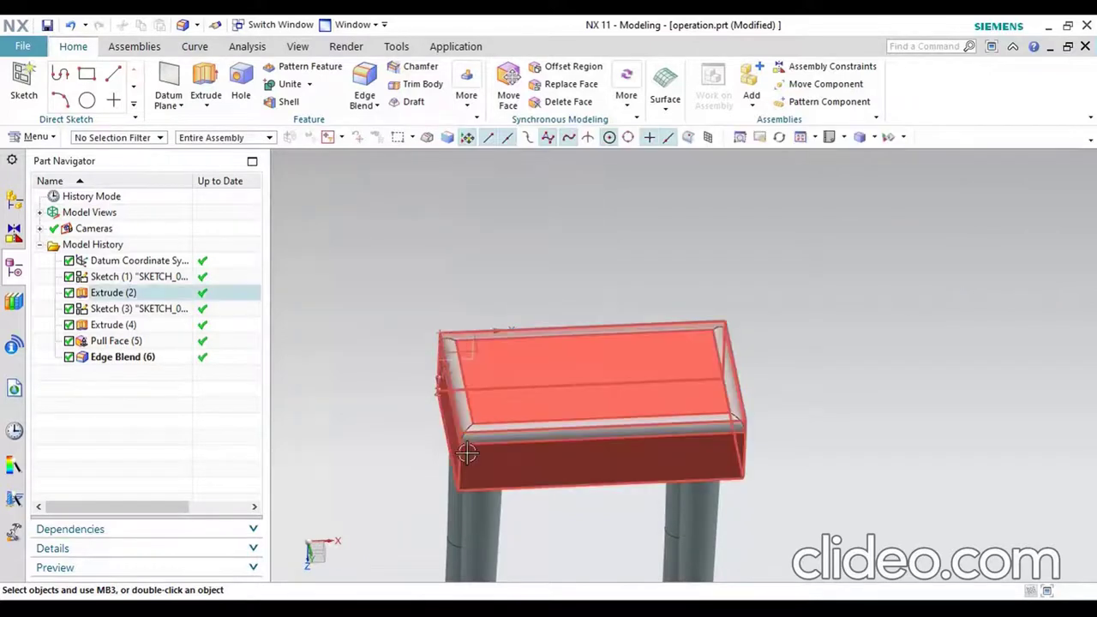
scroll(481, 424, up, 5)
scroll(501, 492, down, 5)
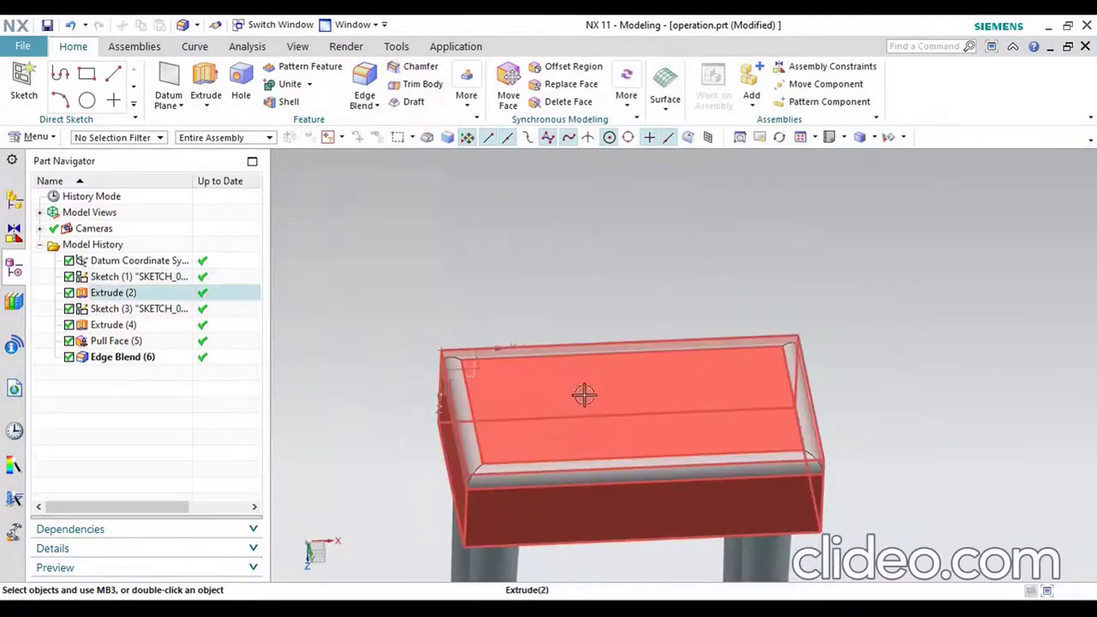
Start Resize Blend and try selecting all eight blend faces, dismissing the failed-resize alert
click(627, 93)
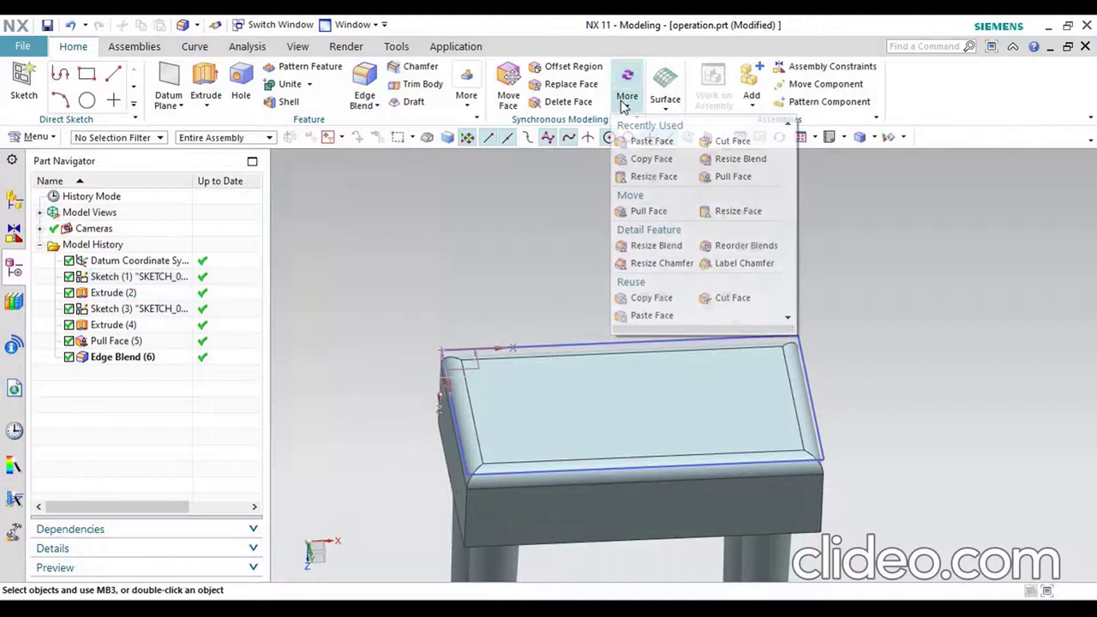
click(659, 246)
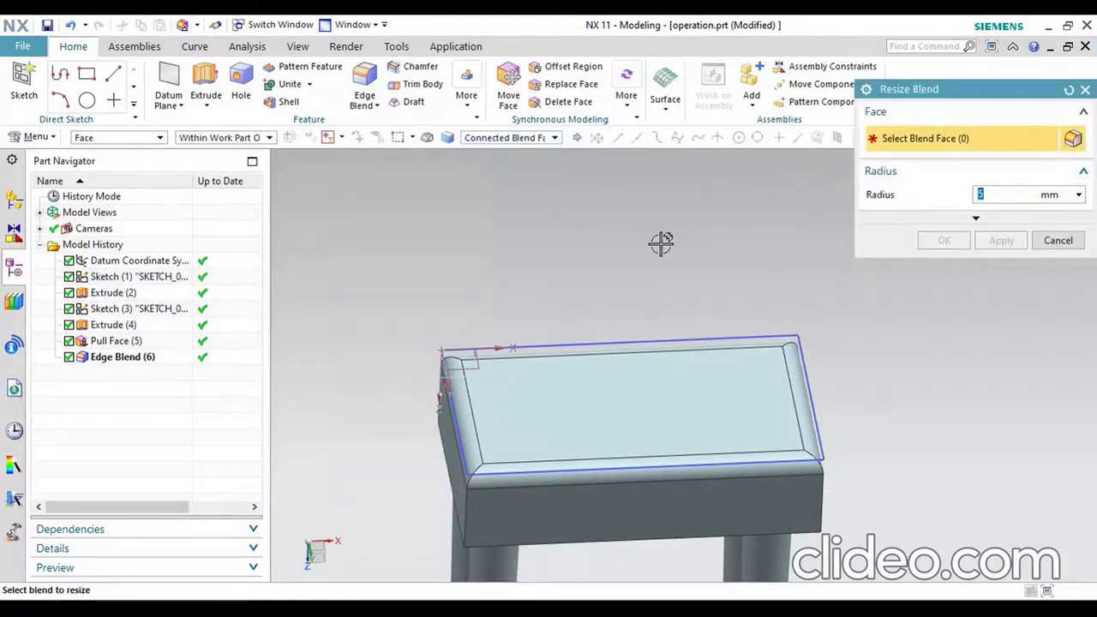
middle_drag(808, 377, 851, 401)
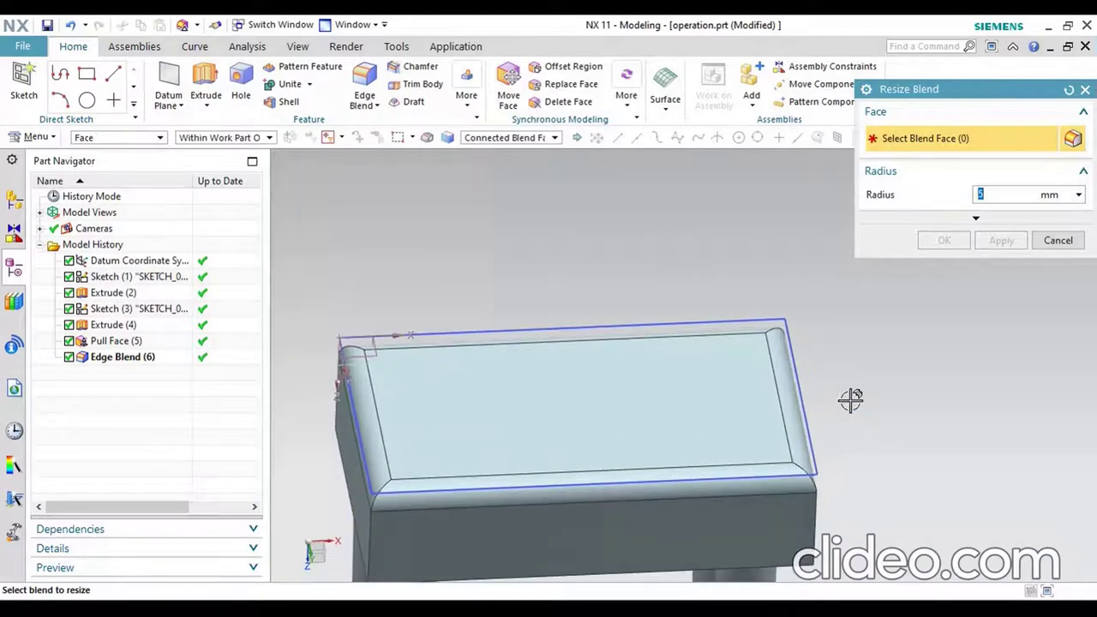
click(787, 390)
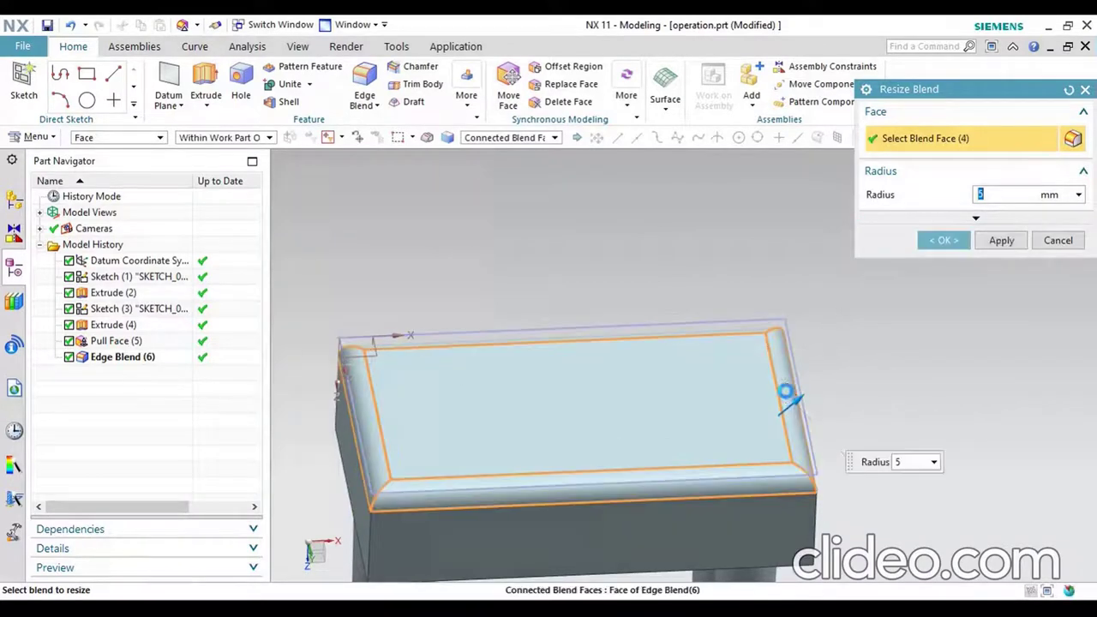
click(1069, 89)
scroll(672, 255, down, 2)
drag(418, 236, 841, 401)
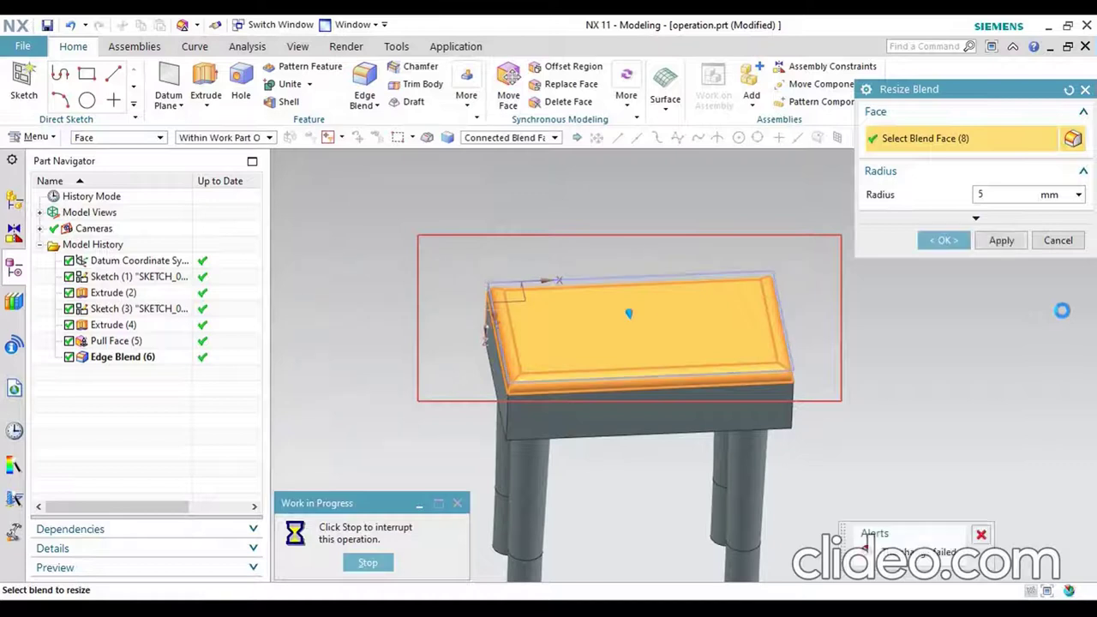
click(981, 535)
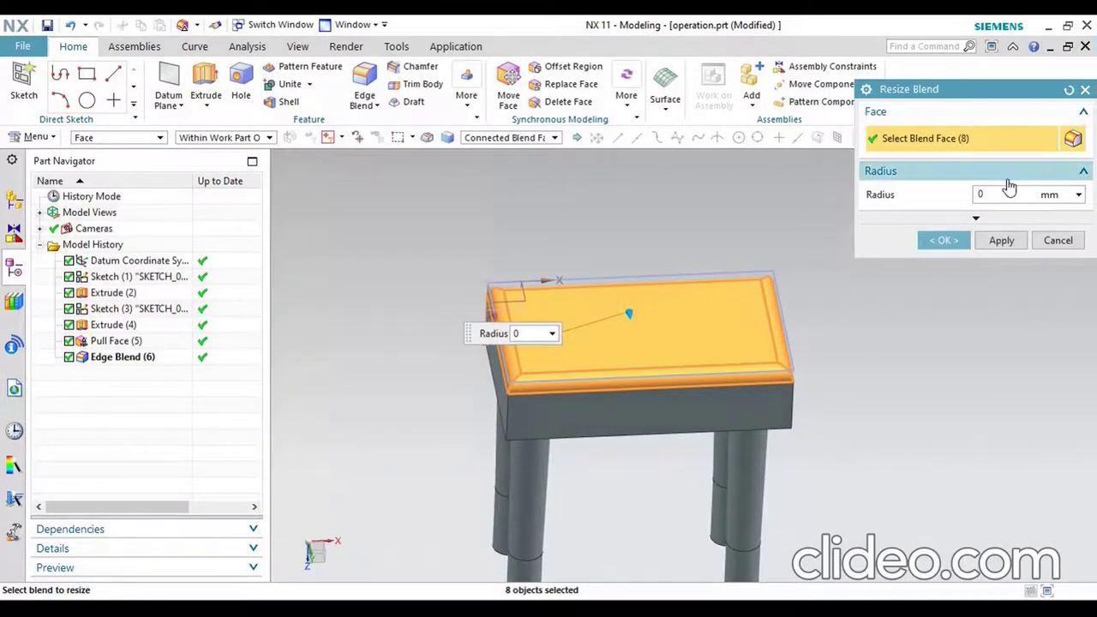
Reselect only the four connected top blend faces and resize them to a 2 mm radius
click(1069, 89)
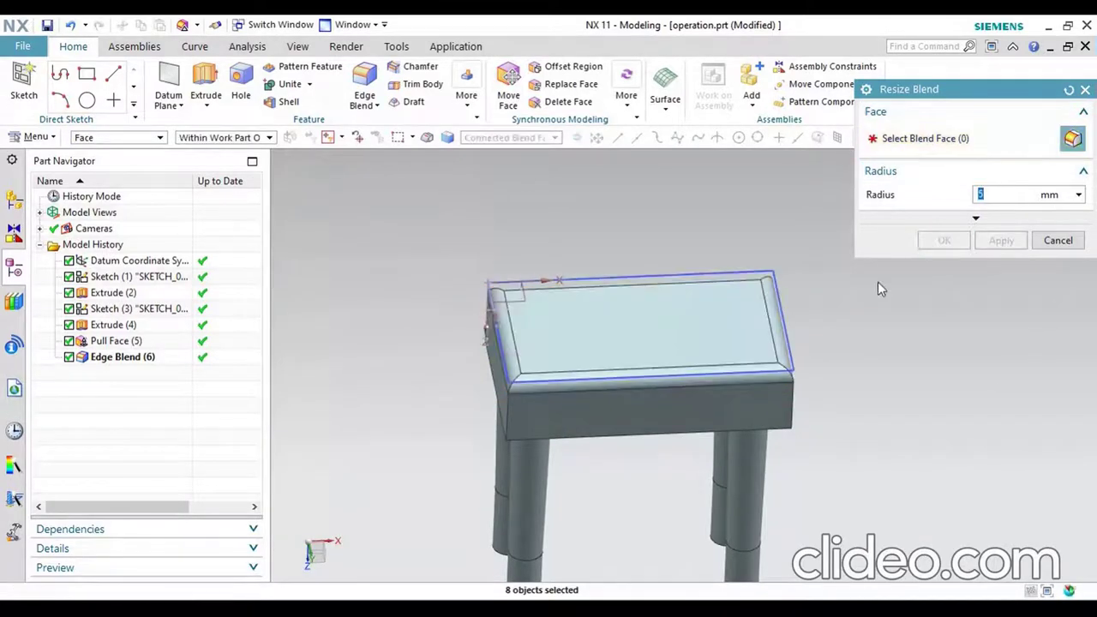
click(779, 331)
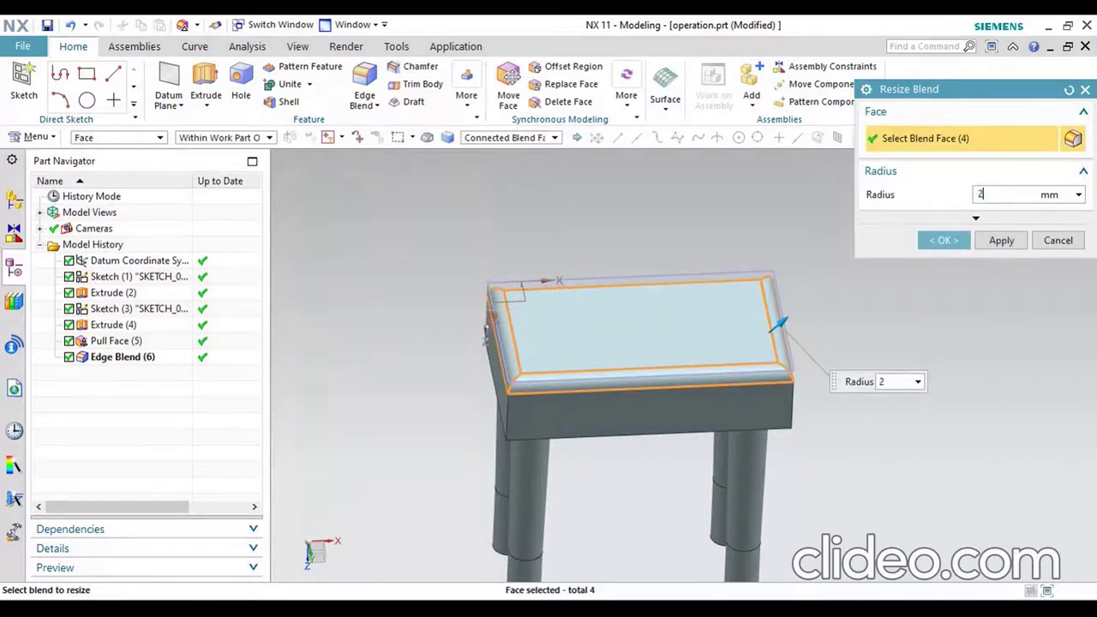
key(Return)
click(943, 240)
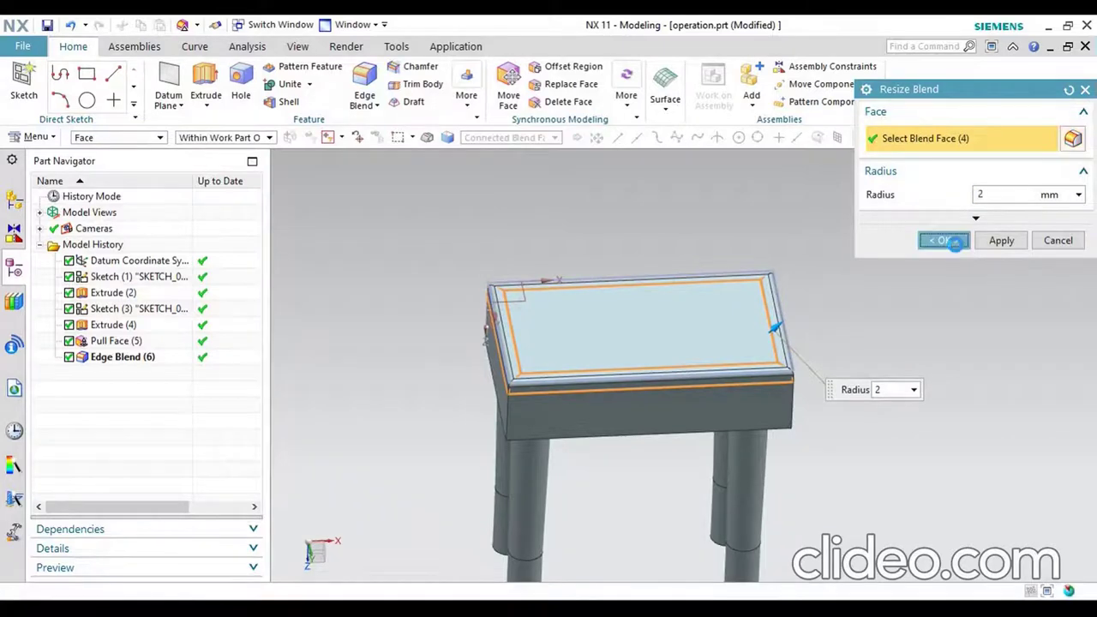
scroll(747, 350, up, 2)
scroll(795, 367, up, 2)
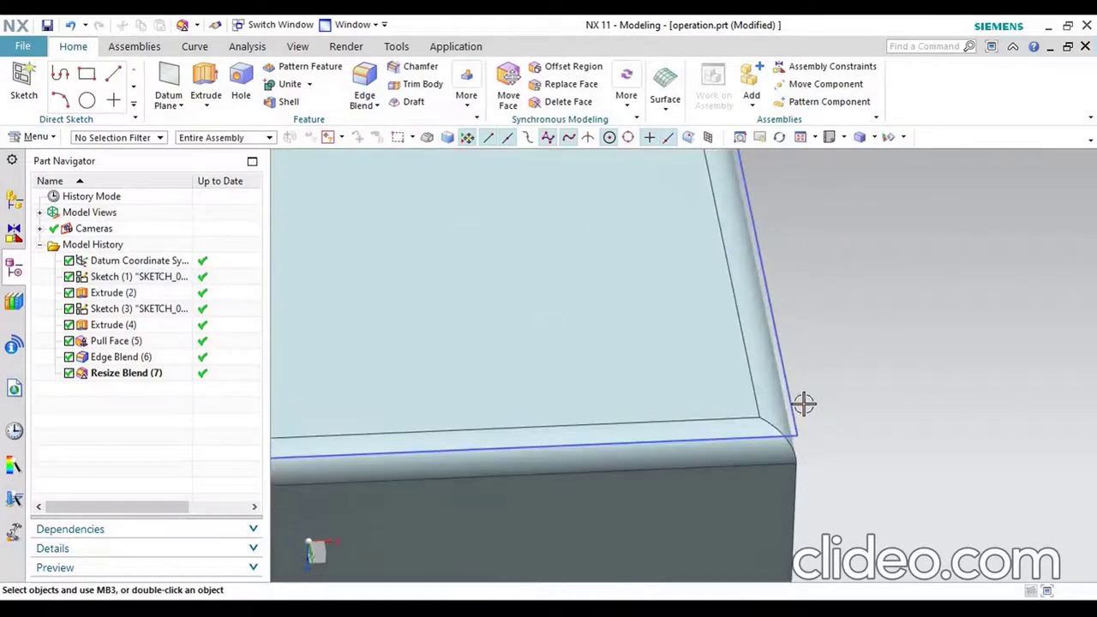
scroll(801, 411, down, 1)
scroll(848, 302, down, 2)
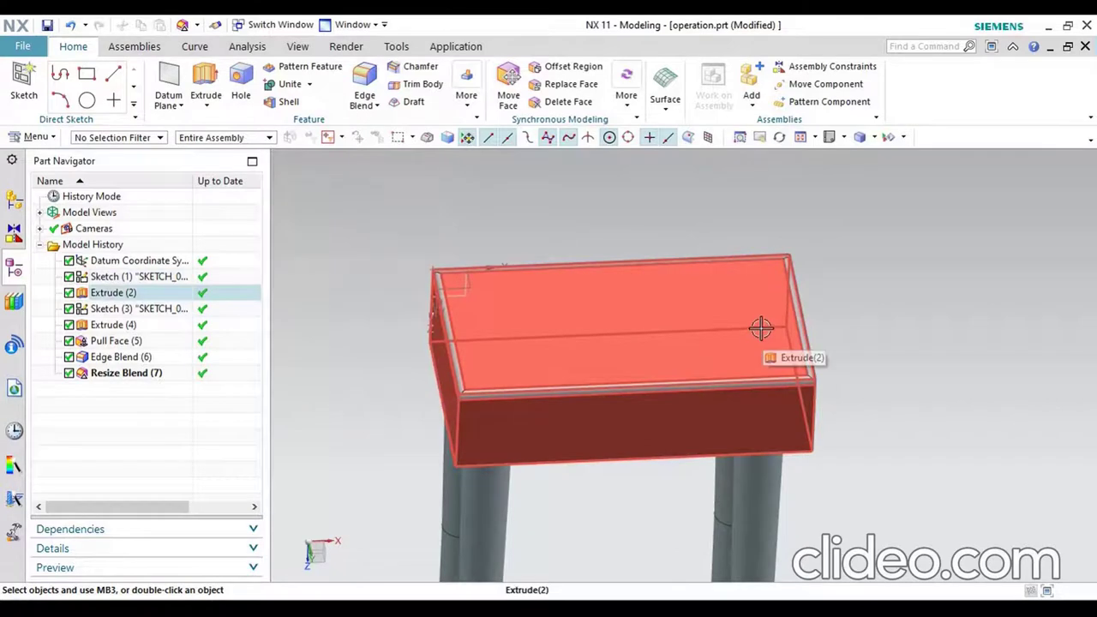
click(624, 105)
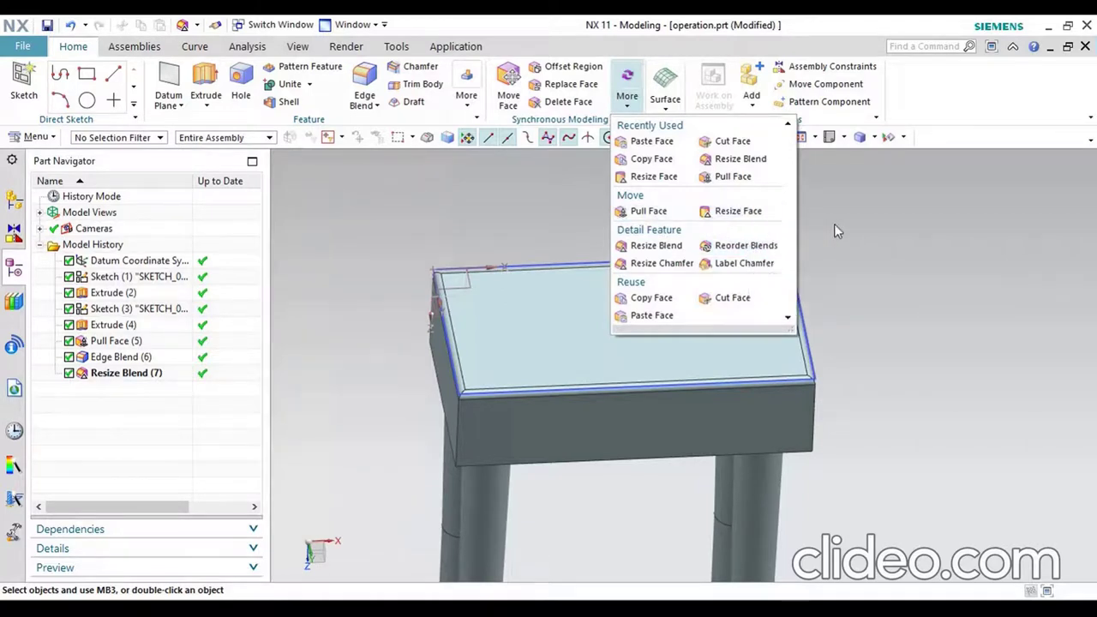
click(892, 240)
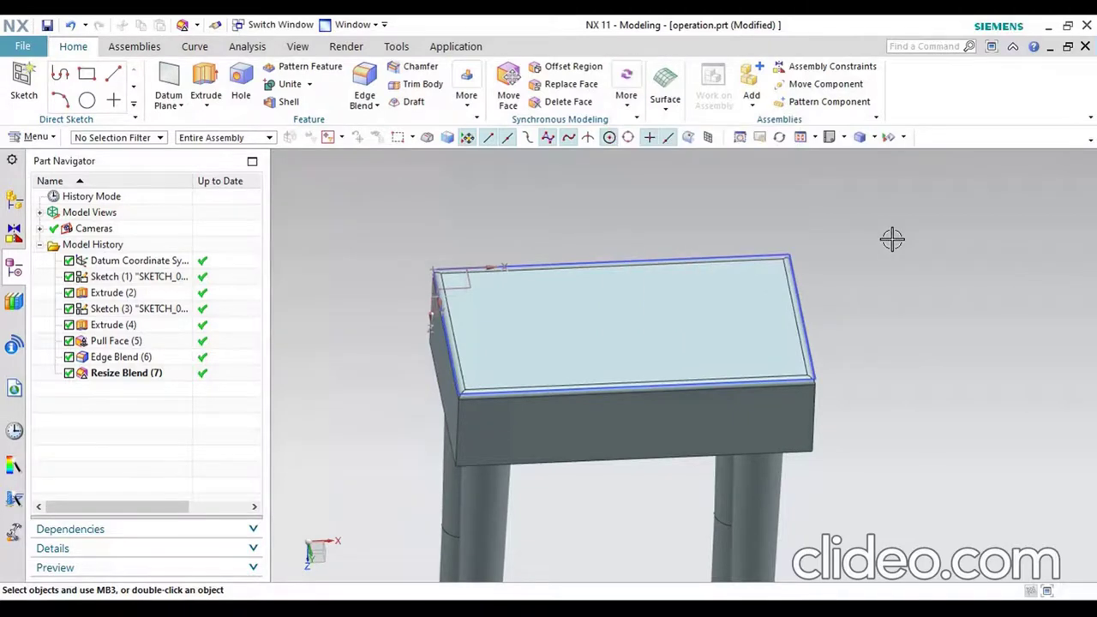
scroll(578, 325, down, 3)
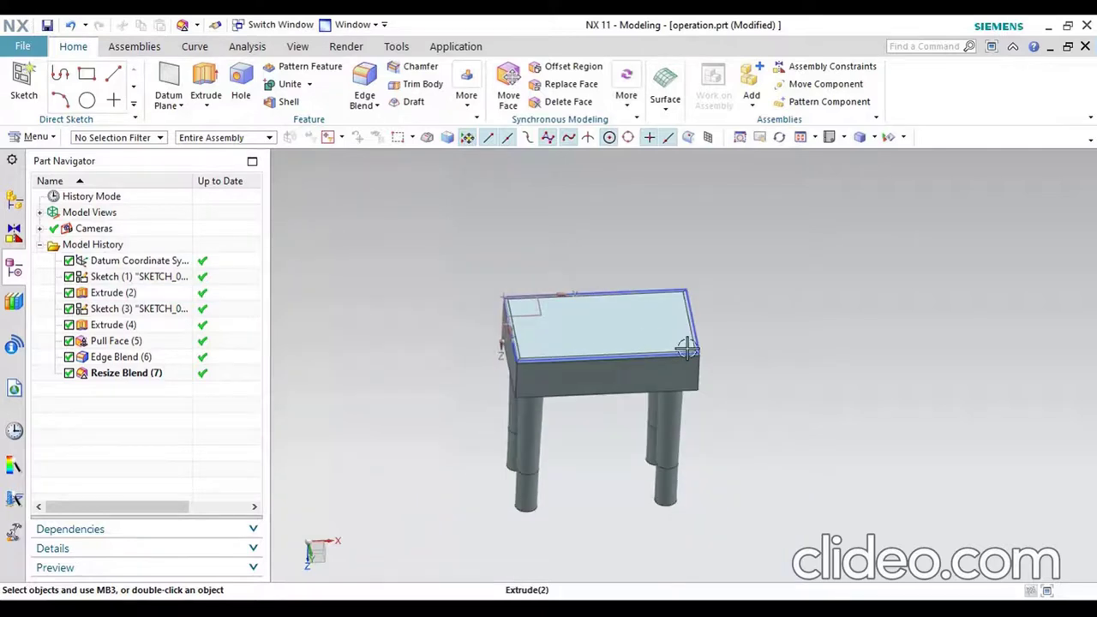
middle_drag(686, 347, 676, 339)
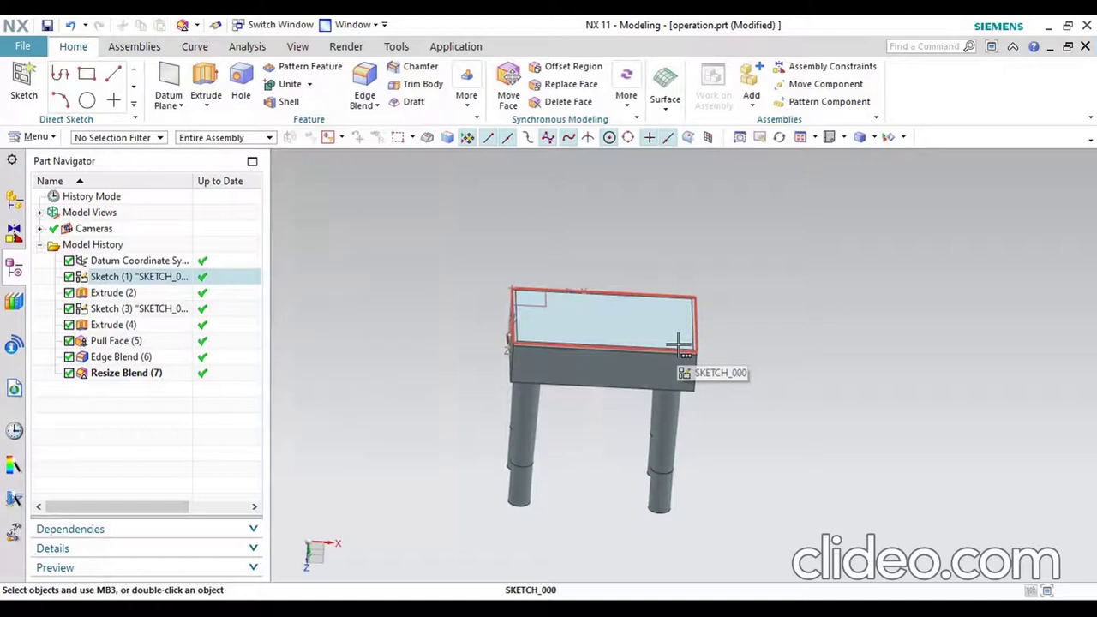
mouse_move(739, 374)
middle_down()
mouse_move(737, 353)
mouse_move(734, 363)
middle_up()
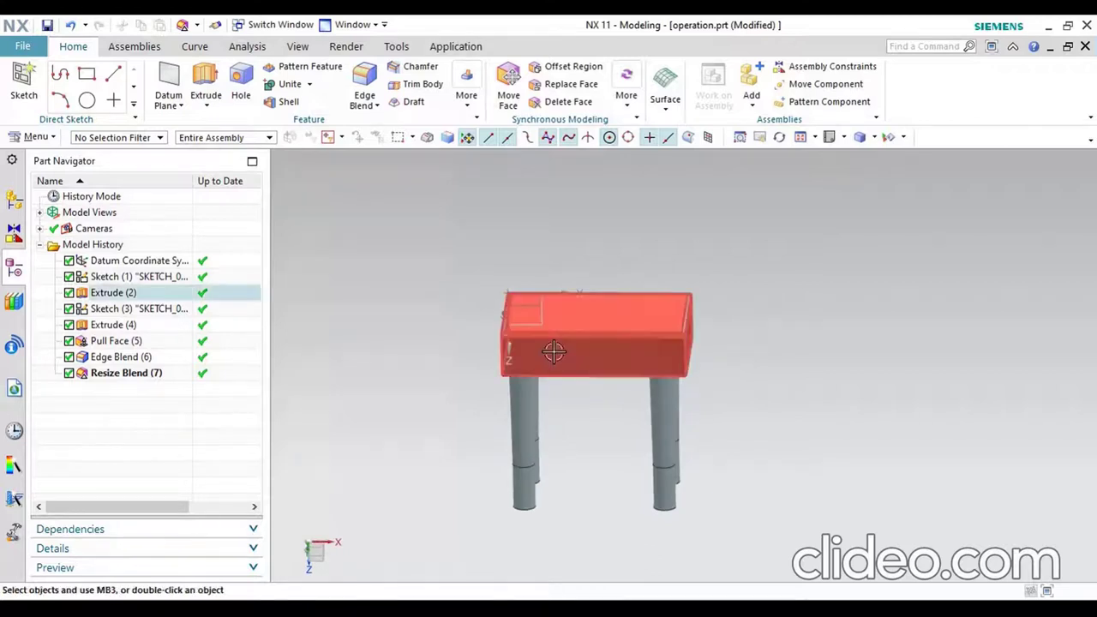
scroll(554, 351, up, 3)
mouse_move(554, 352)
middle_down()
mouse_move(573, 308)
mouse_move(554, 284)
middle_up()
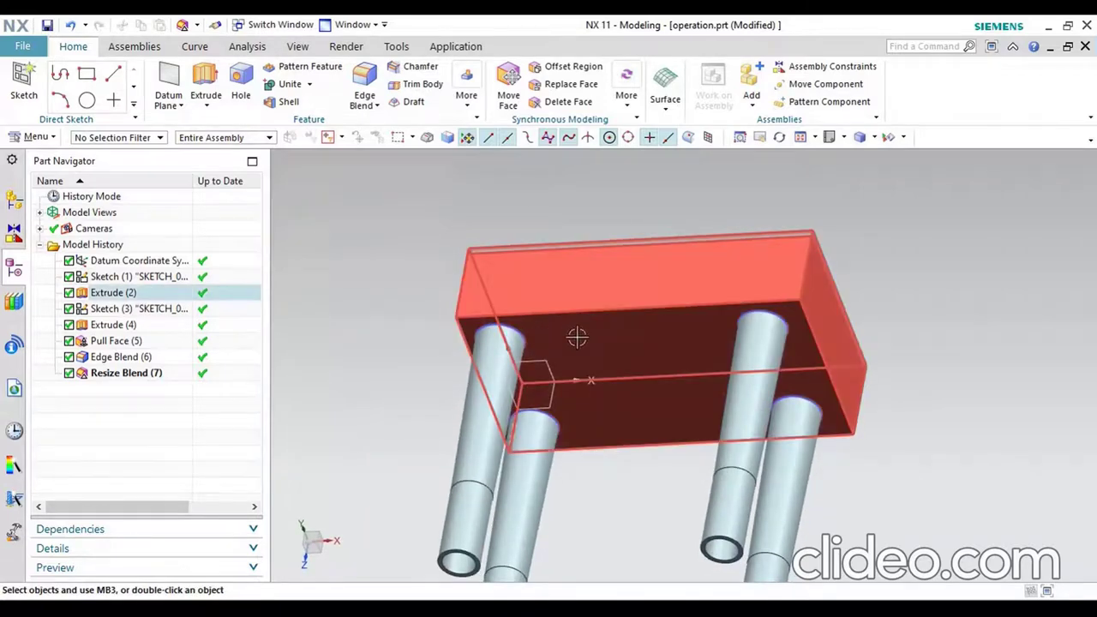
mouse_move(612, 315)
middle_down()
mouse_move(631, 360)
mouse_move(632, 314)
mouse_move(617, 346)
mouse_move(463, 353)
middle_up()
Delete Sketch (1) through Resize Blend (7) in the Part Navigator and switch to Top view
click(126, 390)
click(116, 280)
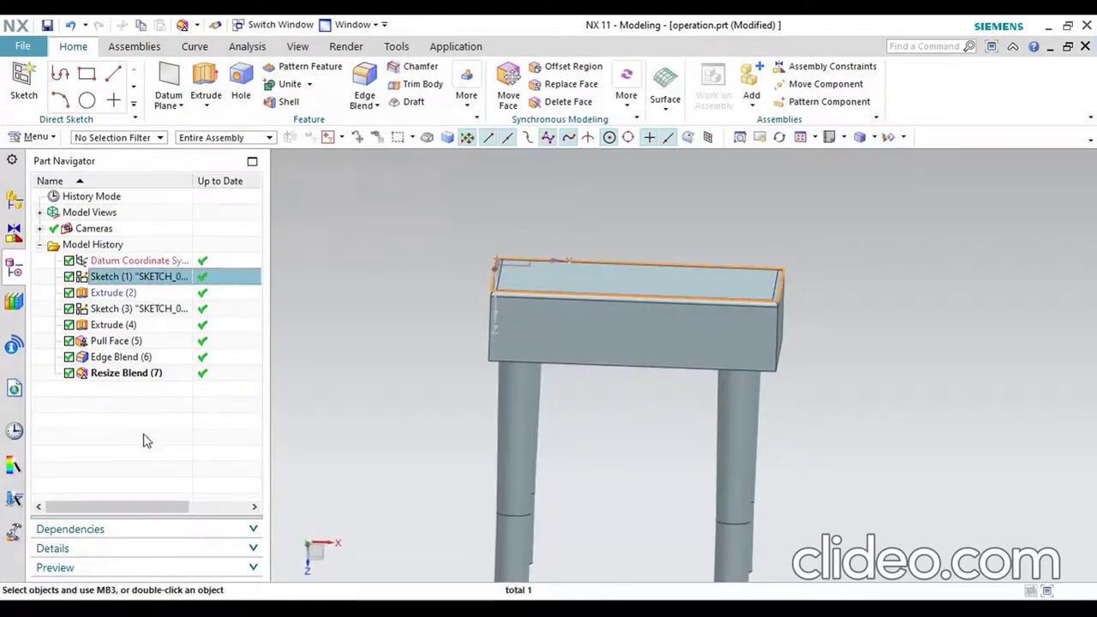
shift+click(135, 373)
right_click(135, 374)
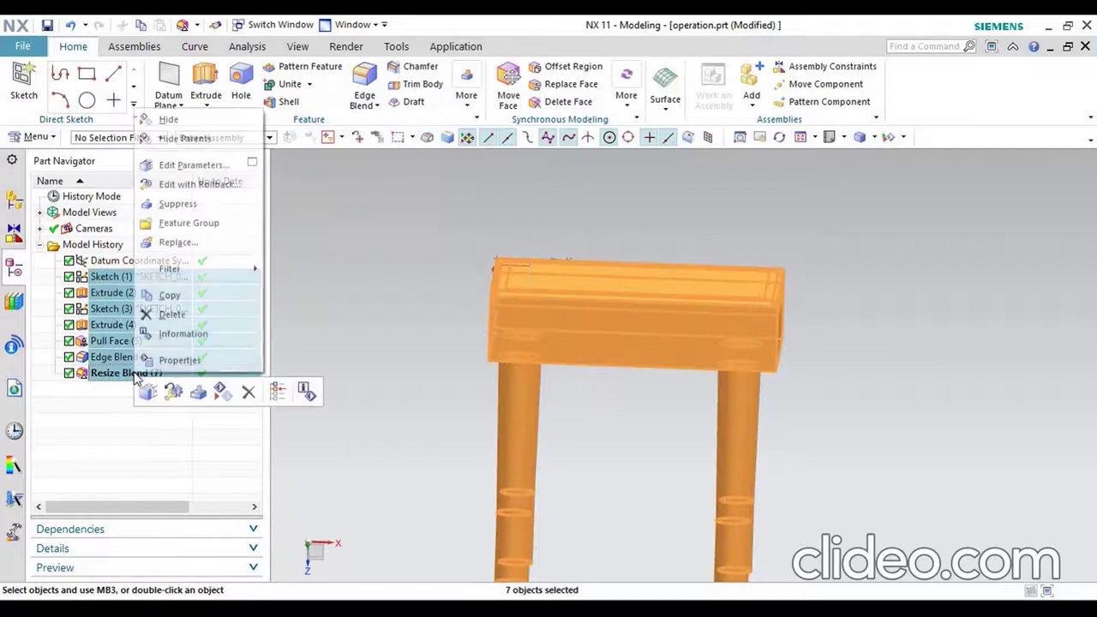
click(180, 316)
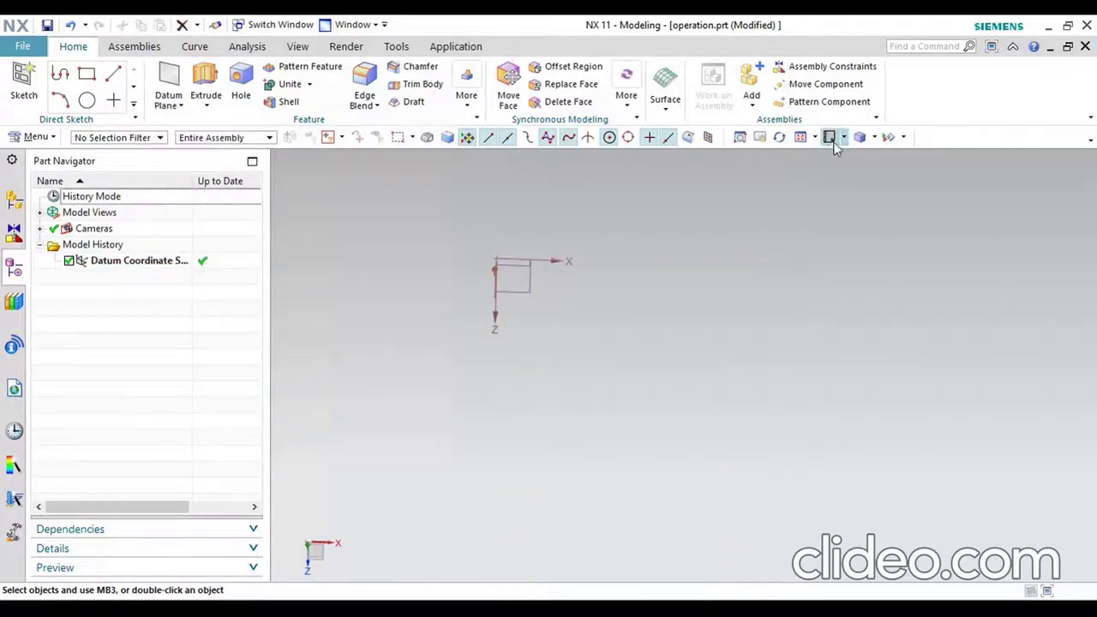
click(831, 139)
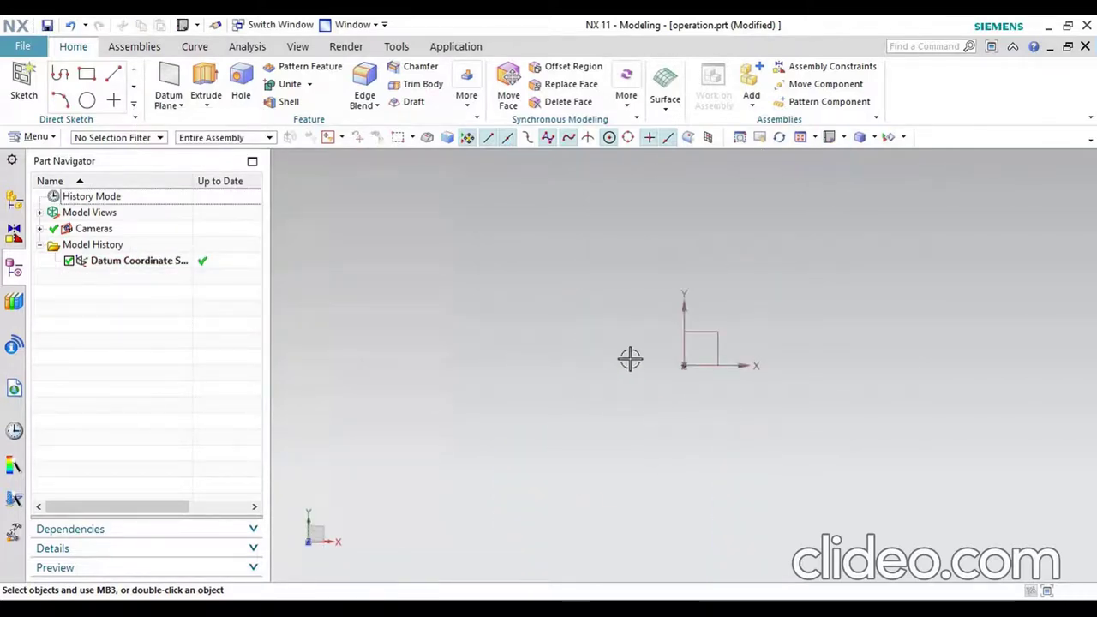
Sketch a 32 × 24 rectangle on the XY plane starting at the origin
click(86, 74)
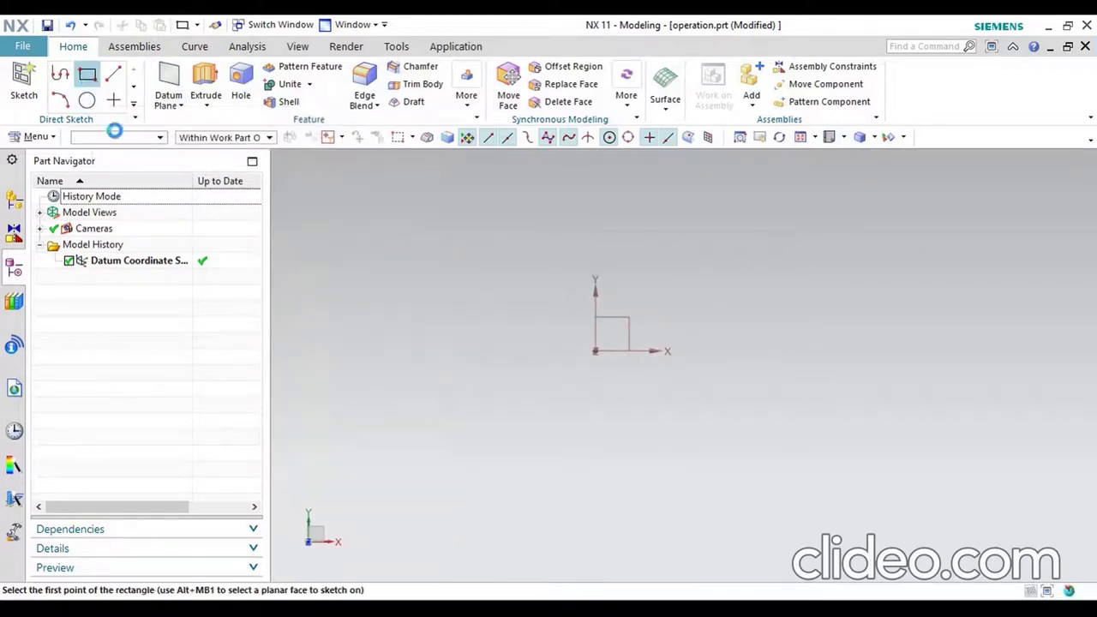
click(627, 319)
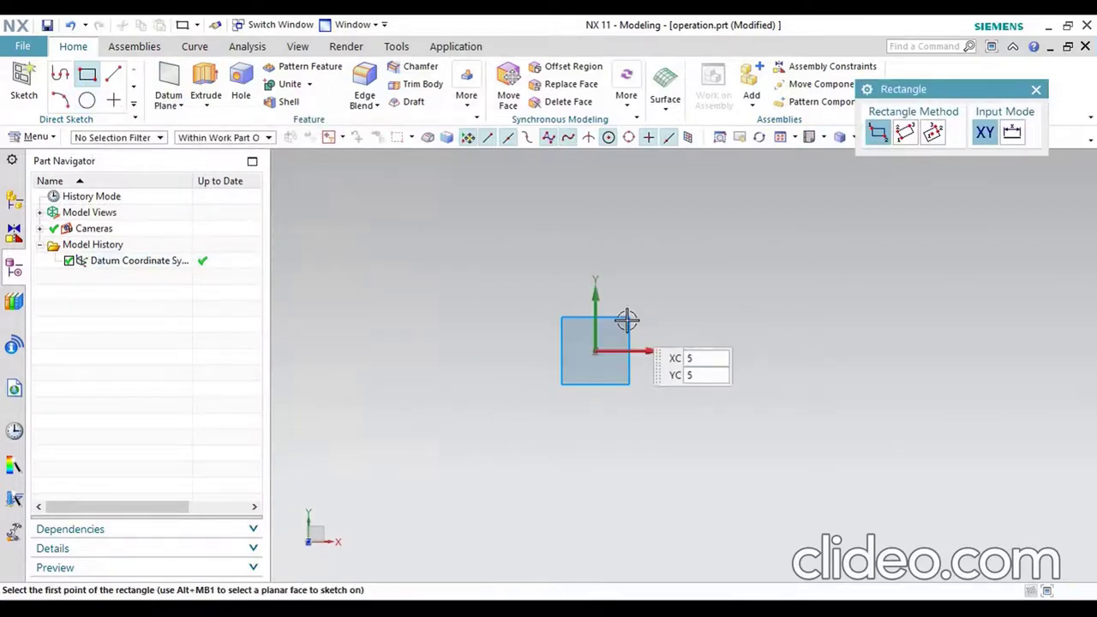
click(595, 351)
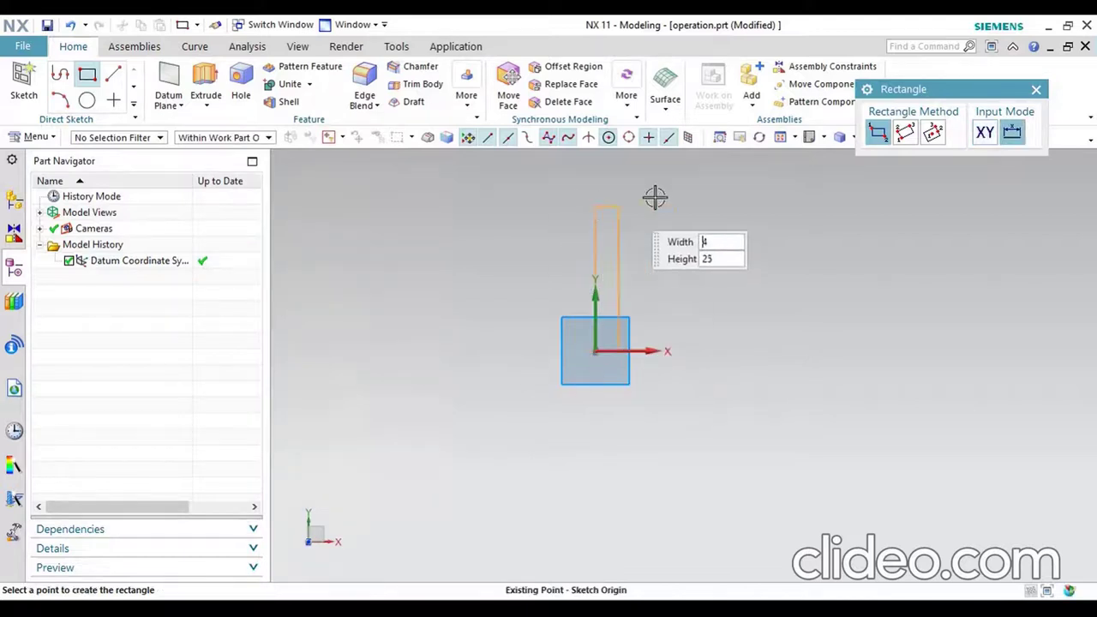
click(780, 213)
key(Escape)
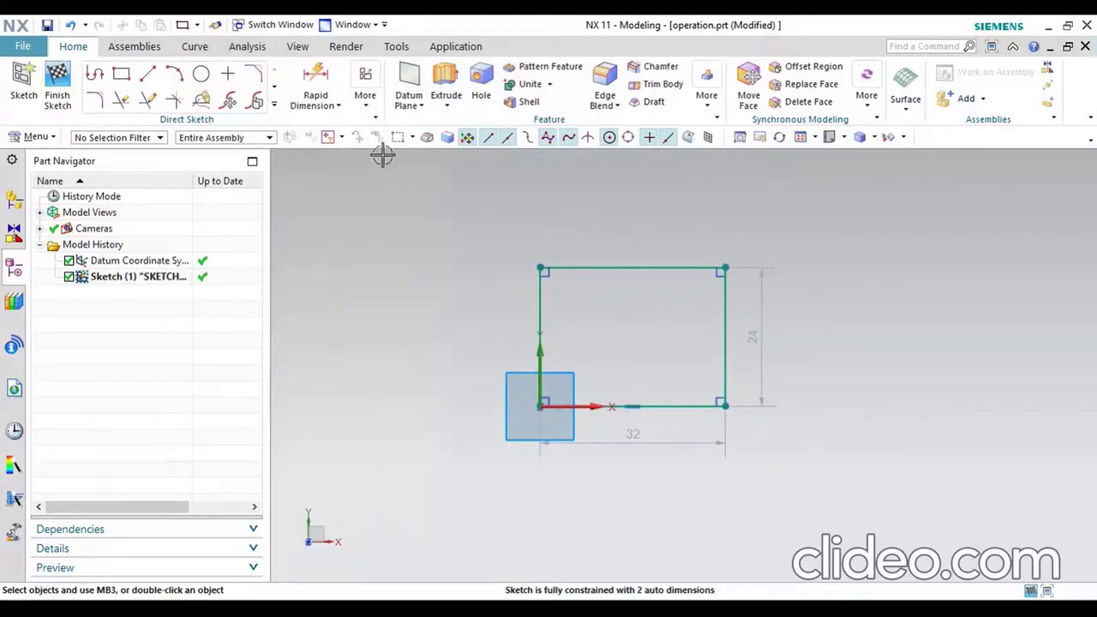
Extrude the rectangle 56 mm into a block
click(446, 90)
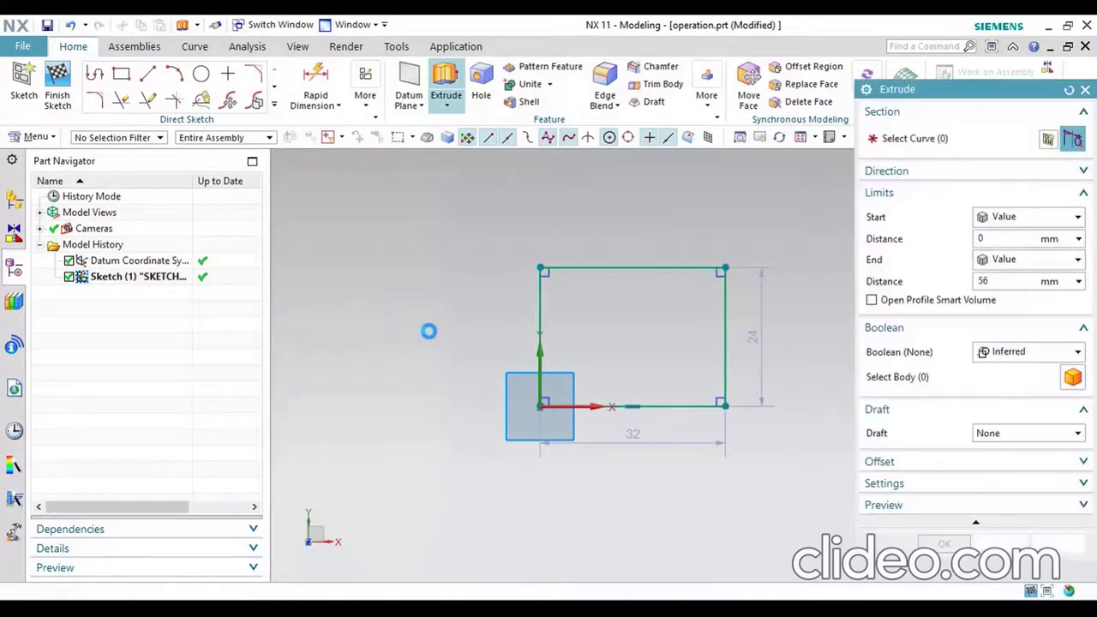
click(682, 382)
middle_drag(786, 446, 779, 379)
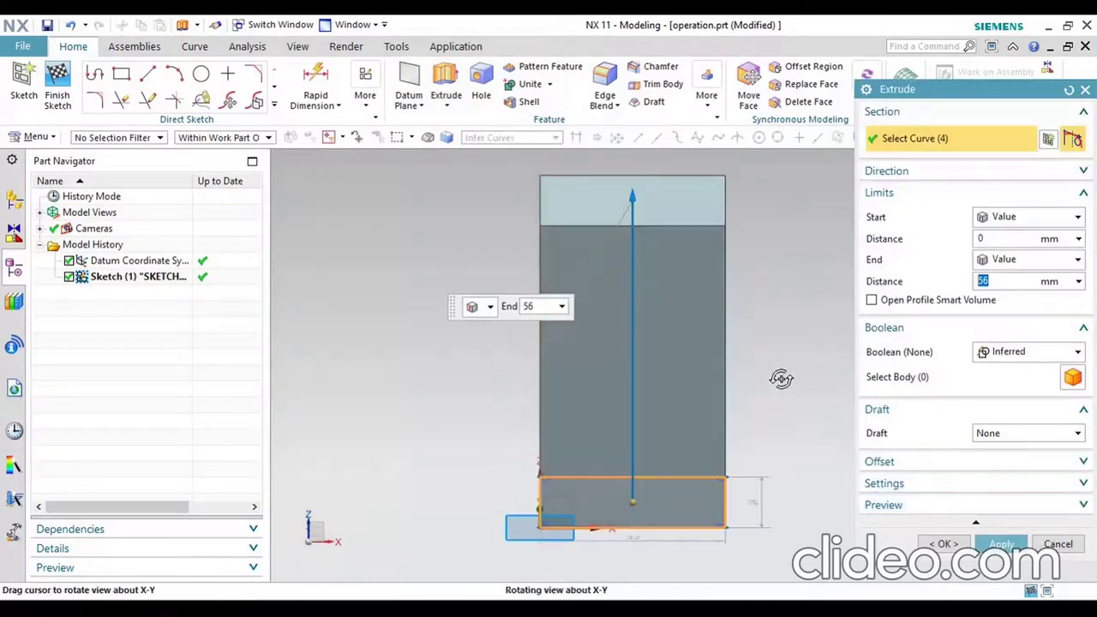
click(944, 544)
scroll(517, 357, down, 2)
middle_drag(618, 323, 617, 375)
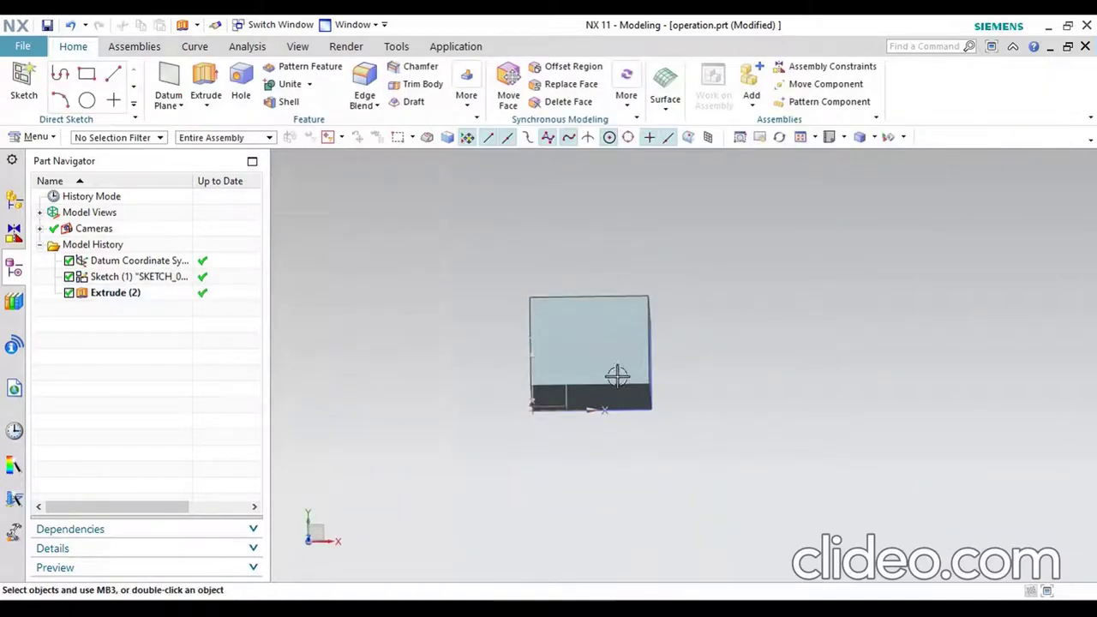
In Top view, draw a circle near the top face's upper-left corner, undoing a misplaced second circle
click(831, 140)
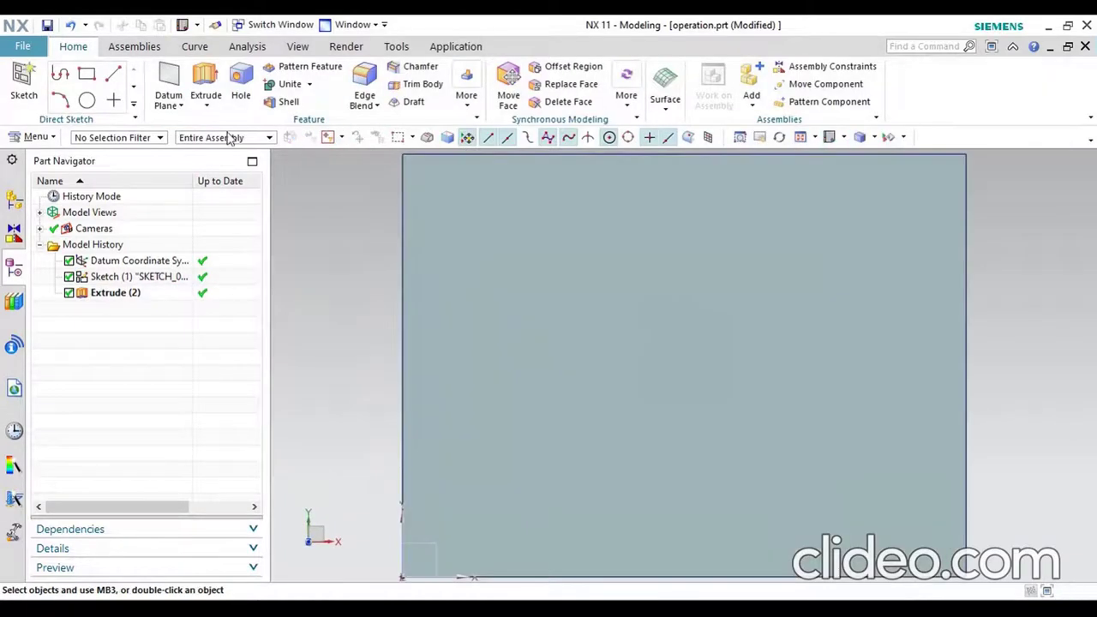
click(87, 101)
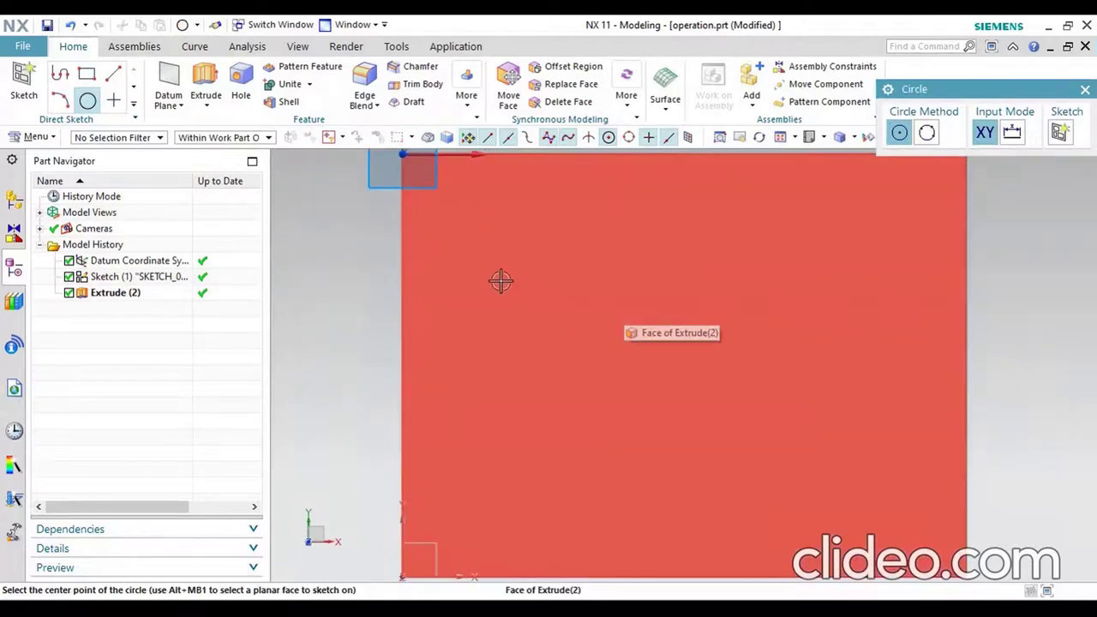
click(522, 259)
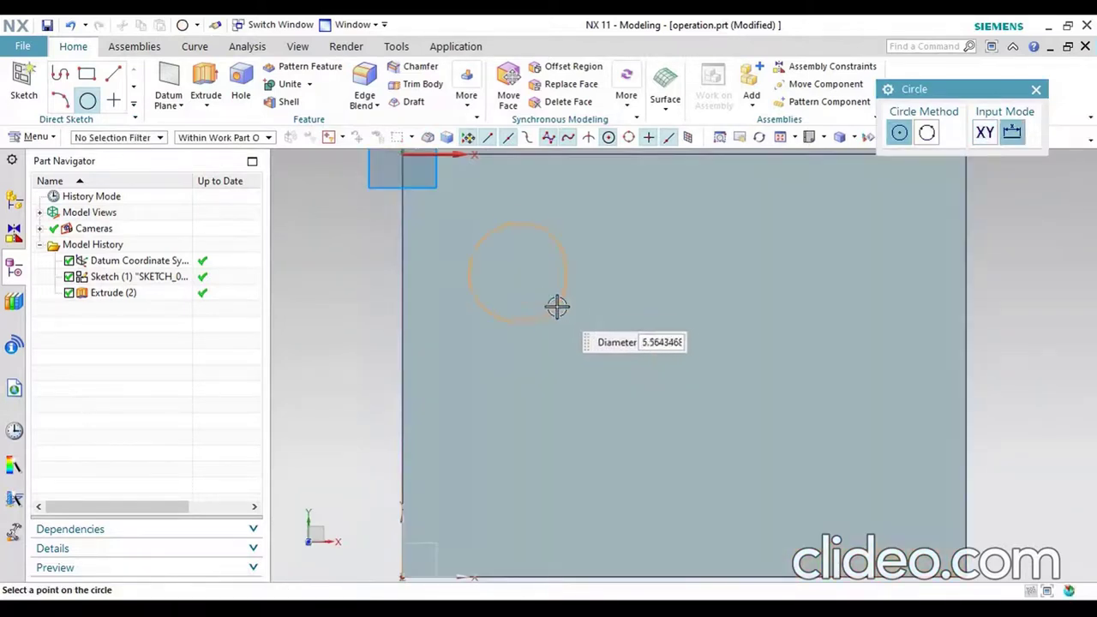
click(629, 313)
click(849, 274)
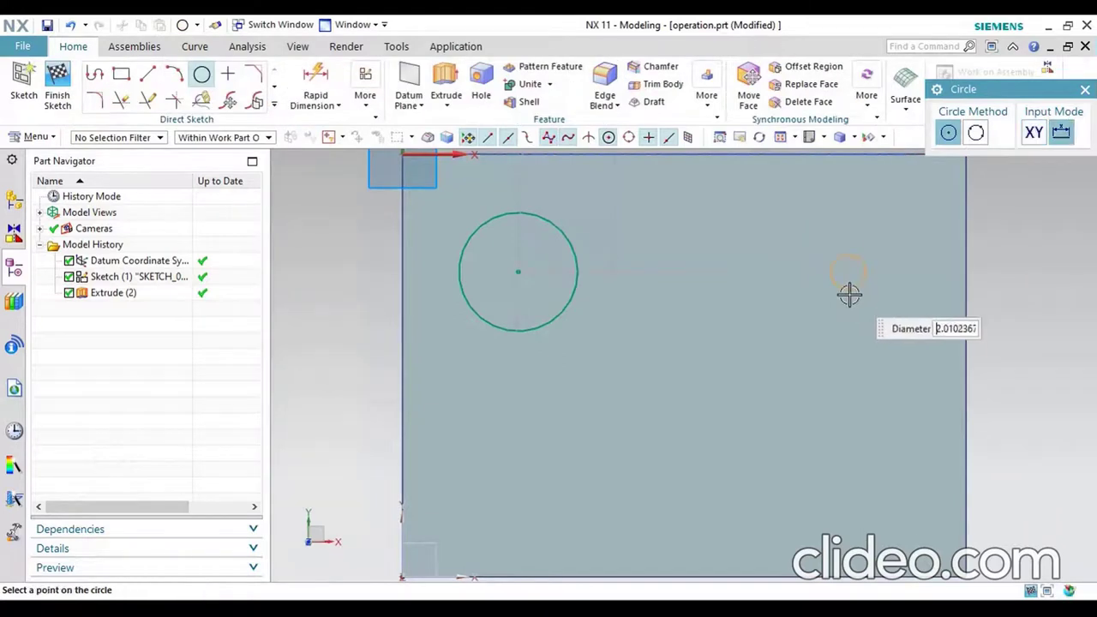
click(875, 325)
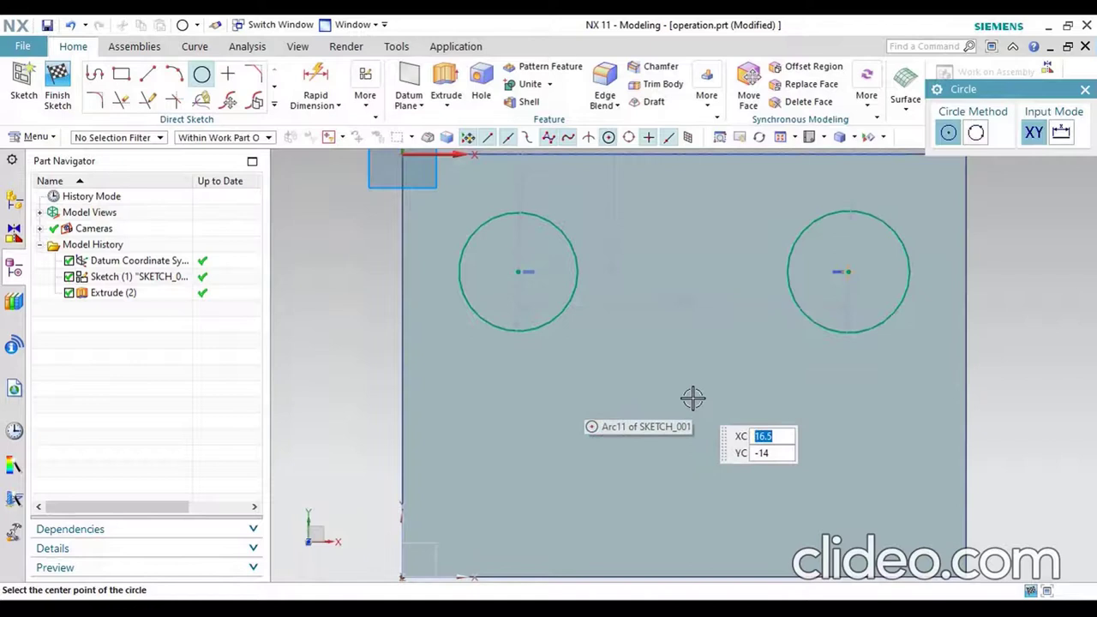
key(ctrl+z)
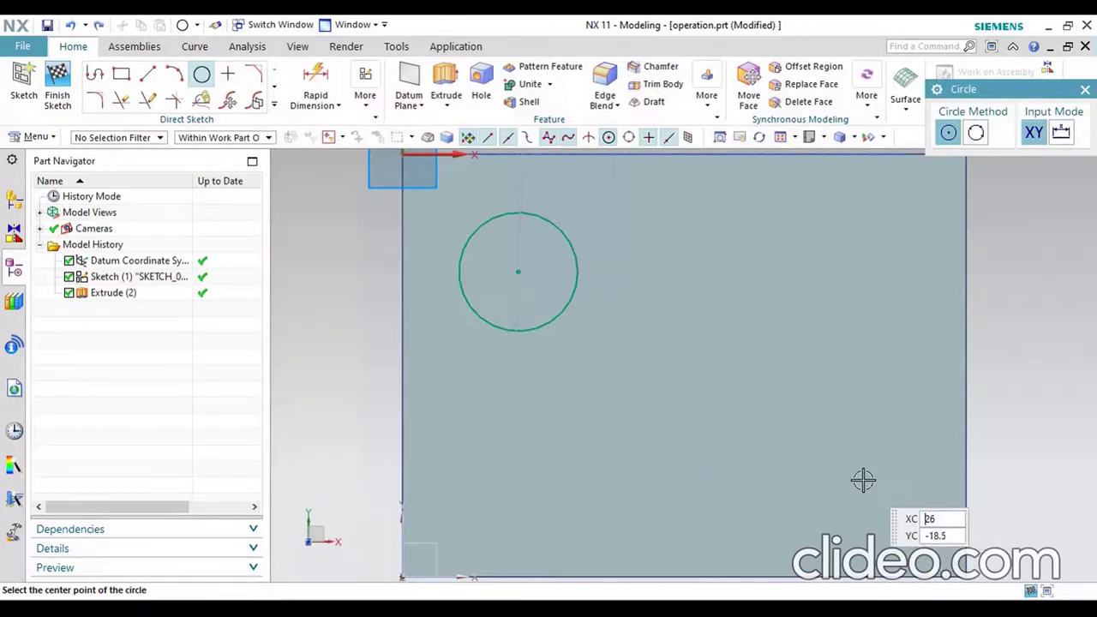
Add a circle near the lower-right corner and finish the two-circle sketch
click(861, 477)
click(883, 519)
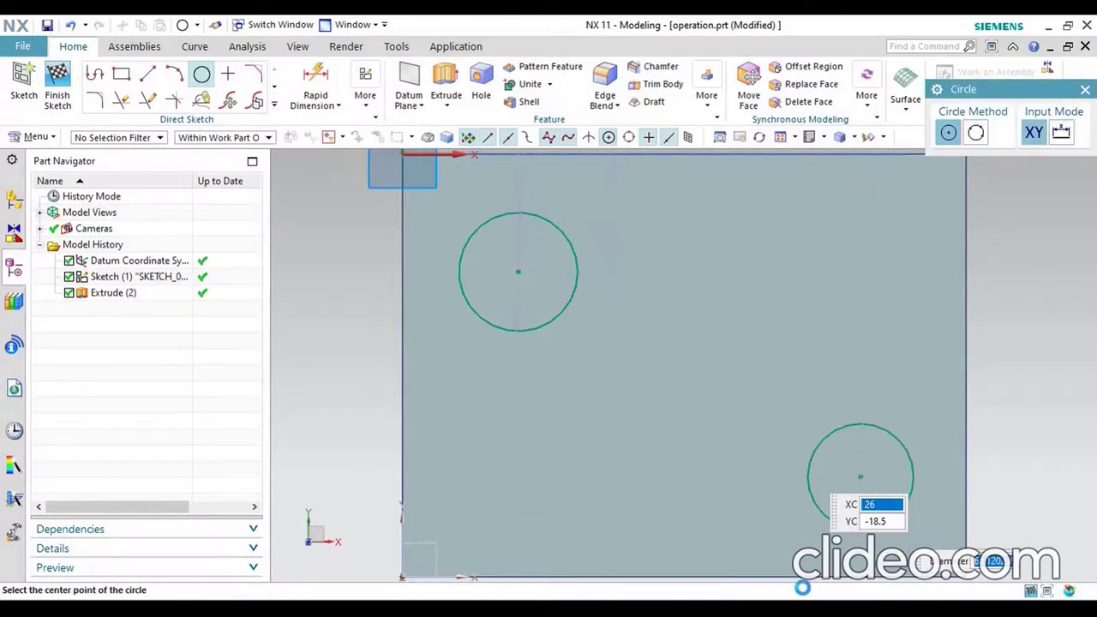
key(ctrl+q)
click(453, 82)
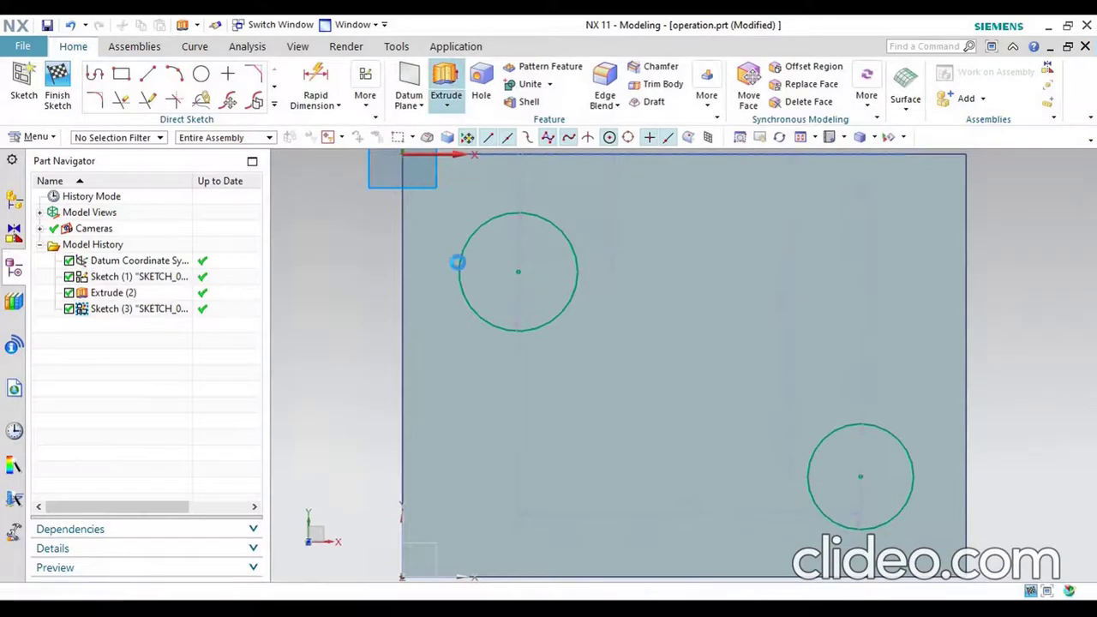
scroll(630, 328, down, 3)
Reverse the extrusion into the block, set 36 mm depth and Subtract to cut both holes
middle_drag(649, 343, 660, 276)
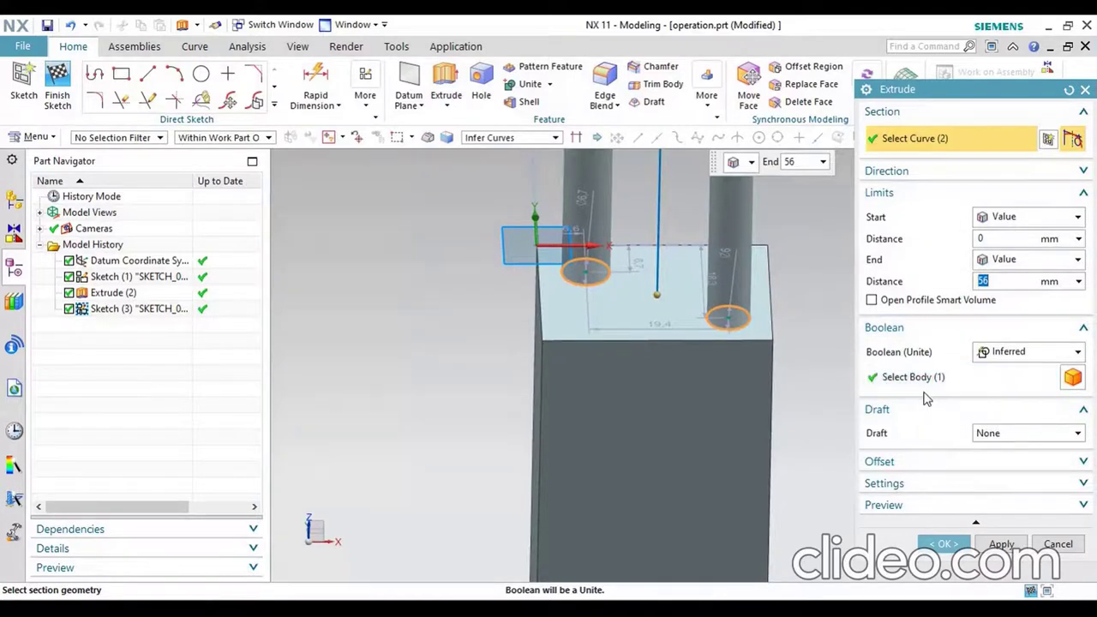
click(926, 170)
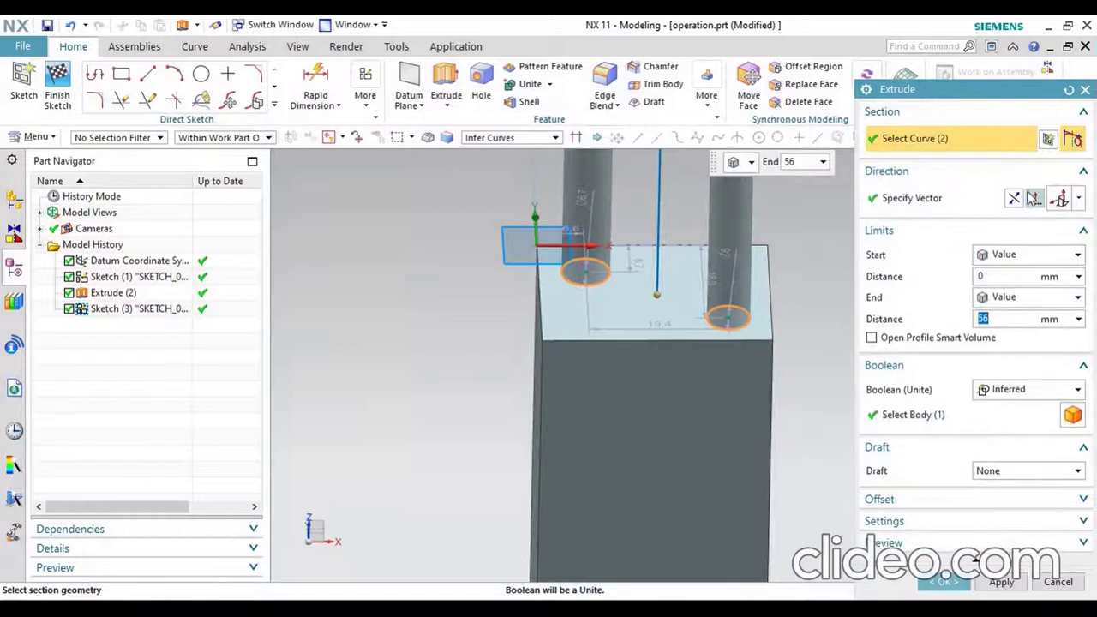
click(1020, 198)
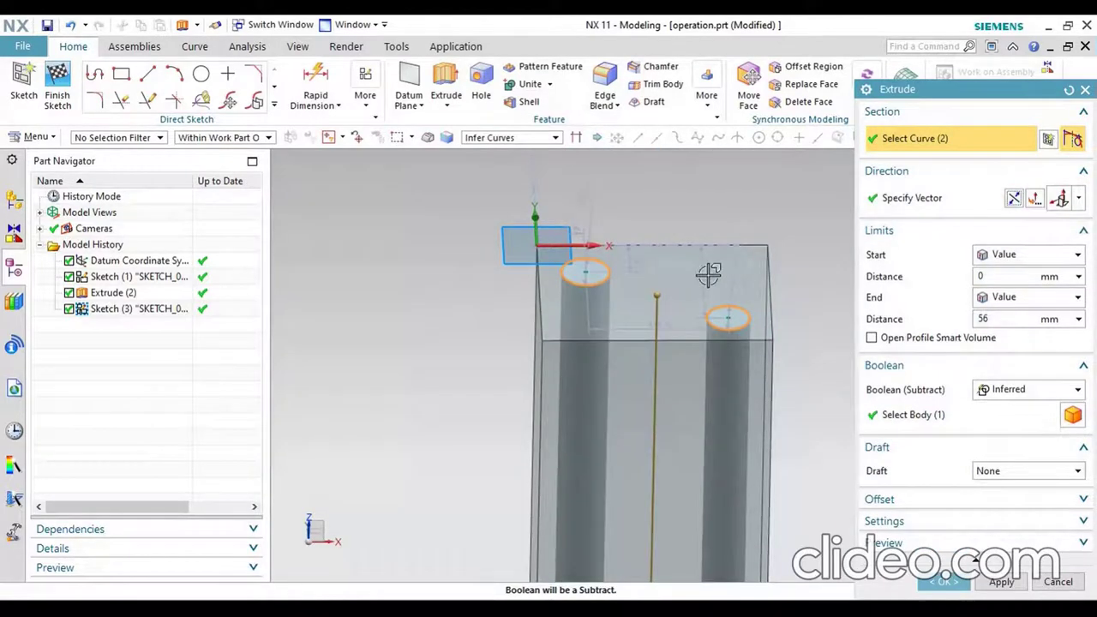
scroll(660, 311, up, 2)
drag(639, 509, 638, 434)
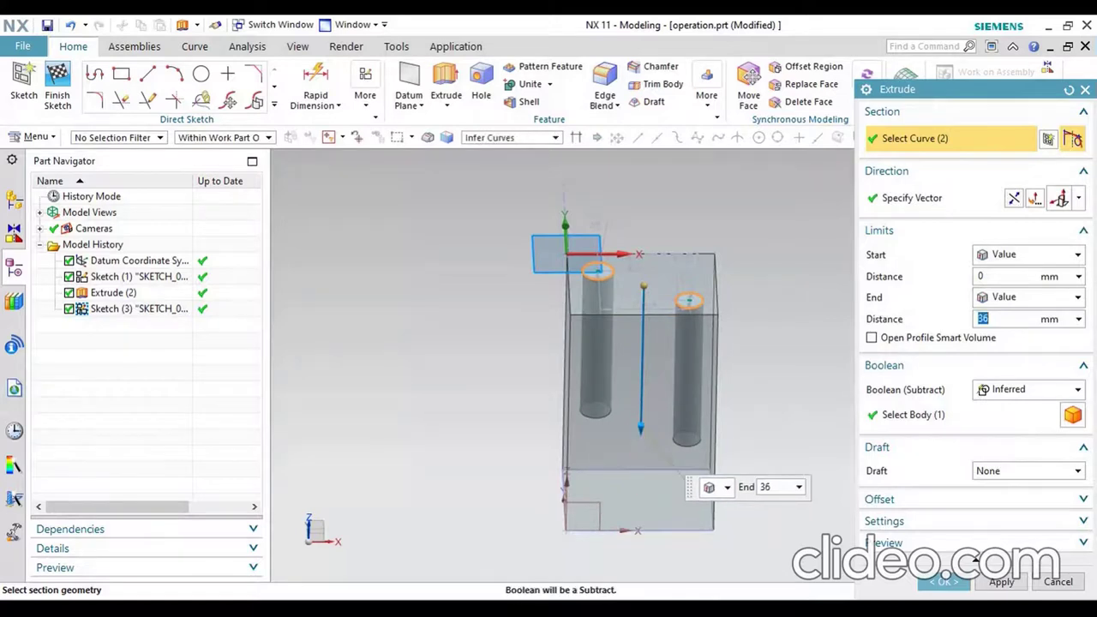
click(1029, 391)
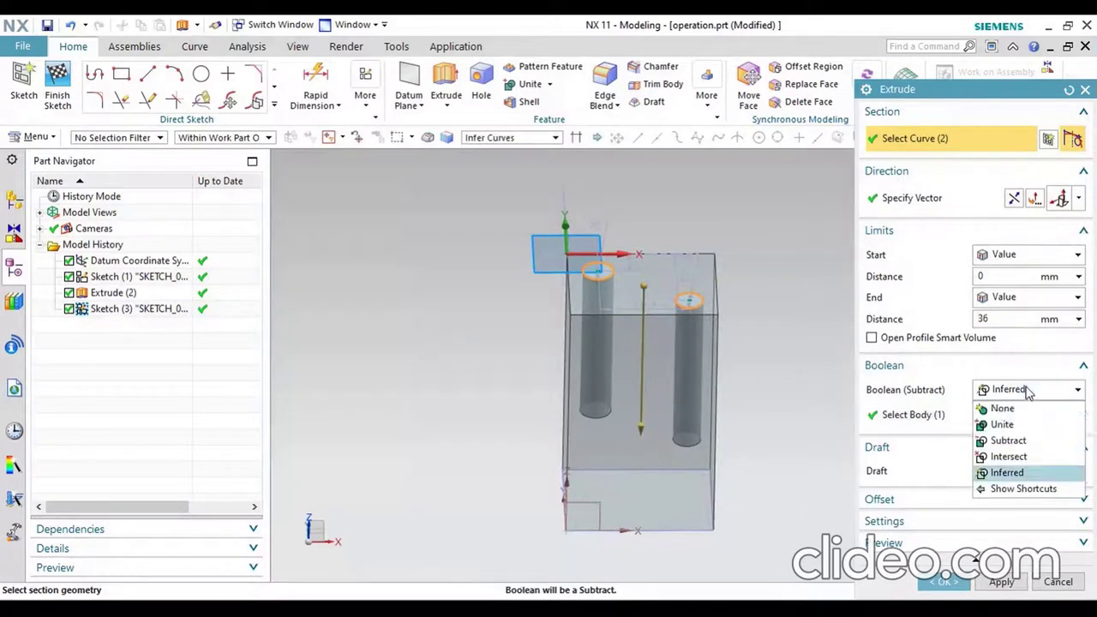
click(1010, 441)
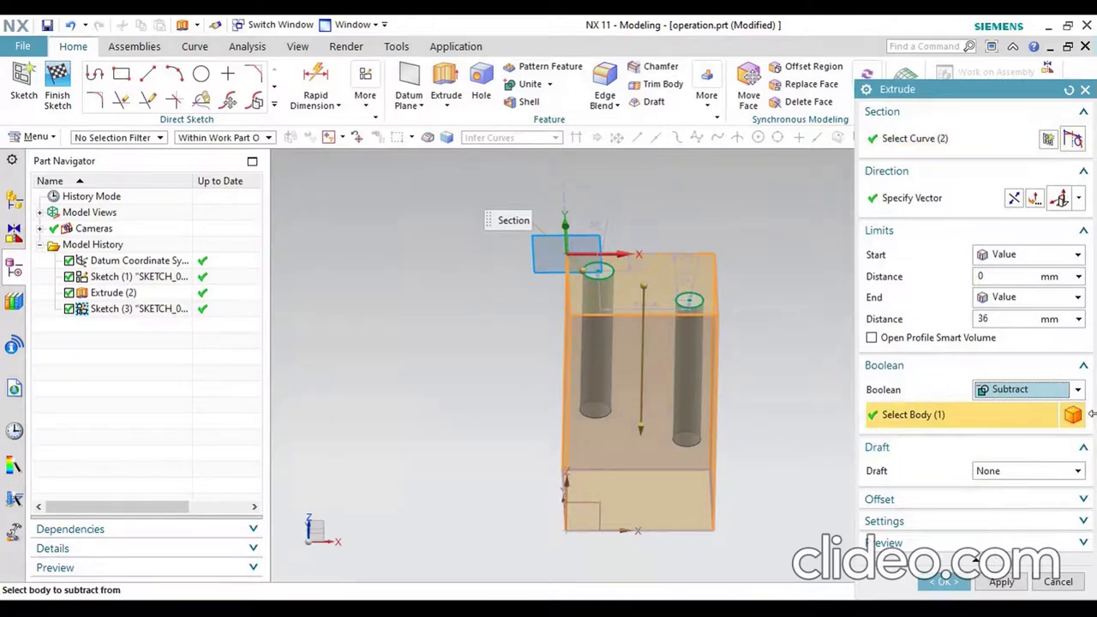
click(957, 586)
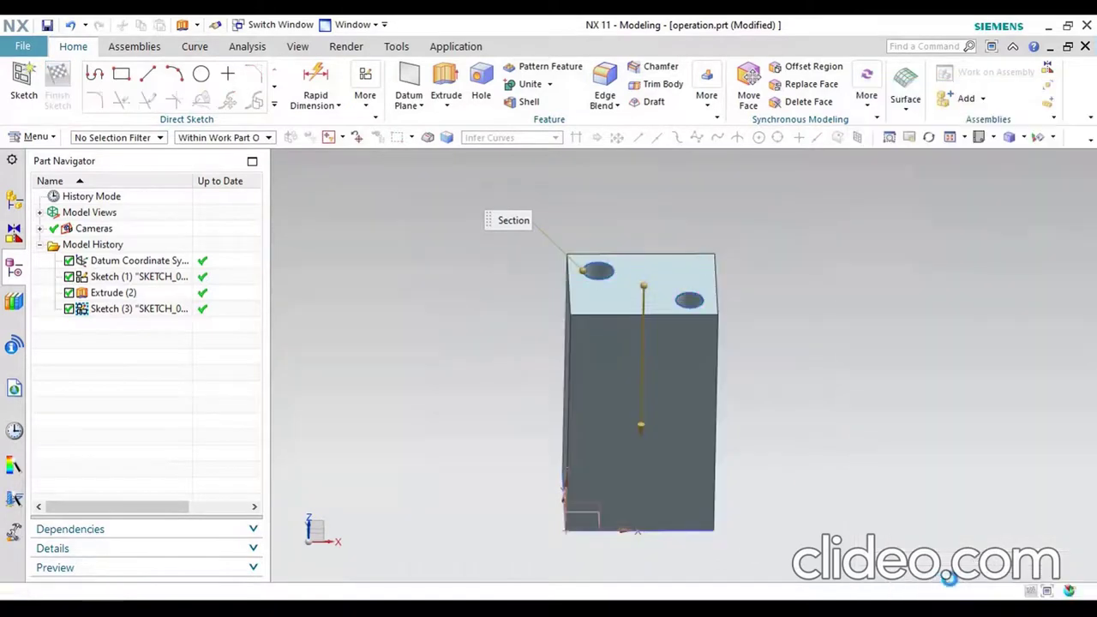
mouse_move(735, 340)
middle_down()
mouse_move(729, 473)
mouse_move(741, 467)
middle_up()
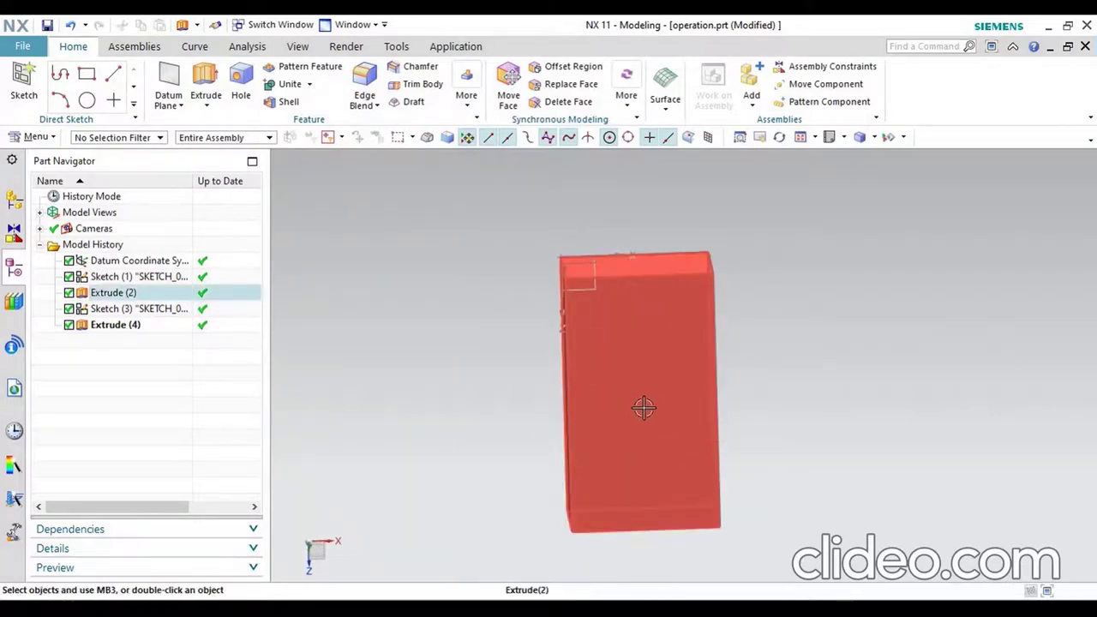
Sketch a circle centred at the sketch origin
mouse_move(588, 409)
middle_down()
mouse_move(625, 346)
mouse_move(623, 318)
mouse_move(628, 327)
middle_up()
mouse_move(620, 374)
middle_down()
mouse_move(612, 380)
mouse_move(608, 309)
mouse_move(608, 375)
middle_up()
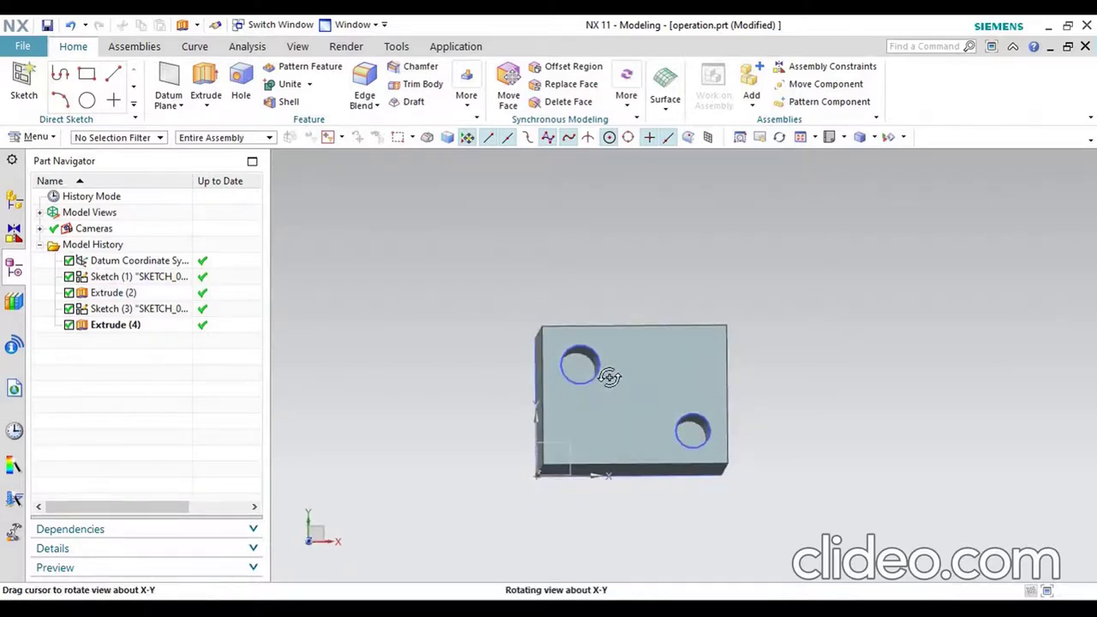
click(88, 100)
scroll(588, 362, up, 2)
scroll(588, 362, up, 3)
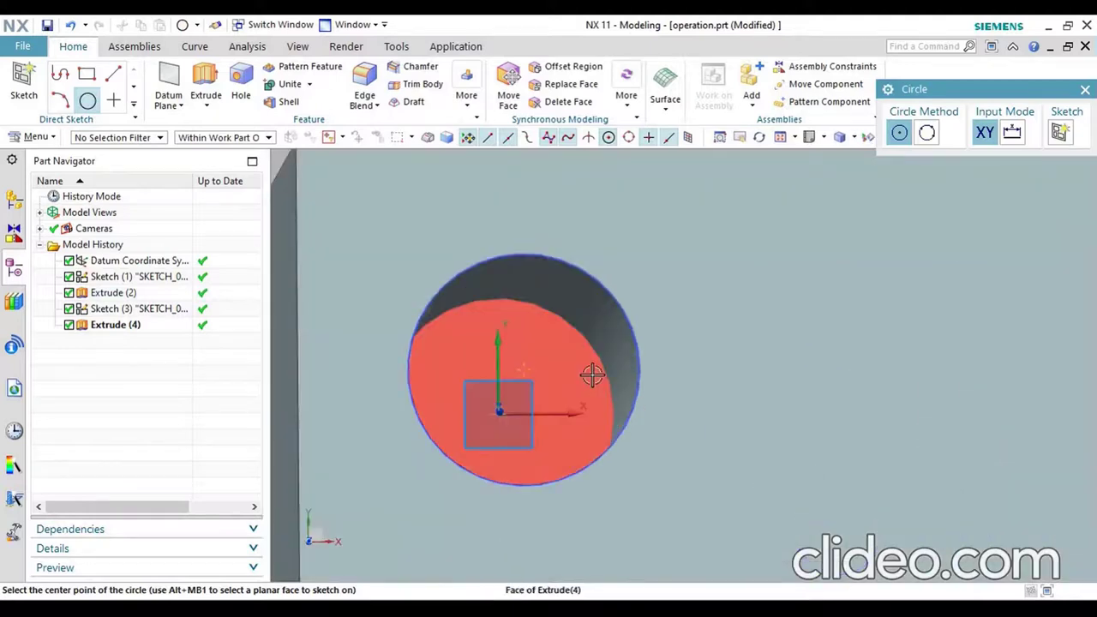
scroll(591, 371, up, 2)
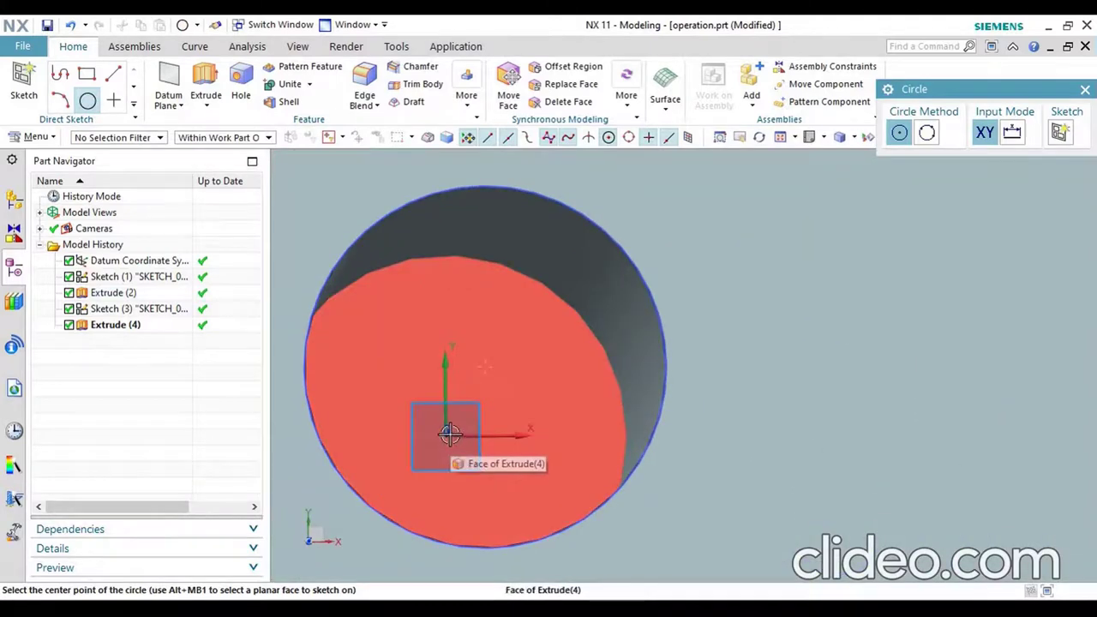
click(445, 435)
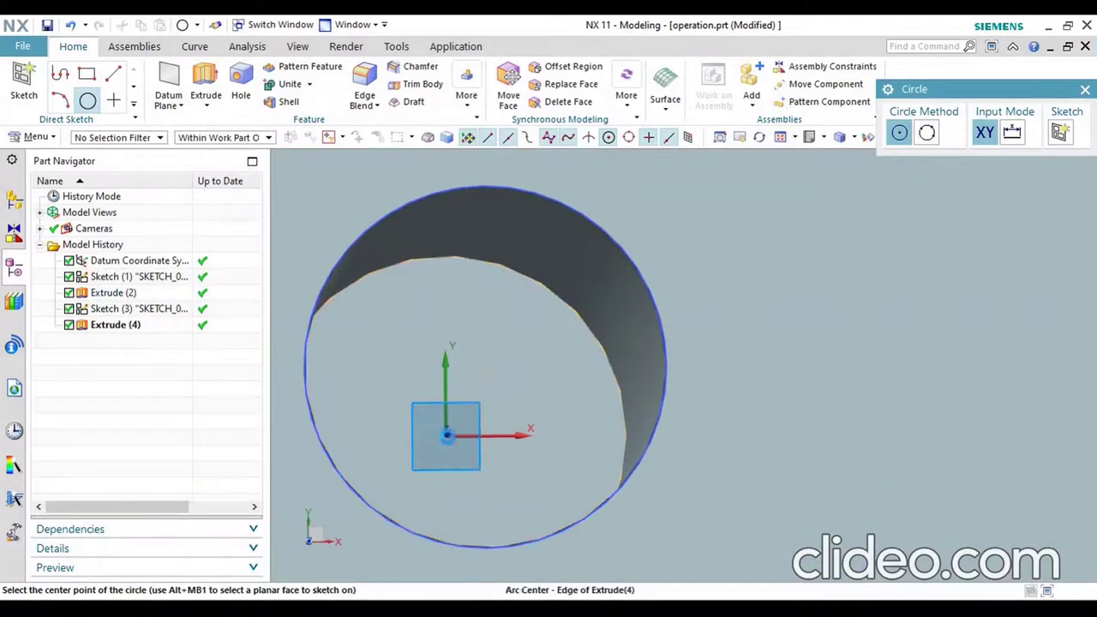
click(531, 295)
Add a smaller circle concentric with the lower-right circle, then begin extruding both circles
mouse_move(509, 341)
middle_down()
mouse_move(506, 355)
mouse_move(566, 412)
middle_up()
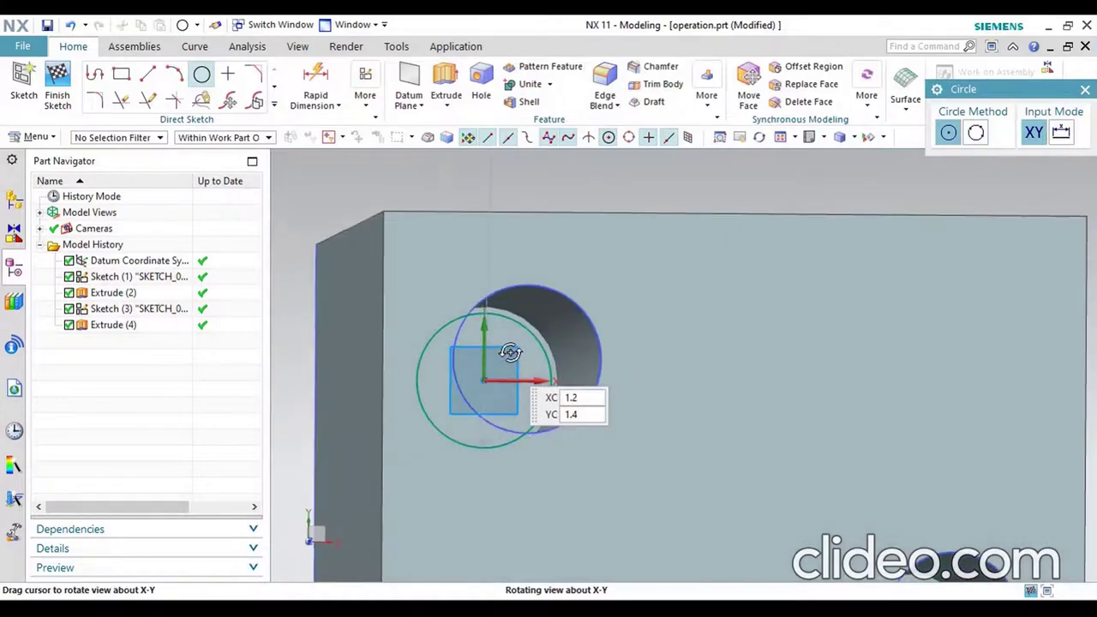
scroll(570, 415, down, 3)
scroll(618, 446, up, 3)
click(809, 137)
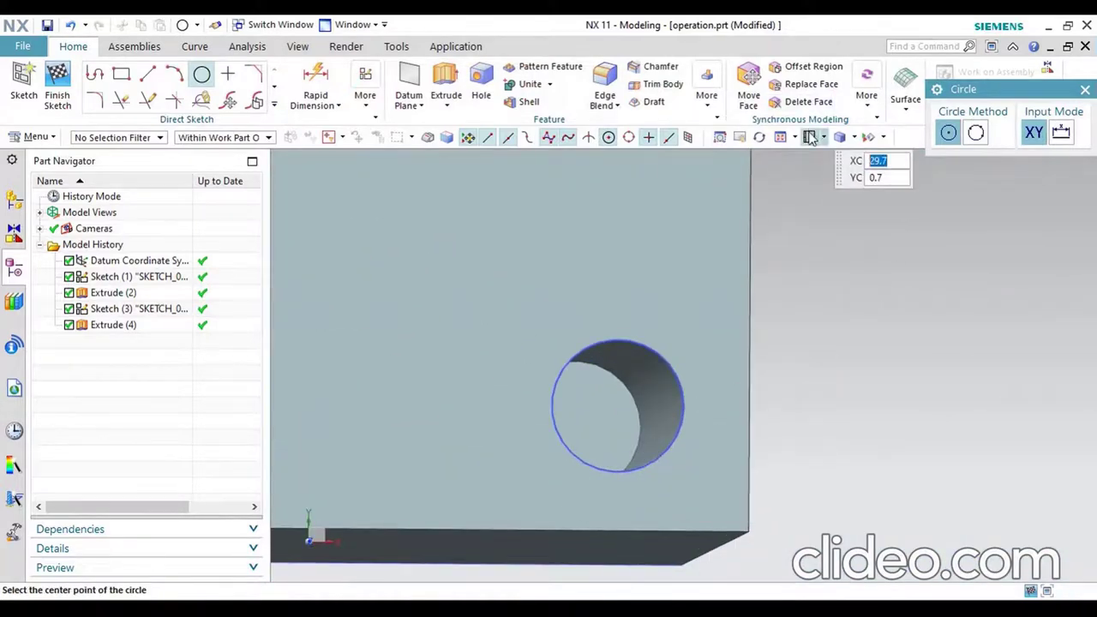
scroll(845, 514, up, 3)
scroll(798, 506, up, 2)
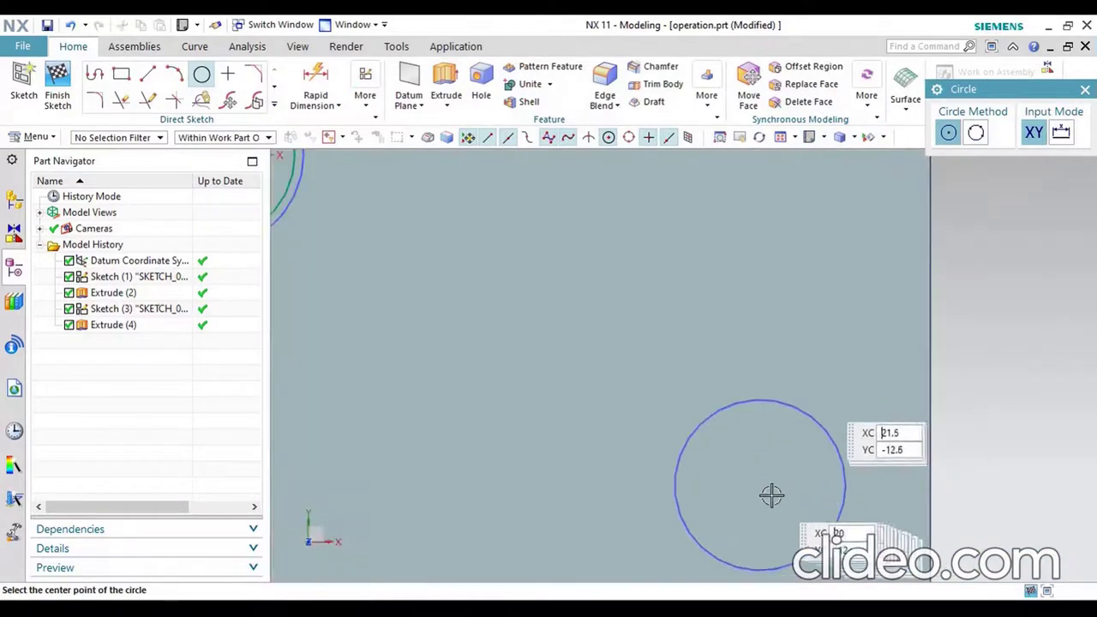
scroll(765, 489, up, 2)
click(759, 484)
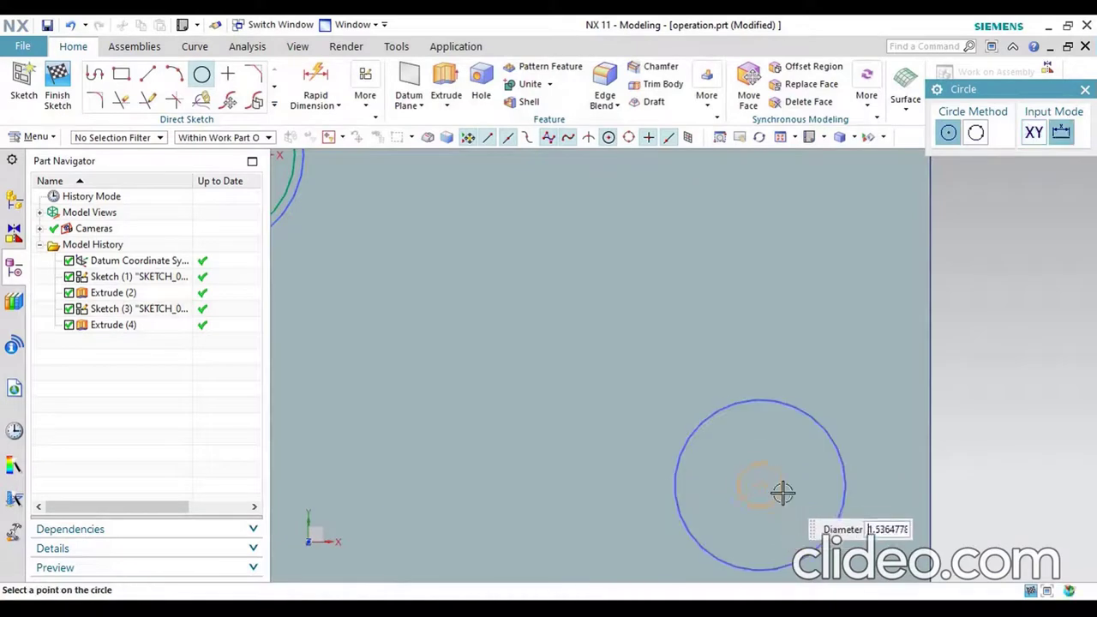
click(823, 518)
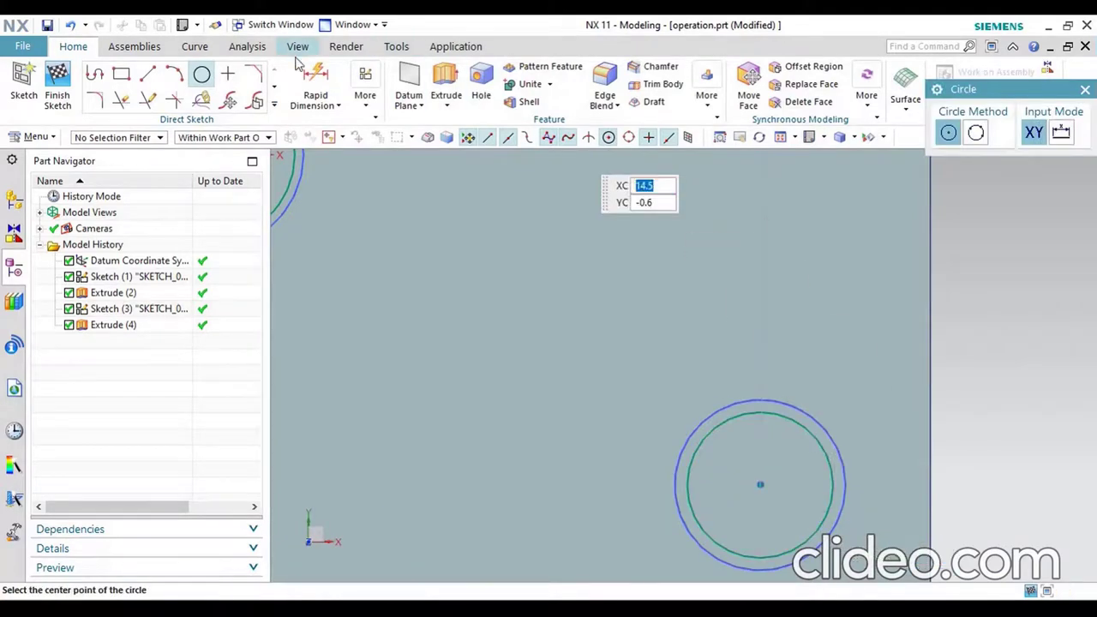
click(448, 77)
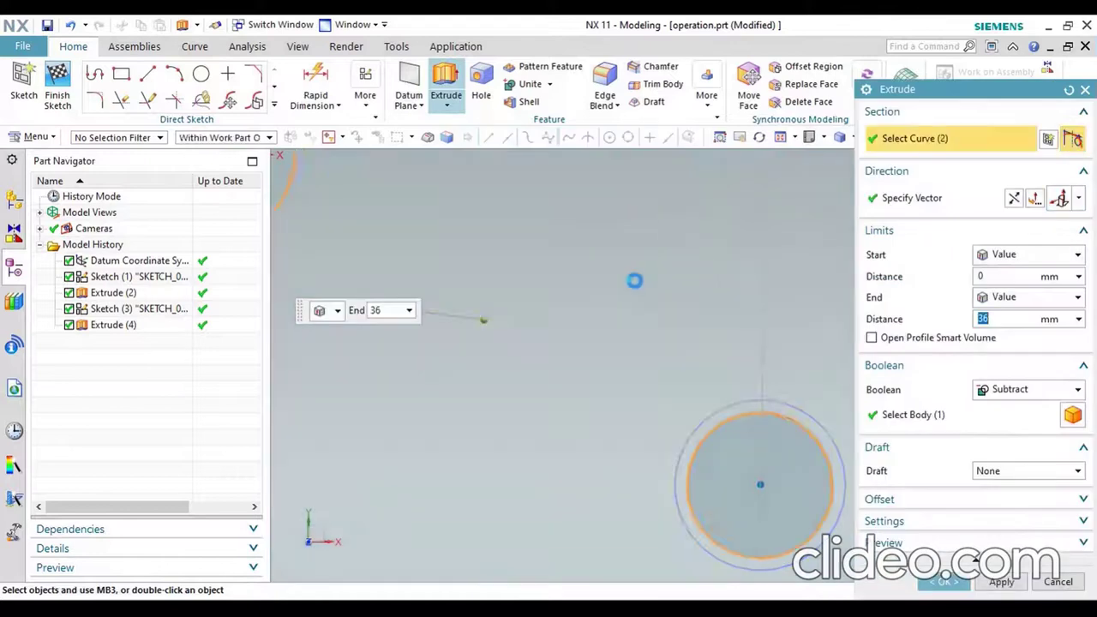
Change the 36 mm extrusion's Boolean from Subtract to None and confirm it
scroll(643, 287, down, 2)
mouse_move(661, 342)
middle_down()
mouse_move(657, 301)
mouse_move(681, 257)
mouse_move(678, 272)
middle_up()
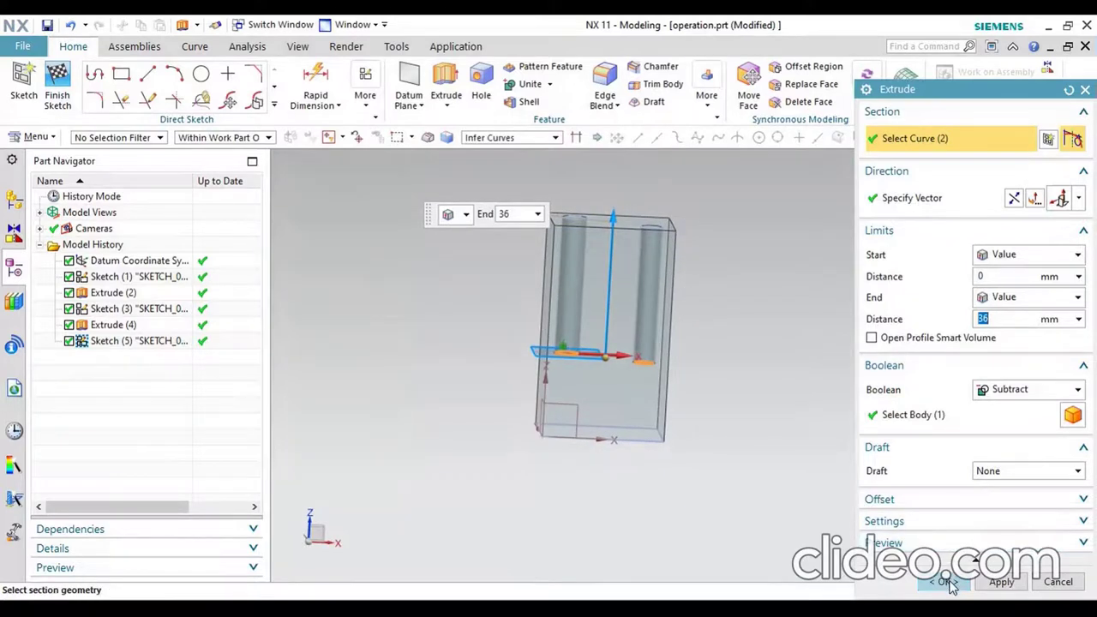
click(1010, 391)
click(1003, 407)
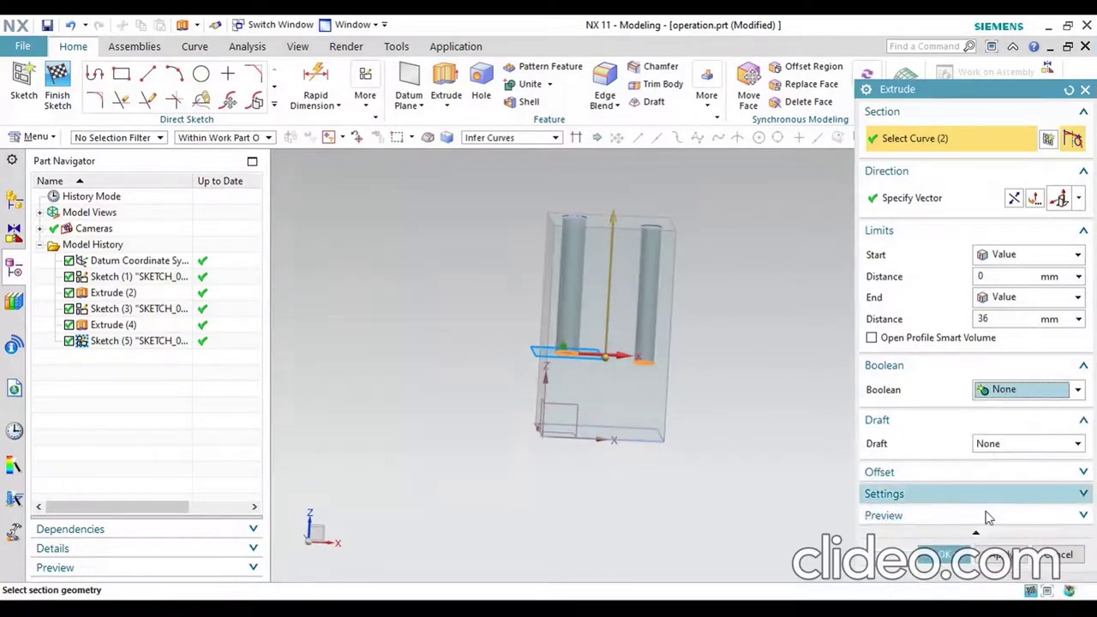
click(948, 556)
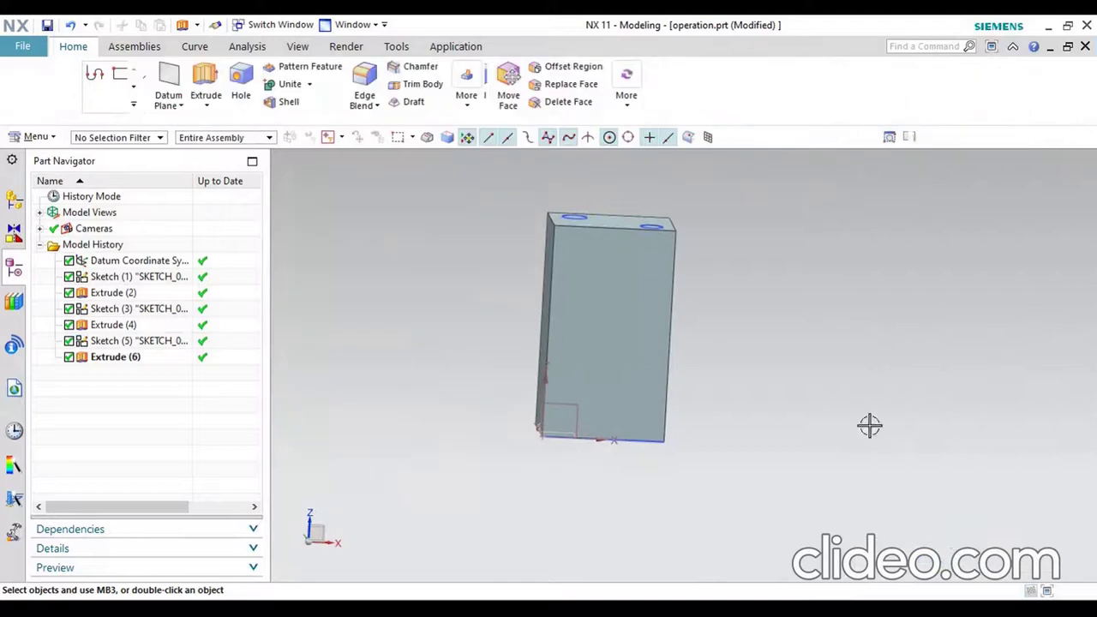
Orbit and zoom around the block to inspect the holes and new cylinders
middle_drag(633, 246, 643, 274)
scroll(649, 287, up, 5)
scroll(639, 283, up, 5)
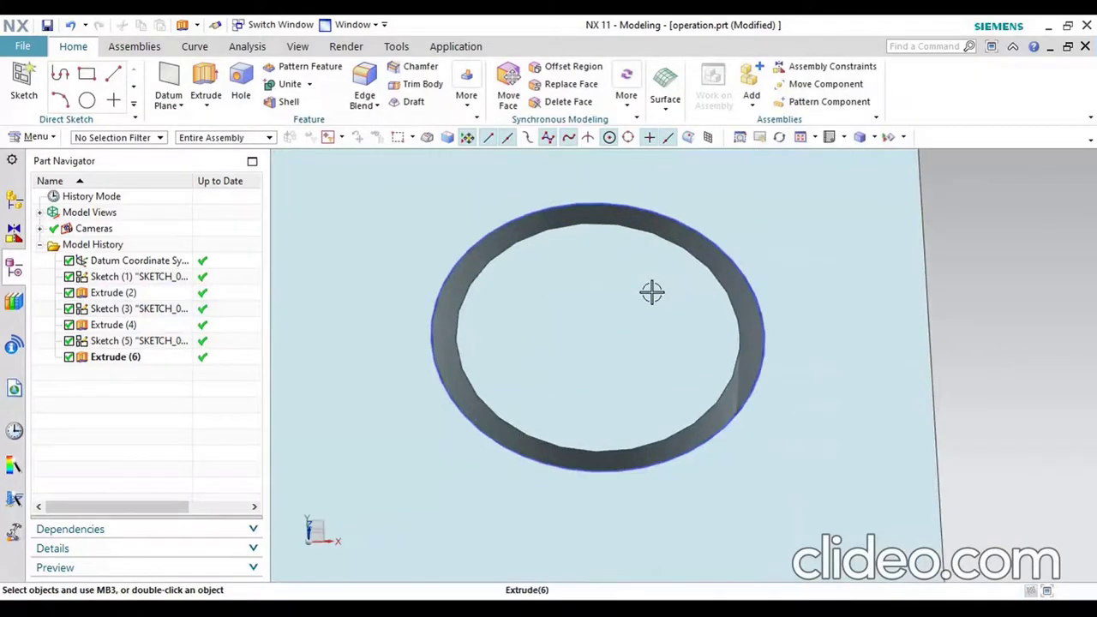
scroll(624, 300, down, 5)
mouse_move(620, 326)
middle_down()
mouse_move(497, 246)
mouse_move(499, 277)
mouse_move(472, 351)
middle_up()
scroll(515, 354, up, 5)
scroll(506, 334, down, 4)
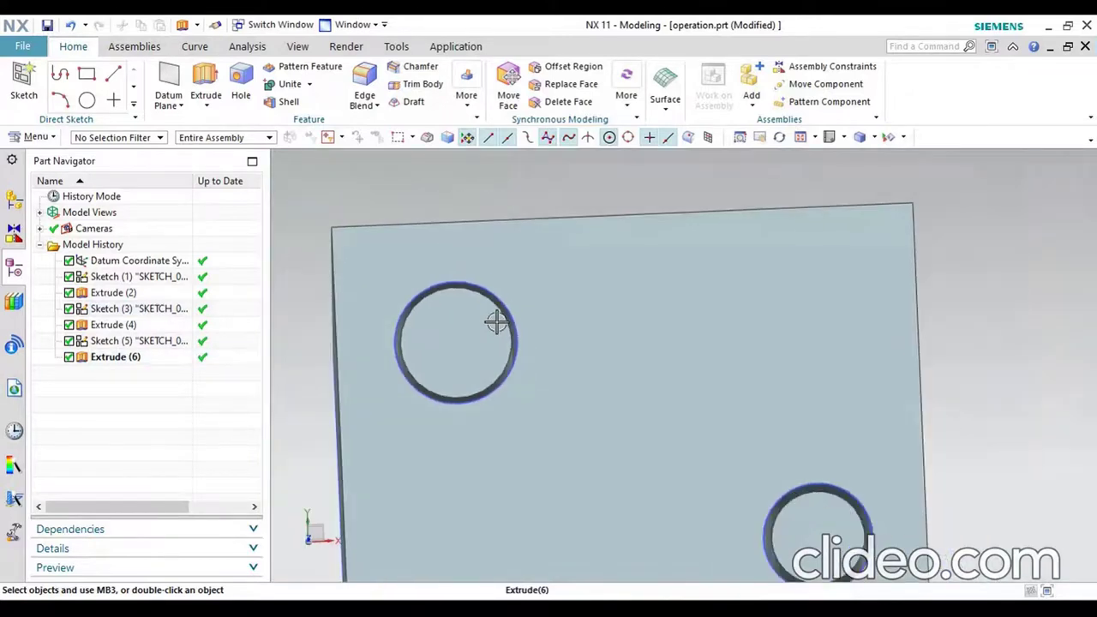
scroll(532, 317, down, 4)
scroll(754, 172, up, 5)
mouse_move(754, 171)
middle_down()
mouse_move(636, 226)
mouse_move(632, 325)
mouse_move(642, 262)
middle_up()
scroll(632, 326, down, 4)
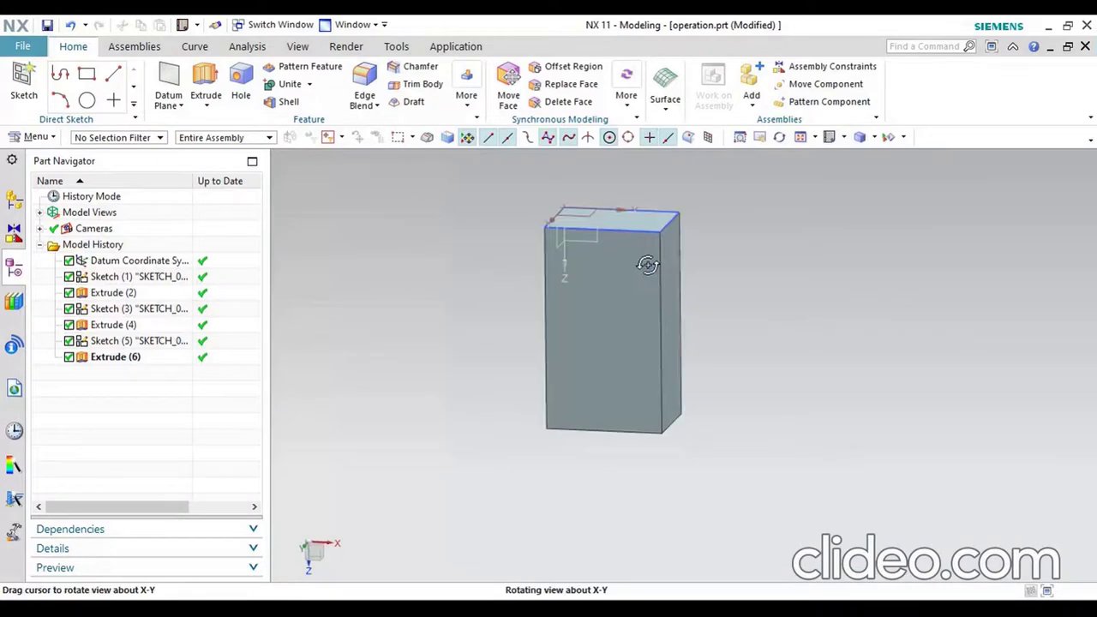
Switch to the Front standard view and zoom out slightly
click(845, 137)
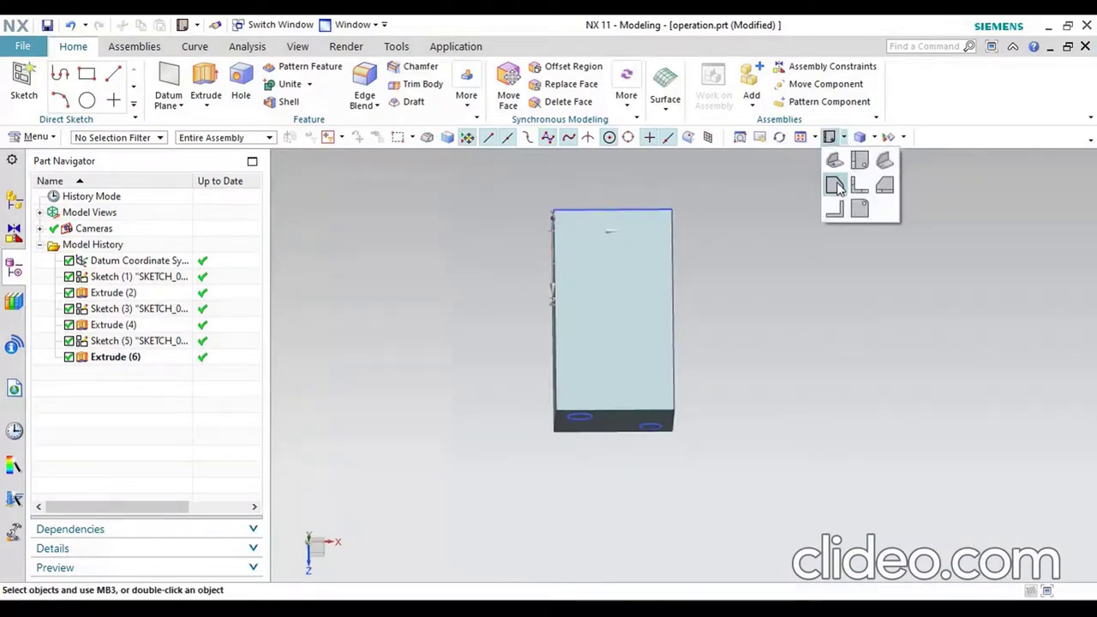
click(836, 182)
scroll(514, 304, down, 2)
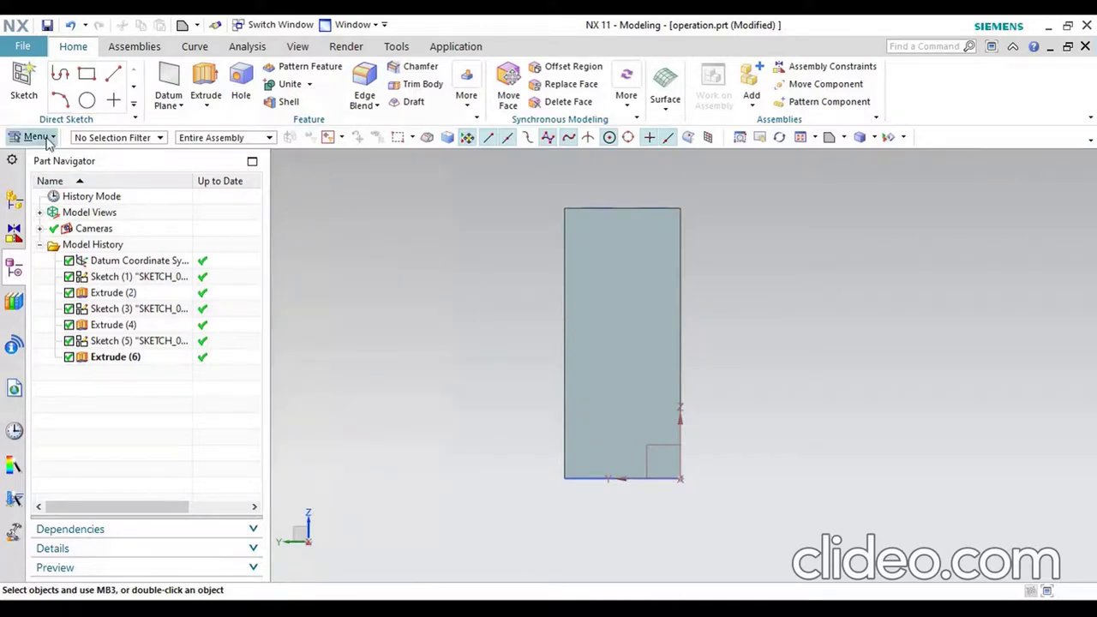
Select the solid block in Edit > Object Display to edit its Medium Steel colour
click(49, 144)
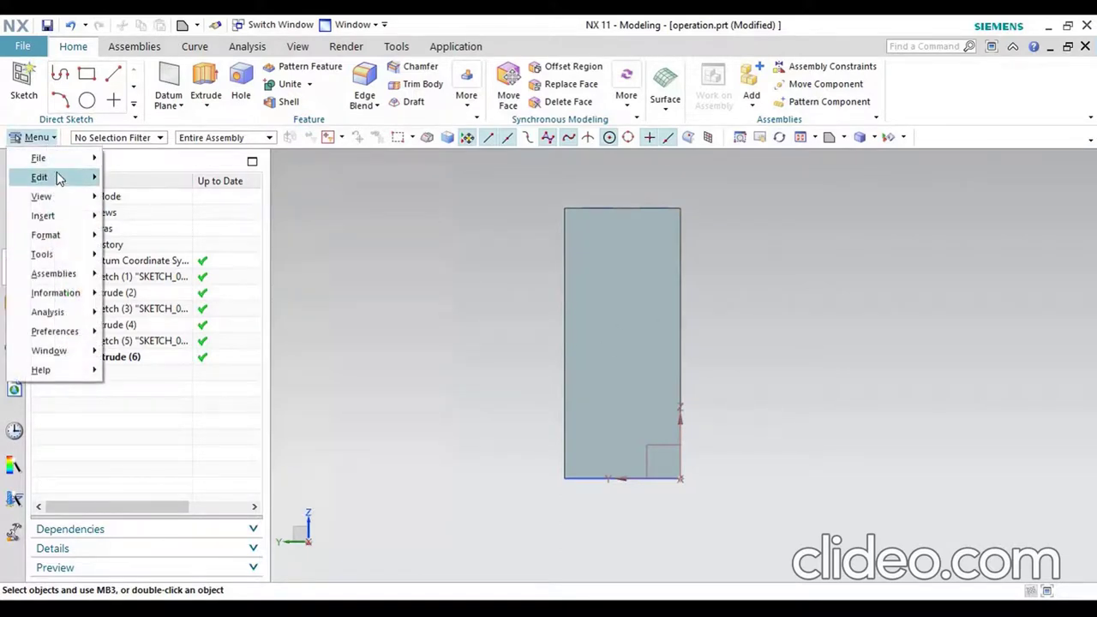
mouse_move(40, 177)
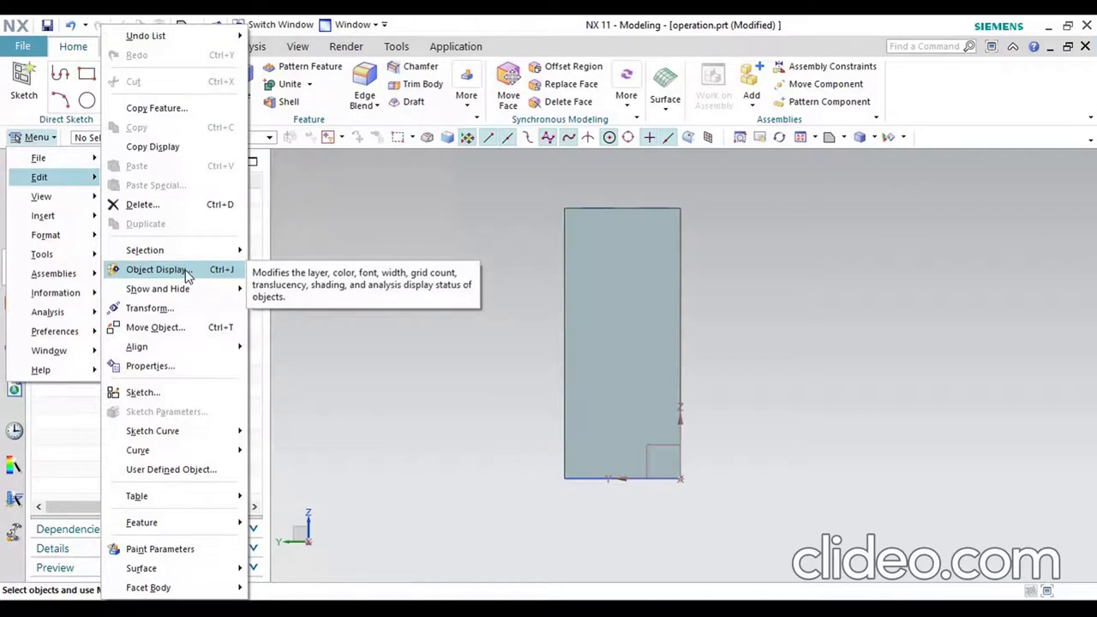
click(188, 270)
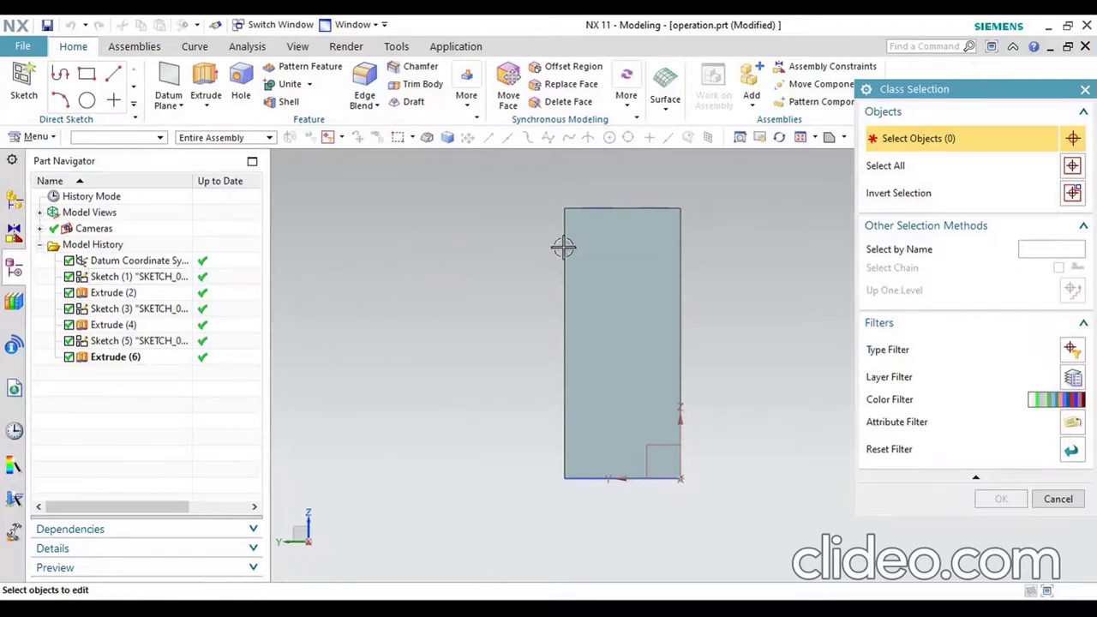
click(612, 302)
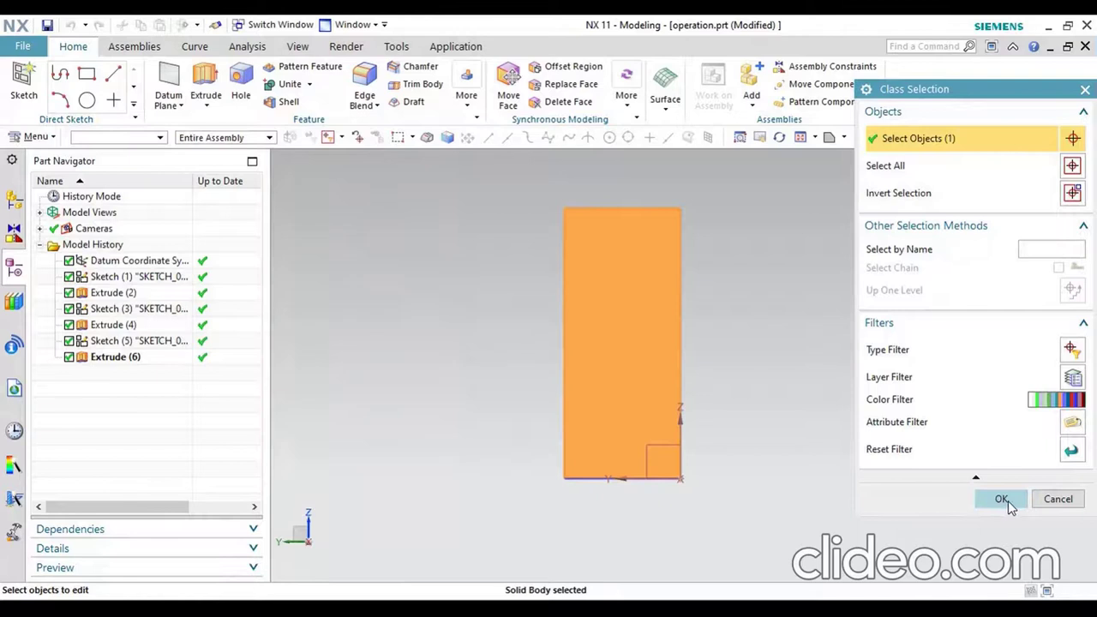
click(1003, 500)
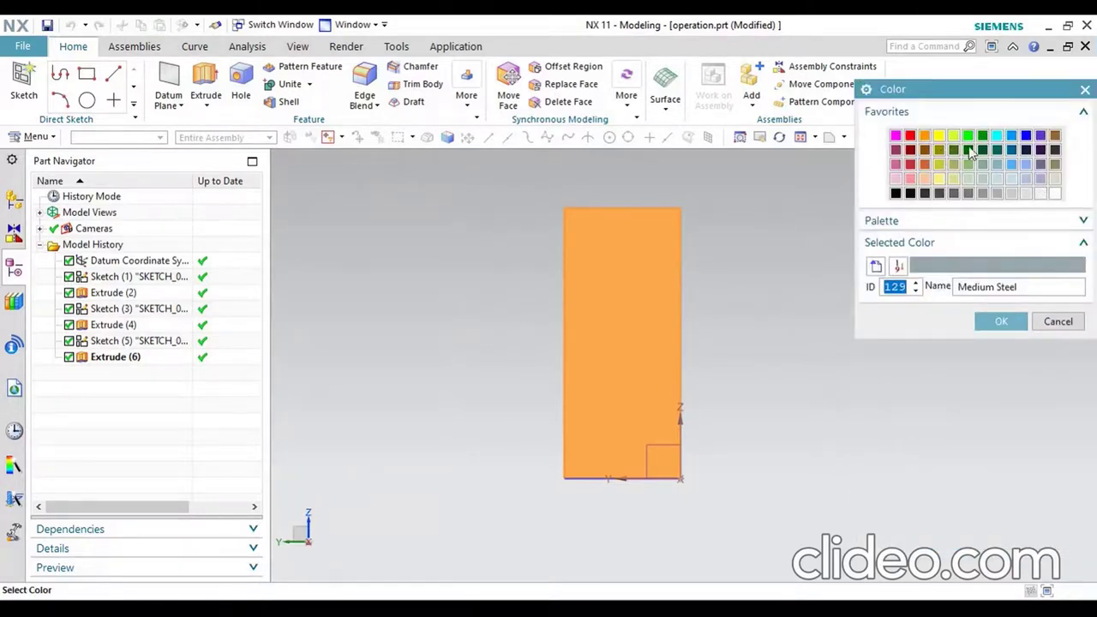
Set the block's colour to Purple and translucency to 53, then apply and close
click(1040, 137)
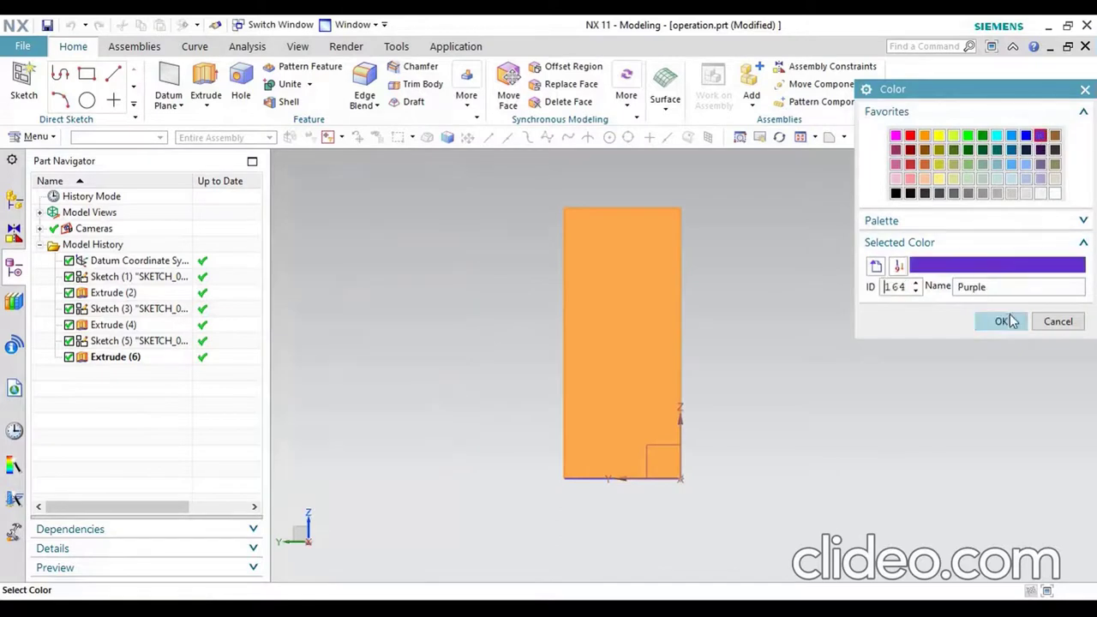
click(1003, 323)
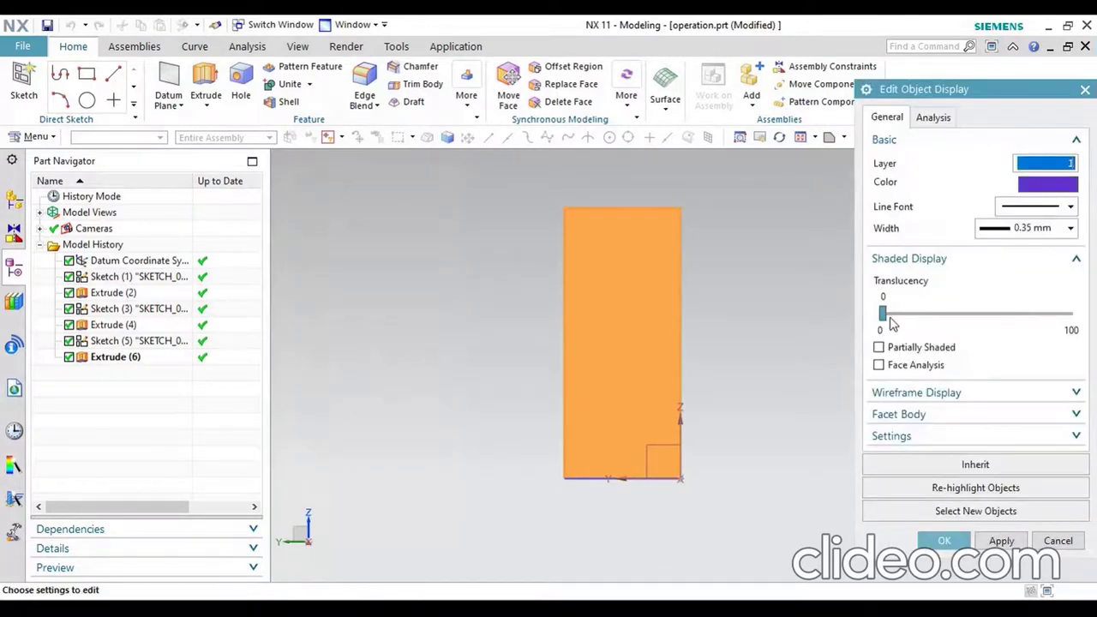
middle_drag(748, 271, 760, 282)
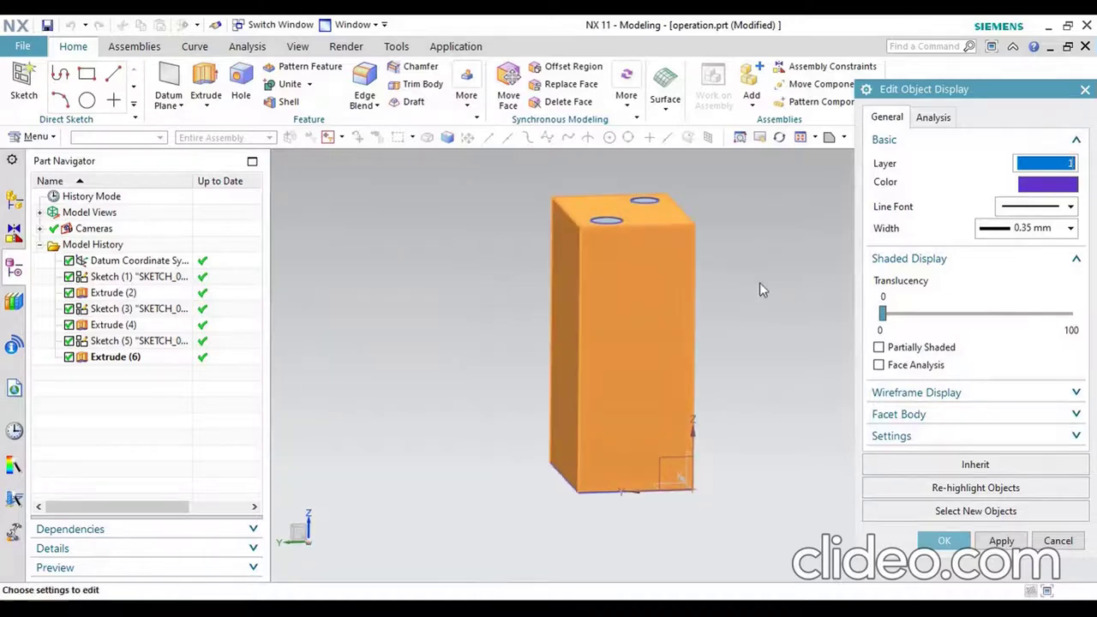
mouse_move(886, 315)
mouse_down()
mouse_move(1022, 323)
mouse_move(984, 317)
mouse_up()
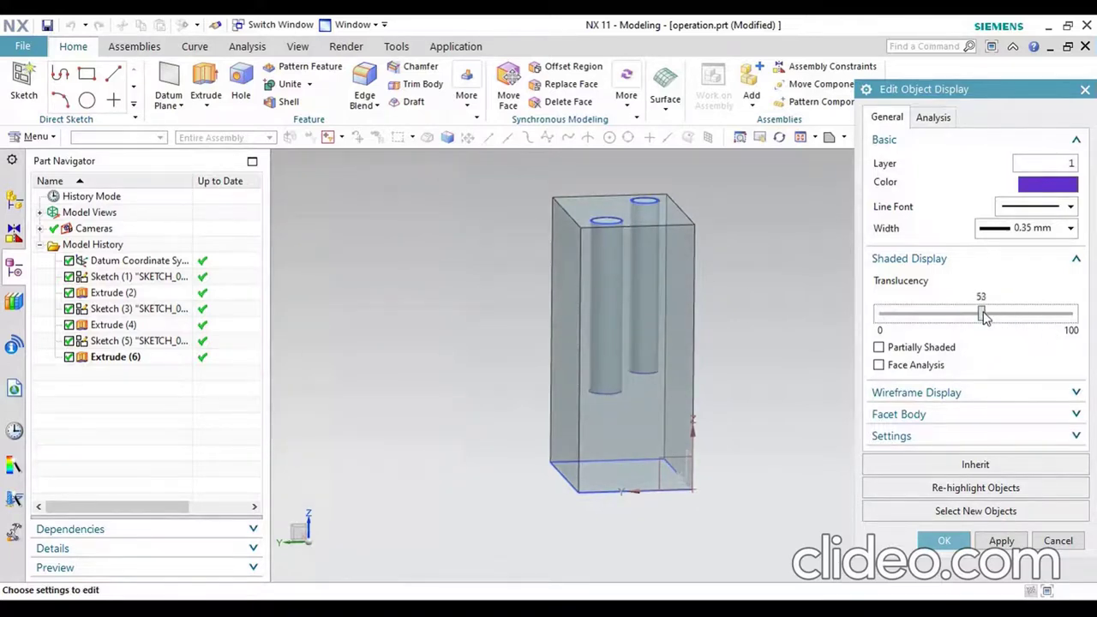
click(1002, 541)
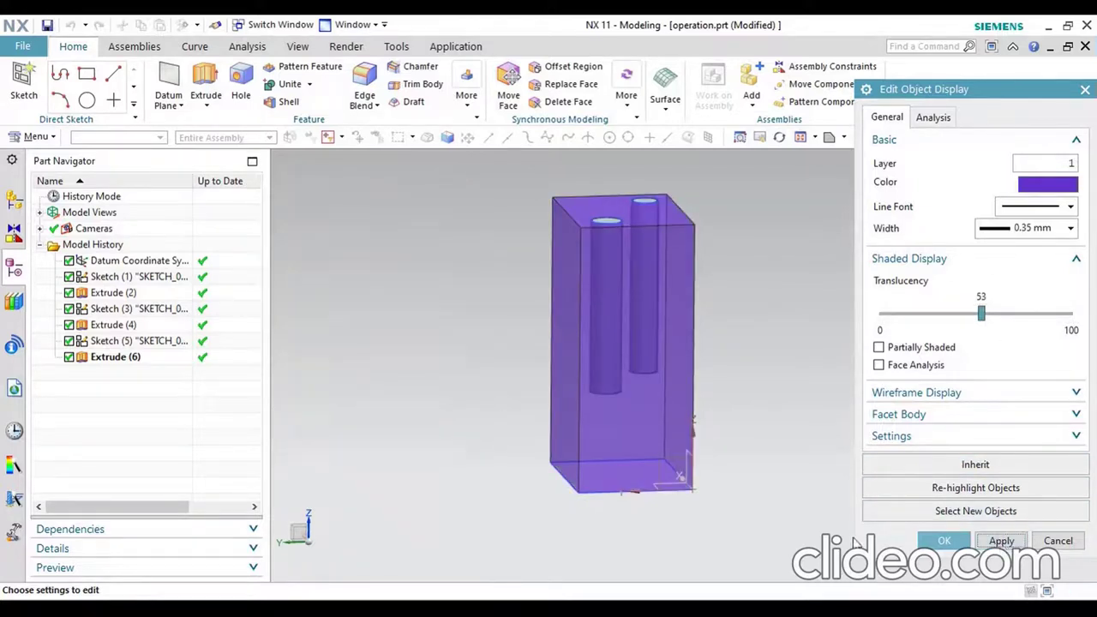
click(944, 541)
mouse_move(688, 306)
middle_down()
mouse_move(680, 444)
mouse_move(755, 444)
middle_up()
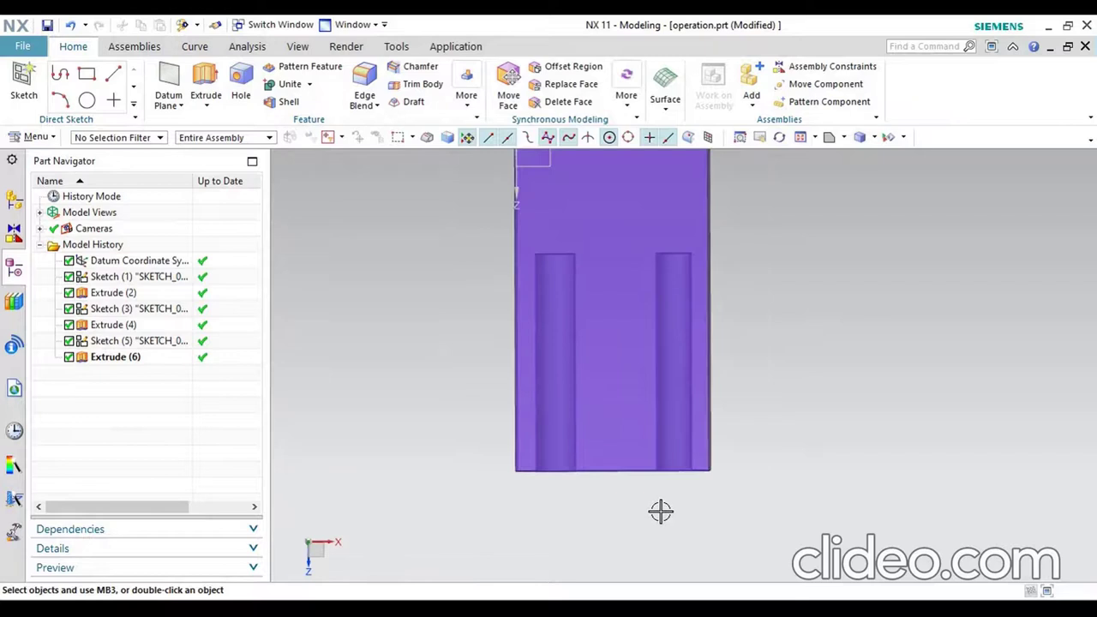
scroll(734, 401, up, 1)
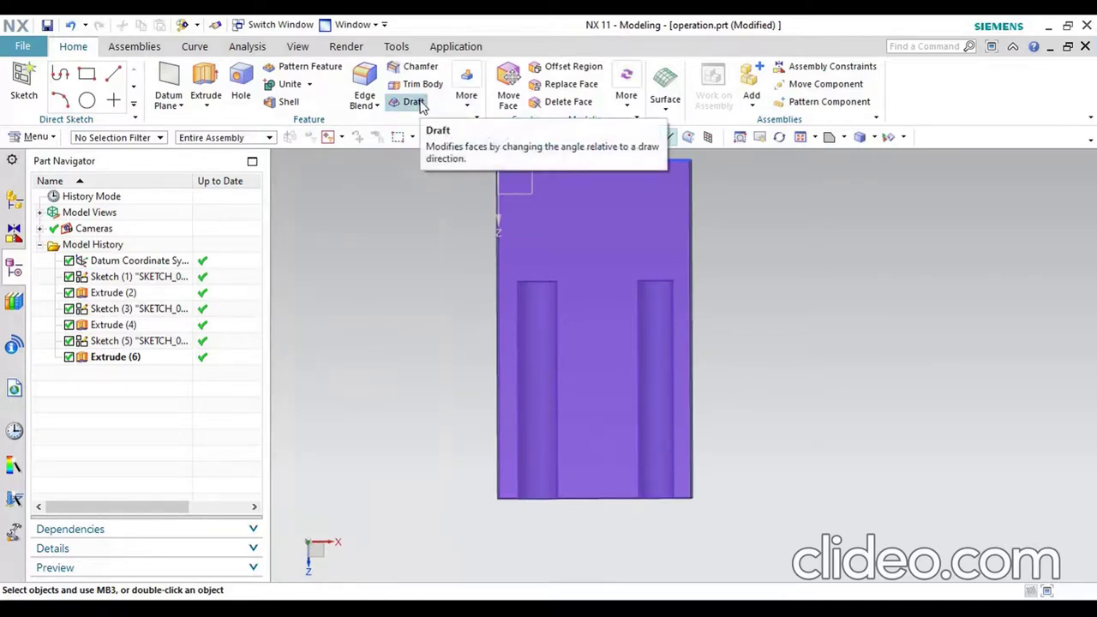
click(472, 100)
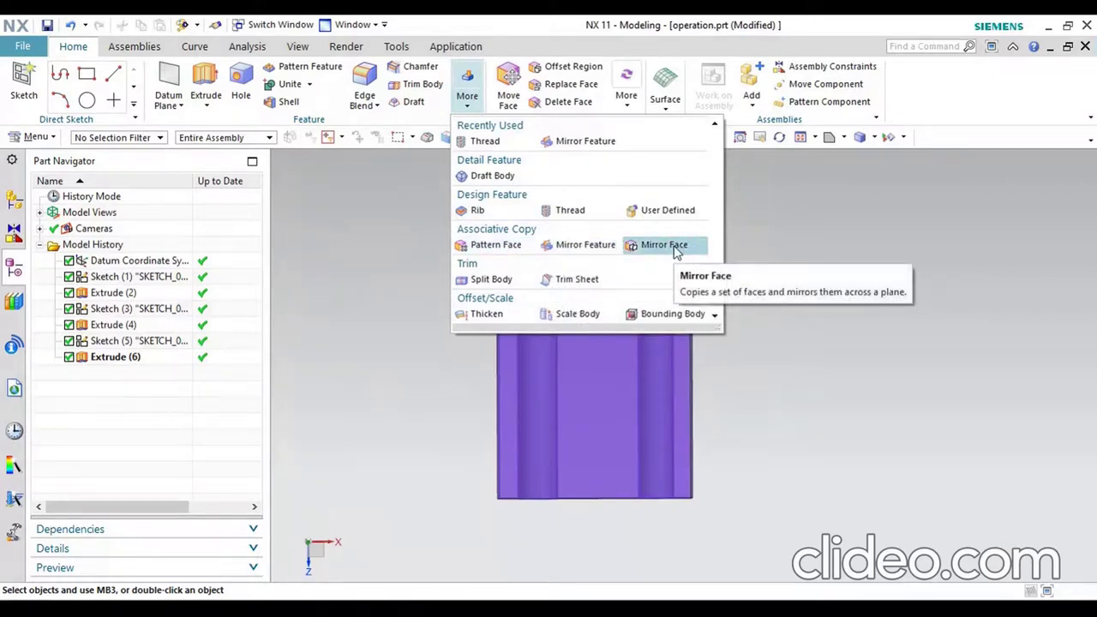
click(351, 291)
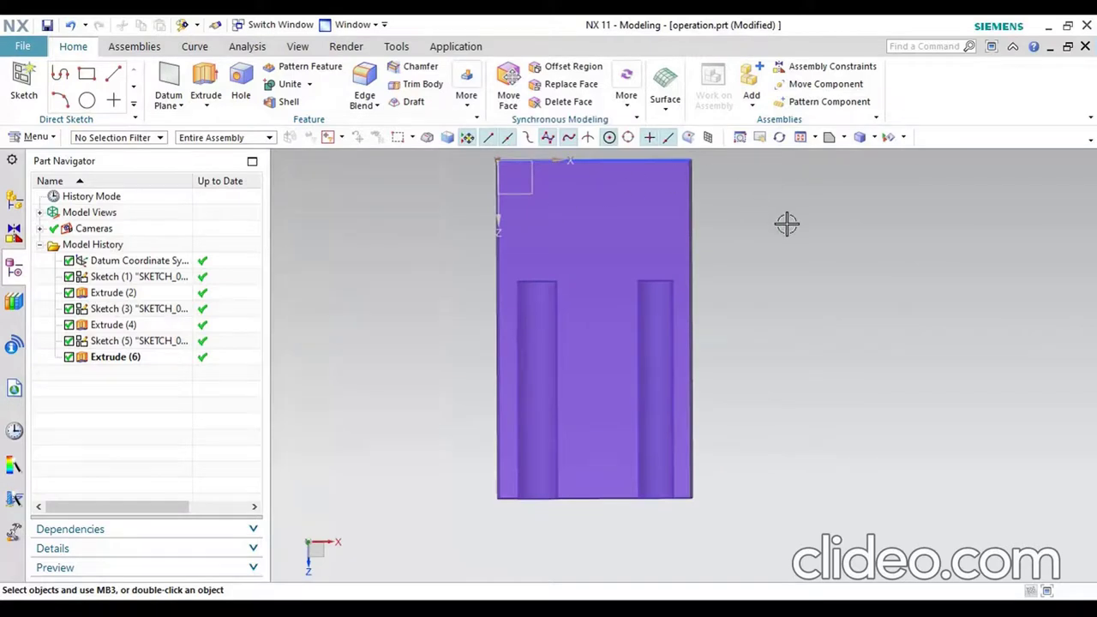
middle_drag(681, 412, 728, 373)
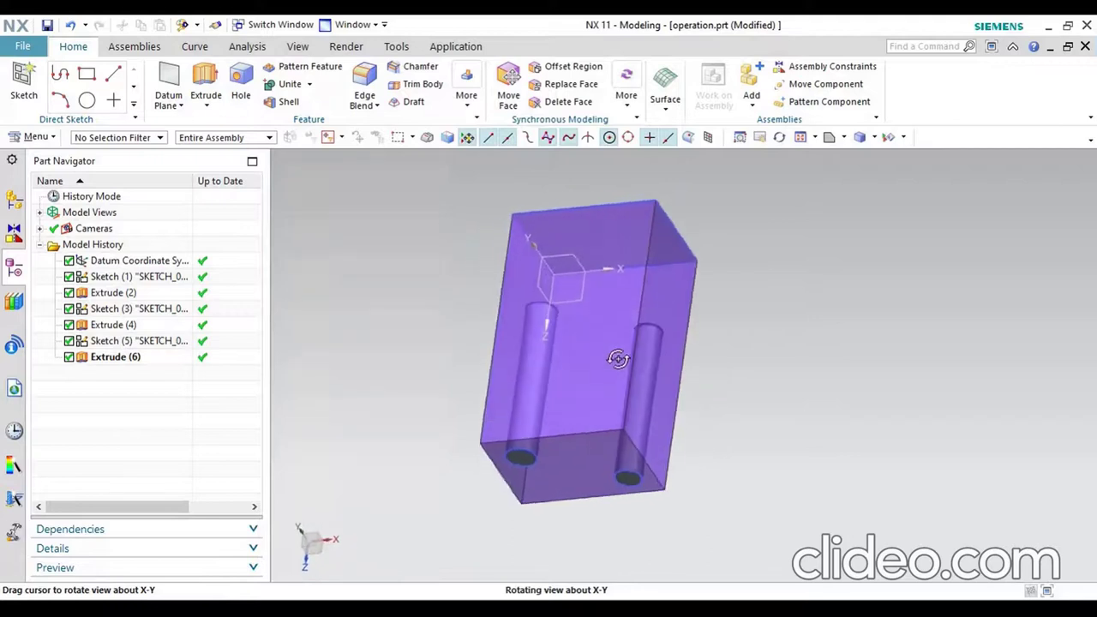
middle_drag(728, 373, 632, 380)
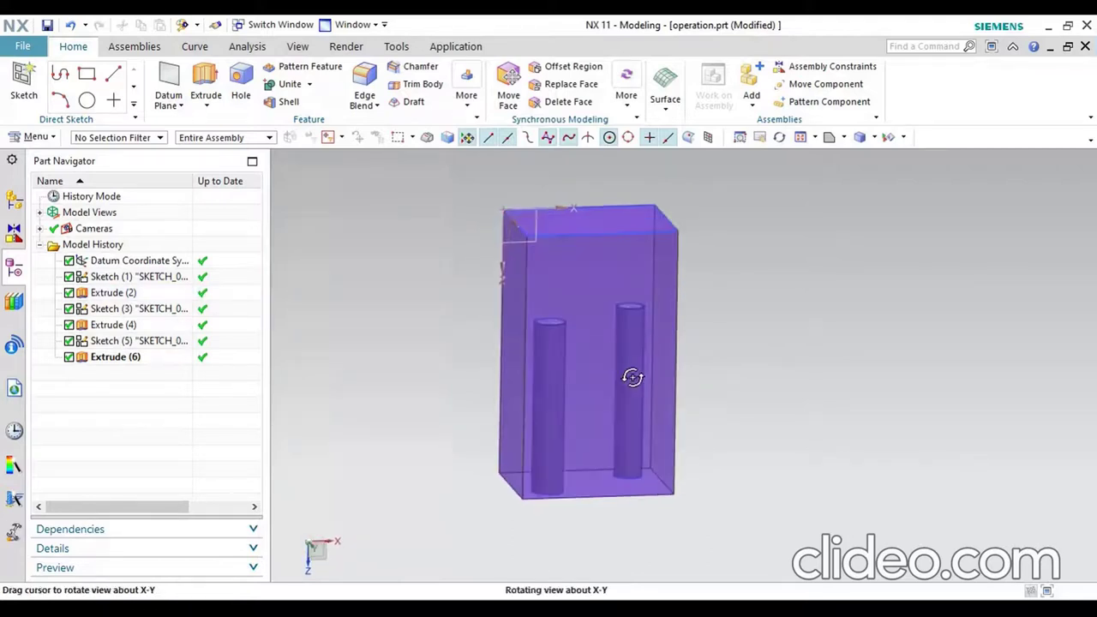
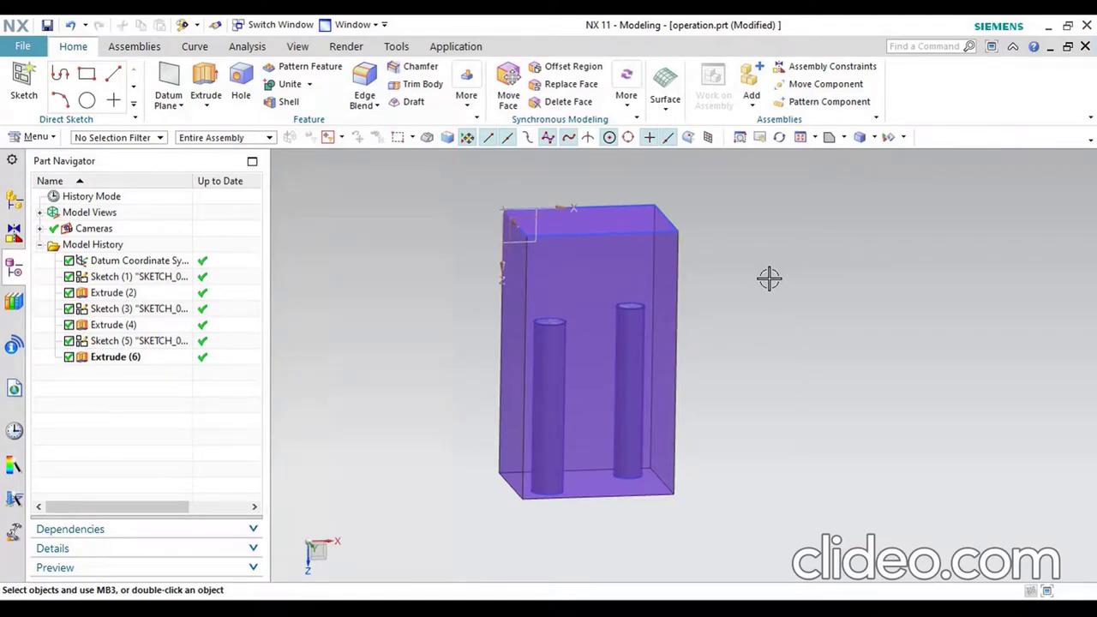
Render the purple block Shaded without edges and rotate the view slightly around it
click(874, 139)
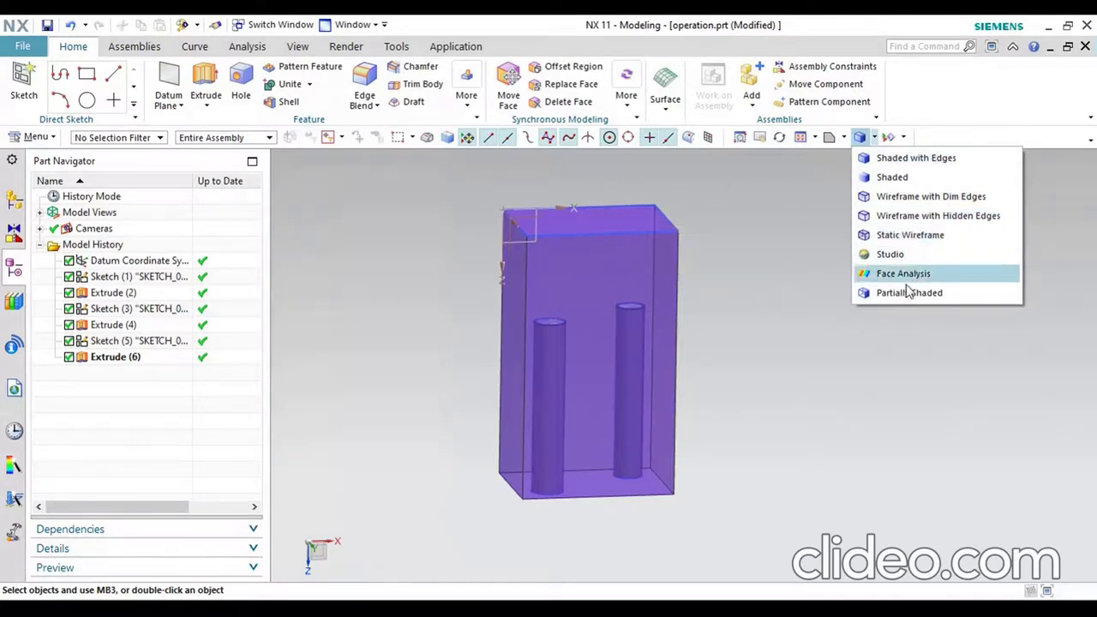
click(893, 177)
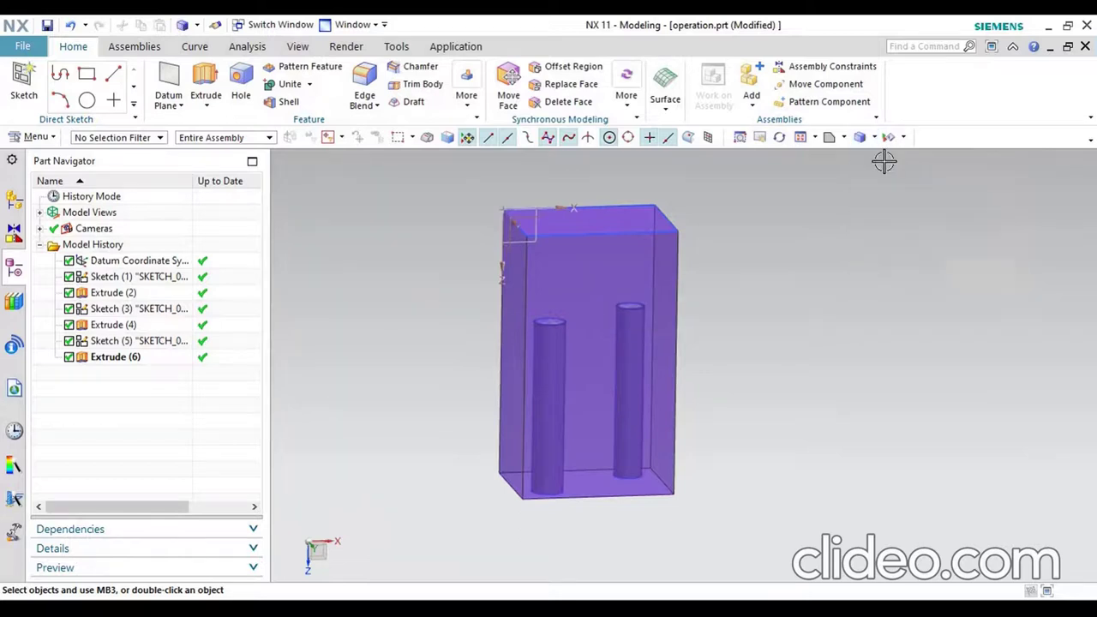
scroll(571, 223, up, 1)
scroll(514, 237, up, 1)
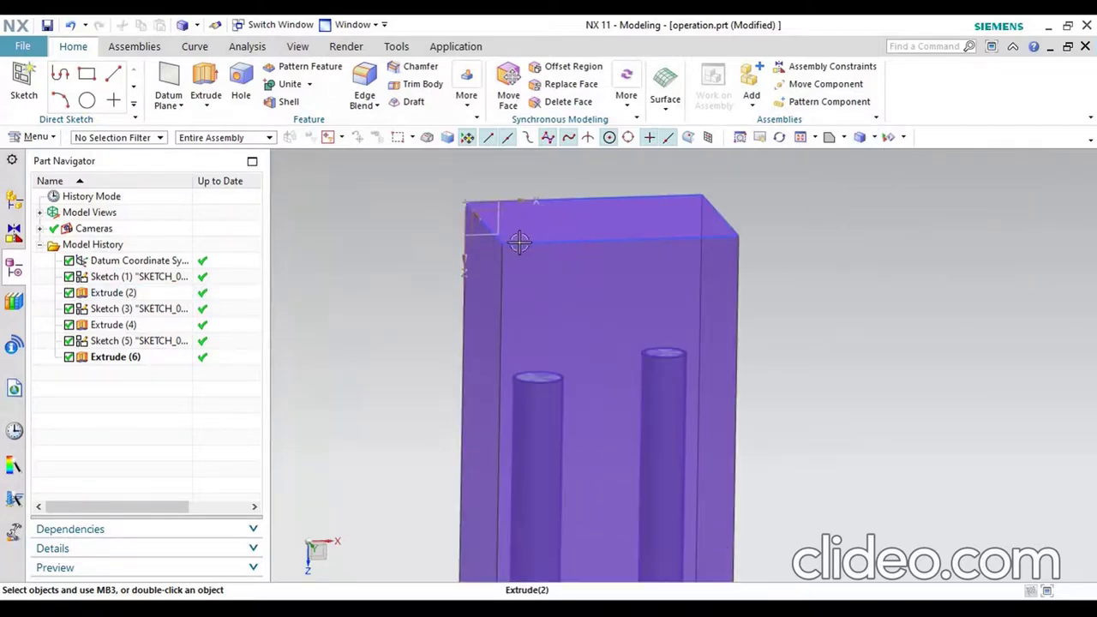
scroll(514, 257, down, 1)
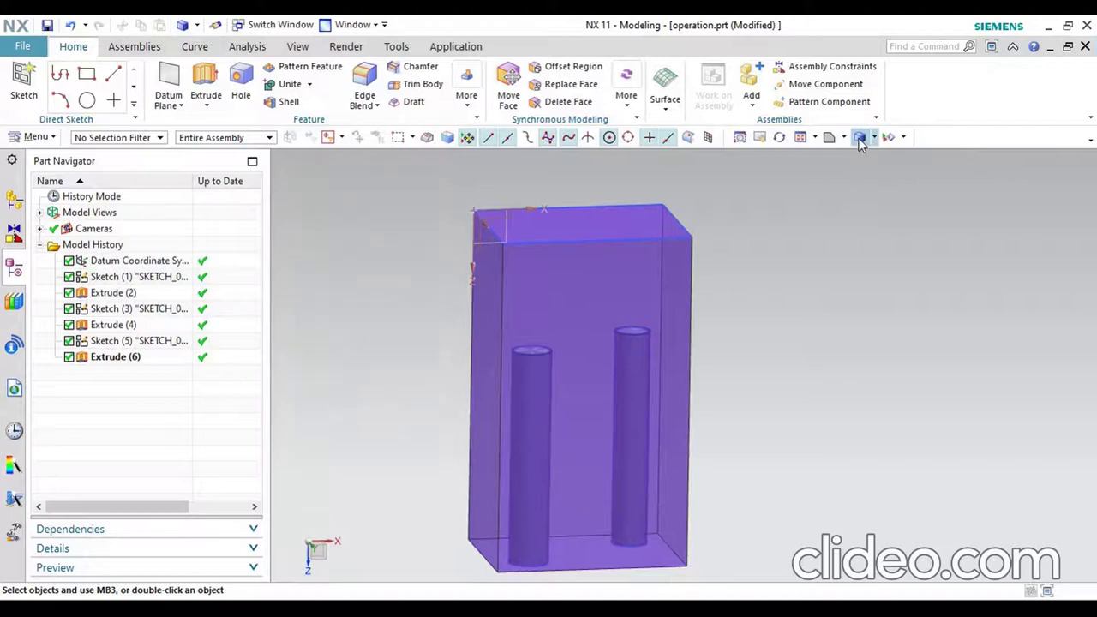
click(875, 138)
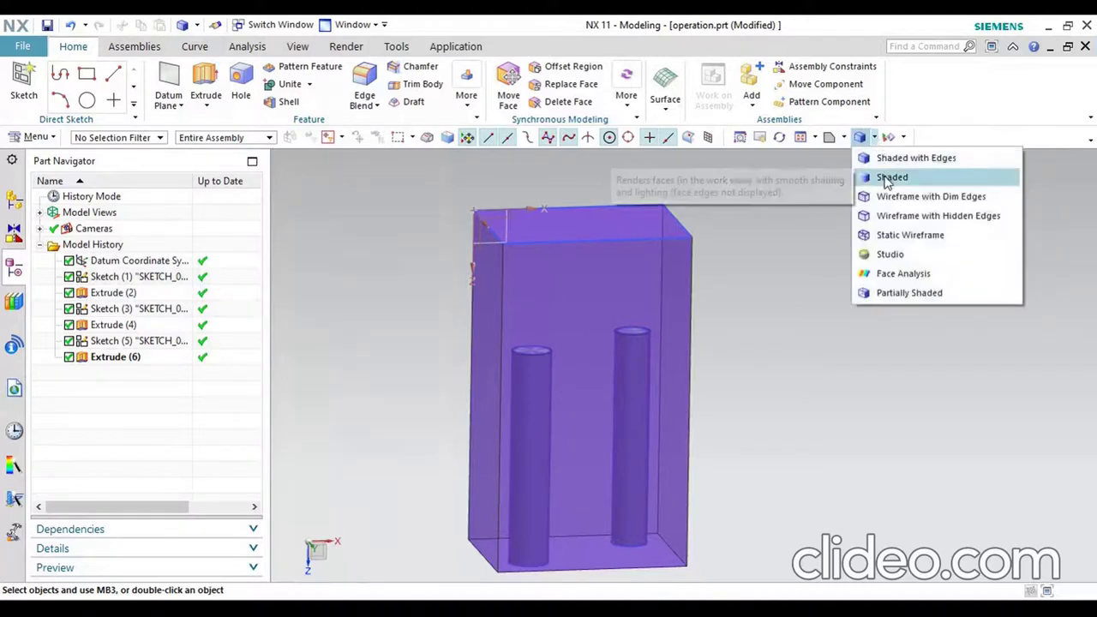
click(885, 176)
middle_drag(840, 257, 796, 299)
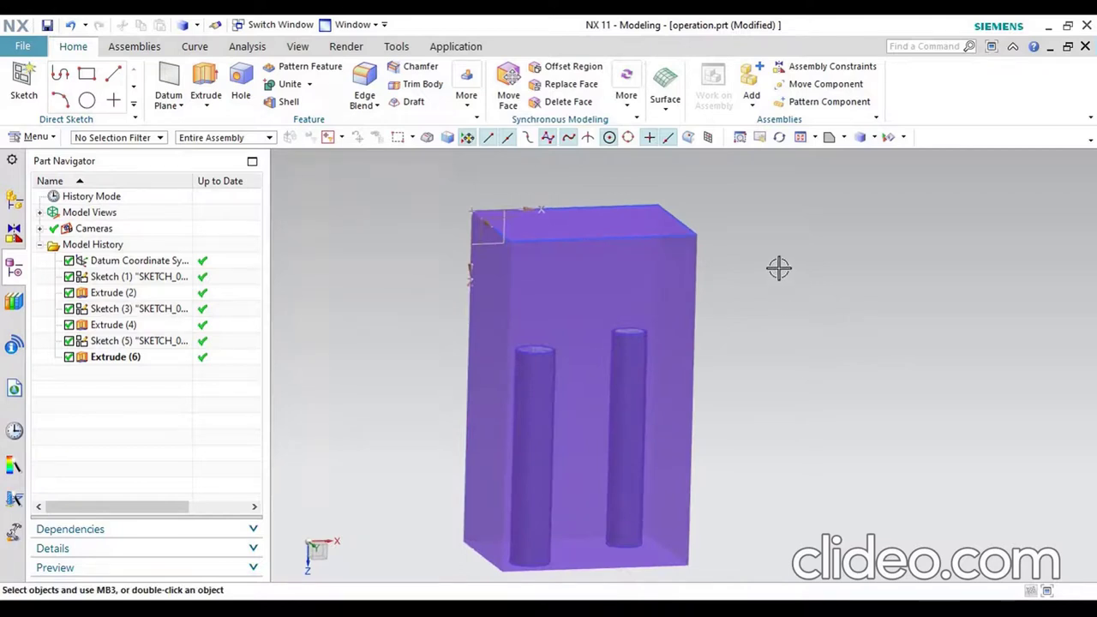
middle_drag(778, 261, 779, 256)
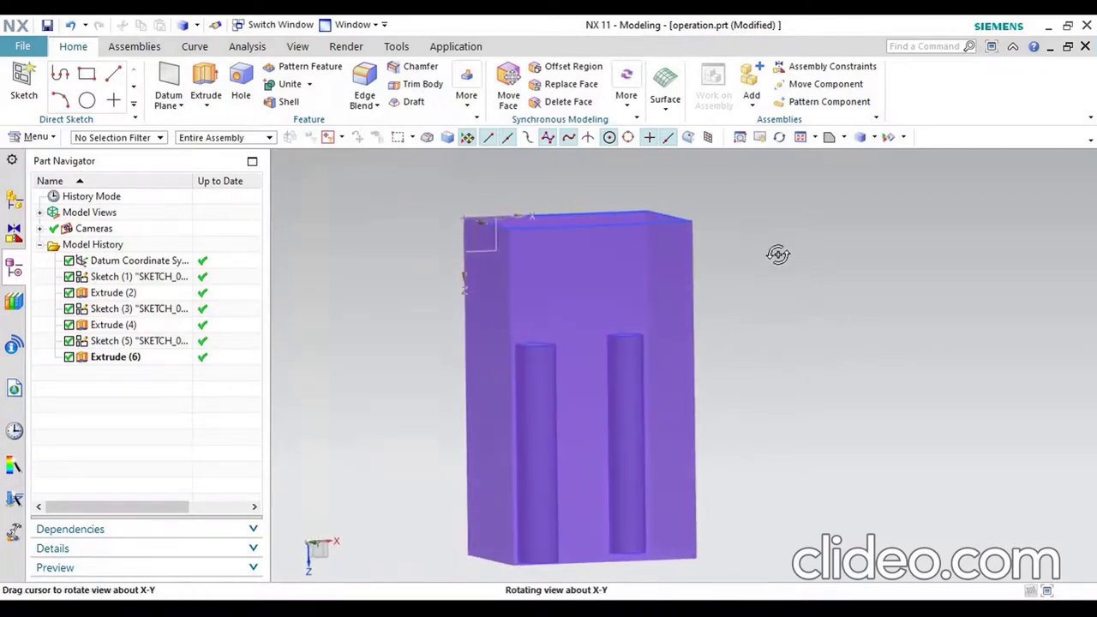
Show the block as Wireframe with Dim Edges, then as Wireframe with Hidden Edges
click(876, 144)
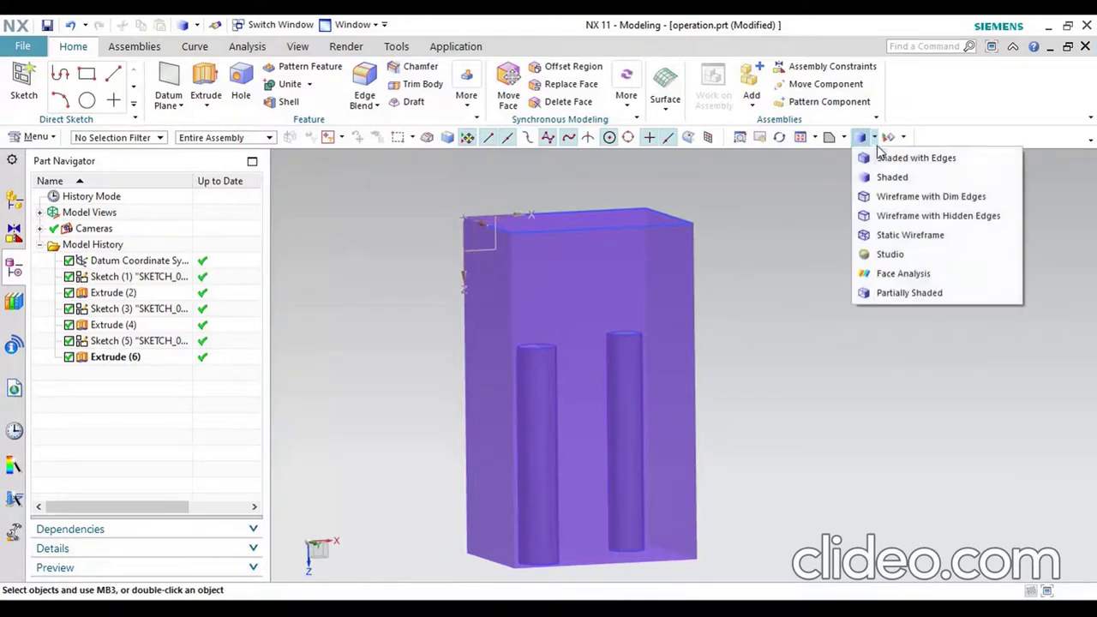
click(900, 199)
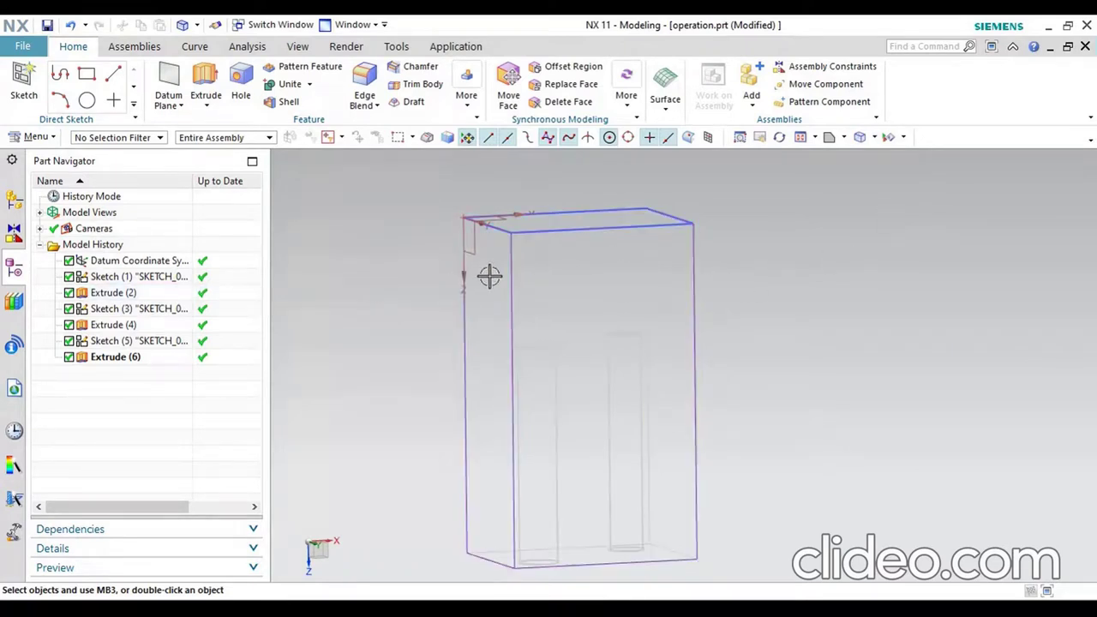
click(874, 137)
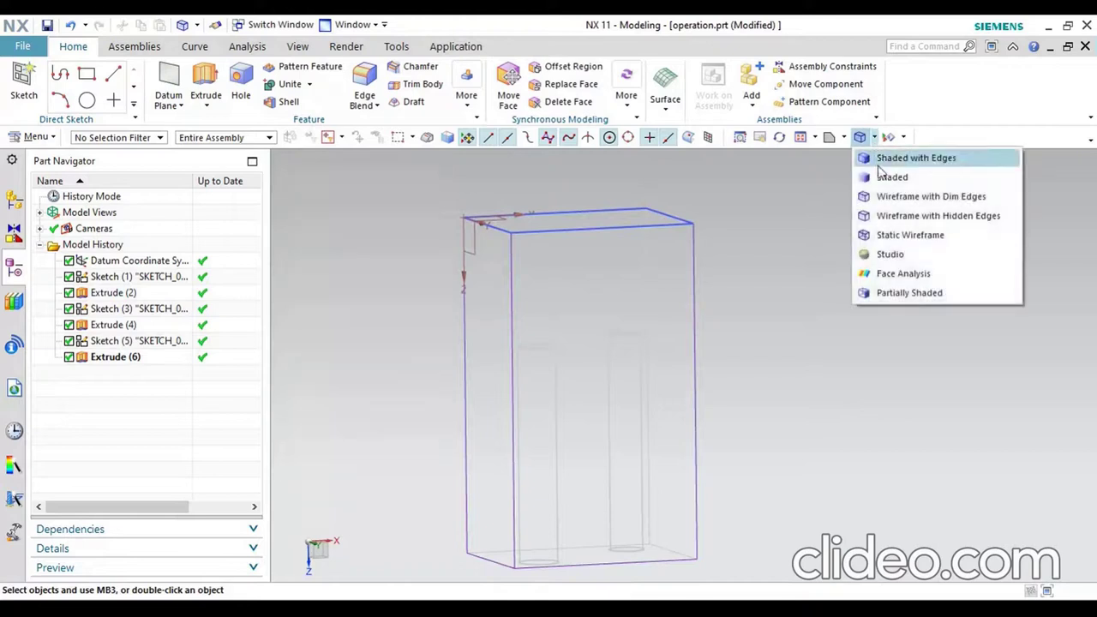
click(915, 215)
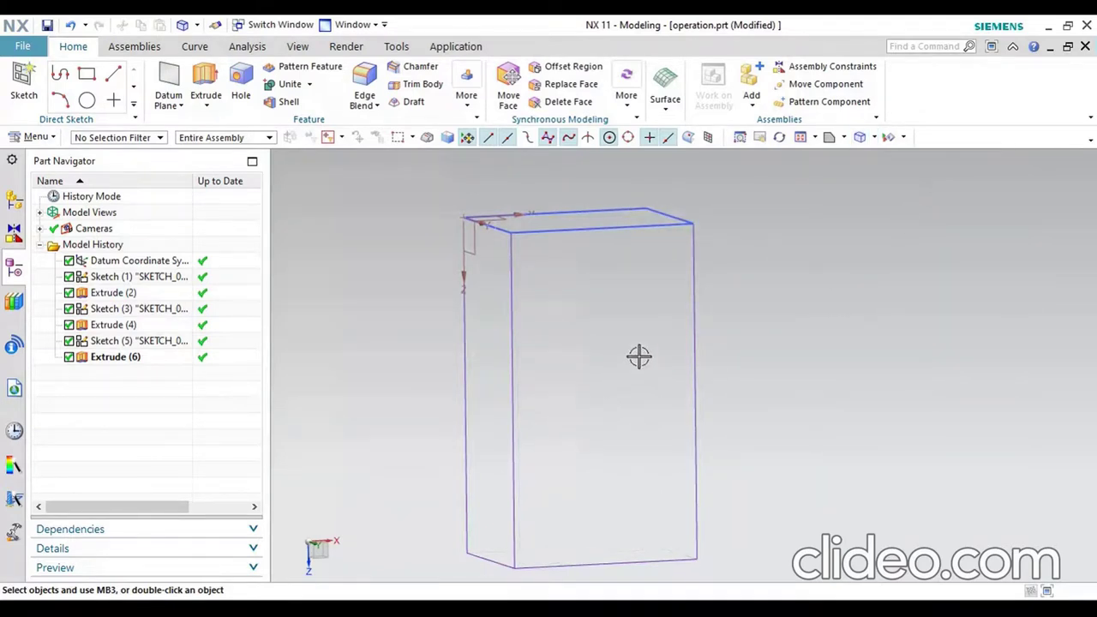
click(652, 290)
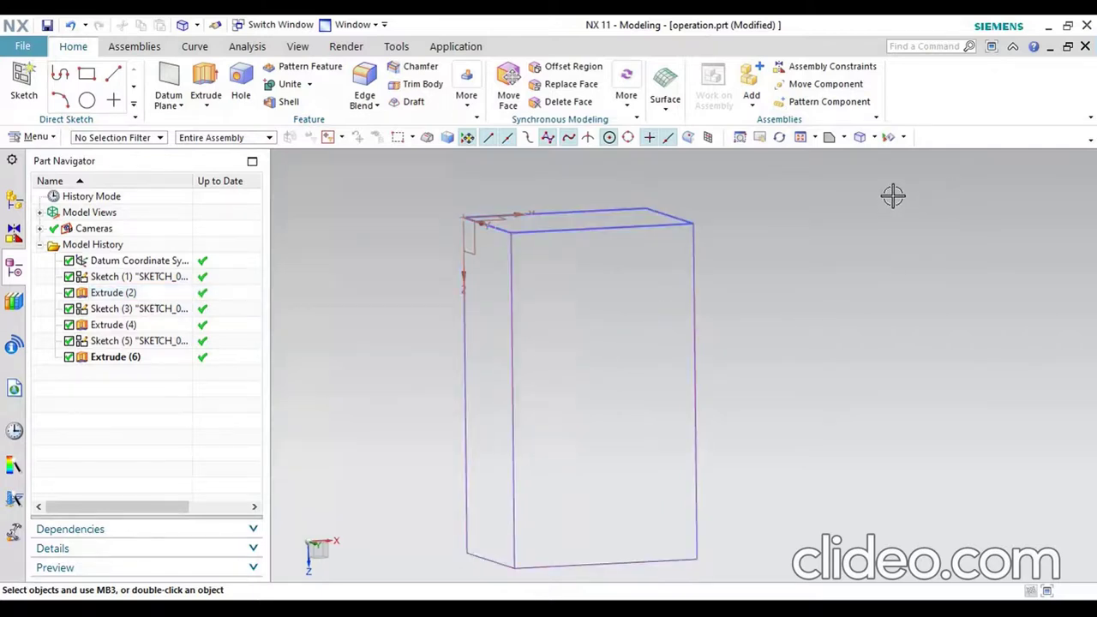
Switch the block to Static Wireframe, exposing both cylindrical pins' edges
click(873, 138)
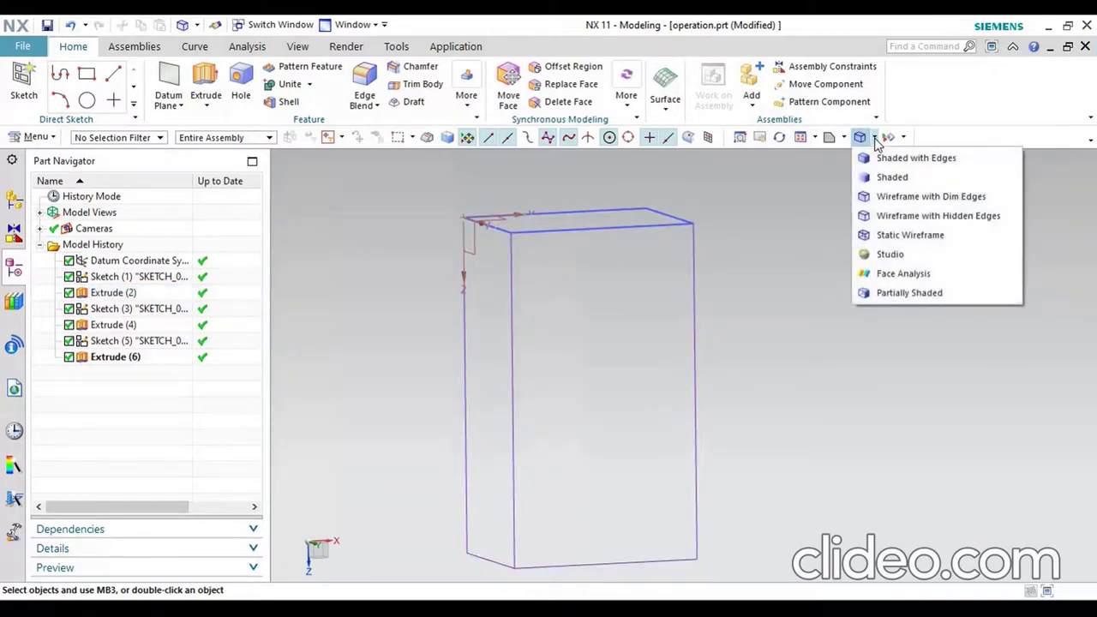
click(890, 235)
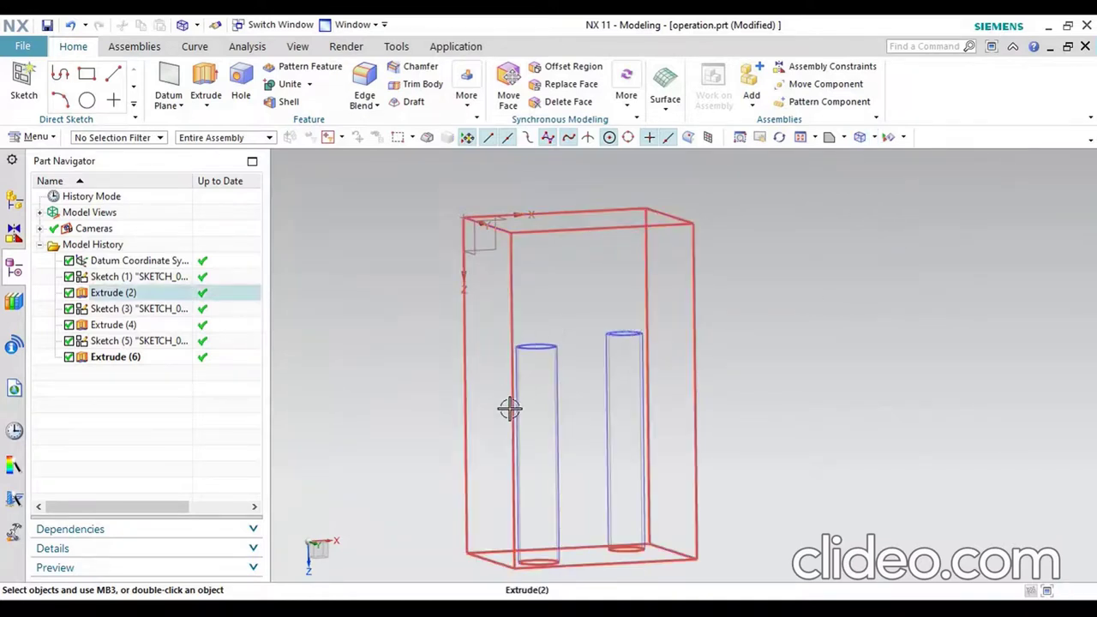
scroll(514, 394, up, 5)
scroll(527, 369, up, 4)
scroll(514, 350, down, 8)
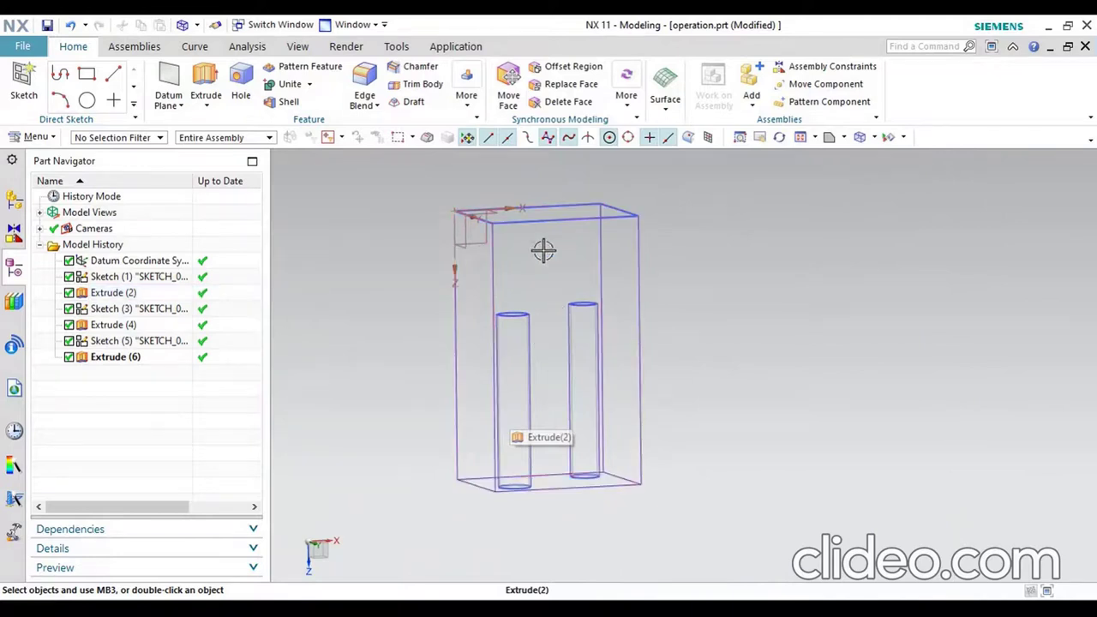
Render the block in the realistic Studio style
click(873, 138)
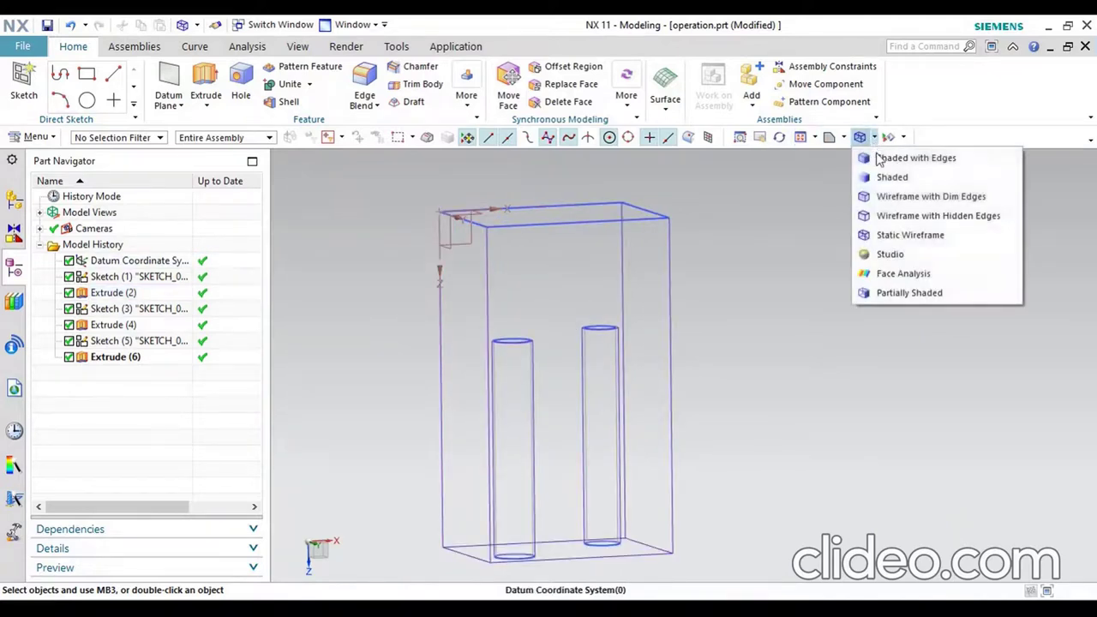
click(896, 254)
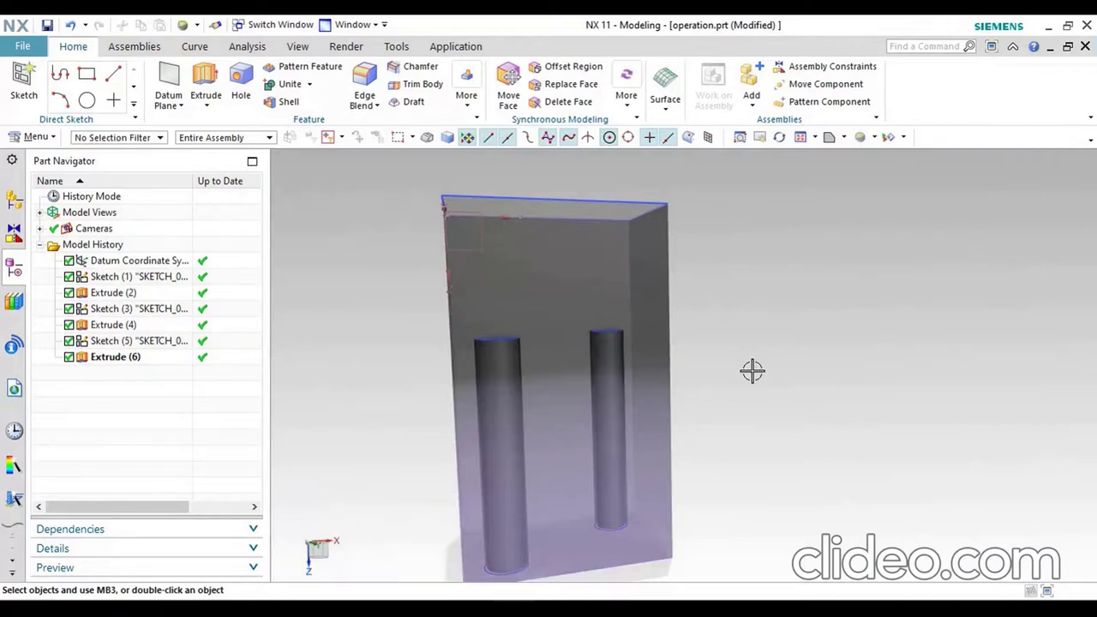
scroll(532, 395, up, 3)
scroll(583, 373, down, 3)
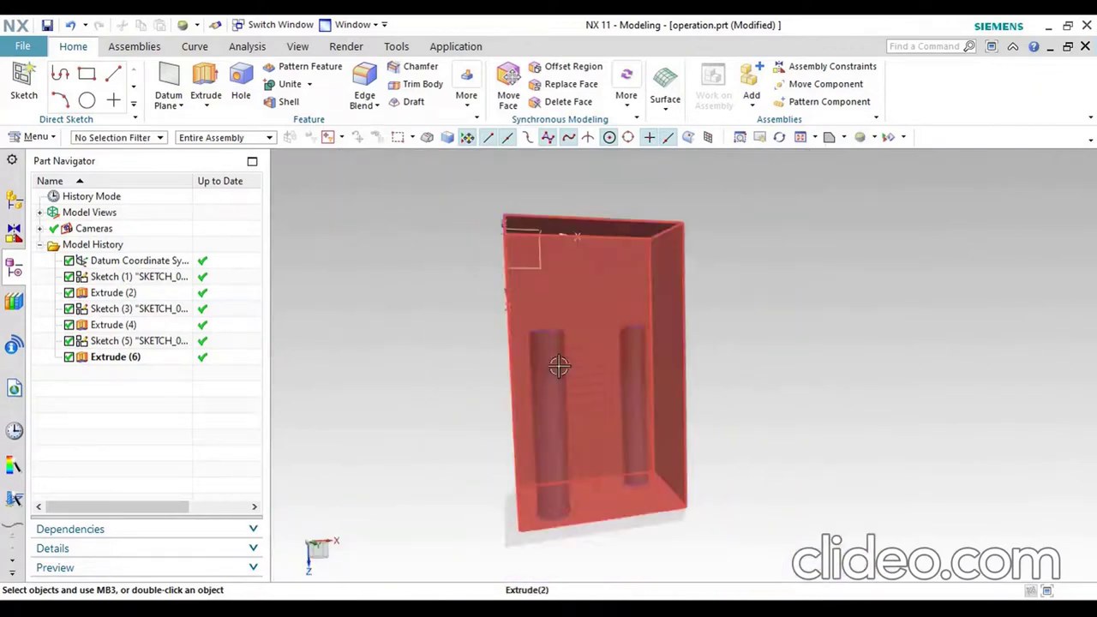
Preview the block in Face Analysis, then finish on Partially Shaded
click(875, 137)
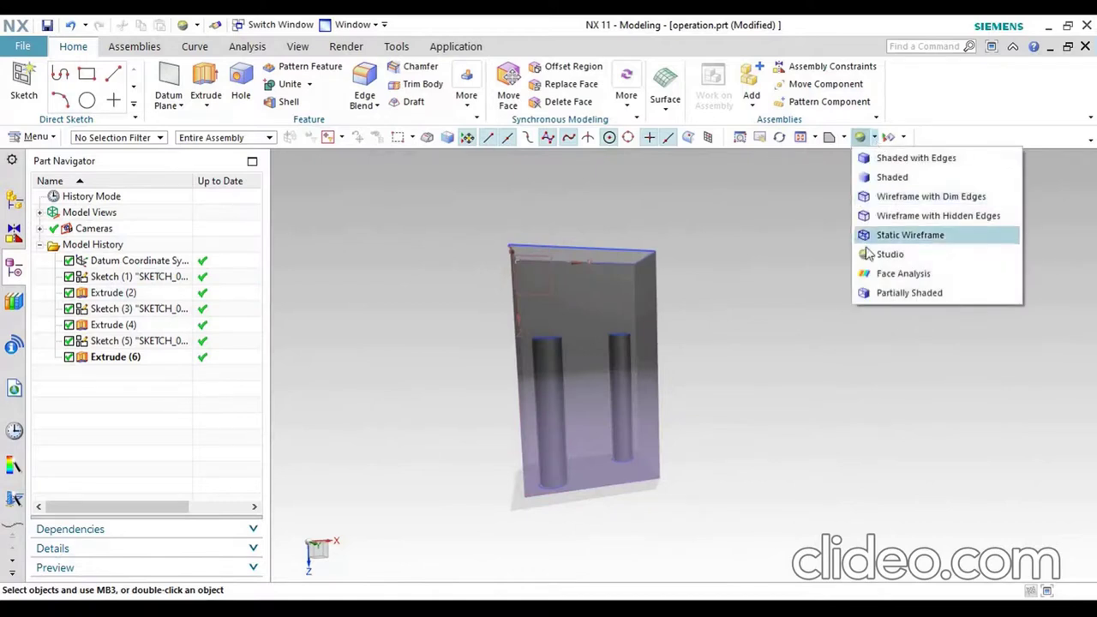
click(902, 275)
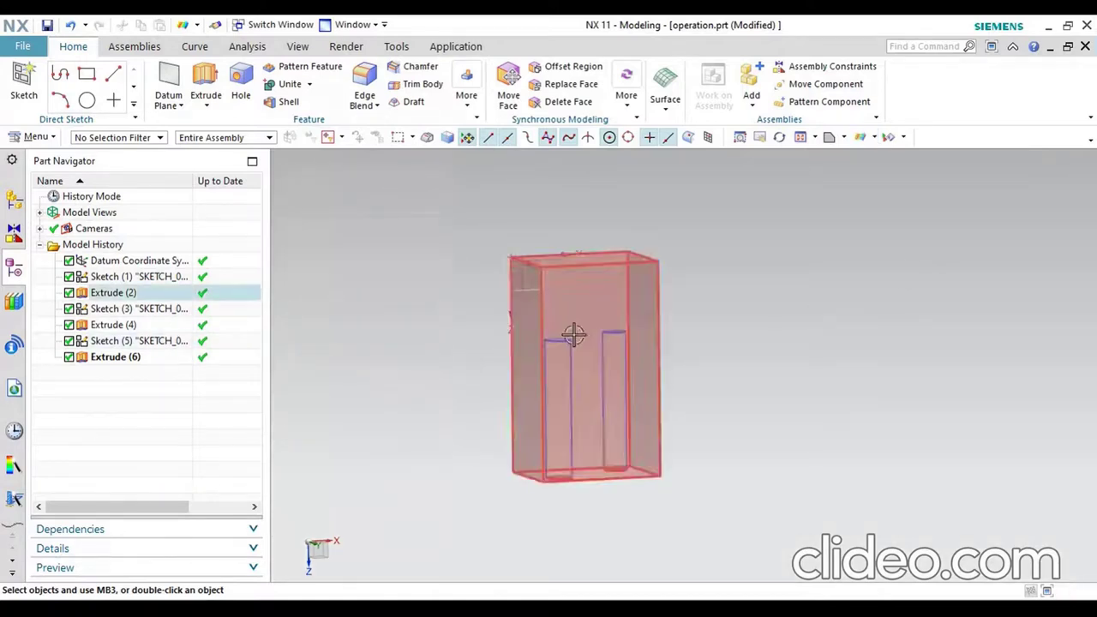
click(875, 140)
click(896, 291)
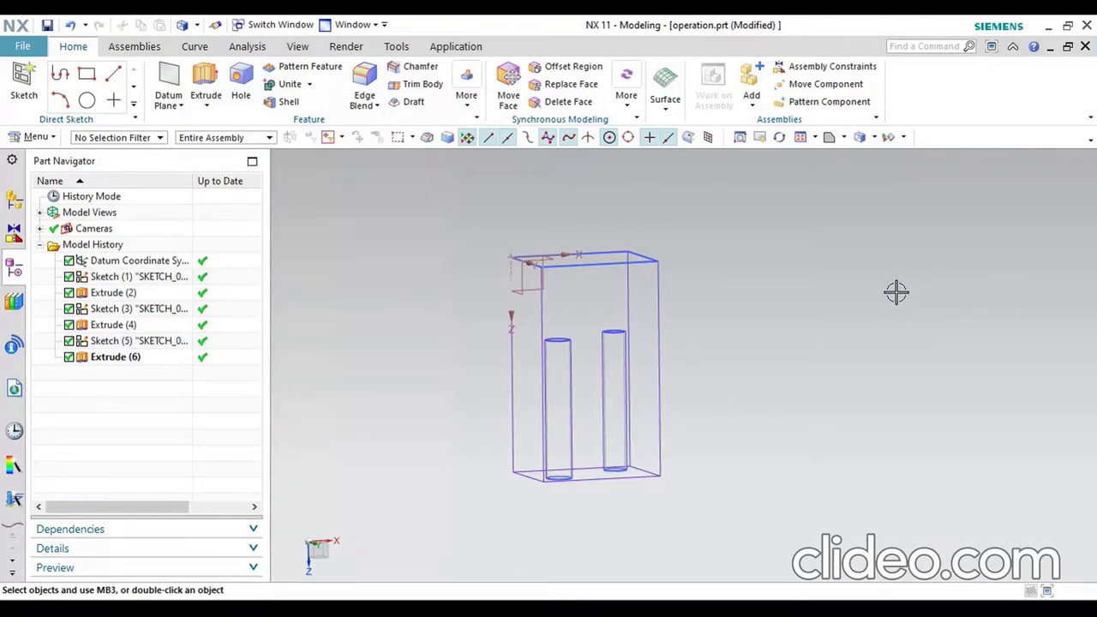
Return the block to Shaded with Edges, pins visible through its translucent body
click(875, 139)
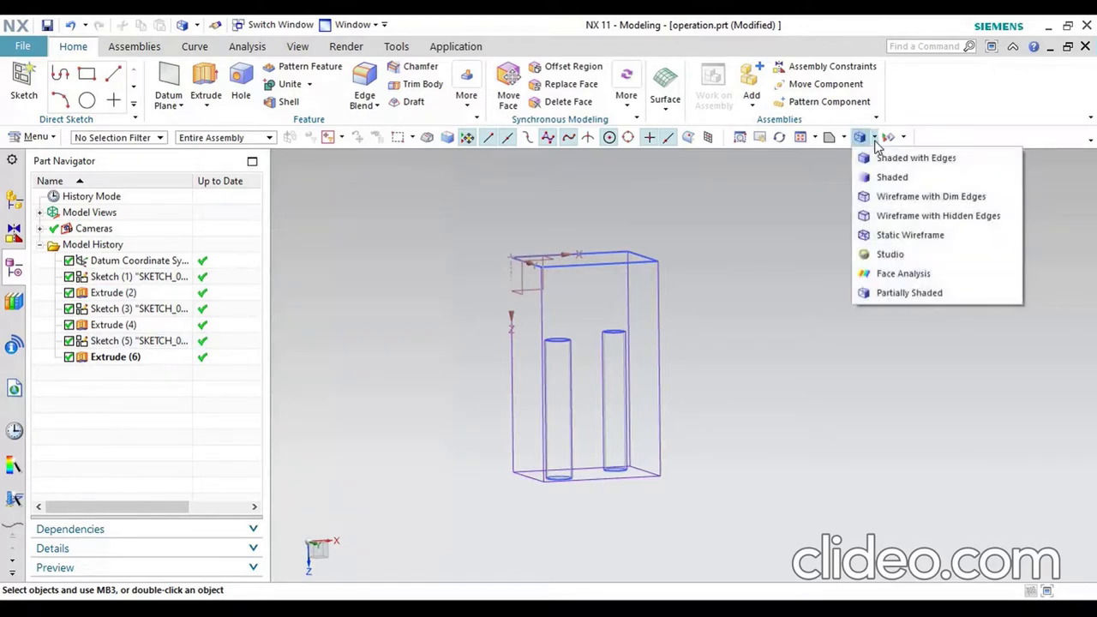
click(885, 159)
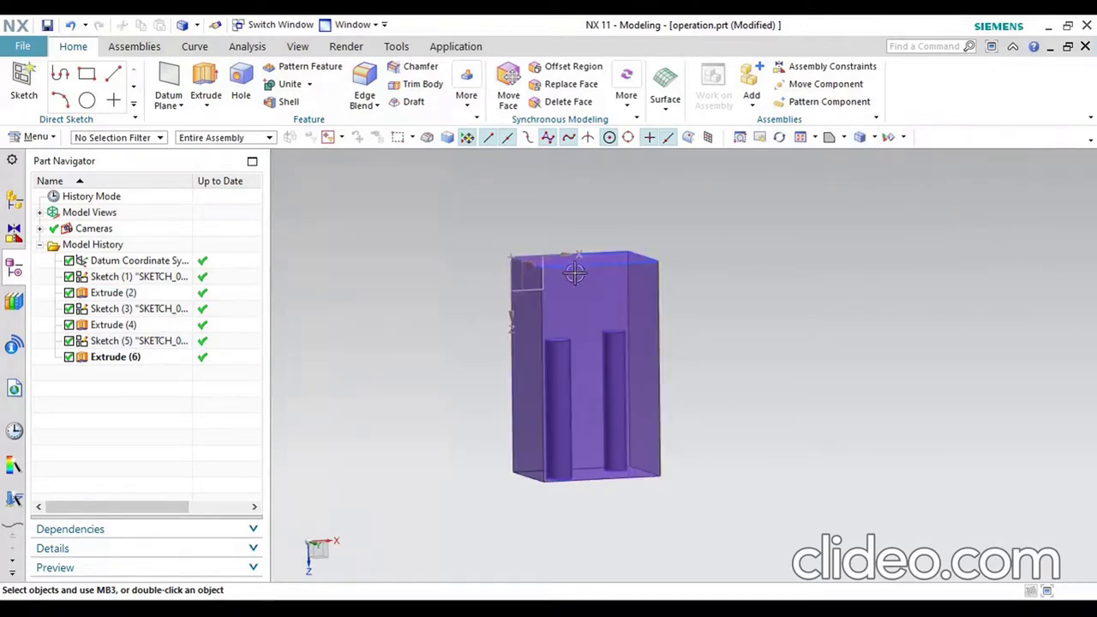
scroll(570, 274, up, 4)
scroll(517, 258, down, 3)
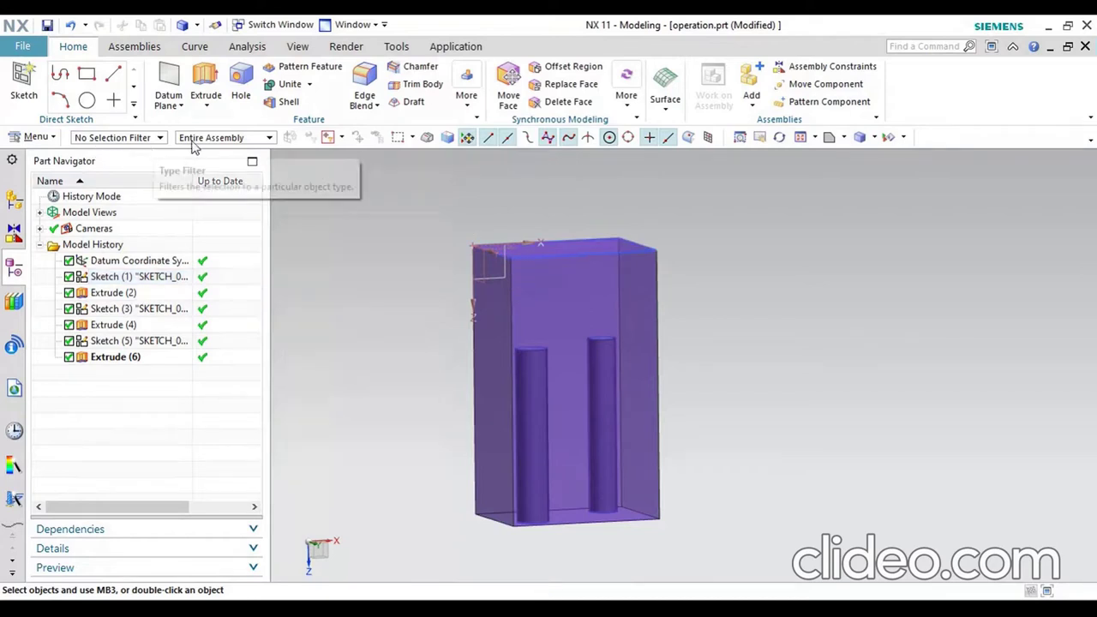
Set the Type Filter to Curve, tilt the block, and select its top edges
click(158, 138)
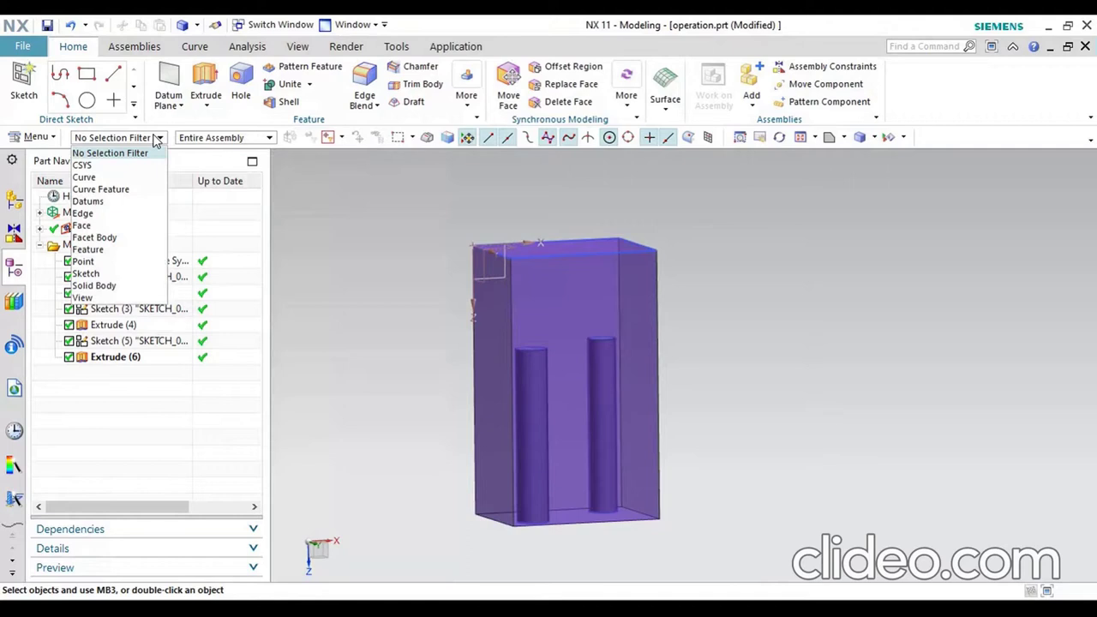
click(121, 178)
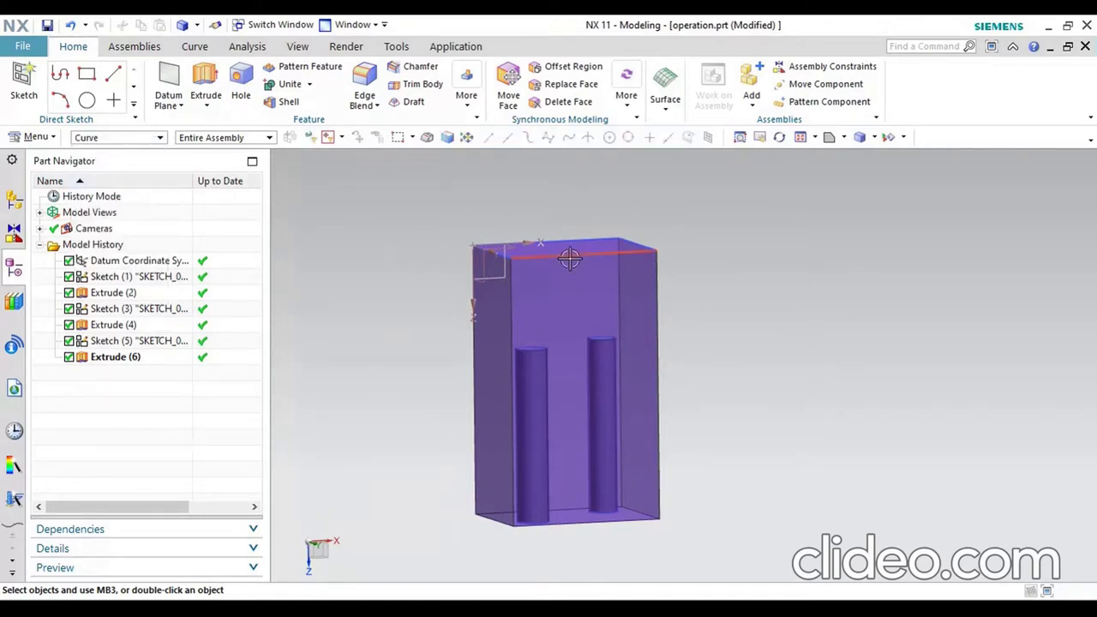
mouse_move(502, 247)
middle_down()
mouse_move(500, 262)
mouse_move(548, 271)
middle_up()
scroll(548, 271, up, 2)
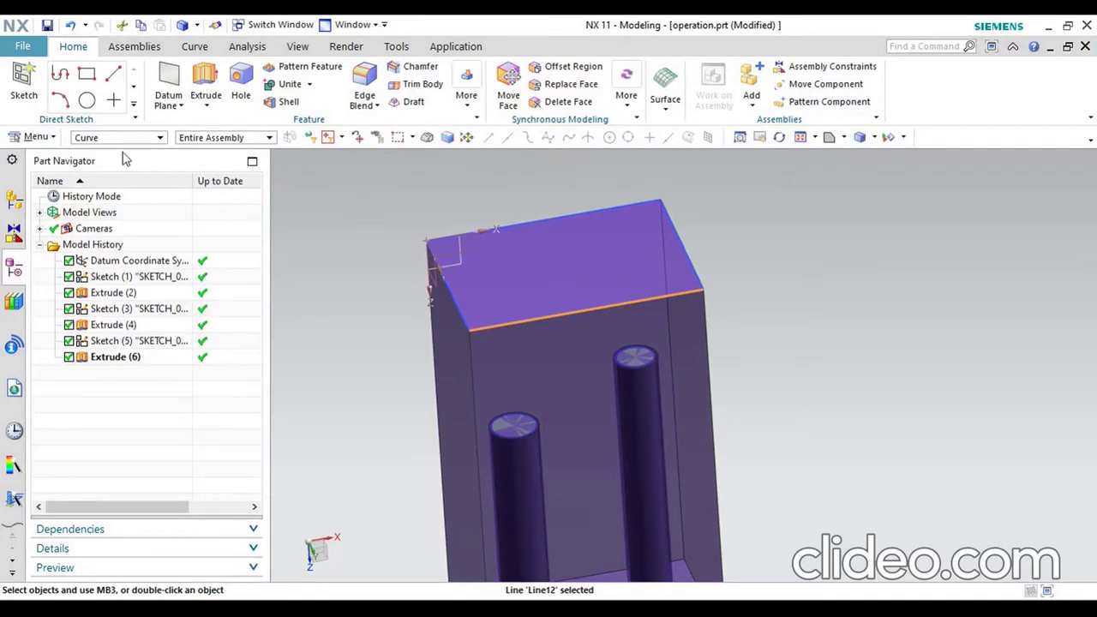
click(680, 241)
click(598, 212)
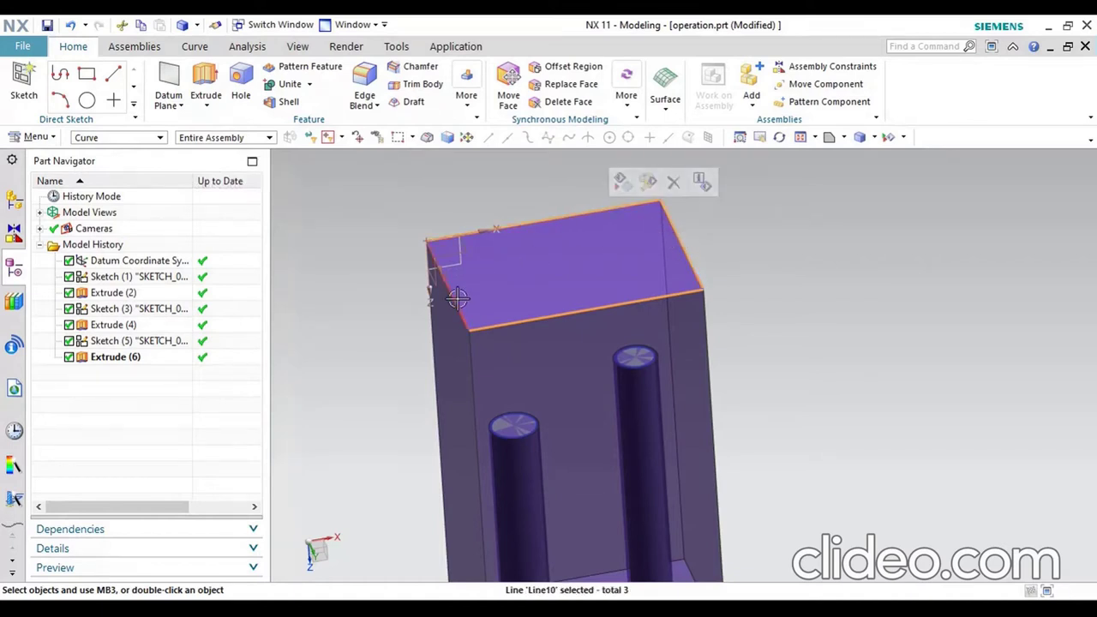
click(453, 296)
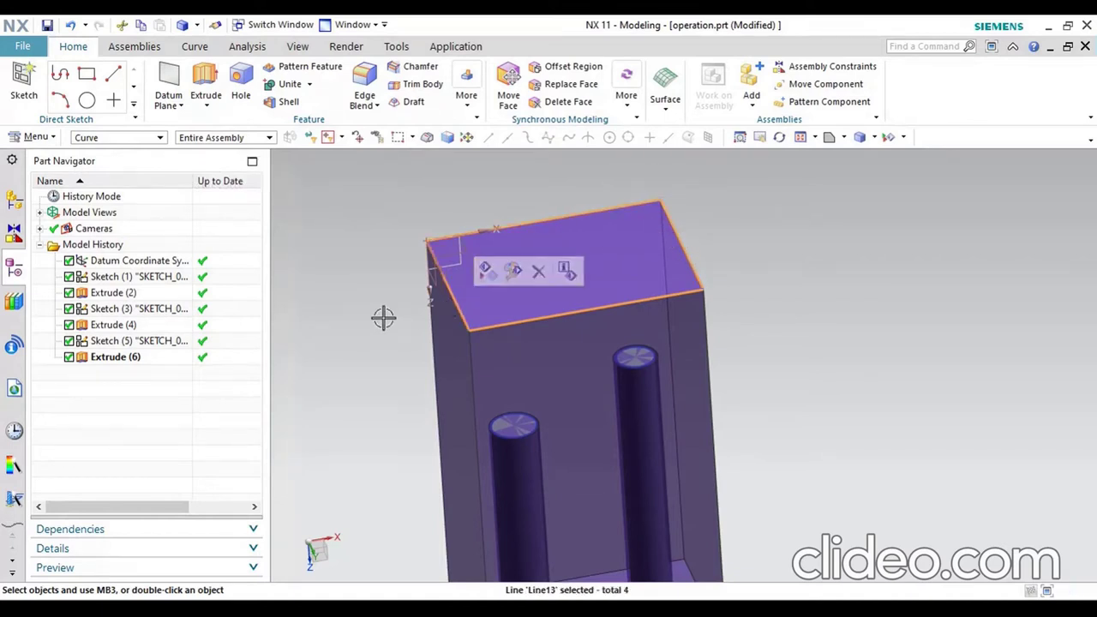
Change the Type Filter from Curve to Curve Feature
click(143, 144)
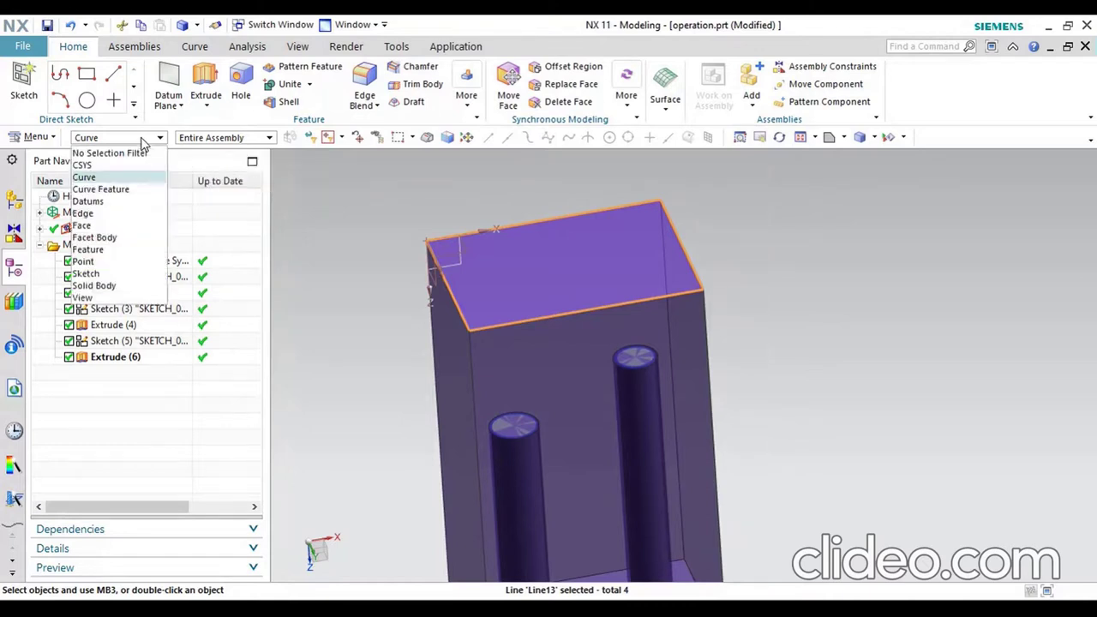
click(143, 145)
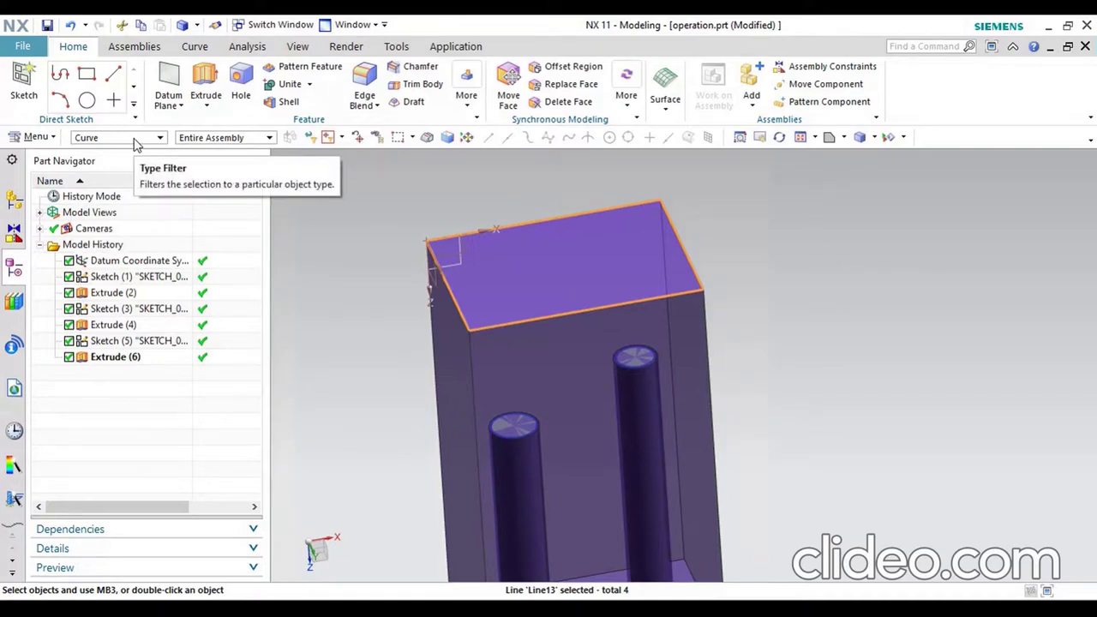
click(133, 140)
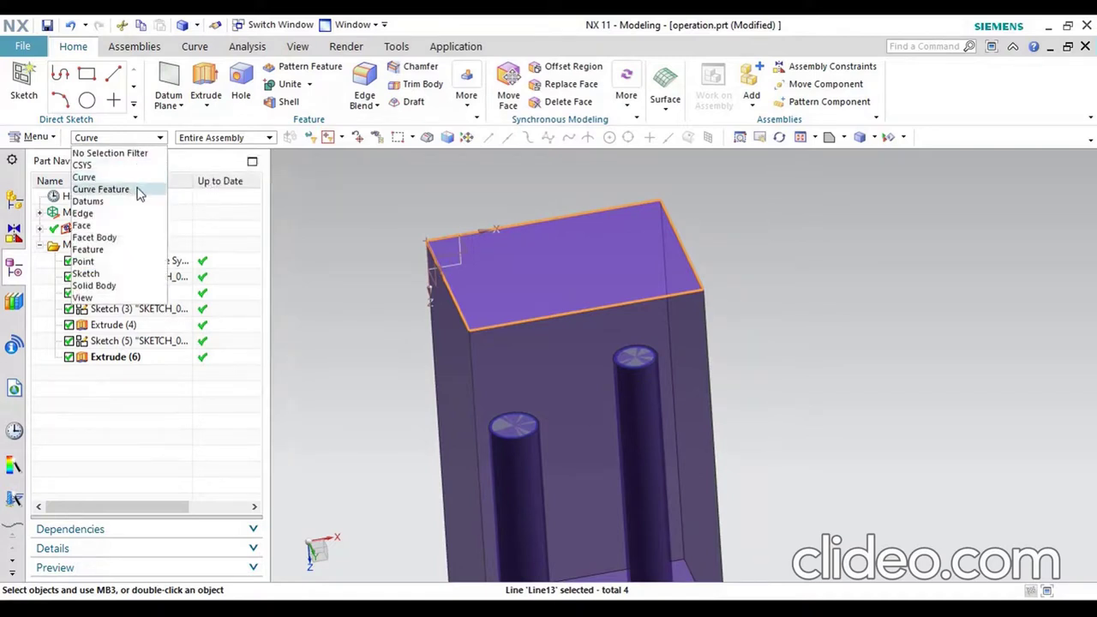
click(100, 190)
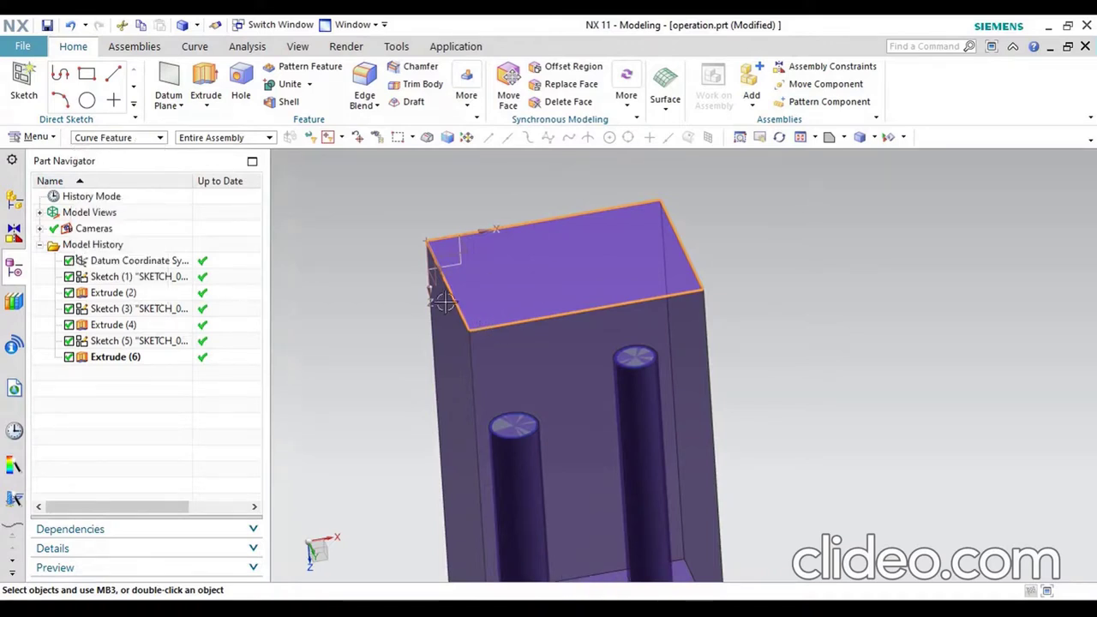
Set the Type Filter to No Selection Filter and deselect the top edges
click(142, 138)
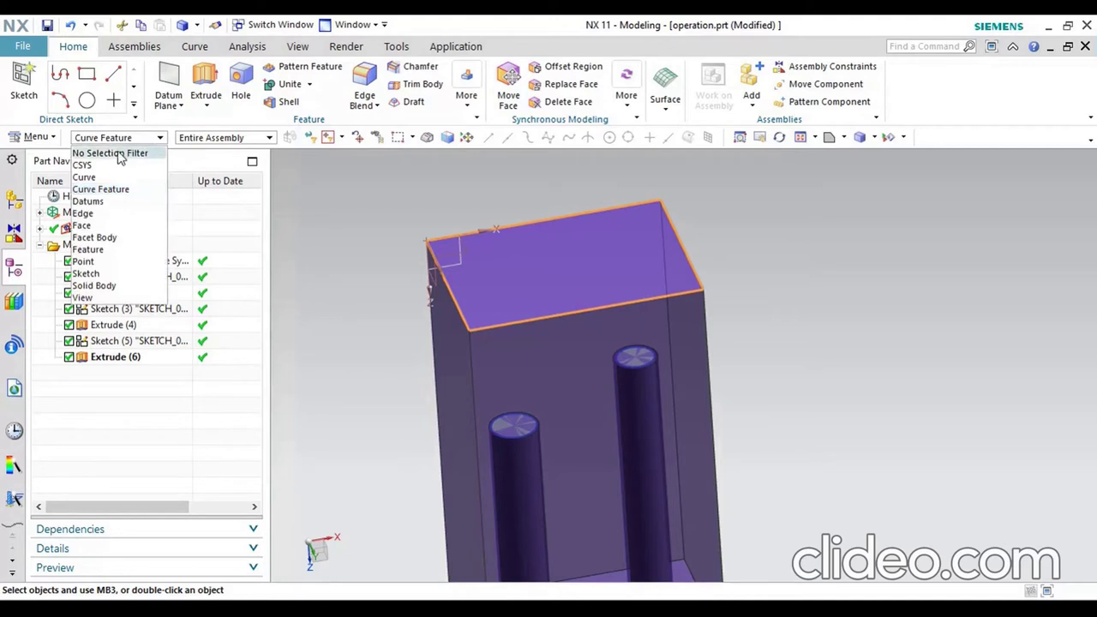
click(118, 151)
click(522, 311)
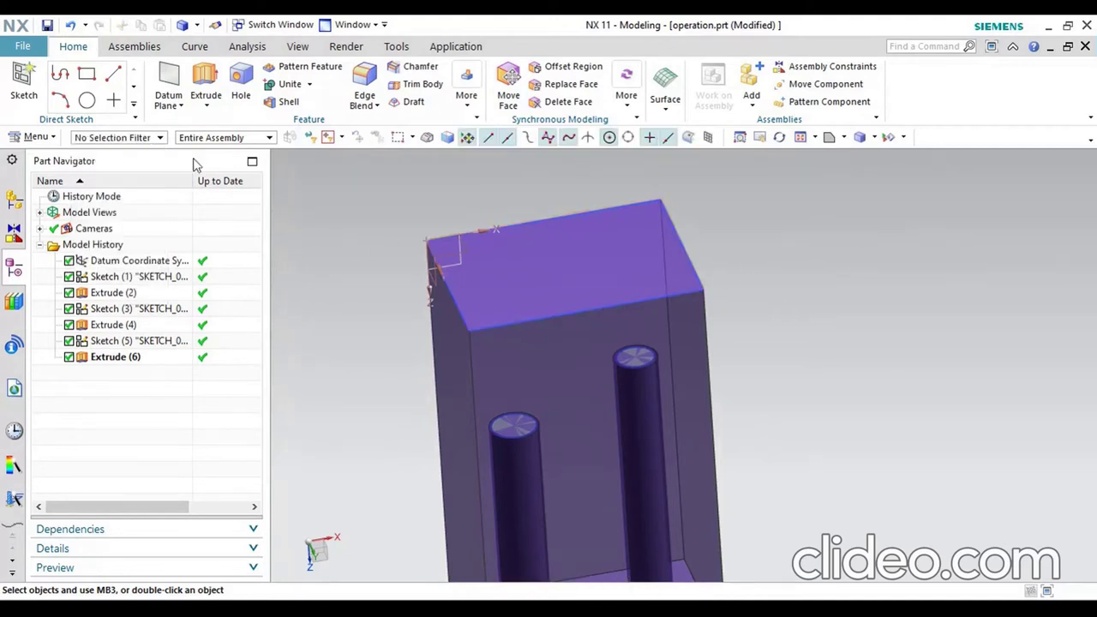
Toggle the filter to Curve Feature, then back to No Selection Filter
click(159, 137)
click(125, 189)
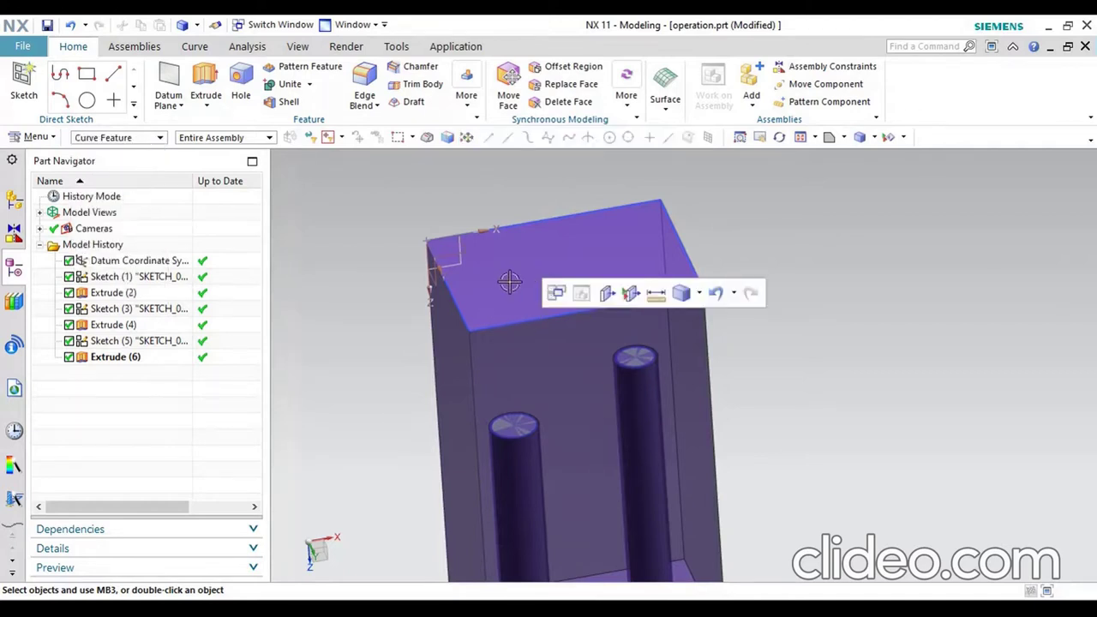
click(154, 140)
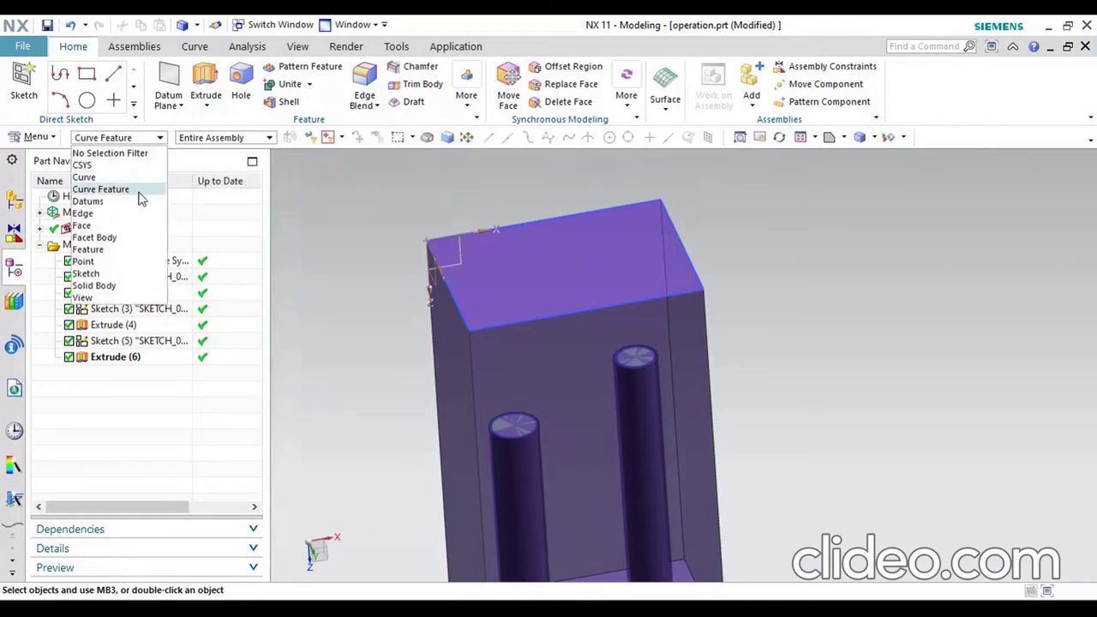
click(129, 153)
click(157, 142)
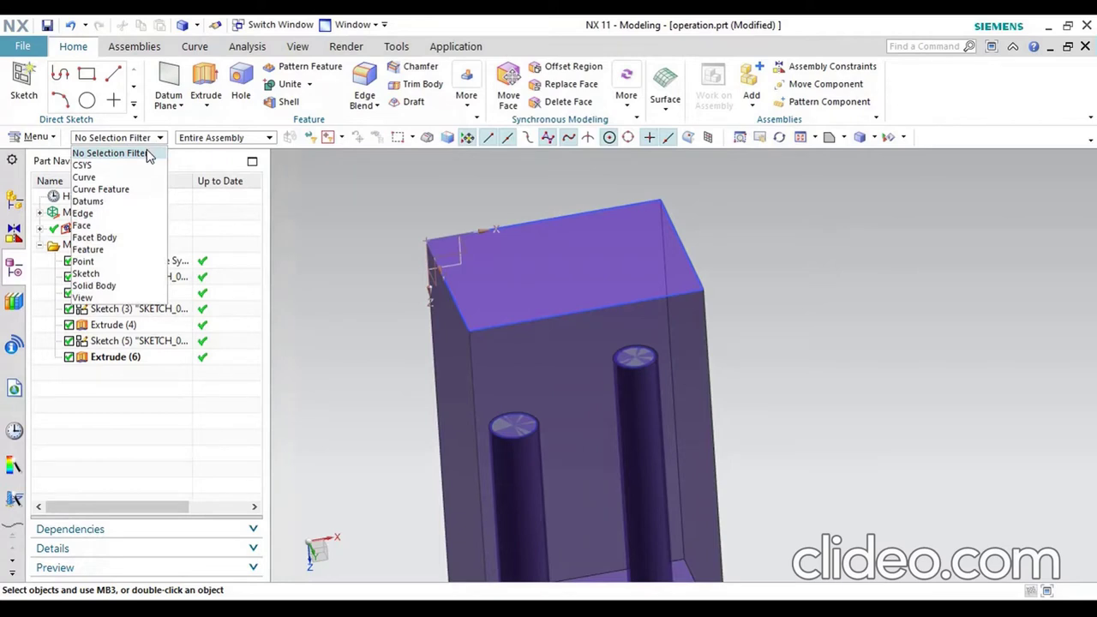
click(359, 269)
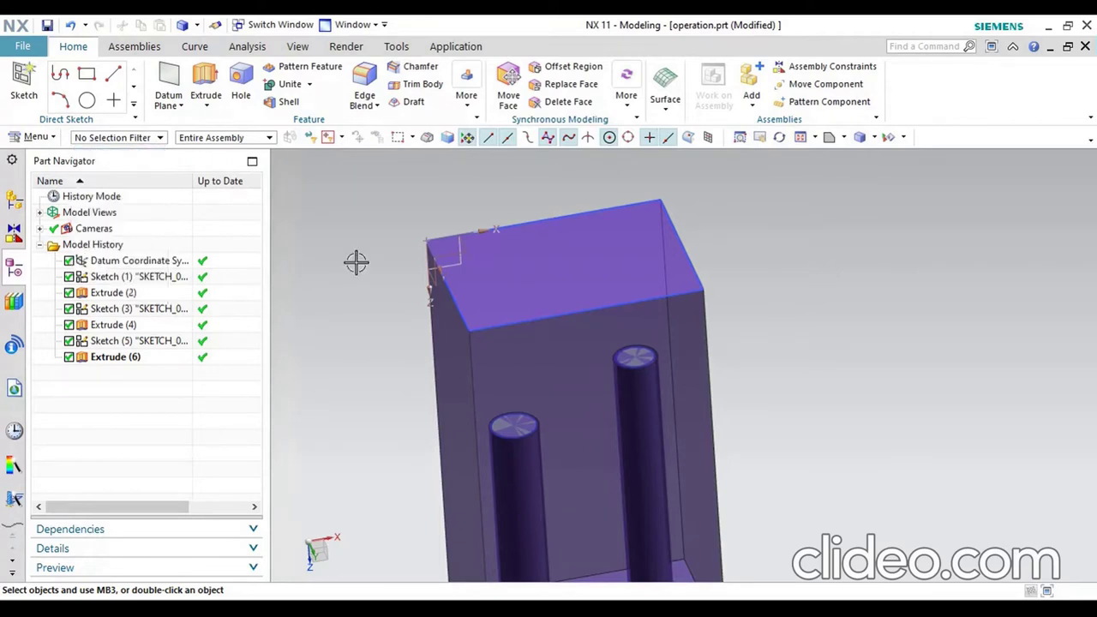
Dismiss the Feature More gallery, turn the block to a front view, and stop recording
click(464, 100)
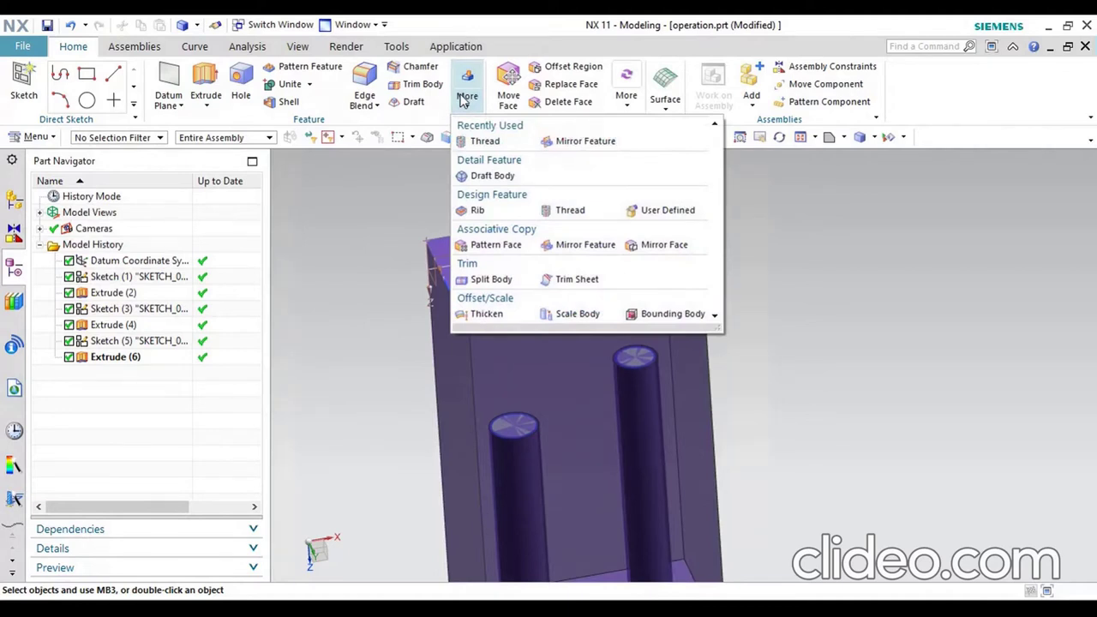
click(353, 252)
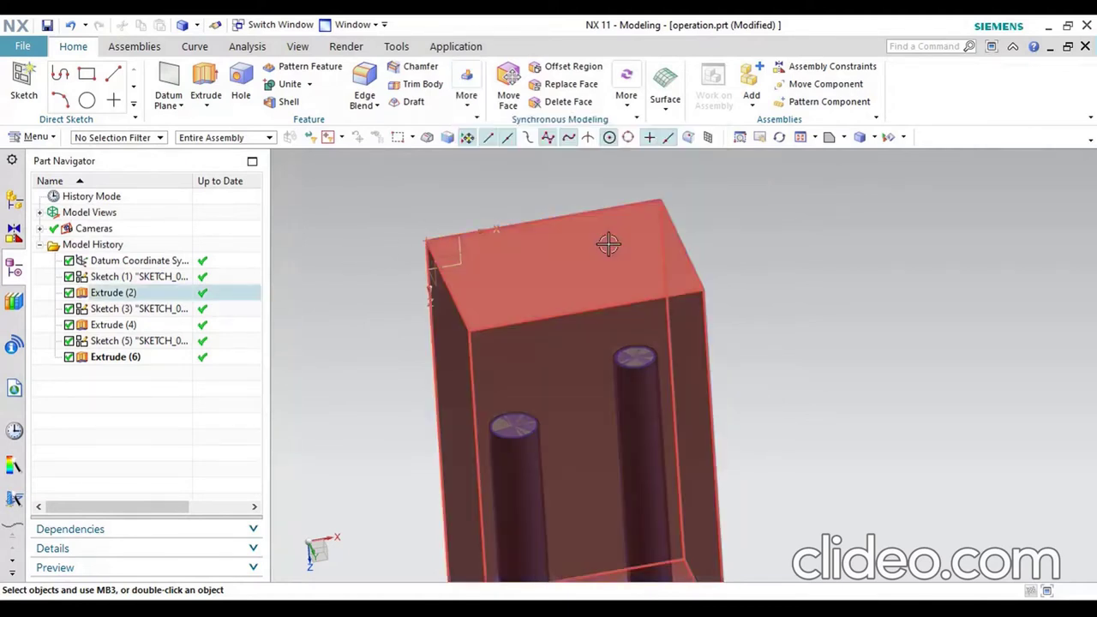
scroll(605, 243, down, 3)
mouse_move(637, 336)
middle_down()
mouse_move(649, 321)
mouse_move(624, 289)
mouse_move(642, 322)
middle_up()
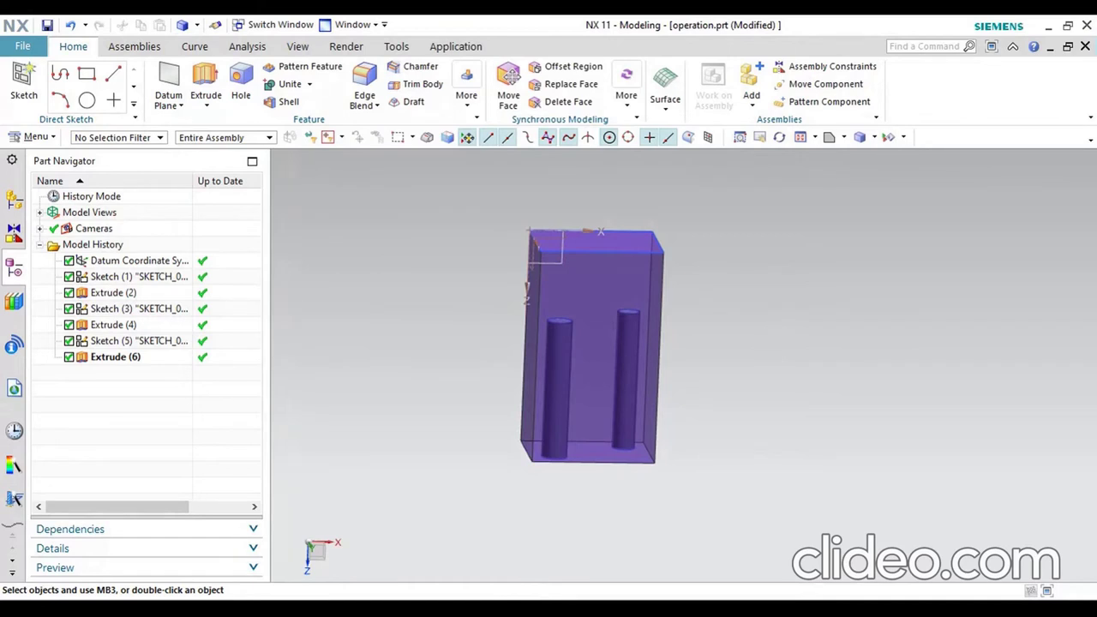
click(624, 559)
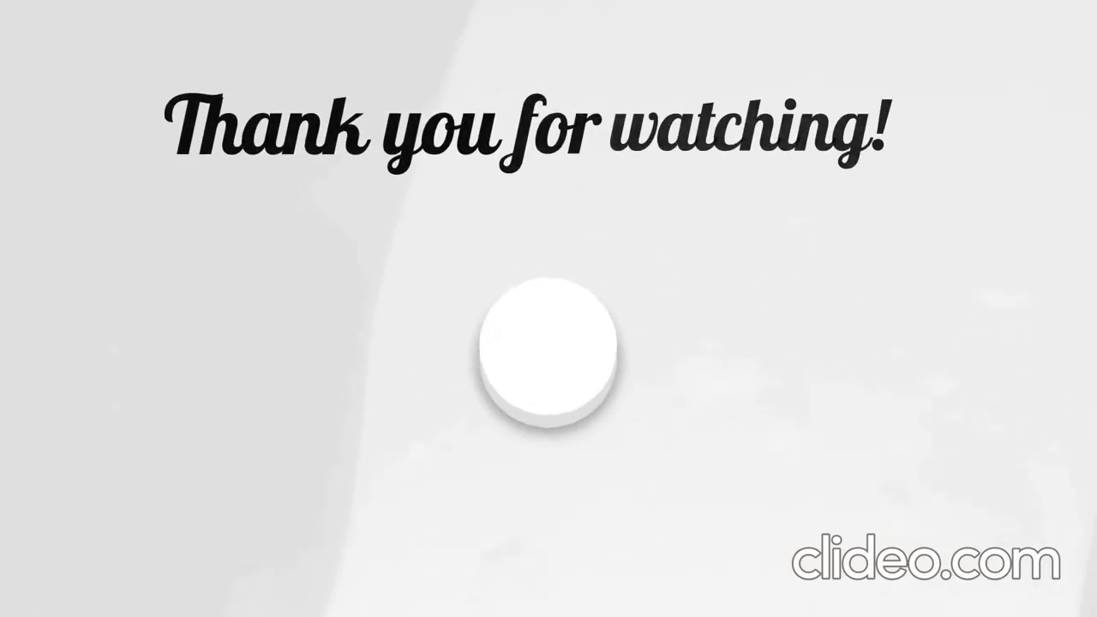